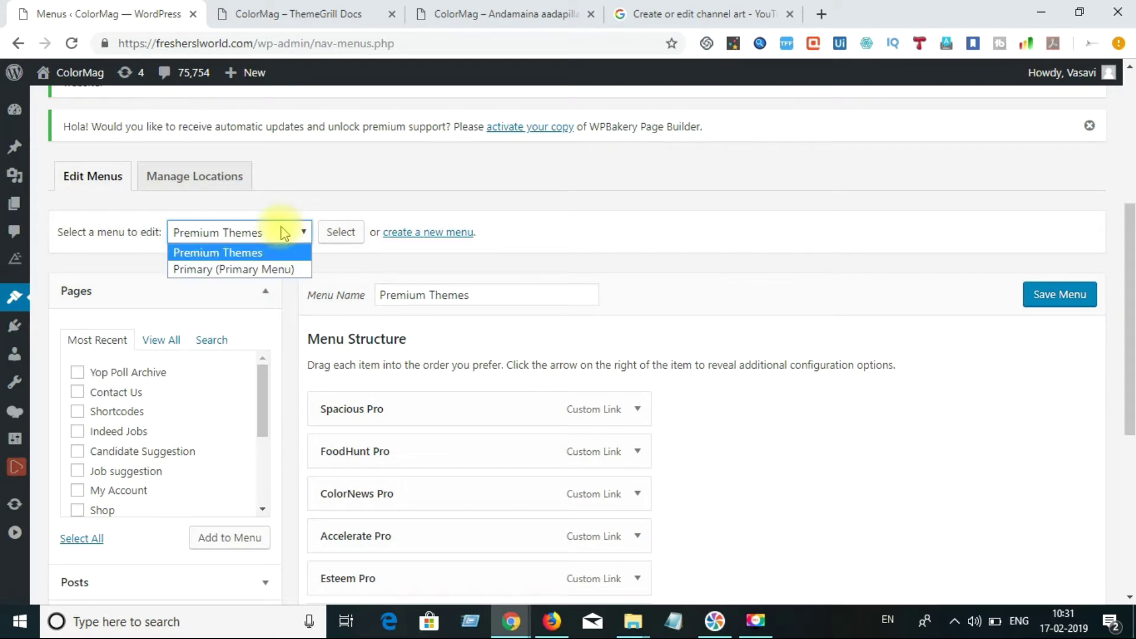
# Load the Primary (Primary Menu) menu for editing.
pyautogui.click(248, 267)
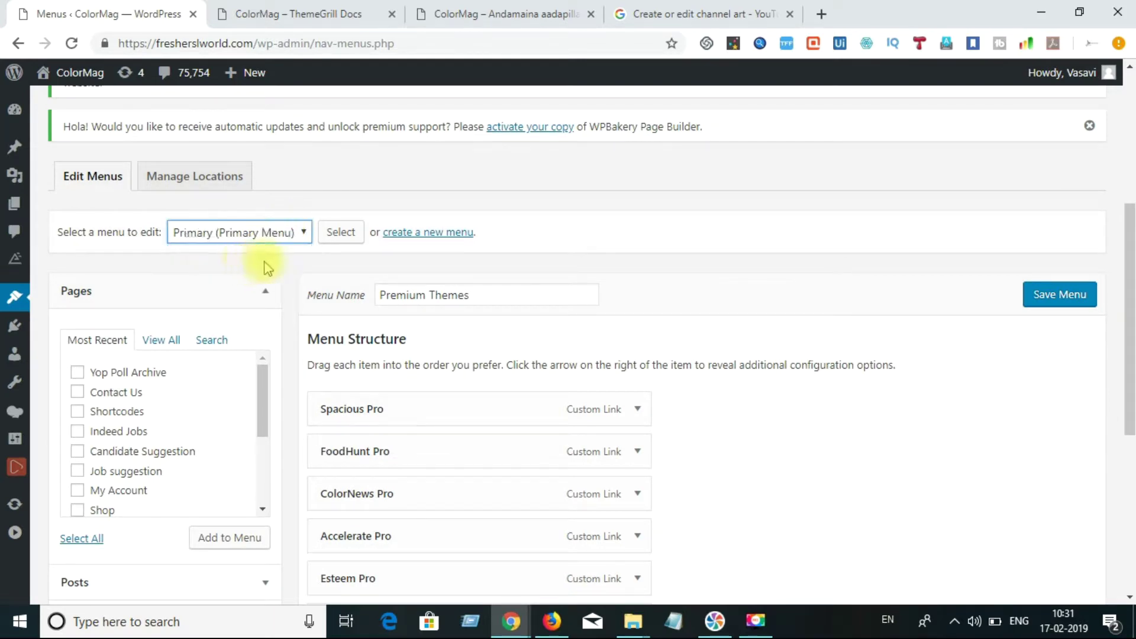
pyautogui.click(339, 234)
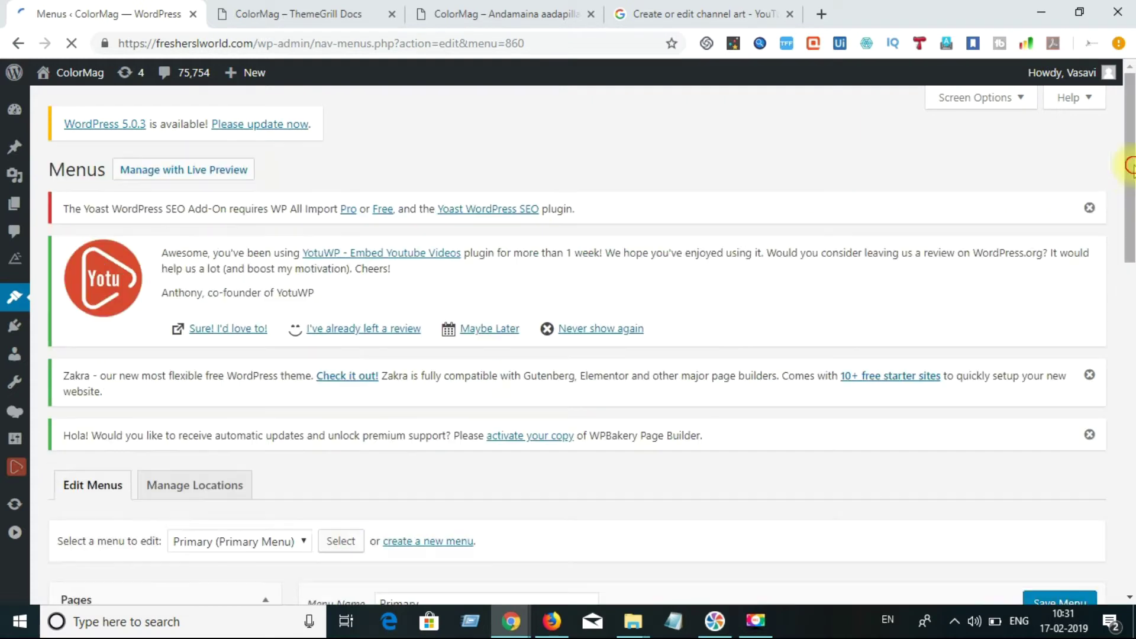
pyautogui.moveTo(1130, 165); pyautogui.dragTo(1133, 352)
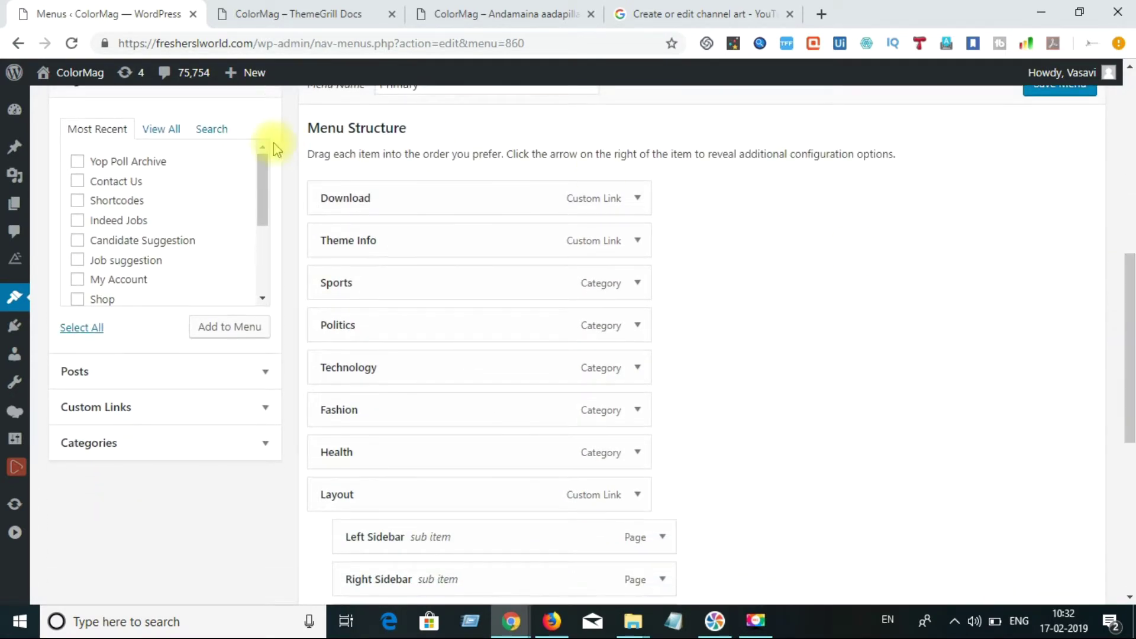
# Add the Term And Conditions, Faqs, Contact Us and Shortcodes pages to the Primary menu.
pyautogui.moveTo(267, 201); pyautogui.dragTo(264, 274)
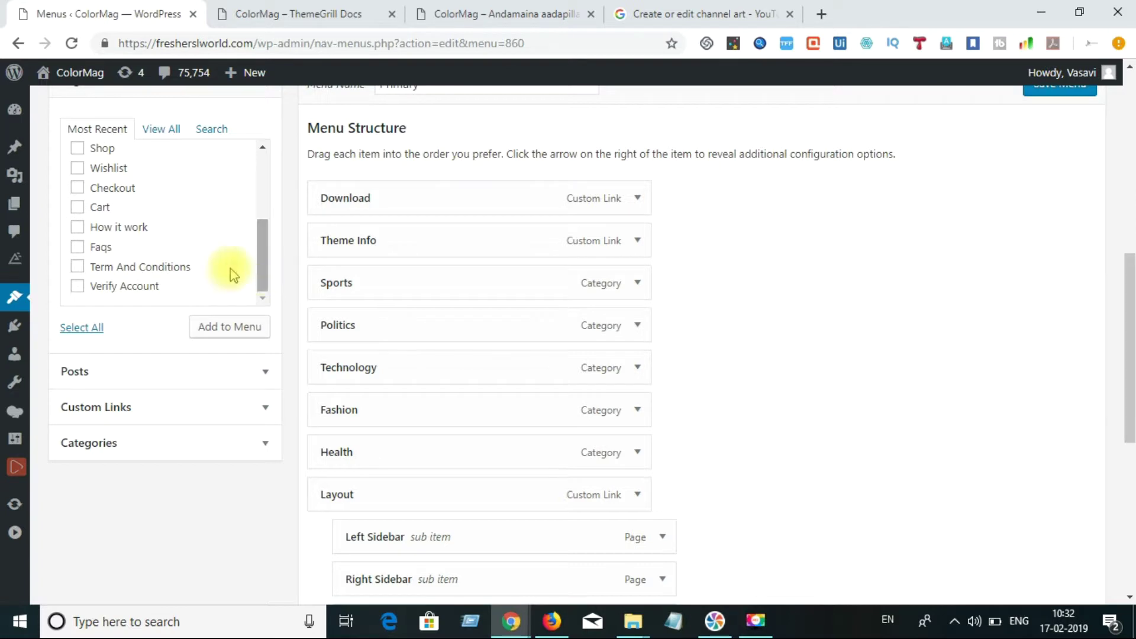
pyautogui.click(75, 270)
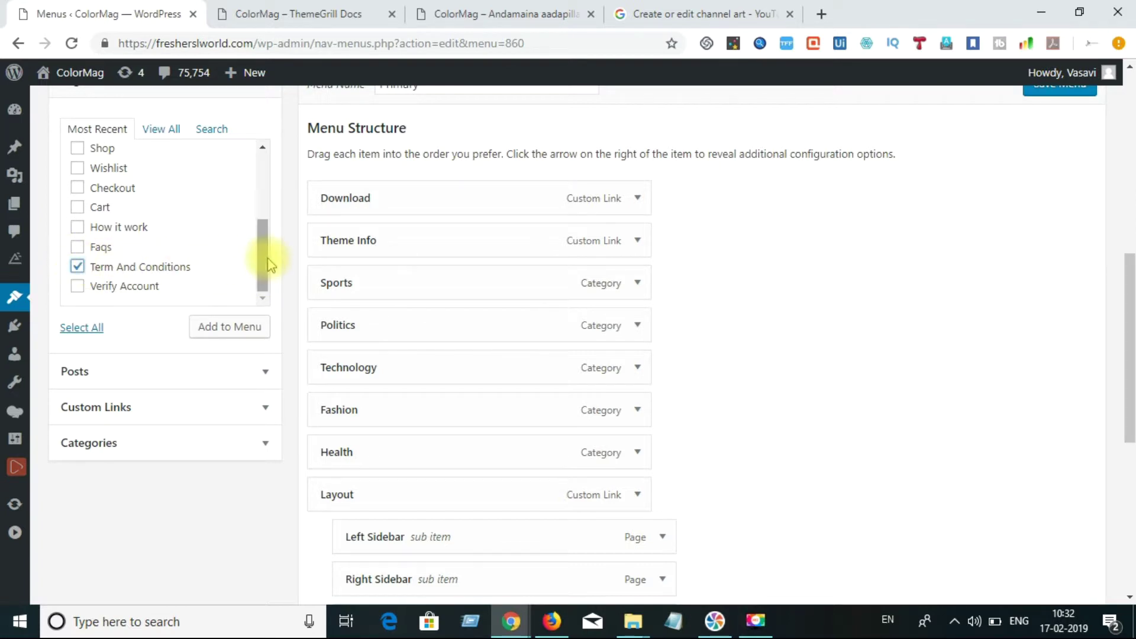
pyautogui.click(78, 249)
pyautogui.moveTo(263, 264); pyautogui.dragTo(263, 258)
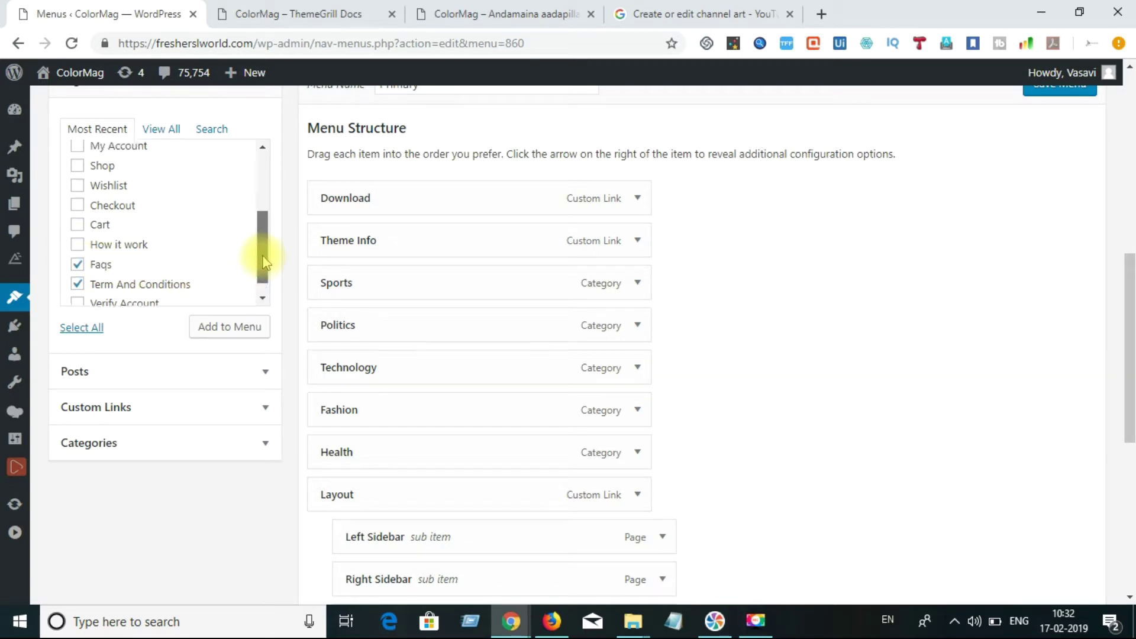
pyautogui.moveTo(264, 262); pyautogui.dragTo(263, 191)
pyautogui.click(76, 182)
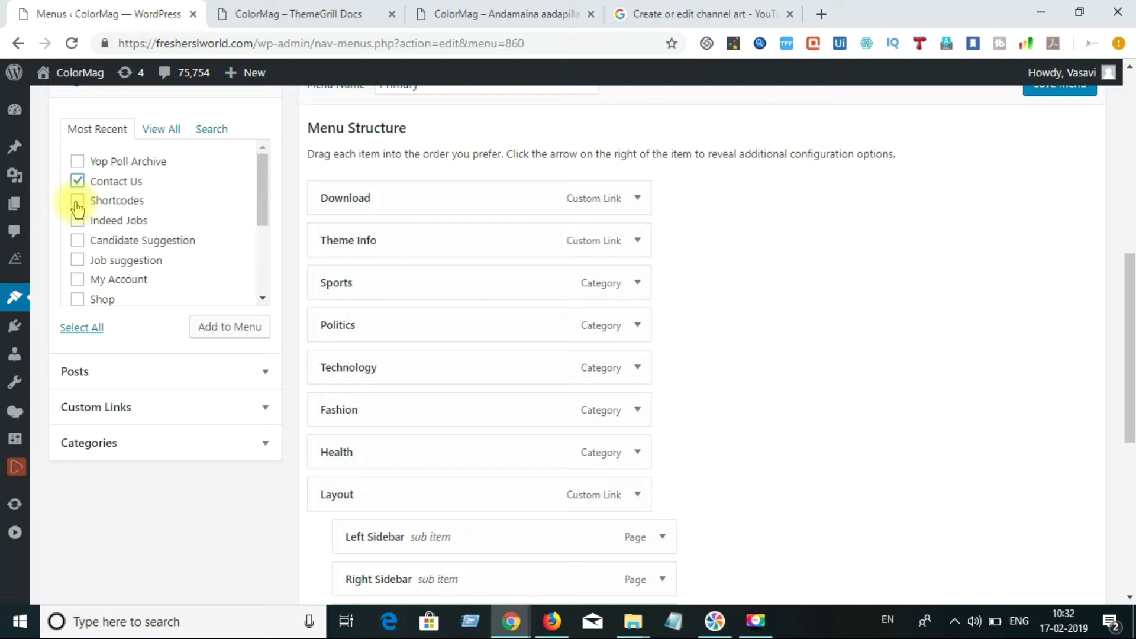
pyautogui.click(76, 203)
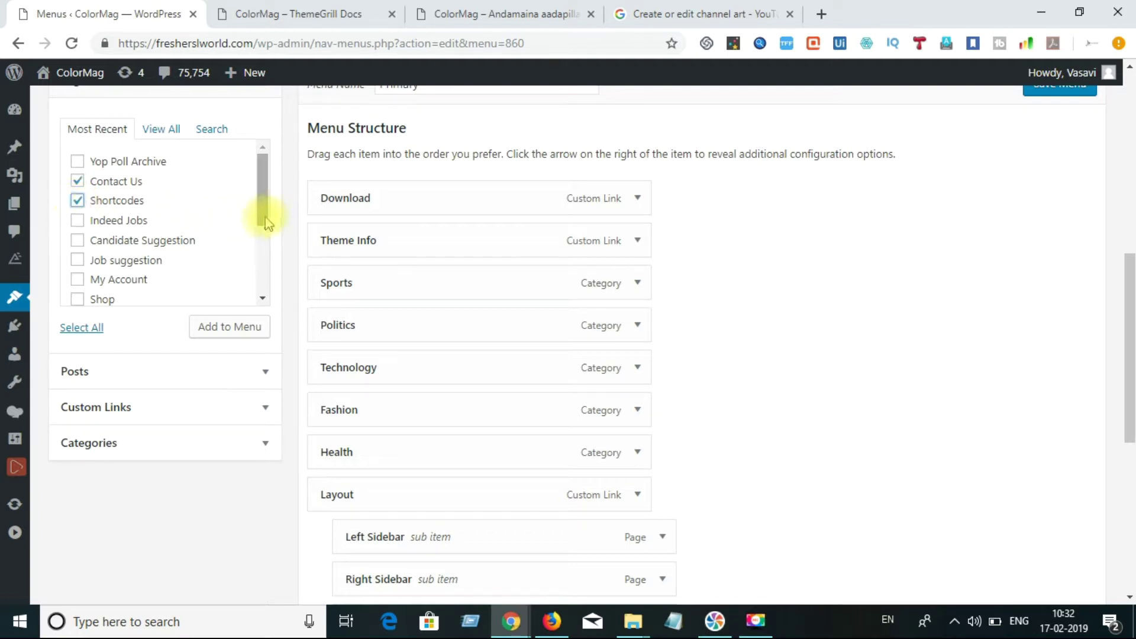
pyautogui.moveTo(260, 215); pyautogui.dragTo(255, 300)
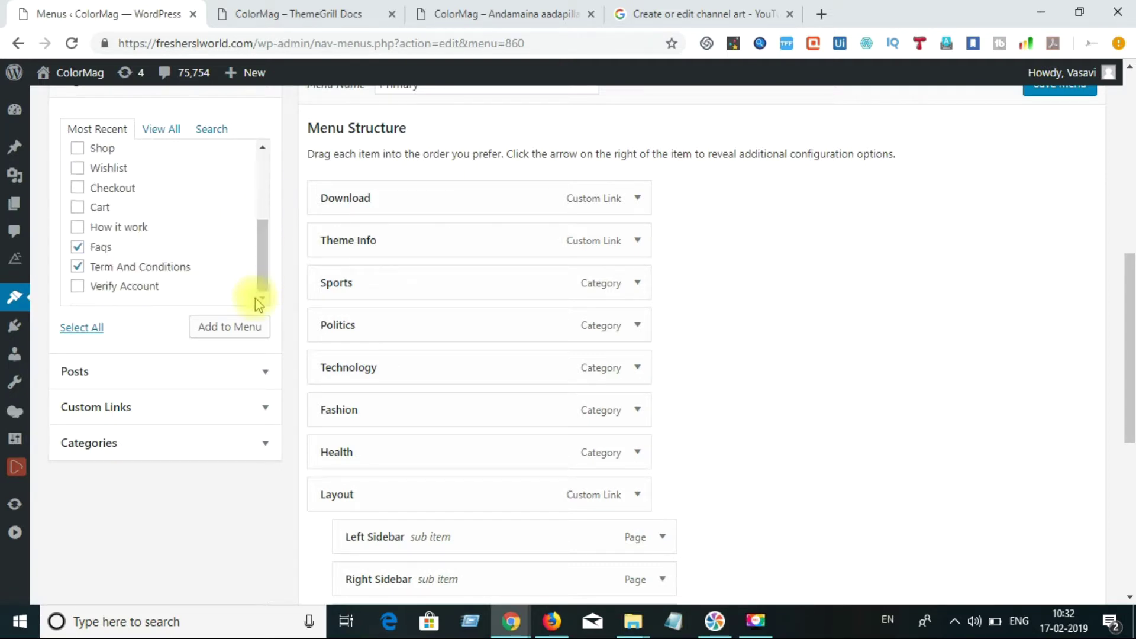
pyautogui.click(229, 330)
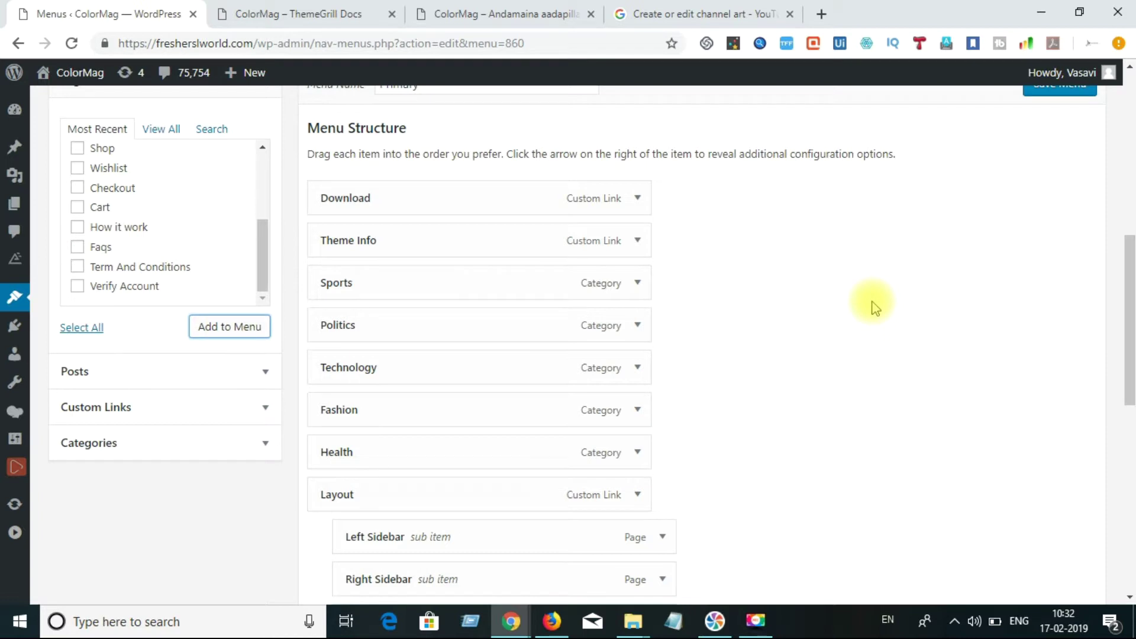
pyautogui.moveTo(1126, 287); pyautogui.dragTo(1131, 445)
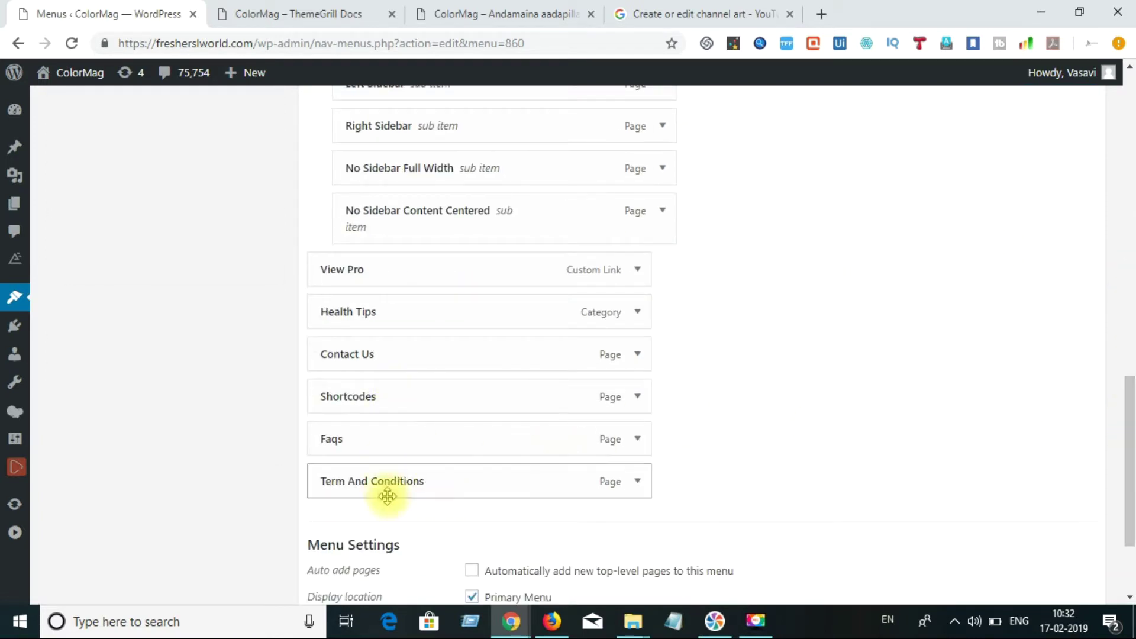
# Examine the Posts, Custom Links and Categories sources available for adding menu items.
pyautogui.moveTo(1130, 476); pyautogui.dragTo(1125, 327)
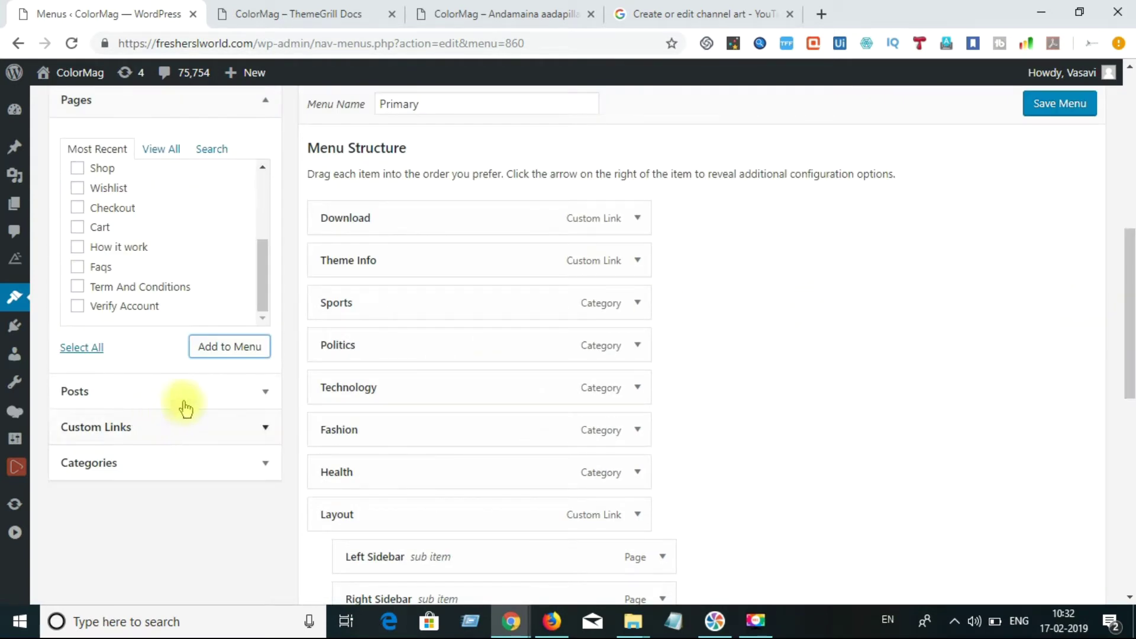
pyautogui.click(266, 393)
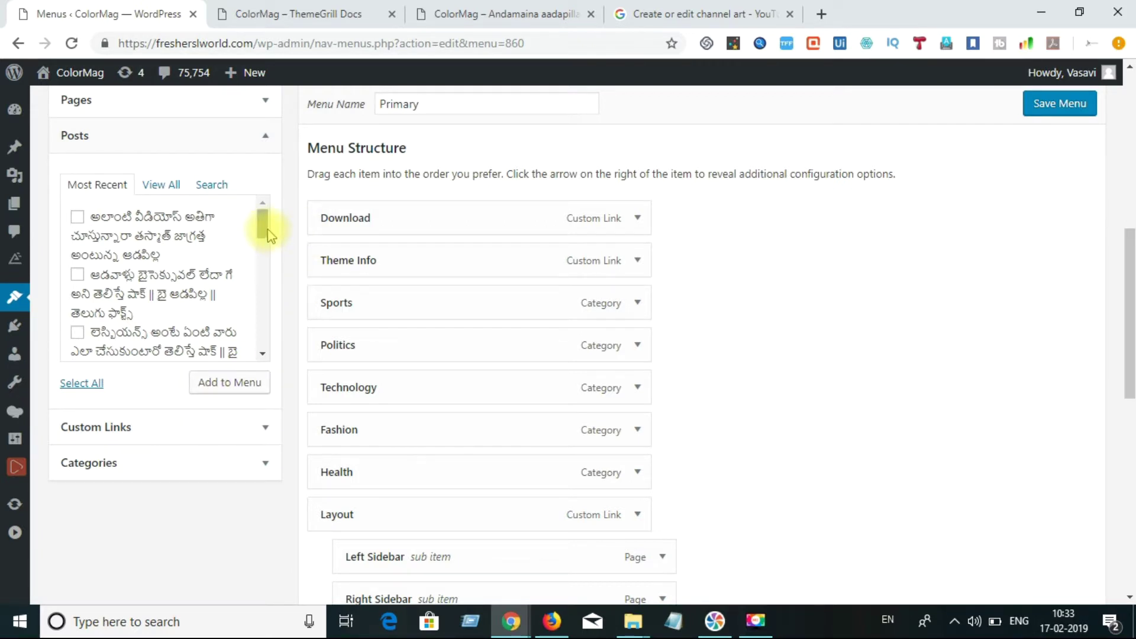
pyautogui.click(121, 431)
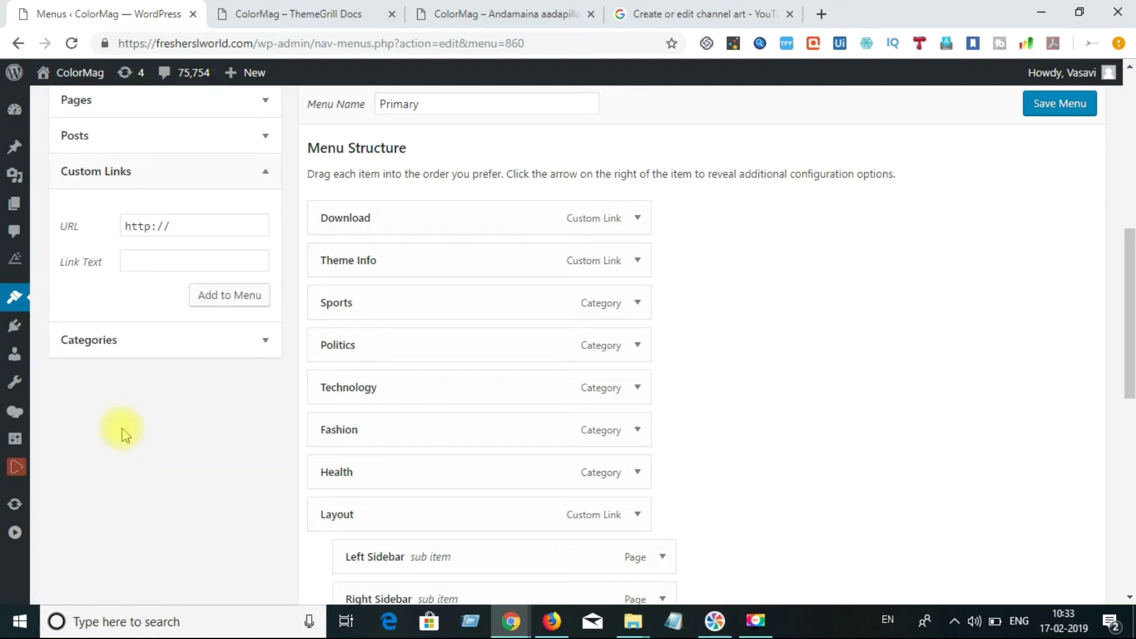
pyautogui.click(101, 353)
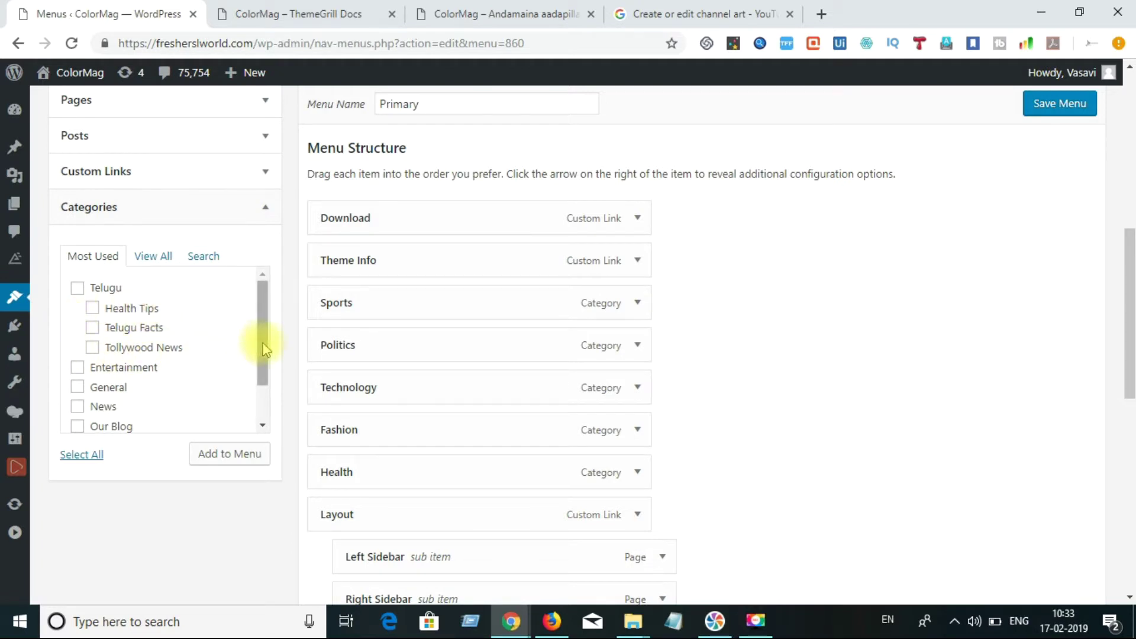
pyautogui.moveTo(263, 349)
pyautogui.mouseDown()
pyautogui.moveTo(261, 403)
pyautogui.moveTo(261, 317)
pyautogui.mouseUp()
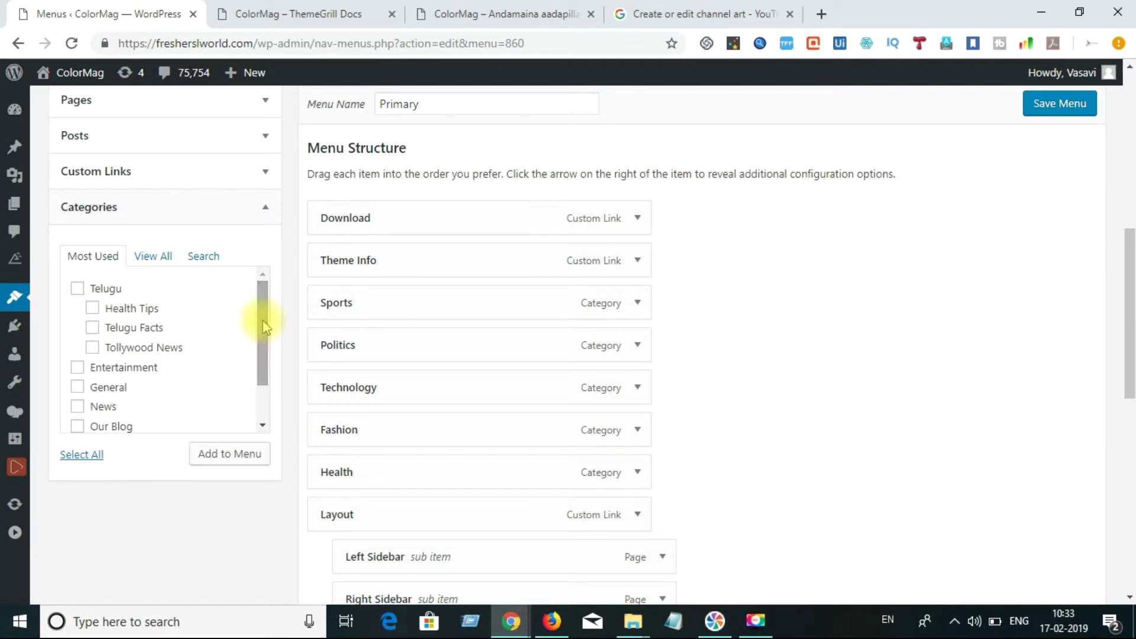
# Remove the Download and Theme Info custom links from the menu structure.
pyautogui.click(637, 223)
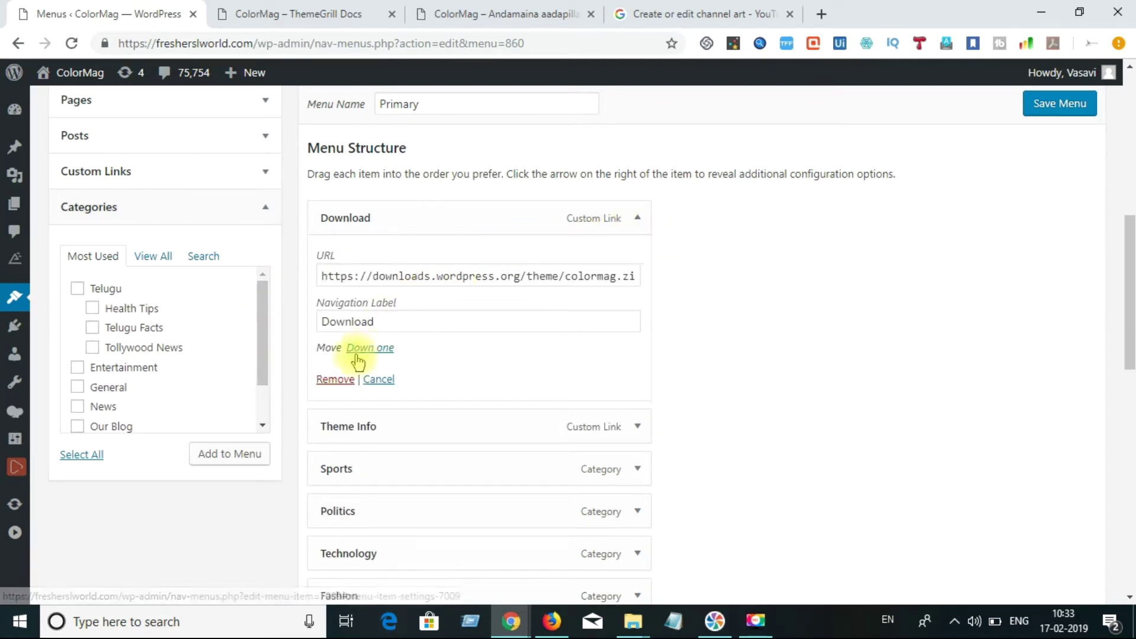
pyautogui.click(334, 380)
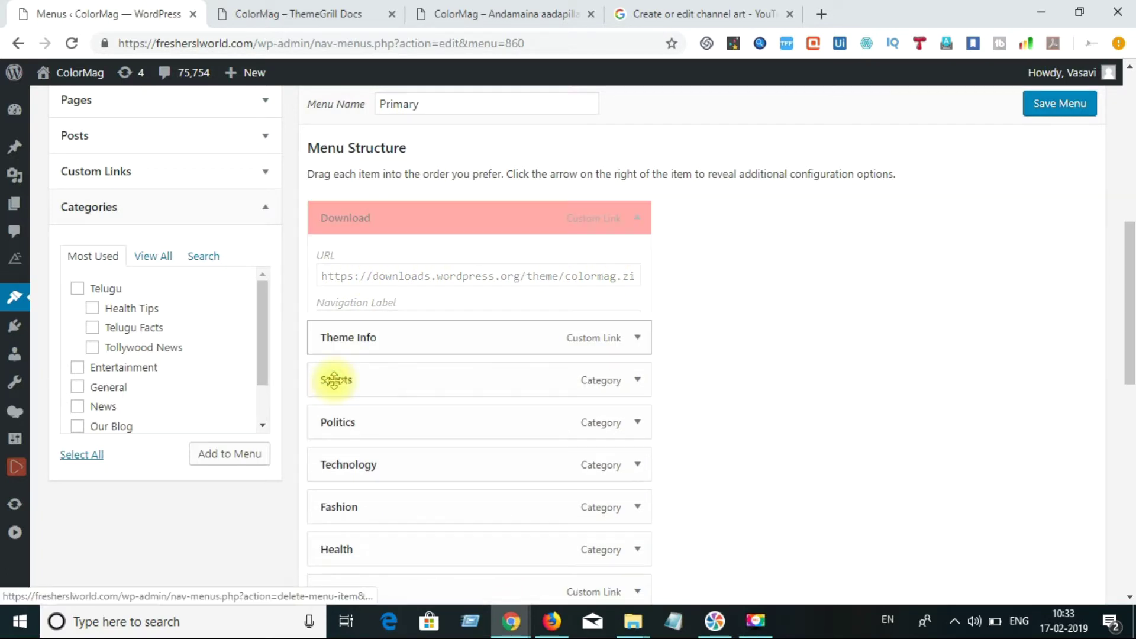
pyautogui.click(636, 220)
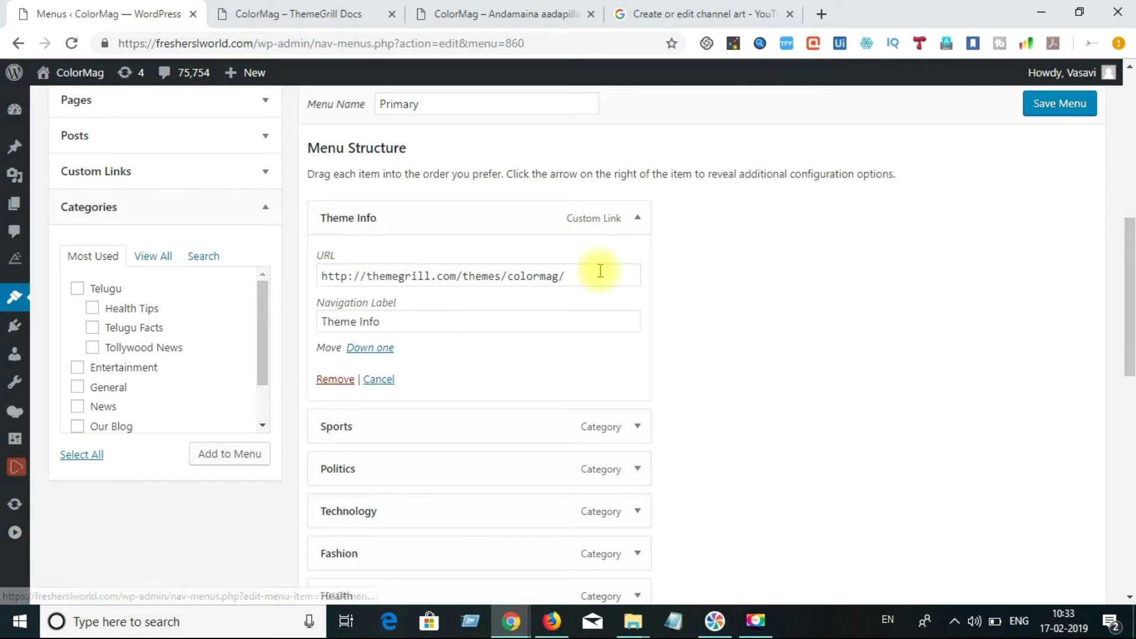
pyautogui.click(335, 379)
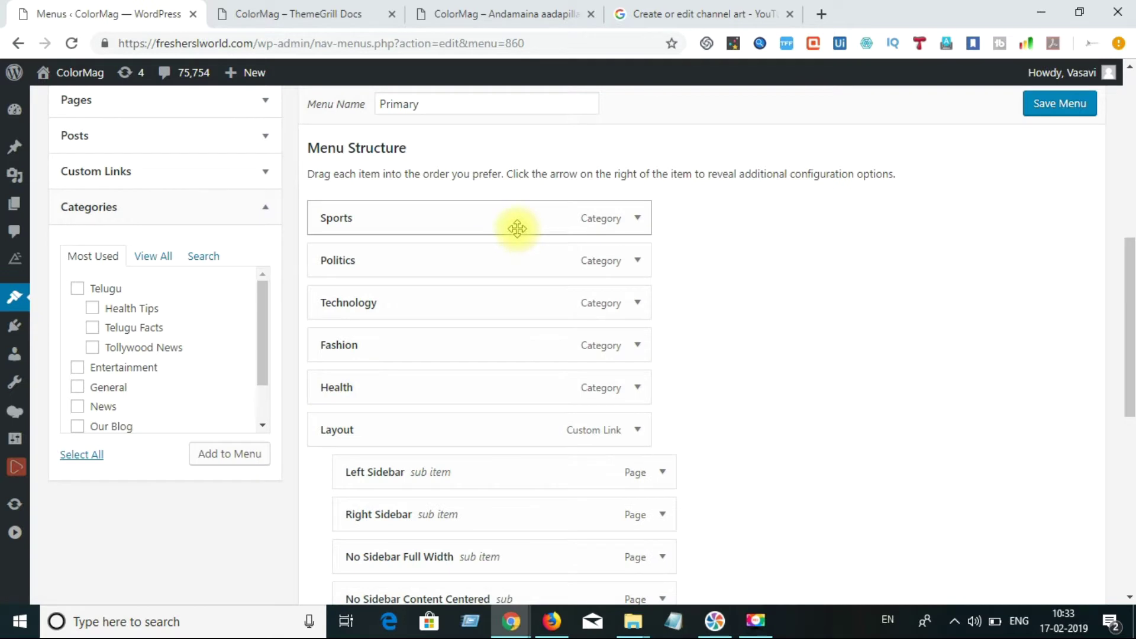
# Examine the Sports item's settings and the remaining menu items, leaving Sports without changes.
pyautogui.click(536, 218)
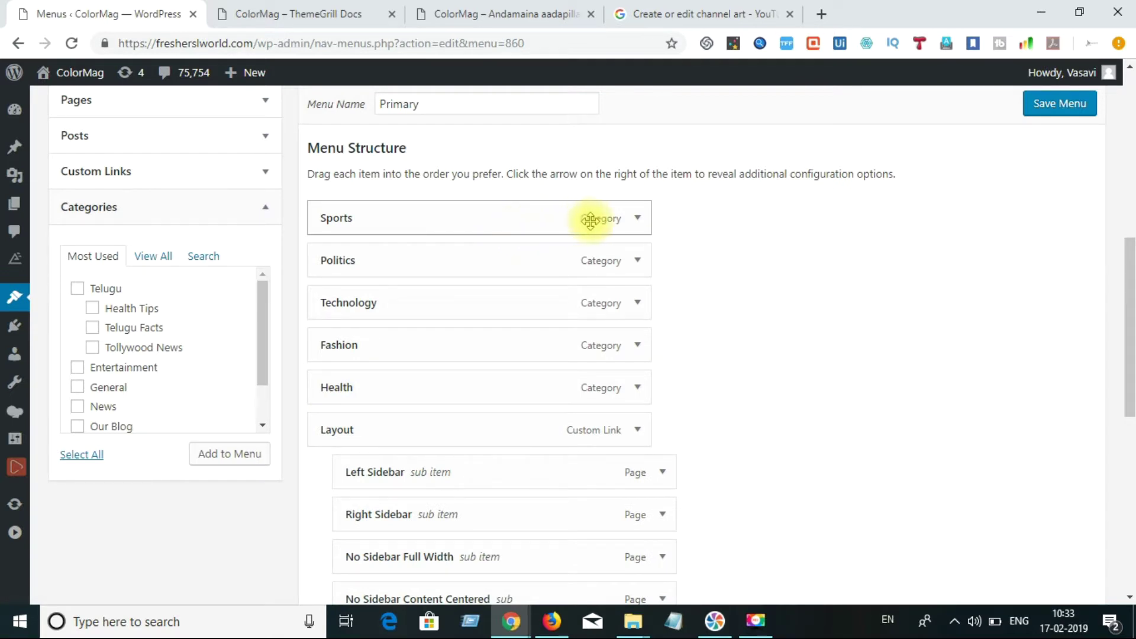
pyautogui.click(636, 220)
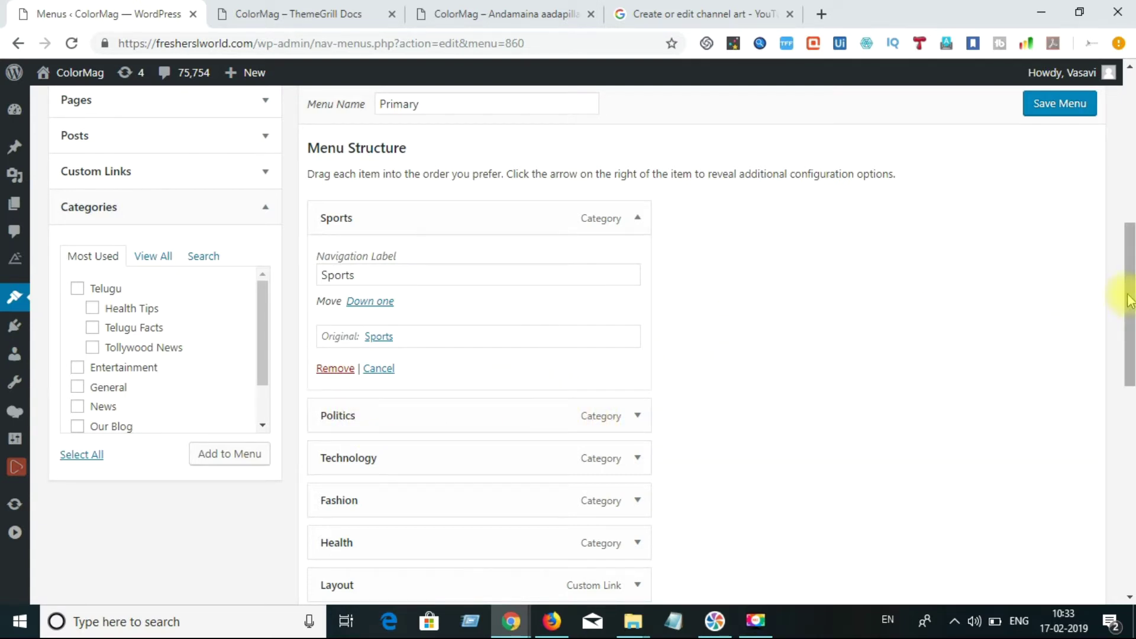
pyautogui.moveTo(1130, 298); pyautogui.dragTo(1127, 361)
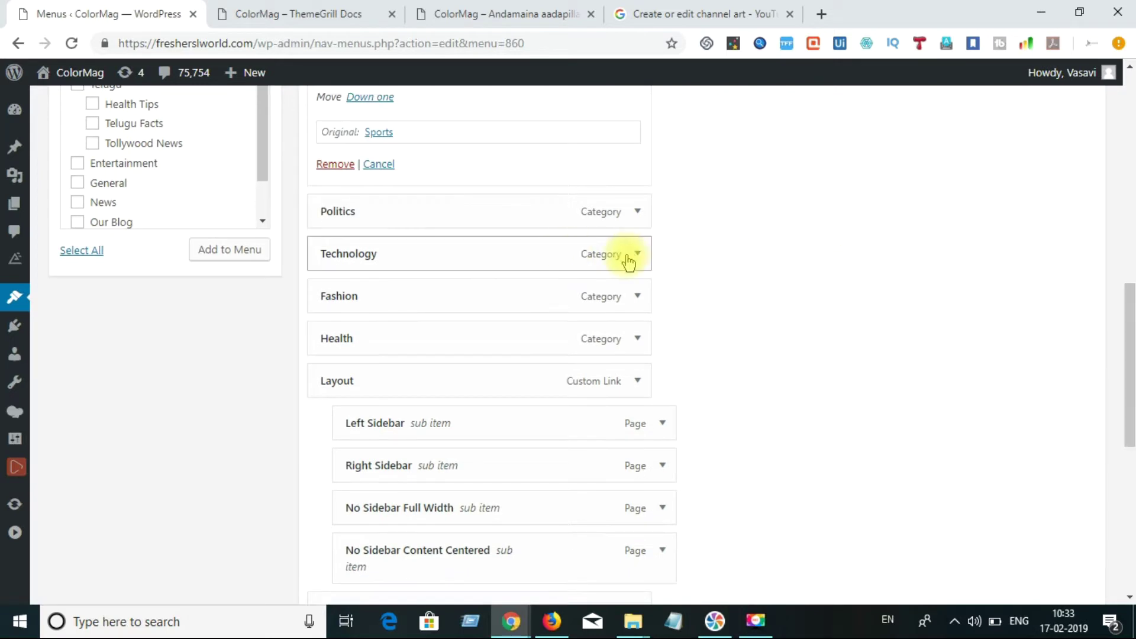
pyautogui.click(626, 255)
pyautogui.click(626, 255)
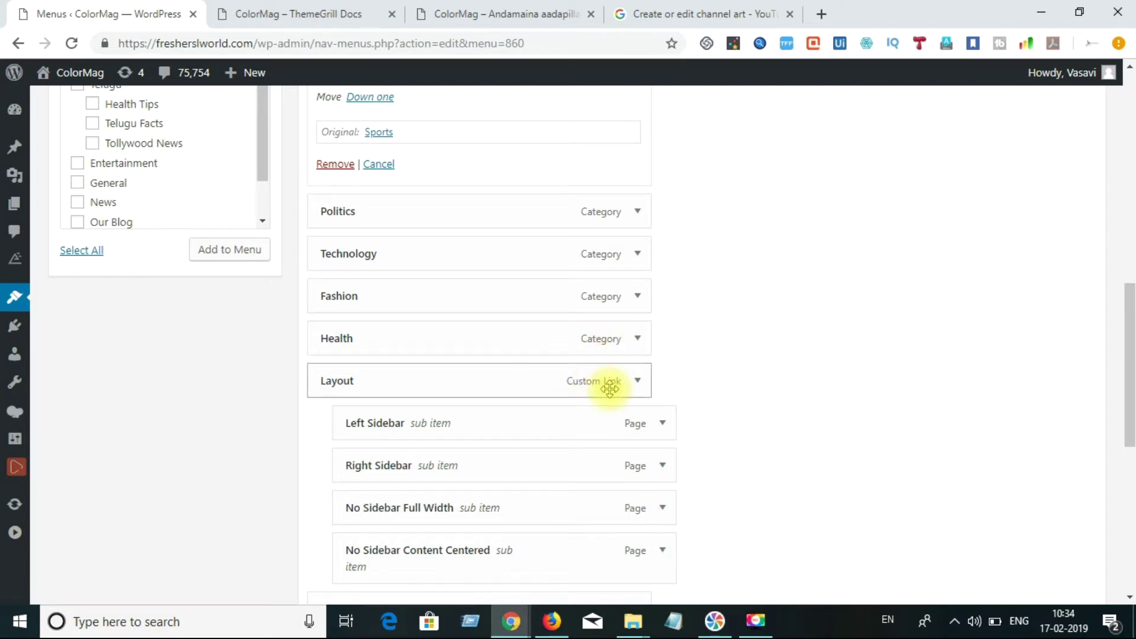
pyautogui.moveTo(1130, 361); pyautogui.dragTo(1130, 422)
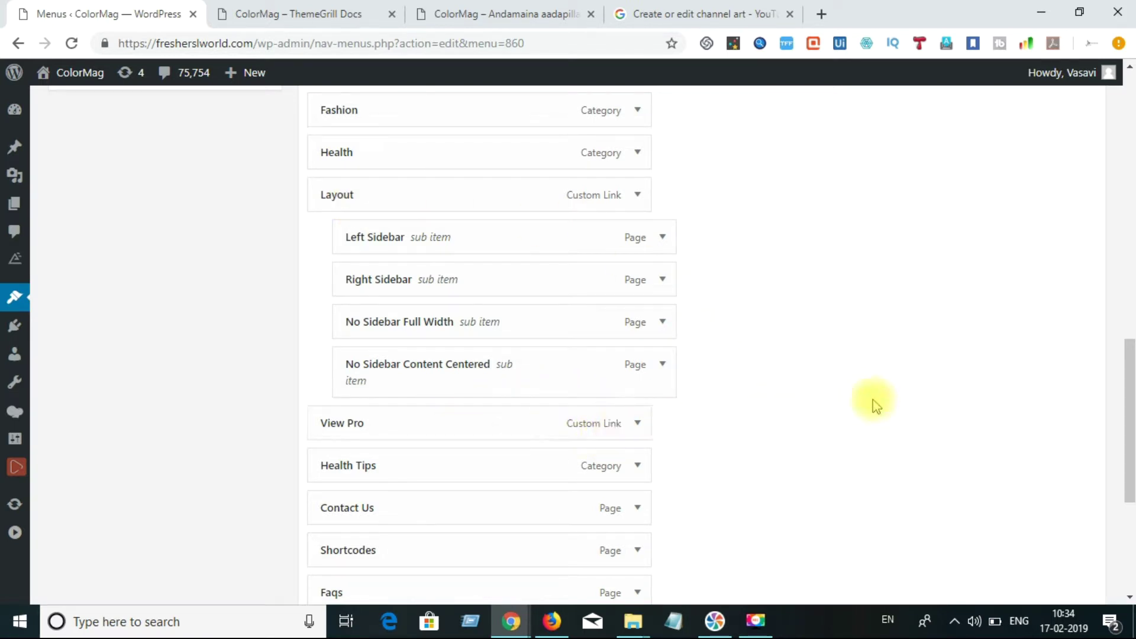
pyautogui.moveTo(1129, 401); pyautogui.dragTo(1130, 447)
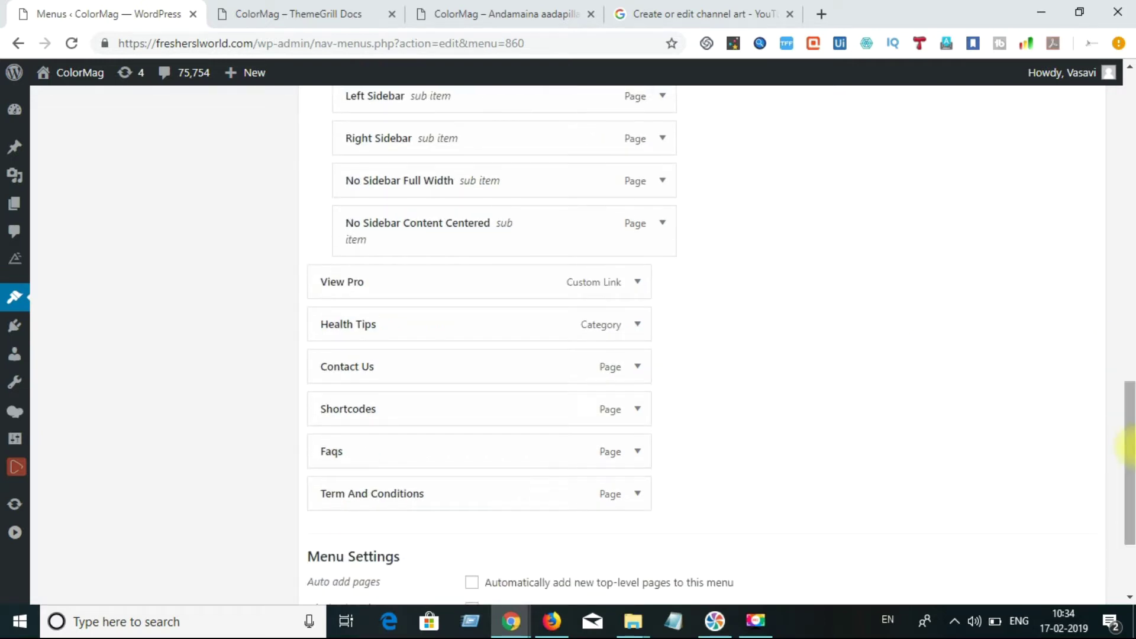
pyautogui.click(1129, 258)
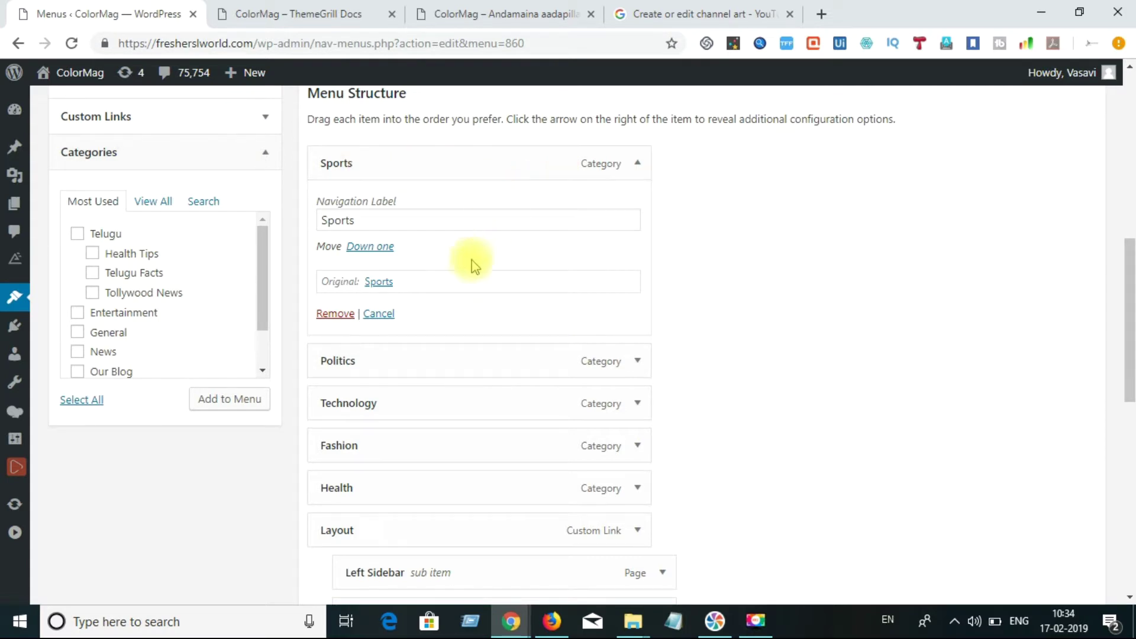
pyautogui.click(377, 314)
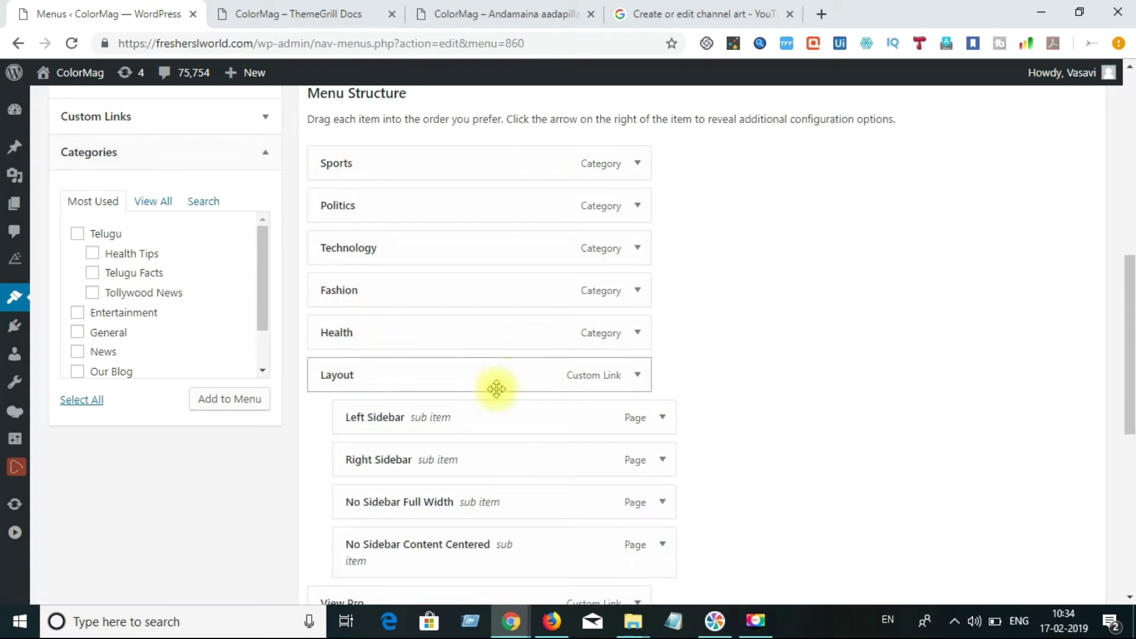
# Nest the View Pro item as a sub item under No Sidebar Content Centered.
pyautogui.moveTo(1130, 305); pyautogui.dragTo(1127, 381)
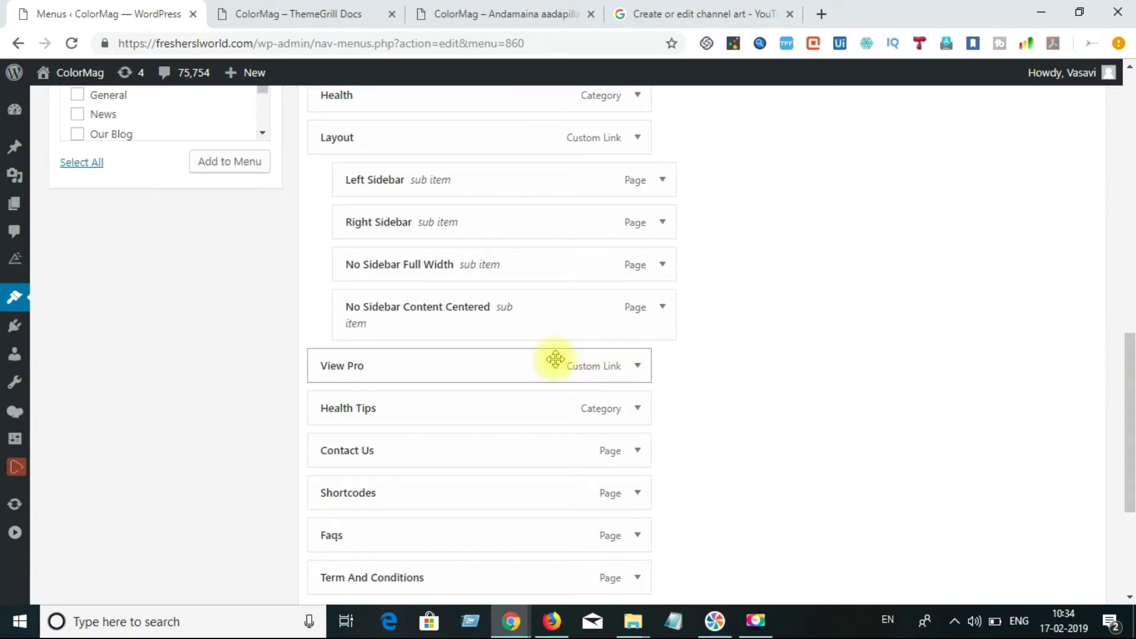
pyautogui.moveTo(377, 369); pyautogui.dragTo(45, 286)
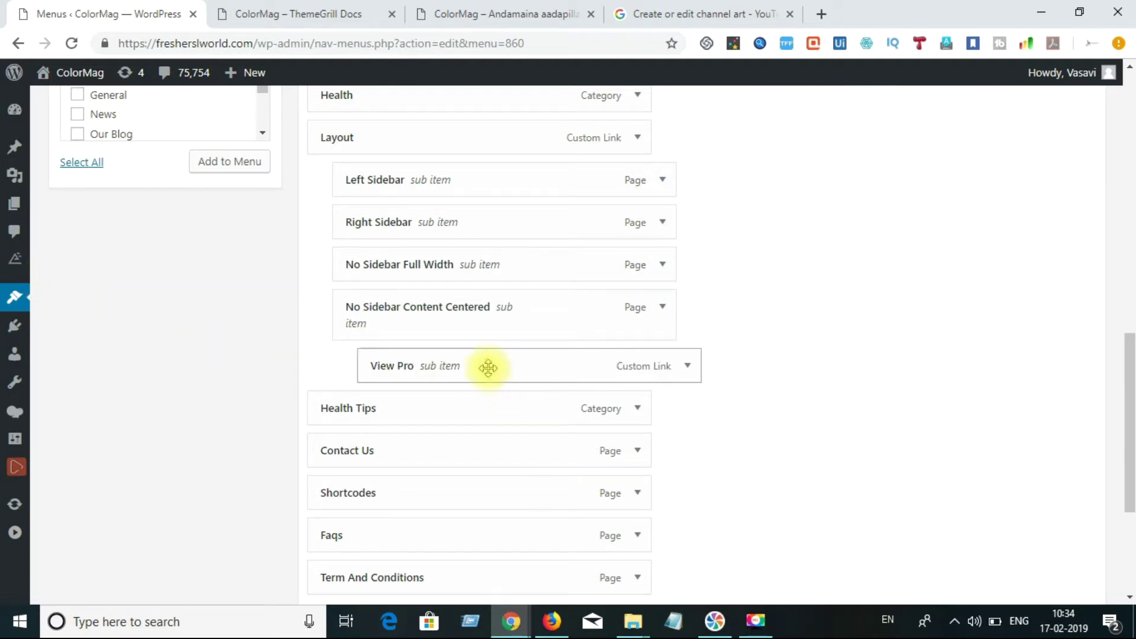
pyautogui.moveTo(486, 366); pyautogui.dragTo(145, 120)
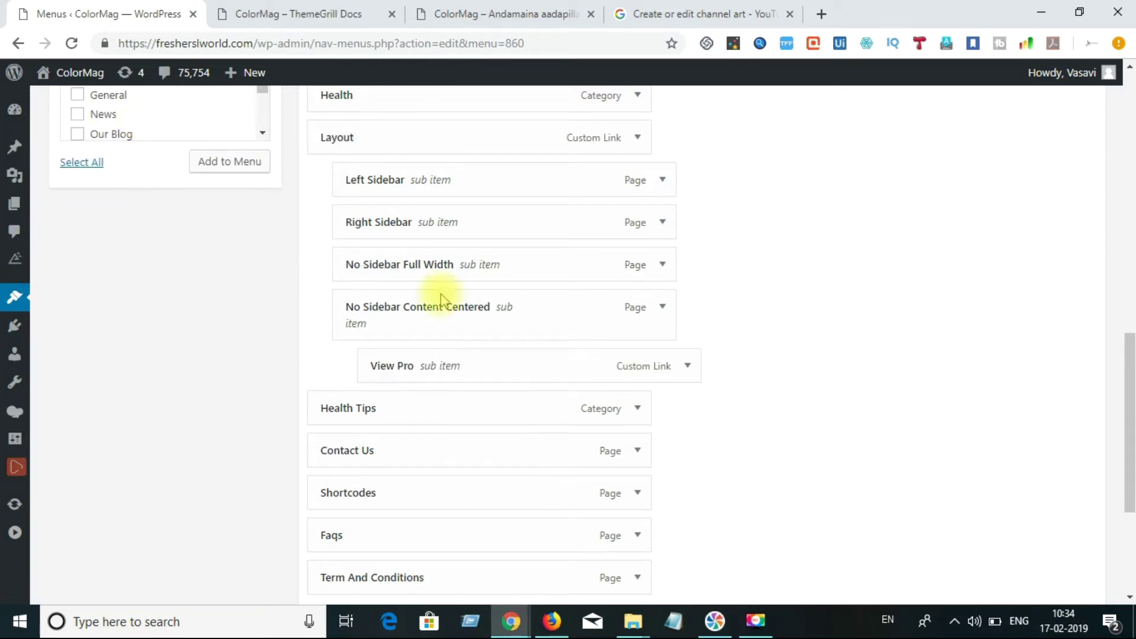
# Remove the View Pro custom link from the menu structure.
pyautogui.click(688, 372)
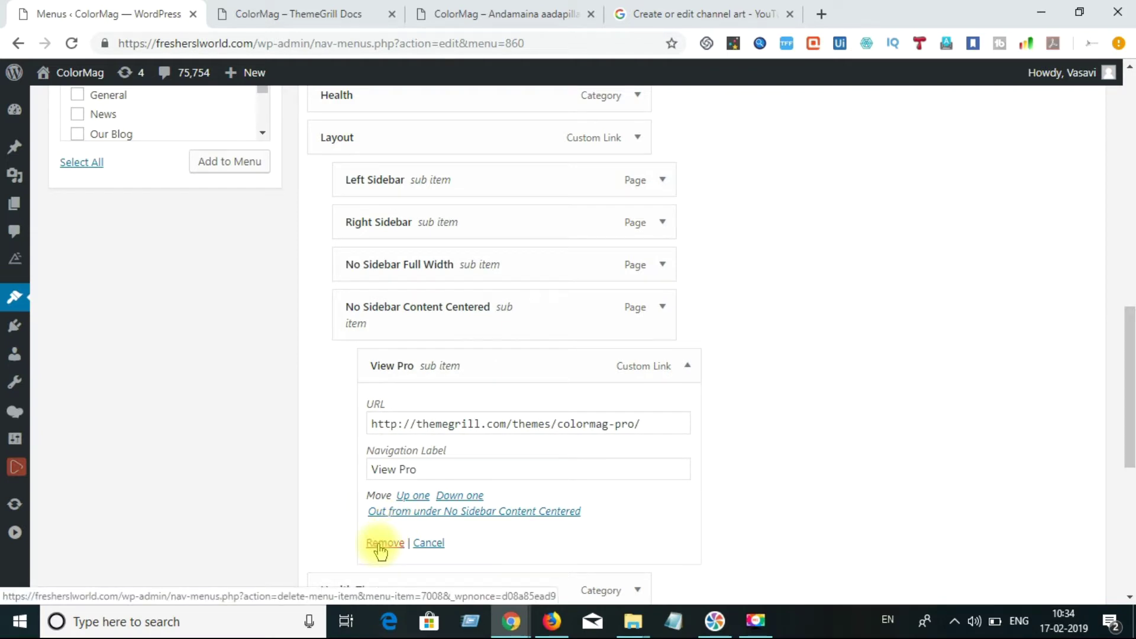
pyautogui.click(381, 543)
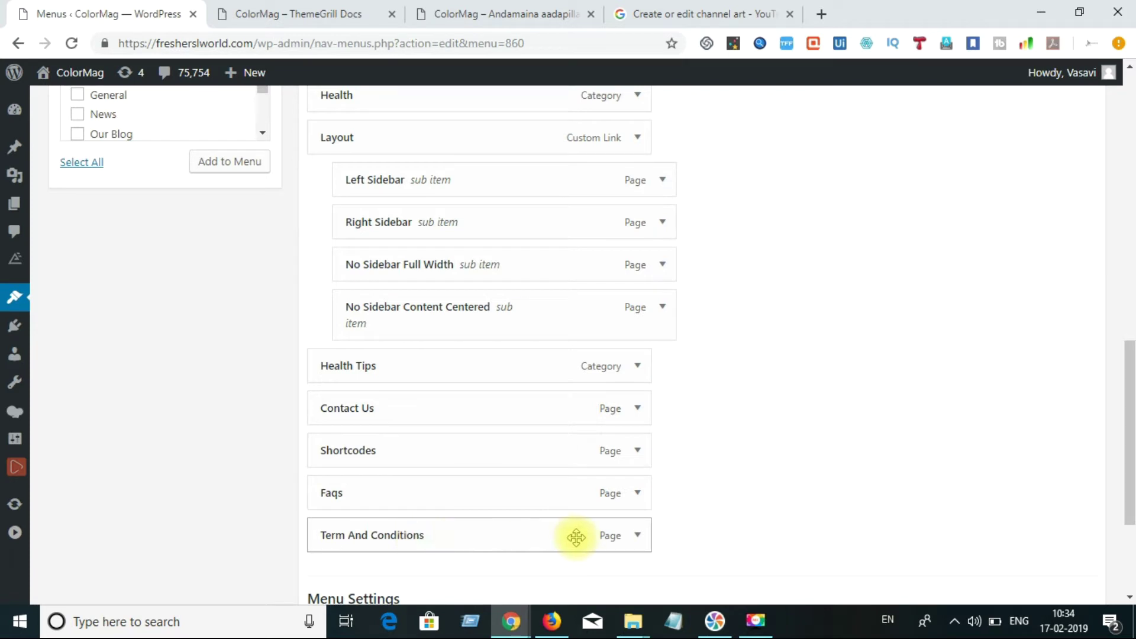
# Expand the Term And Conditions item's settings and enable automatically adding new top-level pages to this menu.
pyautogui.click(637, 535)
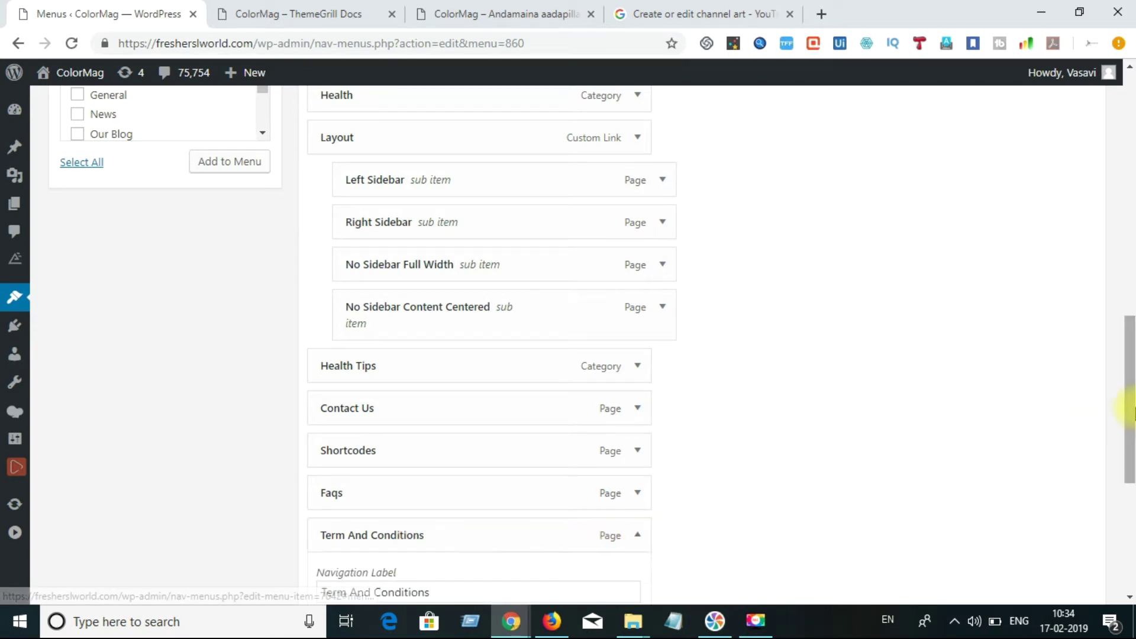
pyautogui.moveTo(1129, 408); pyautogui.dragTo(1131, 514)
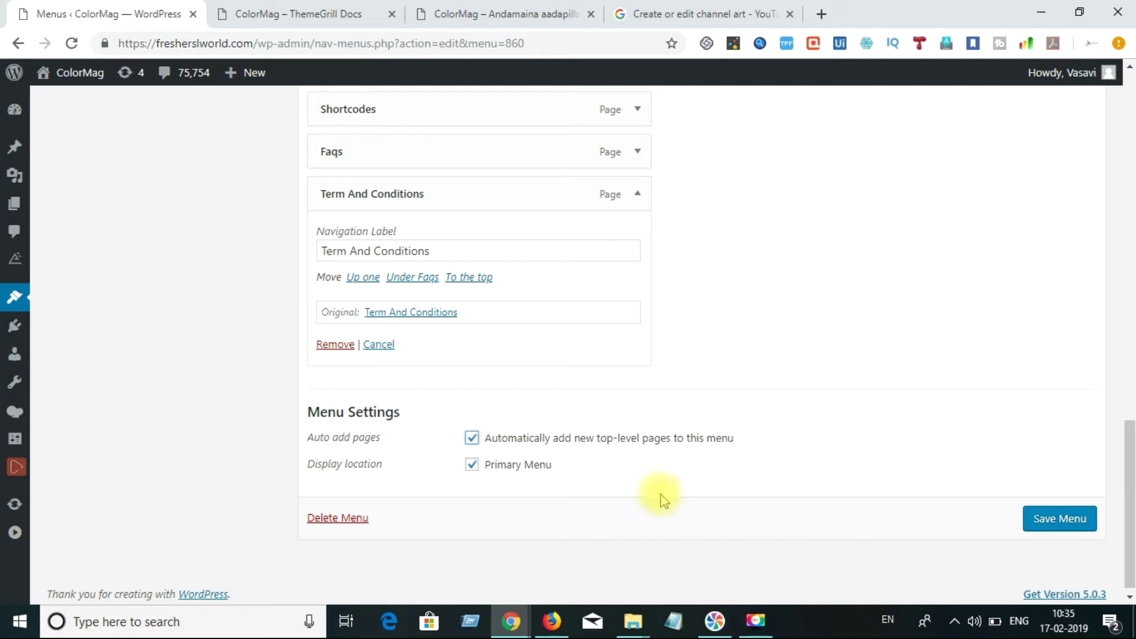
# Save the Primary menu and review its updated items and settings.
pyautogui.moveTo(1131, 517); pyautogui.dragTo(1099, 527)
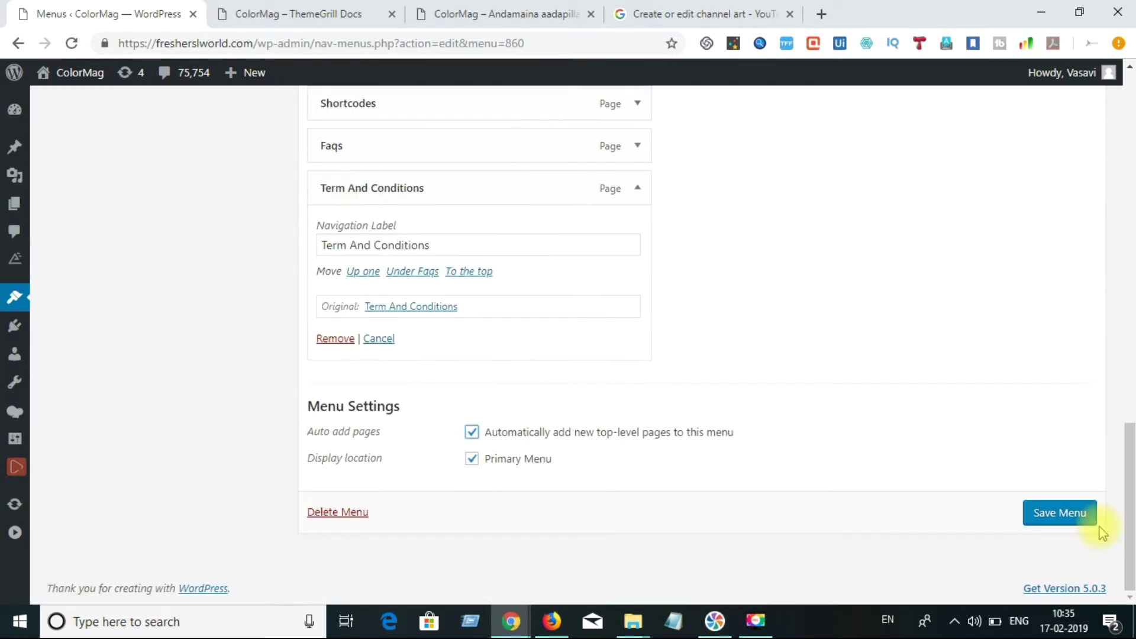
pyautogui.click(1055, 513)
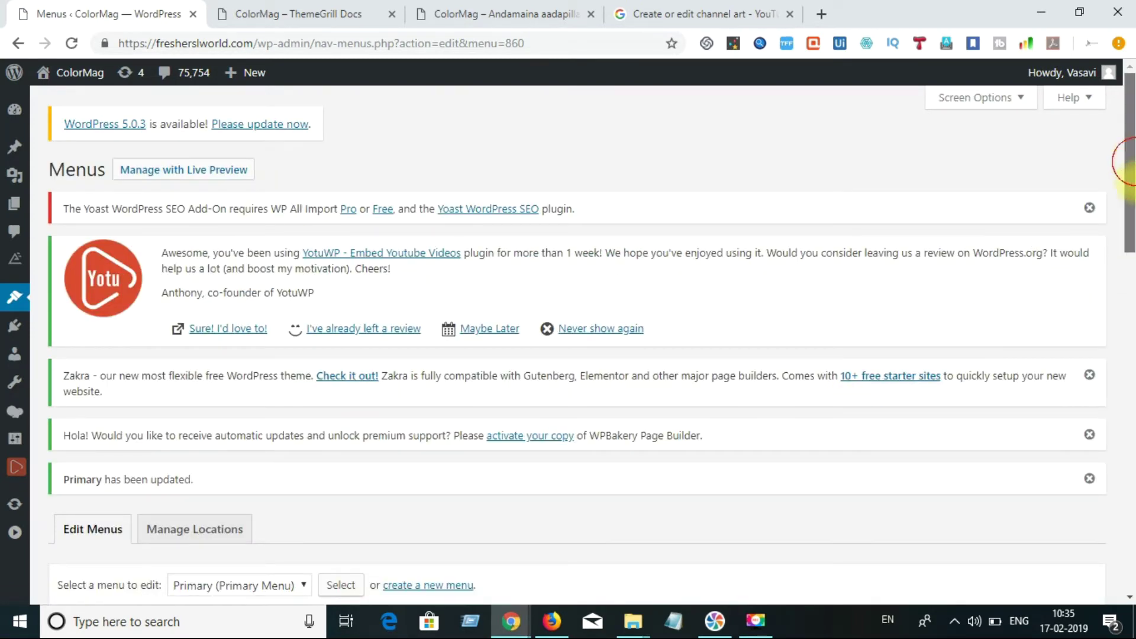
pyautogui.moveTo(1127, 157); pyautogui.dragTo(1127, 500)
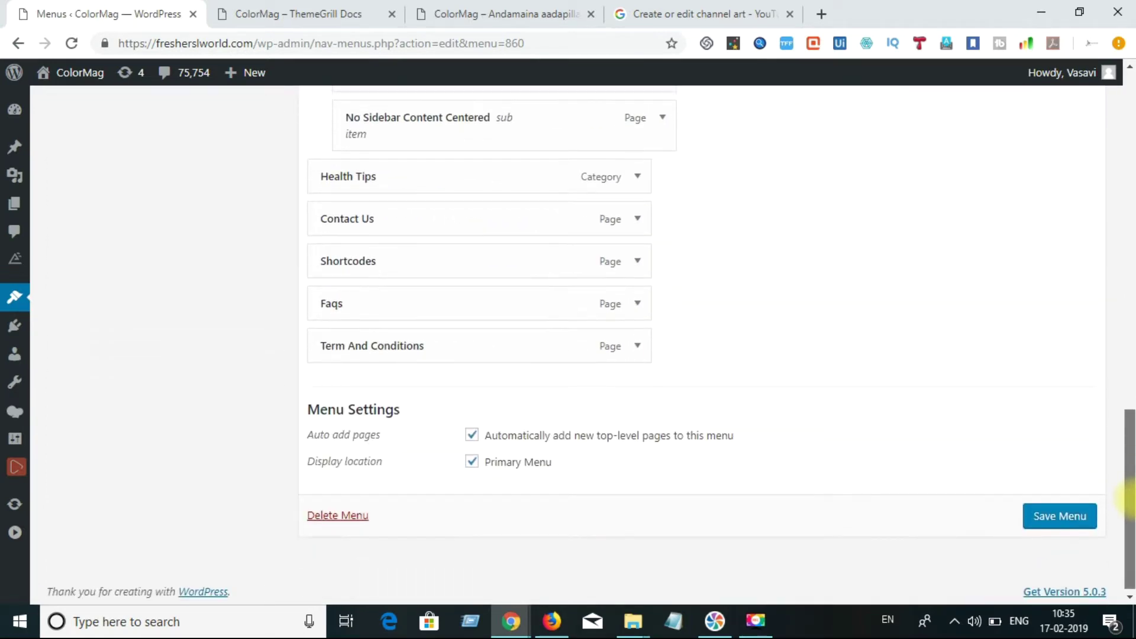
# Reload the live ColorMag site and examine the updated navigation bar, including the Layout submenu.
pyautogui.click(508, 13)
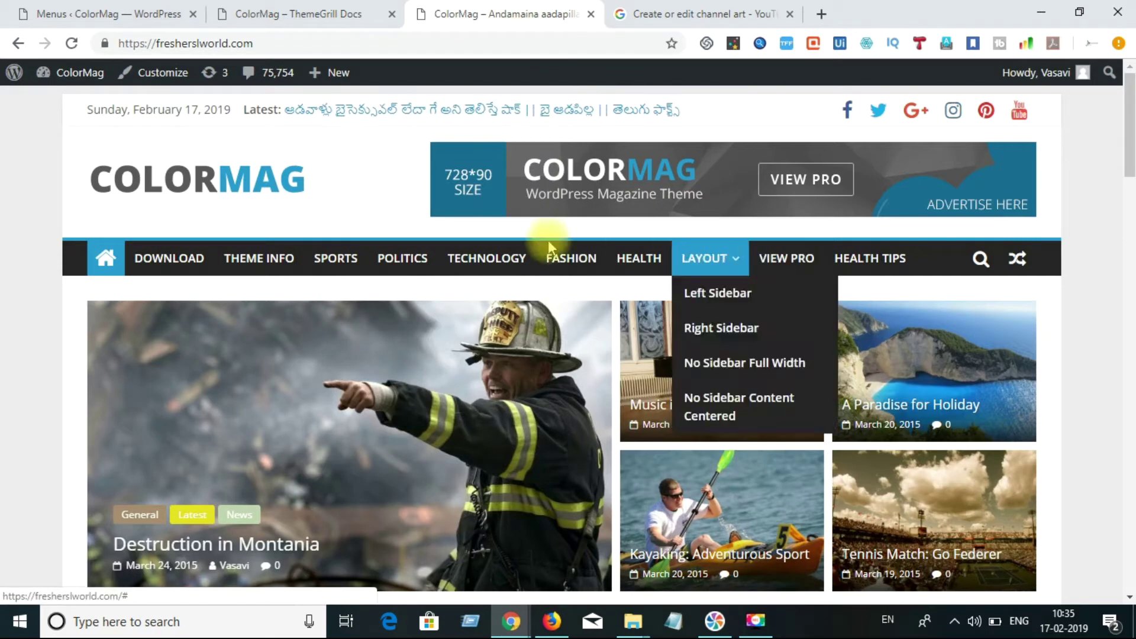
pyautogui.click(72, 45)
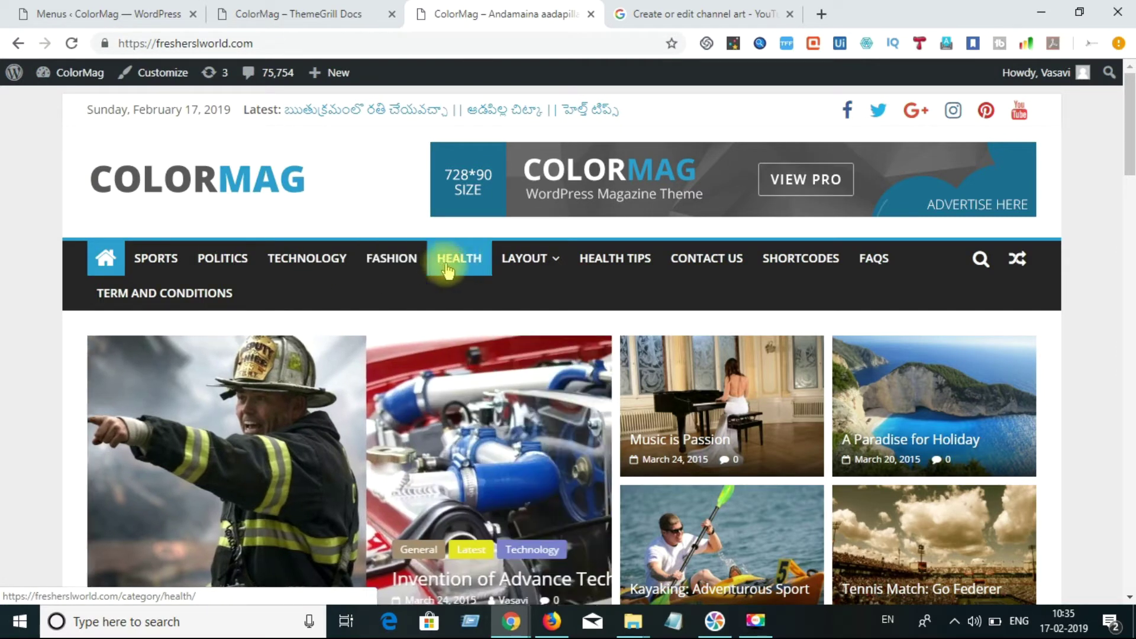
pyautogui.moveTo(515, 272)
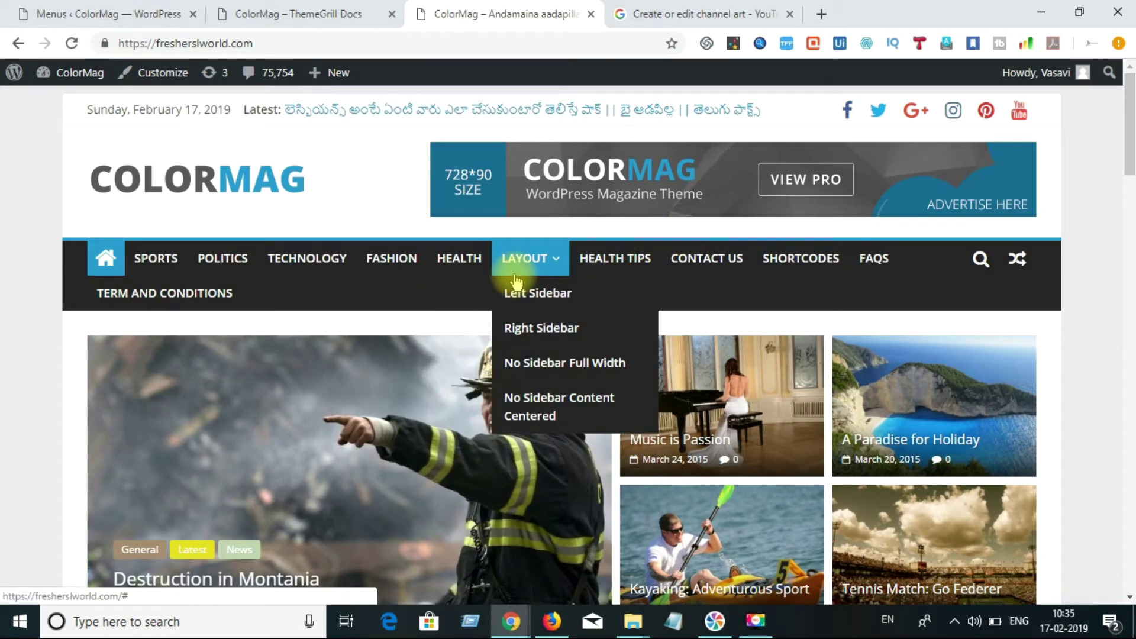
# Read the Site Identity section of the ColorMag theme documentation.
pyautogui.click(268, 12)
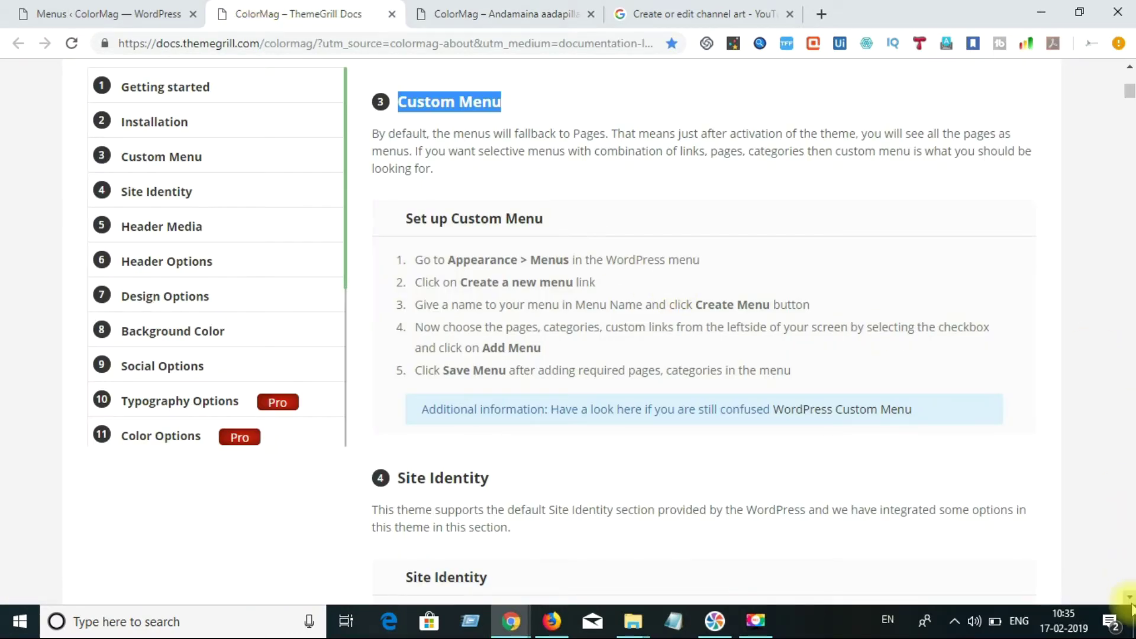
pyautogui.click(1128, 597)
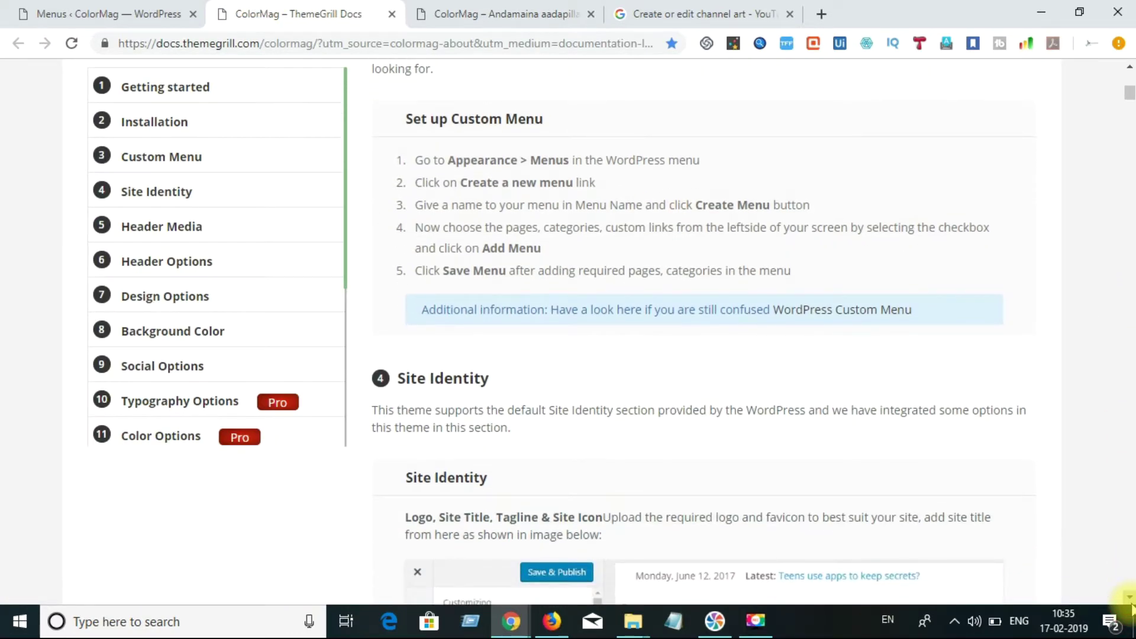
pyautogui.scroll(-5, 1131, 608)
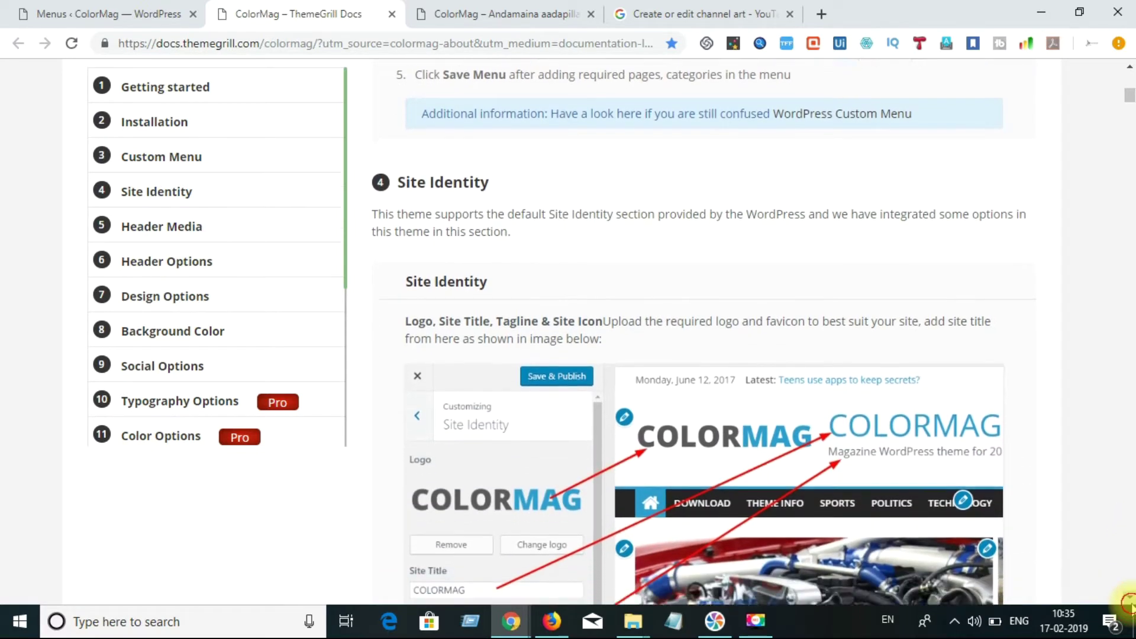
pyautogui.scroll(-1, 1130, 606)
pyautogui.scroll(-2, 1130, 605)
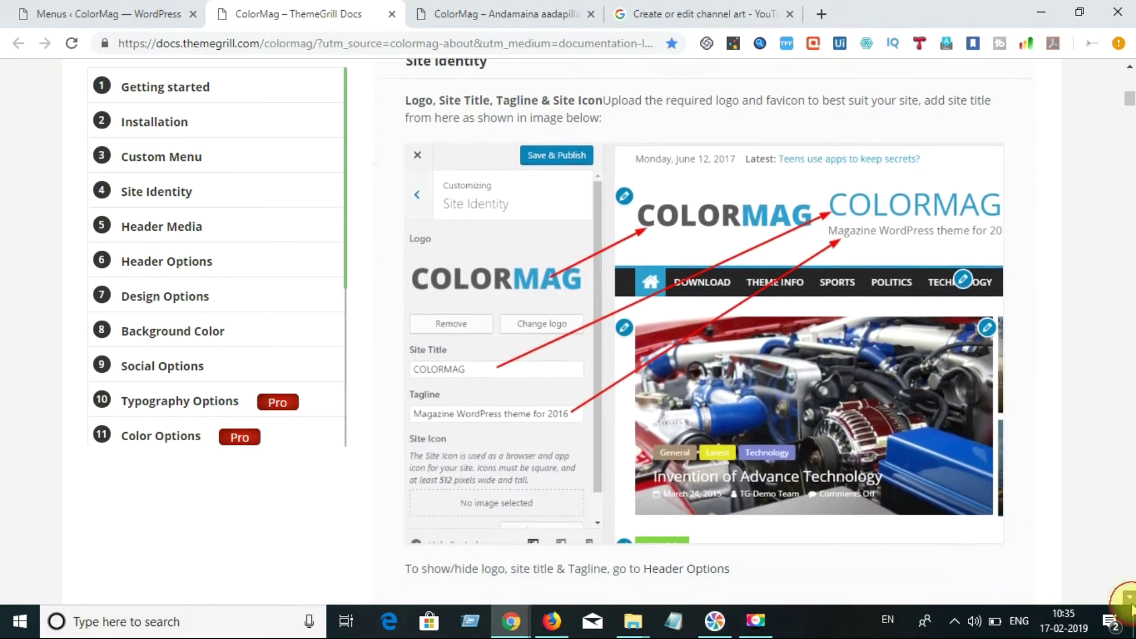
# Return to the WordPress admin and open the theme customizer's Site Identity settings.
pyautogui.click(67, 7)
pyautogui.moveTo(13, 300)
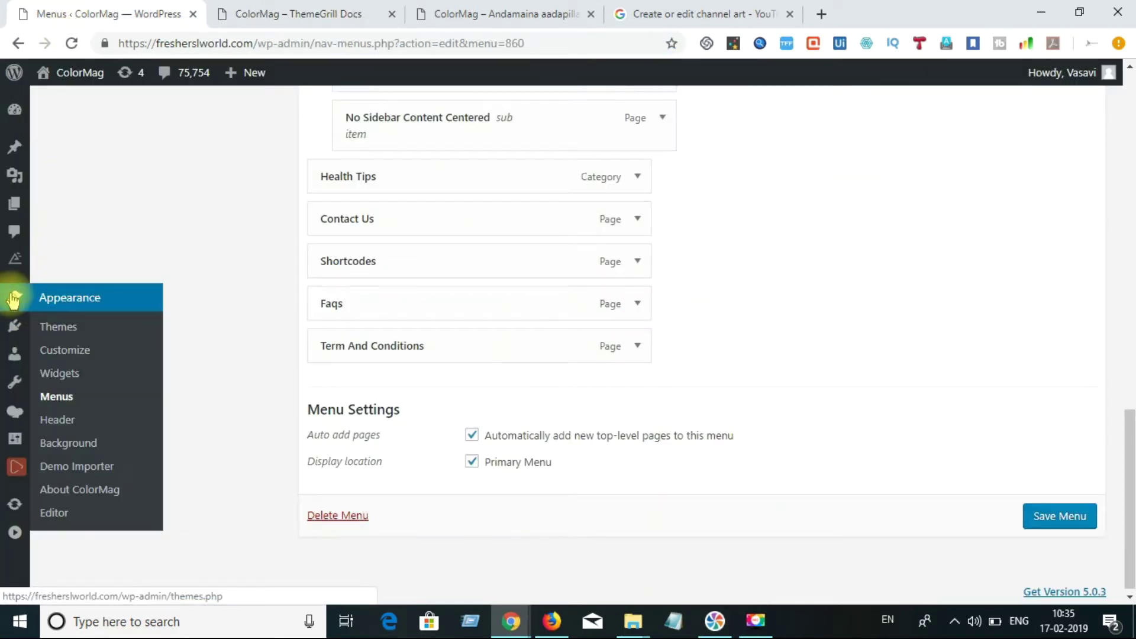
pyautogui.click(82, 355)
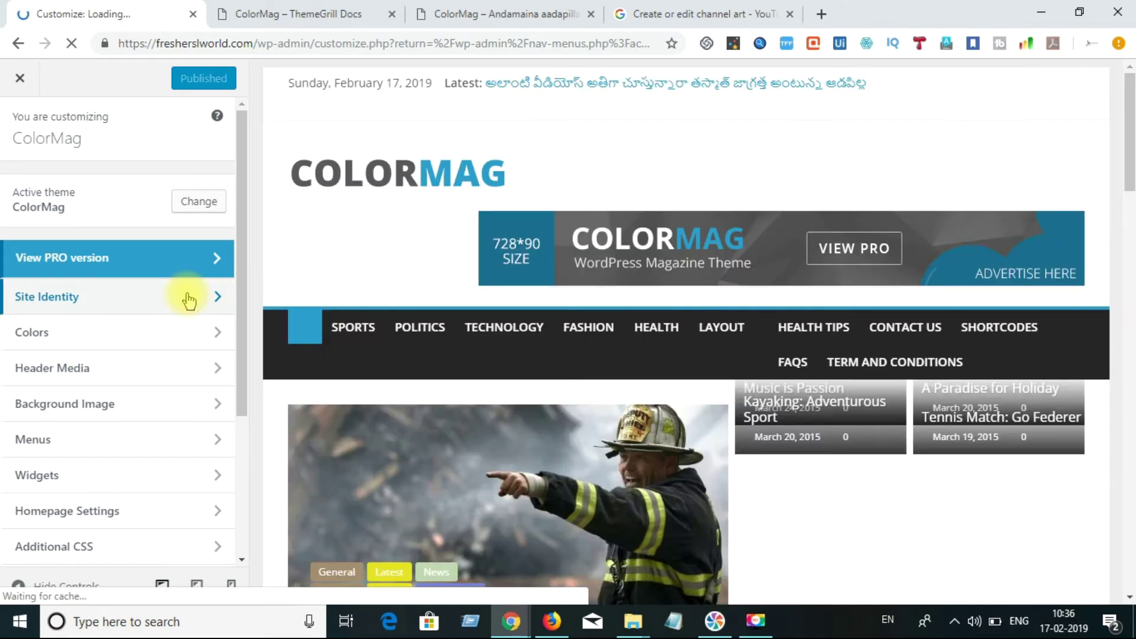
pyautogui.click(189, 300)
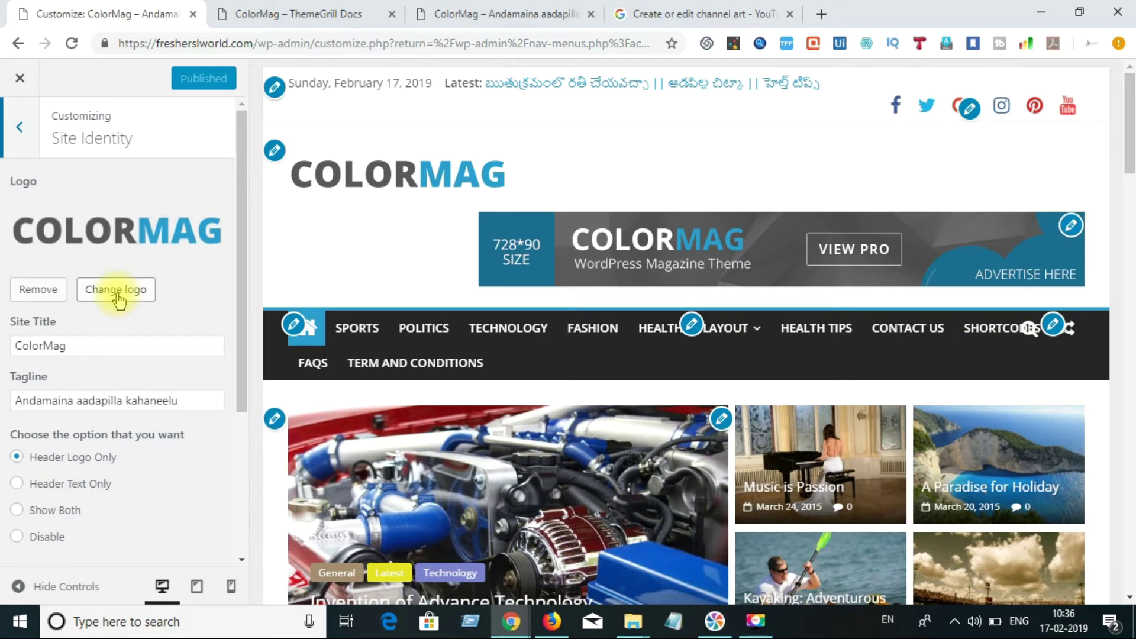
# Upload aadapilla.jpg from the Downloads folder as the replacement logo image.
pyautogui.click(117, 290)
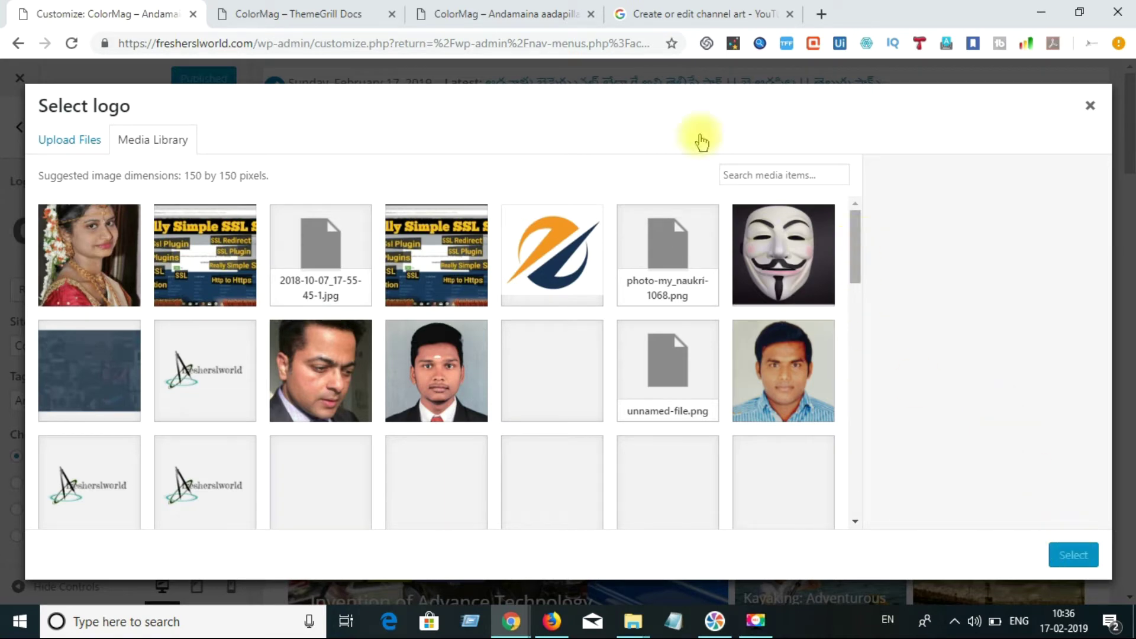
pyautogui.click(72, 140)
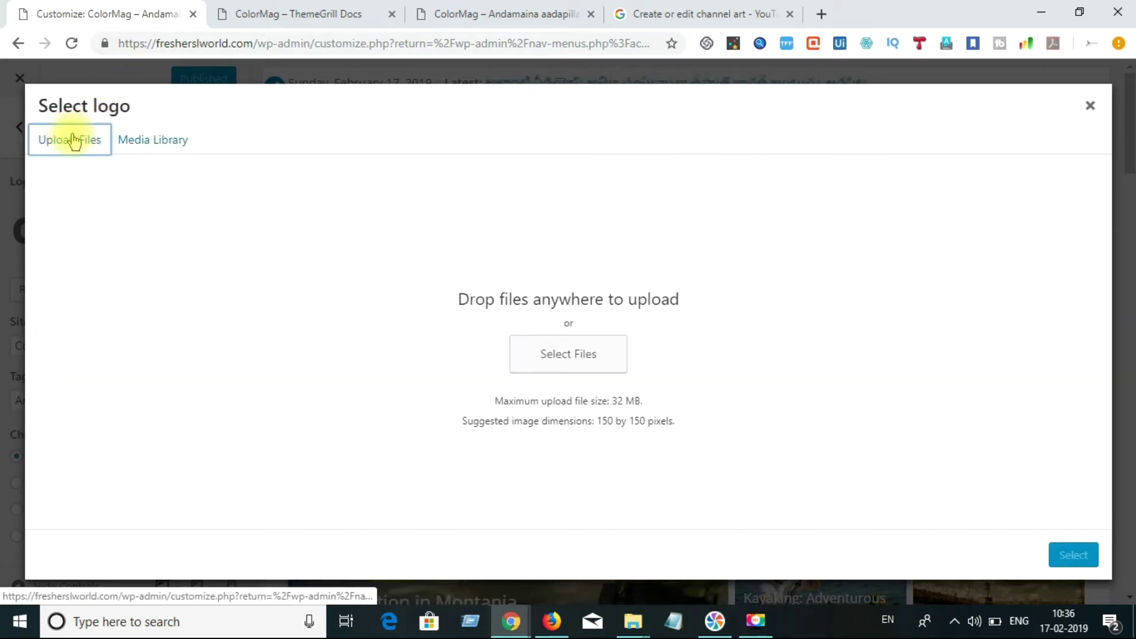
pyautogui.click(578, 357)
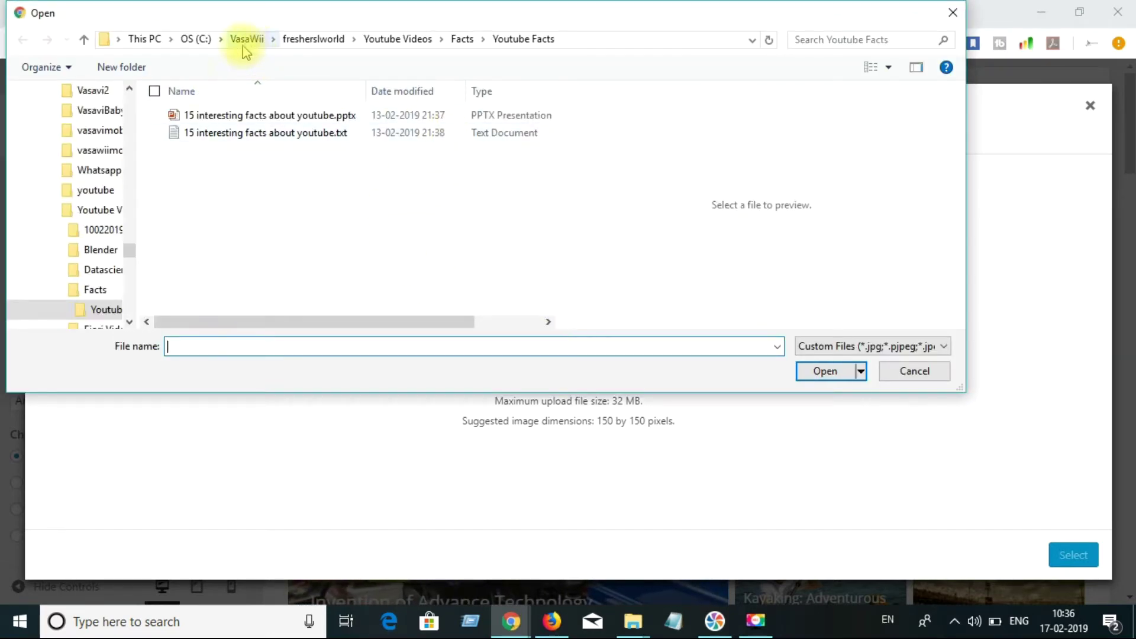
pyautogui.moveTo(126, 255); pyautogui.dragTo(142, 139)
pyautogui.click(98, 171)
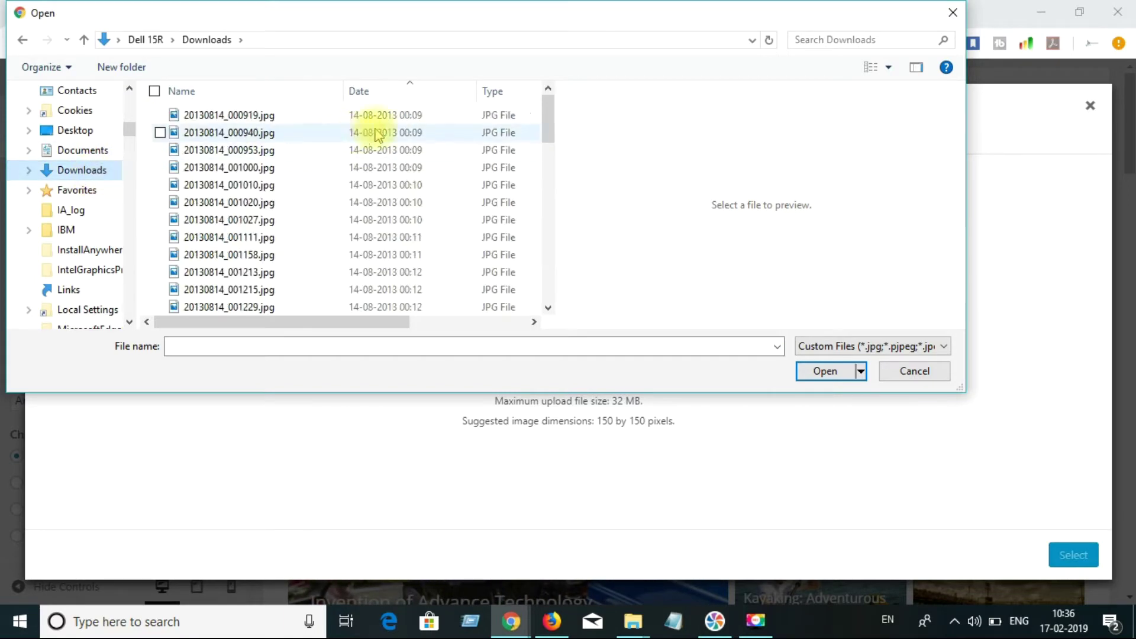
pyautogui.click(400, 94)
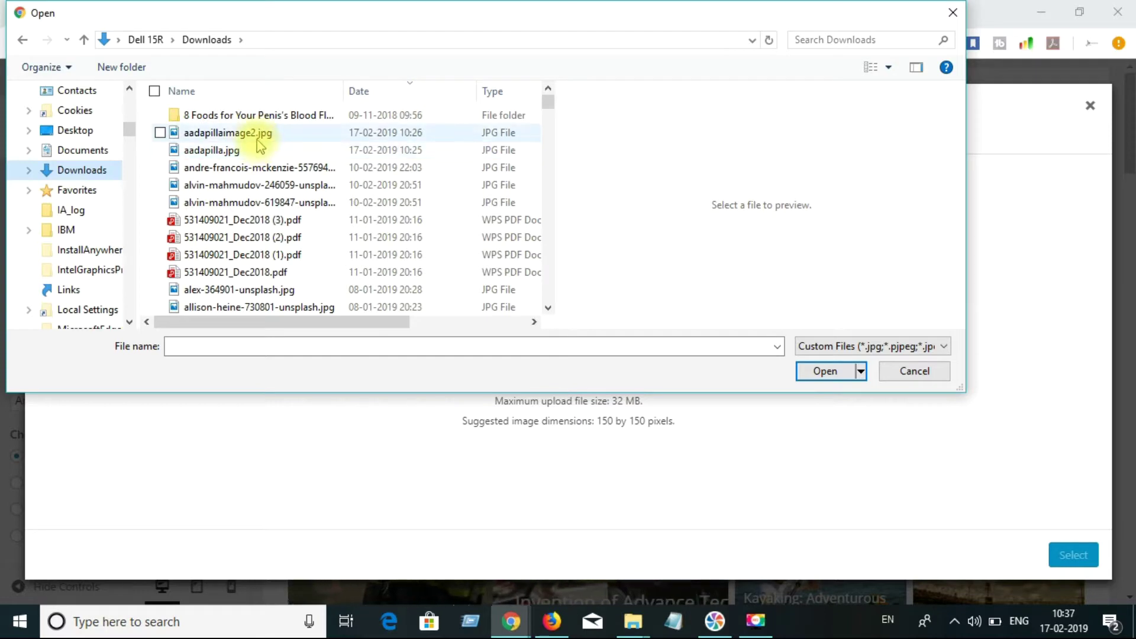
pyautogui.doubleClick(235, 152)
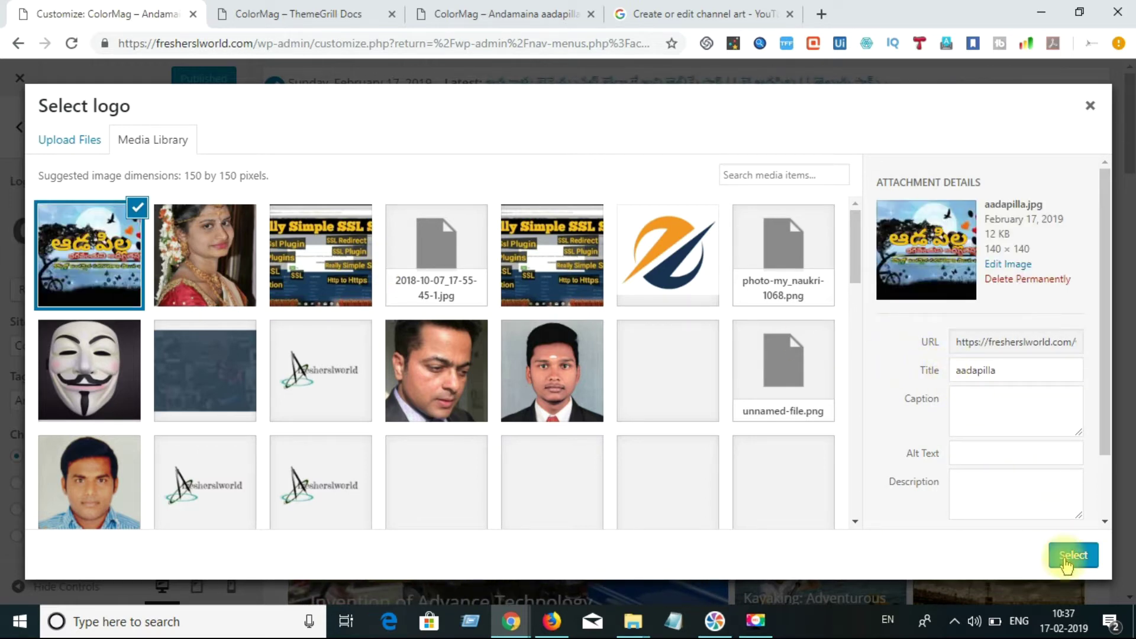
# Set the uploaded logo image's title to "Vennello Andamaina aadapilla".
pyautogui.click(957, 370)
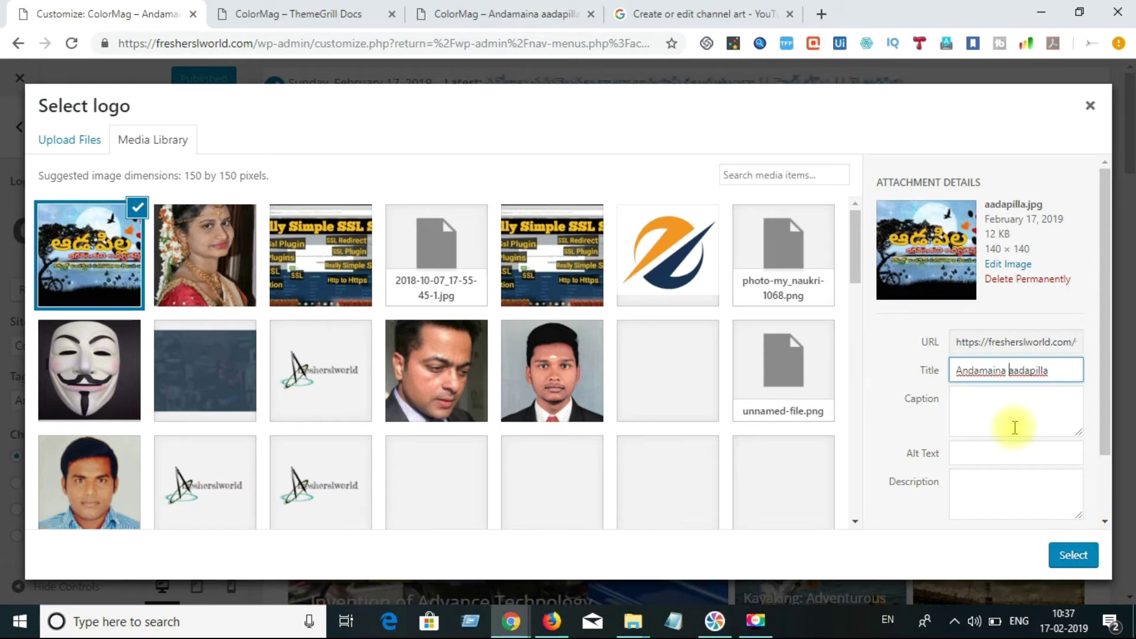
pyautogui.hotkey('ctrl', 'a')
pyautogui.click(957, 372)
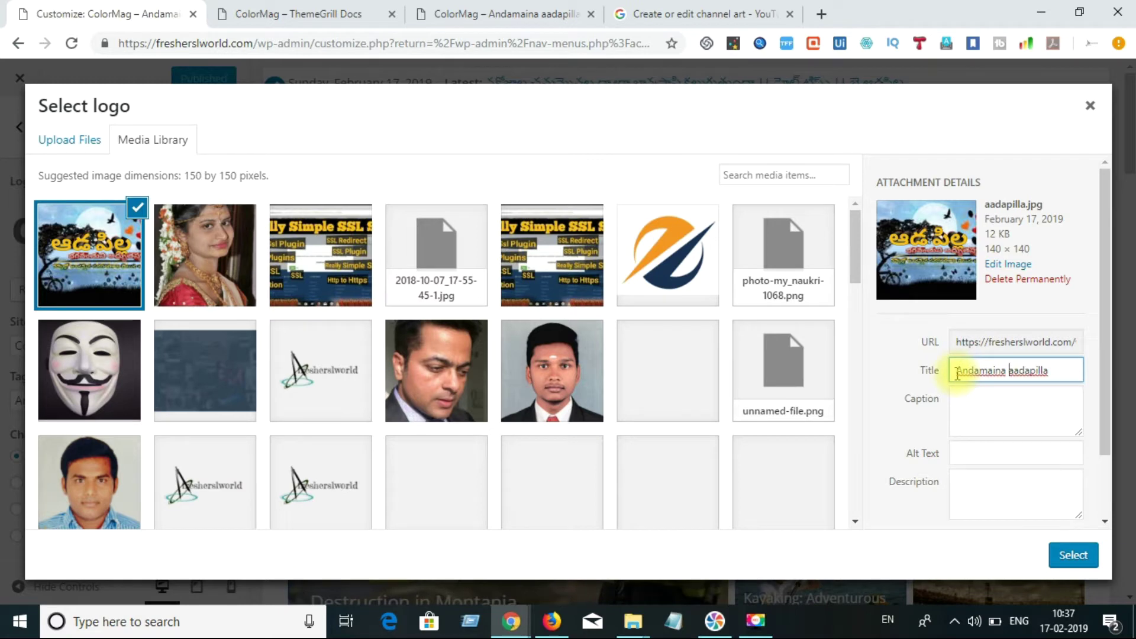
pyautogui.write('Tennello')
pyautogui.click(958, 371)
pyautogui.press('BackSpace')
pyautogui.write('V')
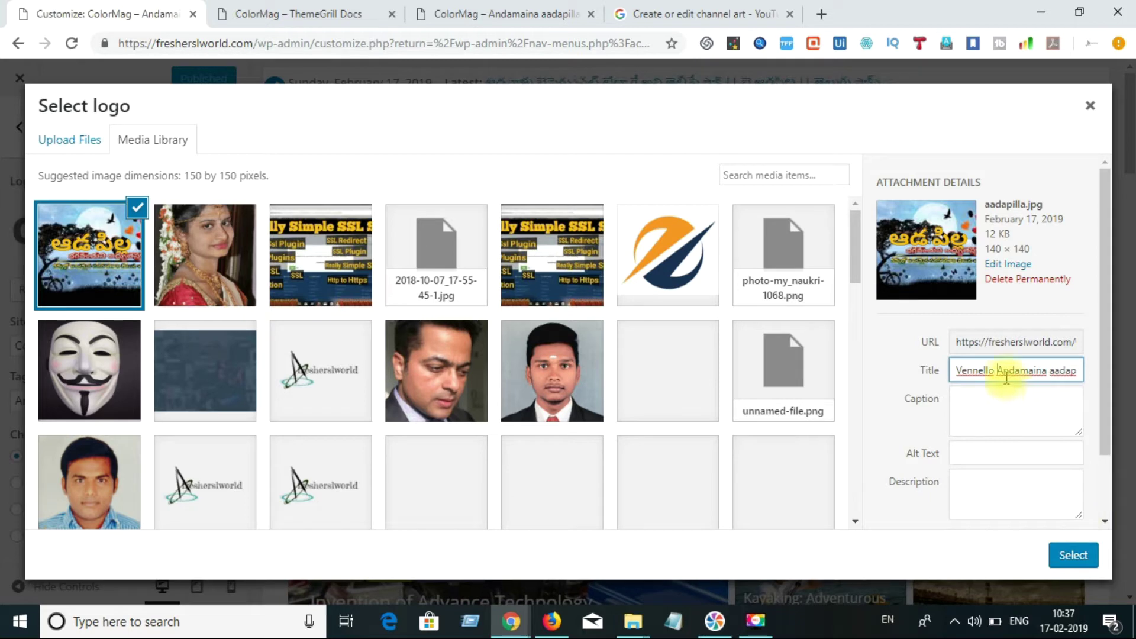
# Copy the image title into its description and caption, and apply the image as the logo with the default crop.
pyautogui.hotkey('ctrl', 'a')
pyautogui.hotkey('ctrl', 'c')
pyautogui.click(982, 493)
pyautogui.hotkey('ctrl', 'v')
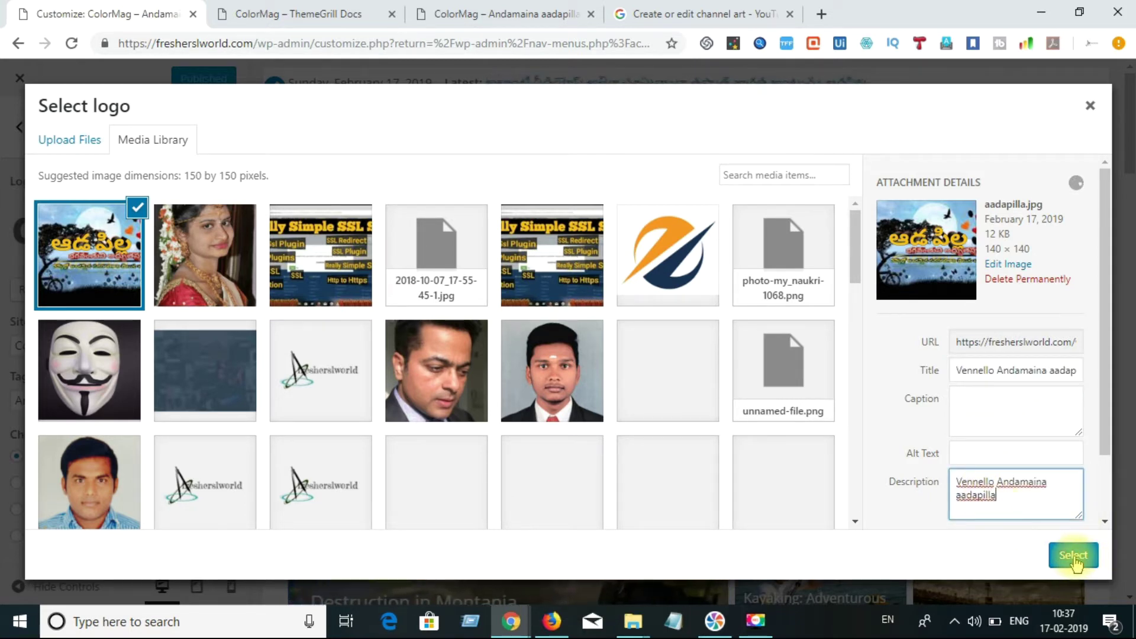
pyautogui.click(1000, 412)
pyautogui.hotkey('ctrl', 'v')
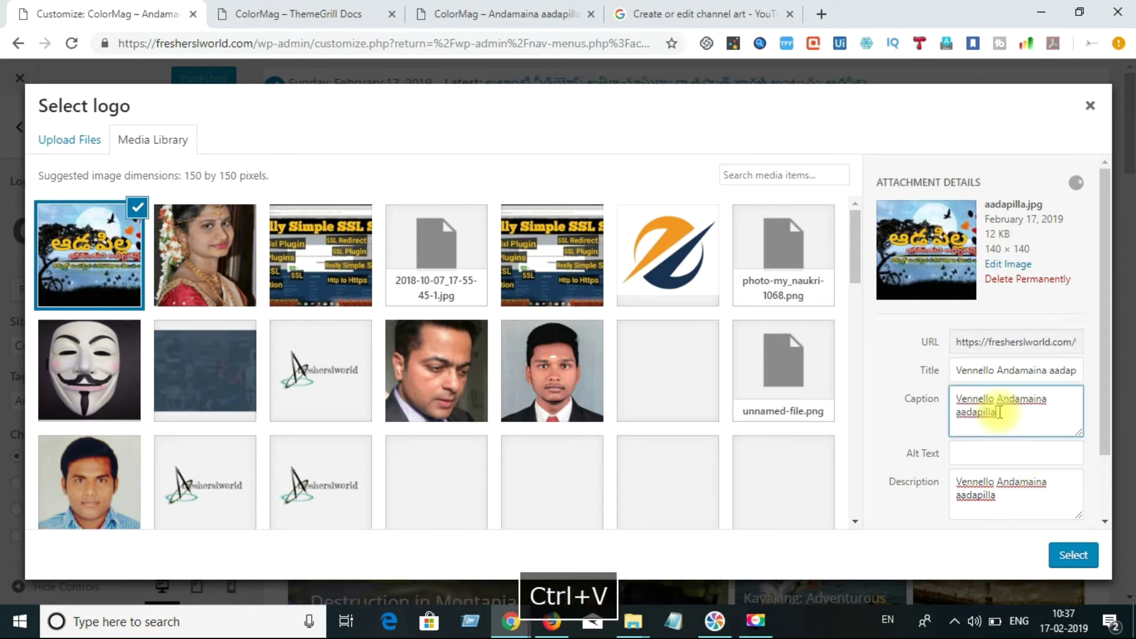
pyautogui.click(1072, 556)
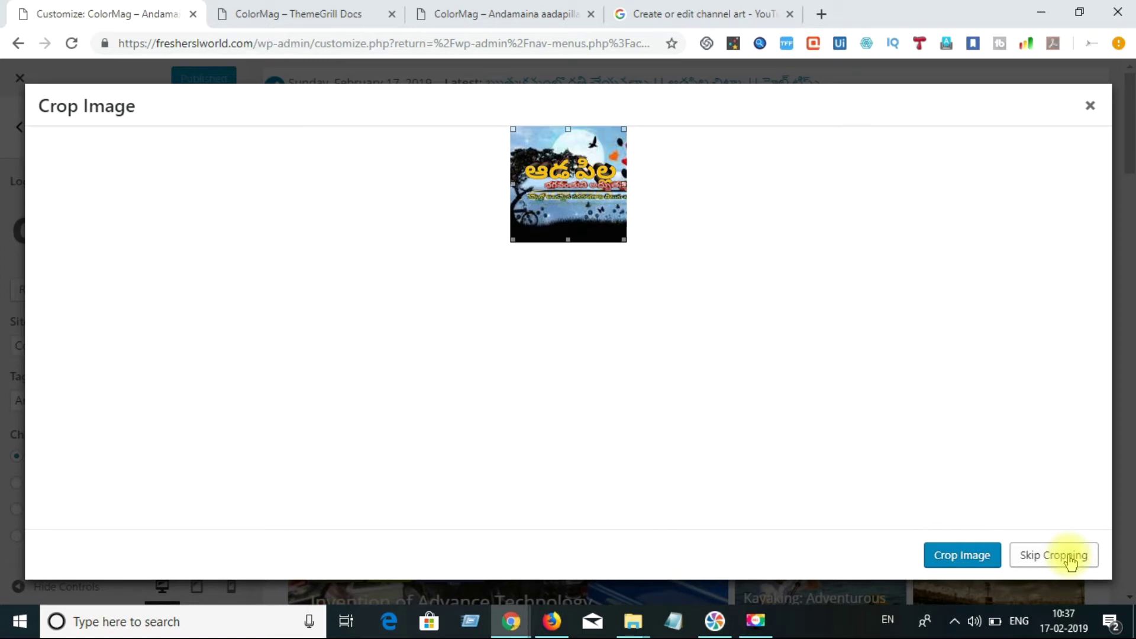
pyautogui.click(968, 565)
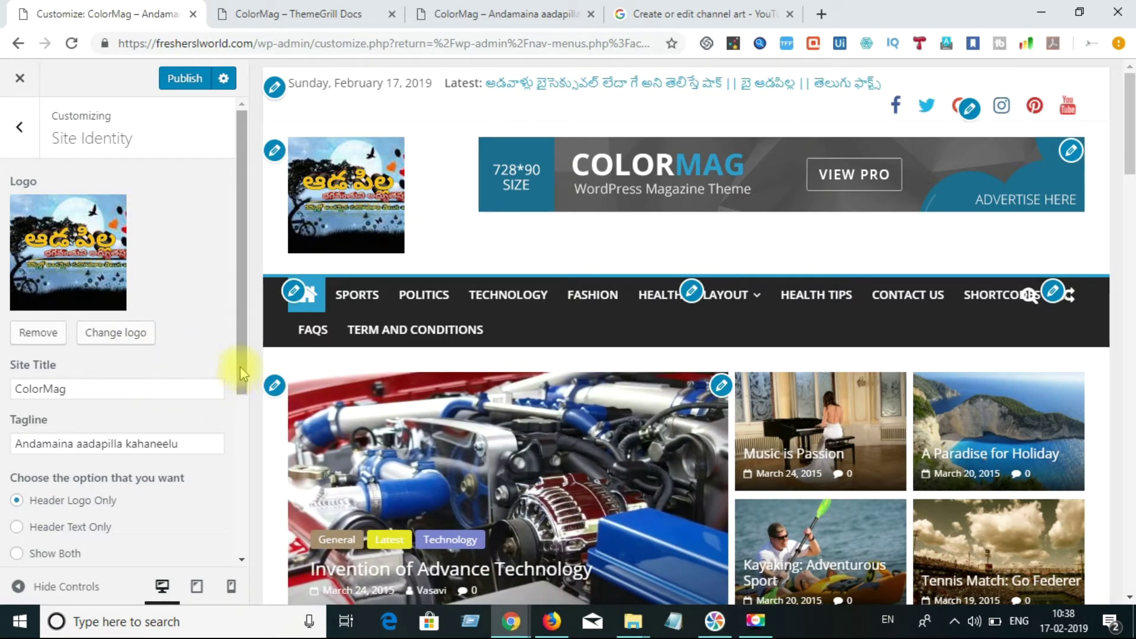
# Set the tagline to "Vennello Andamaina aadapilla" and choose Show Both for the header logo and text.
pyautogui.click(193, 445)
pyautogui.moveTo(192, 445); pyautogui.dragTo(3, 448)
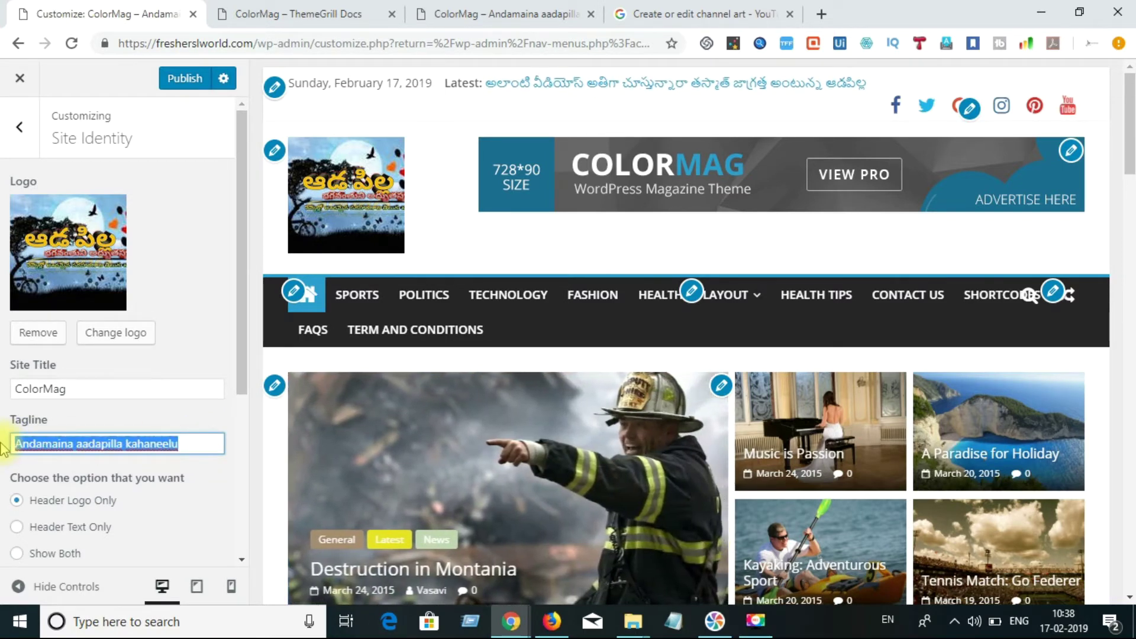
pyautogui.write('Vennello ')
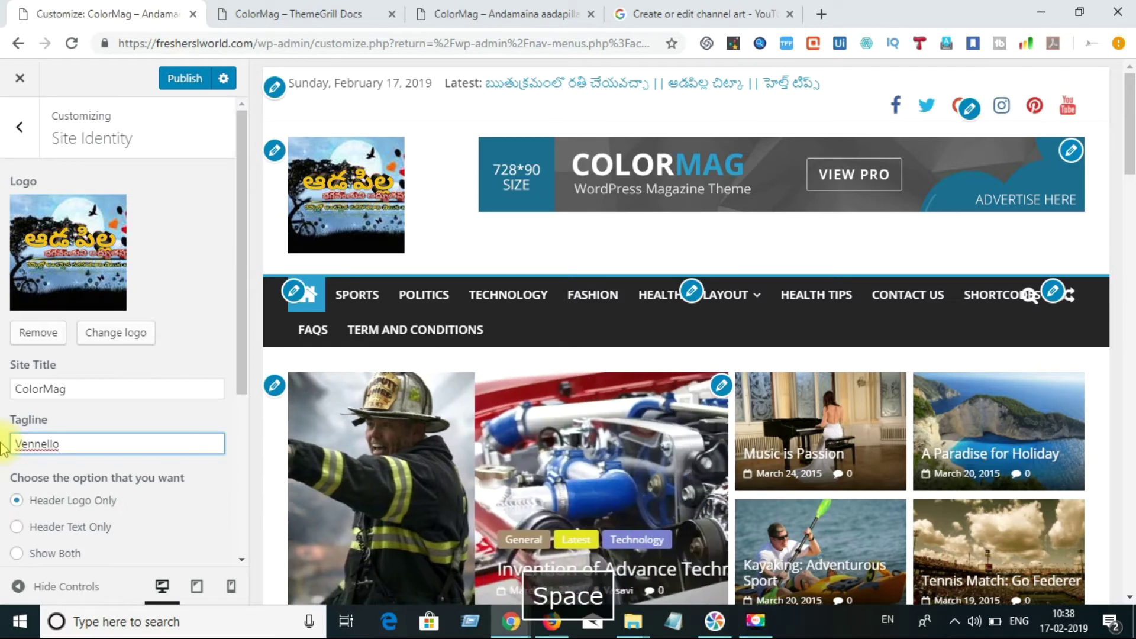
pyautogui.write('Andamaina aadapilla')
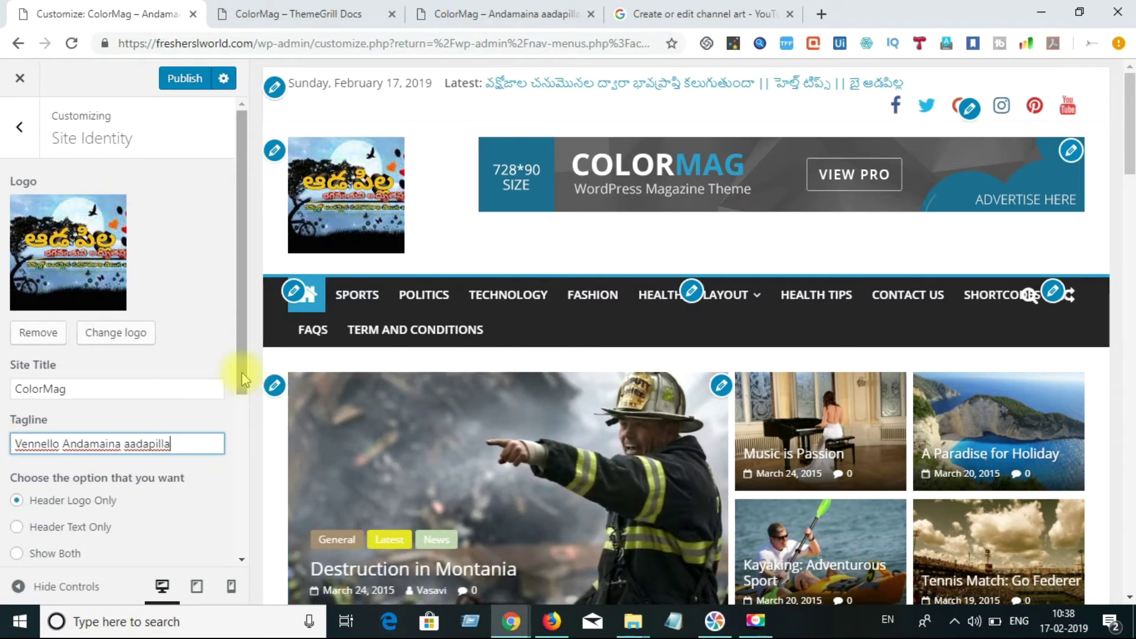
pyautogui.moveTo(240, 370); pyautogui.dragTo(235, 437)
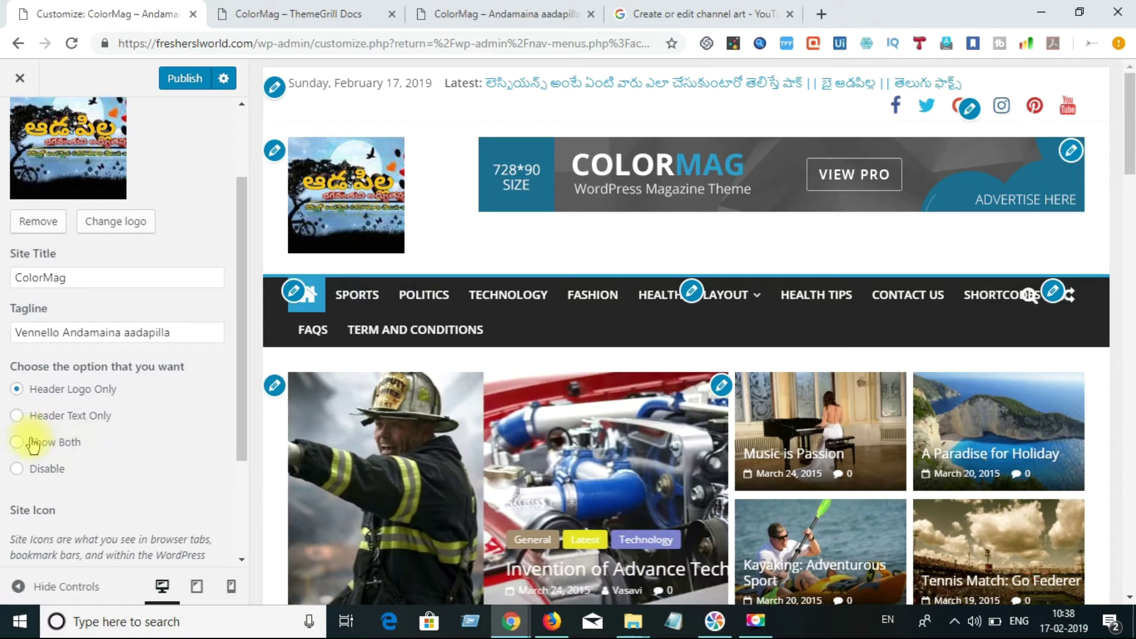
pyautogui.click(18, 443)
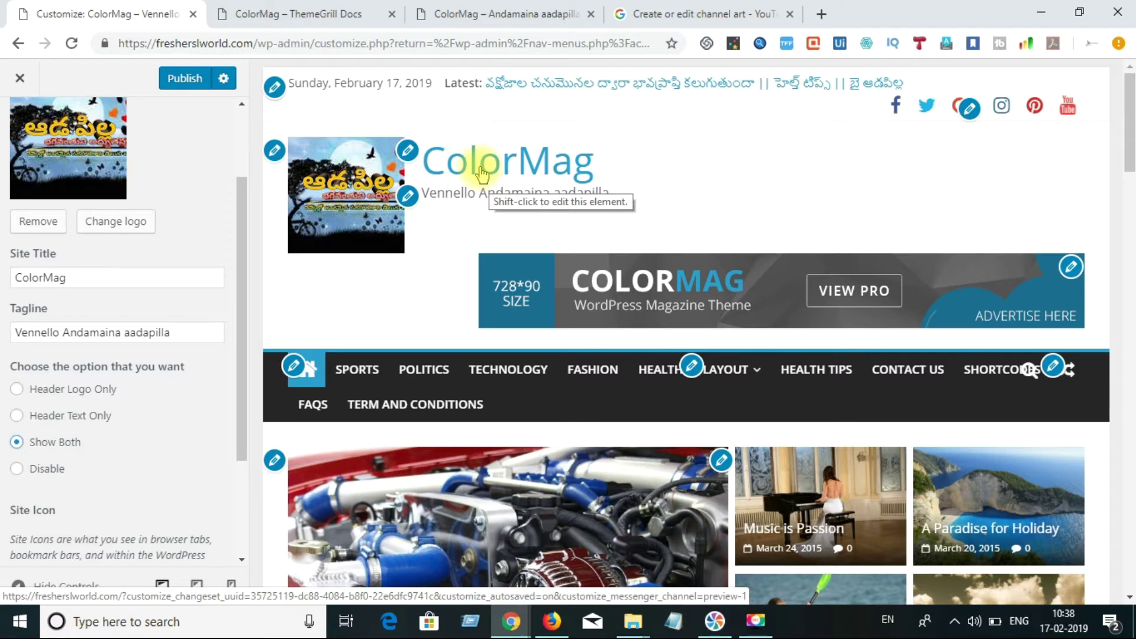
# Replace the site title with "Andamaina Aadapilla".
pyautogui.keyDown('shift'); pyautogui.click(482, 173); pyautogui.keyUp('shift')
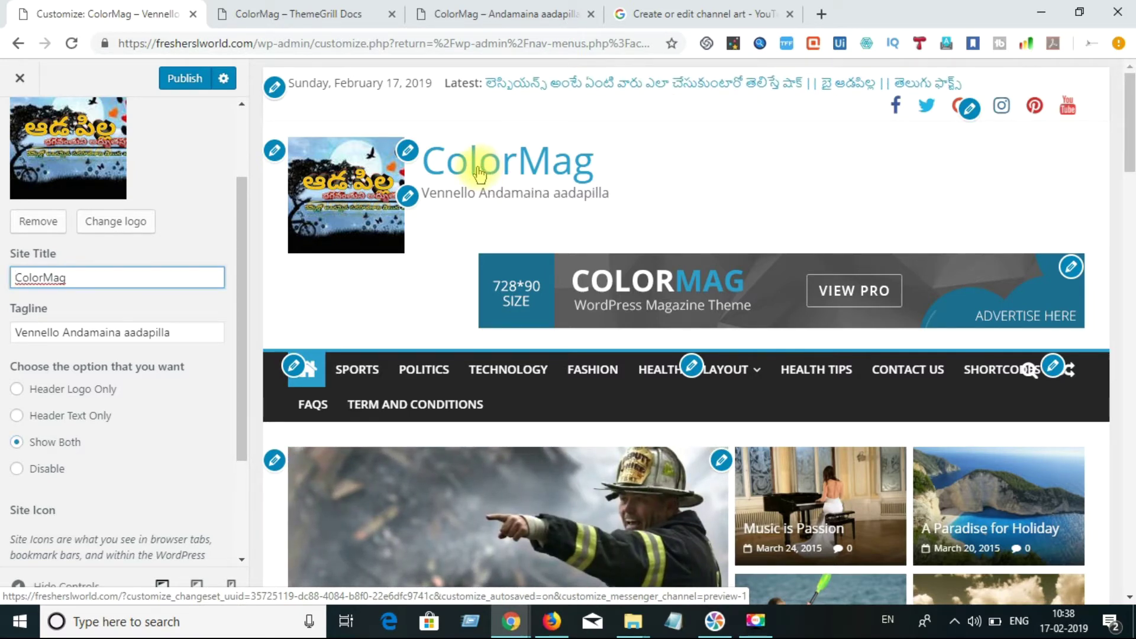
pyautogui.moveTo(101, 278); pyautogui.dragTo(3, 278)
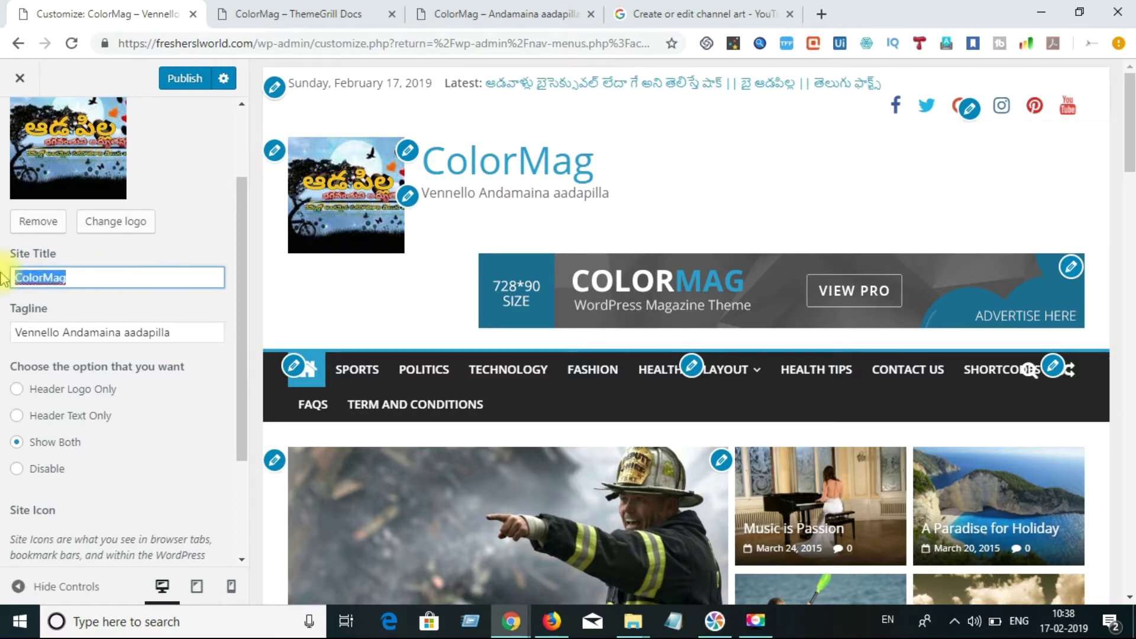
pyautogui.write('A')
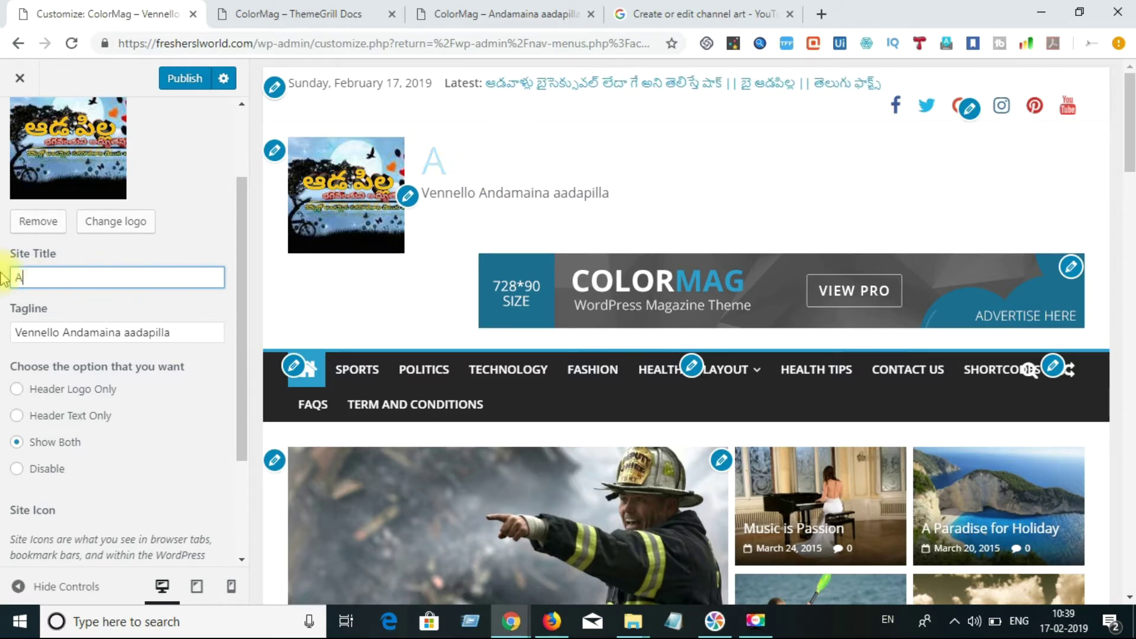
pyautogui.write('n')
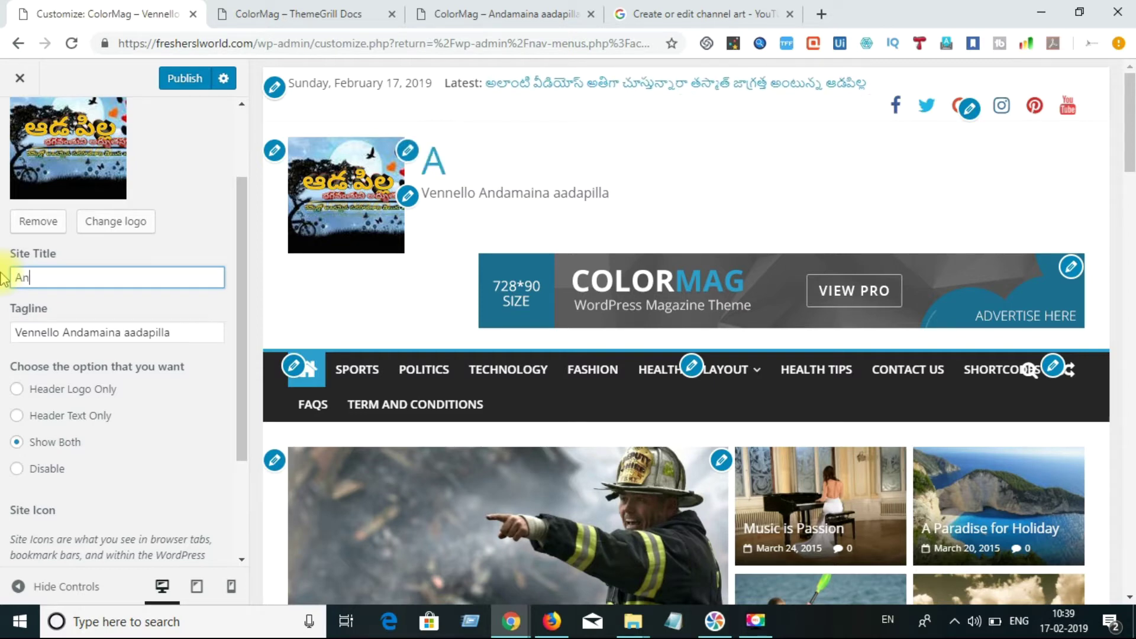
pyautogui.write('damaina Aadapilla')
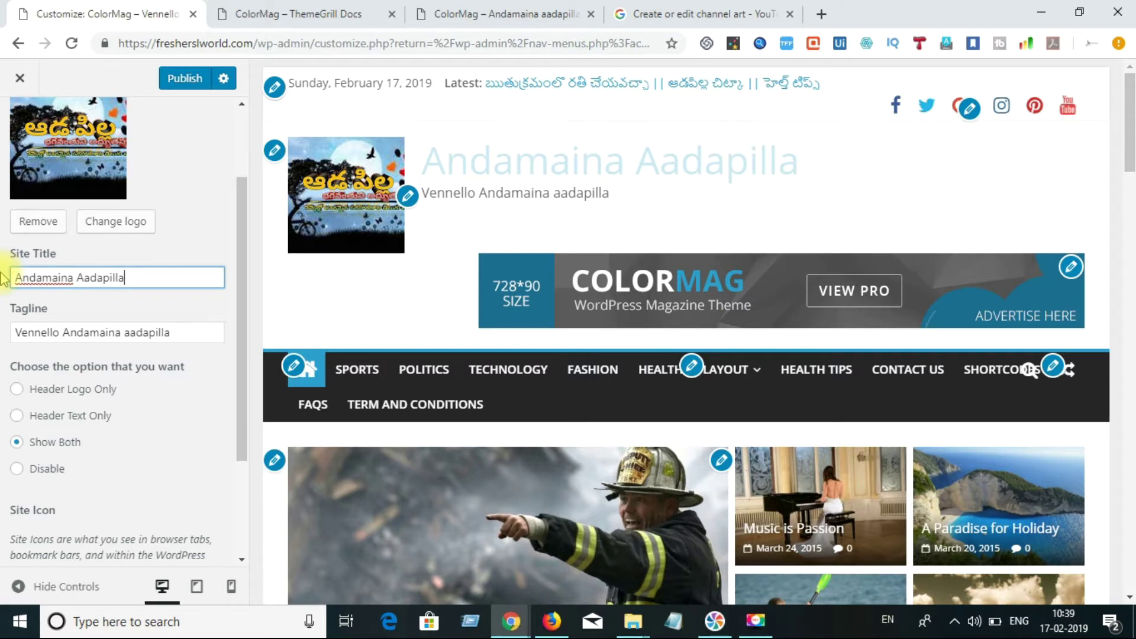
pyautogui.click(214, 421)
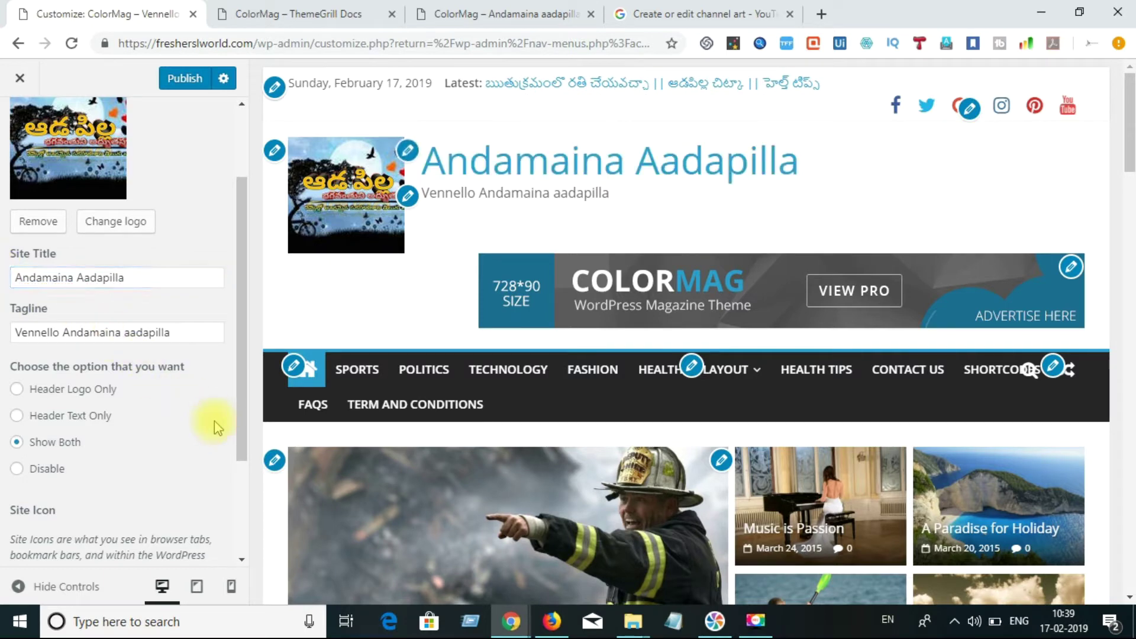
# Insert "Telugu" into the tagline so it reads "Vennello Andamaina Telugu aadapilla".
pyautogui.moveTo(240, 410); pyautogui.dragTo(241, 471)
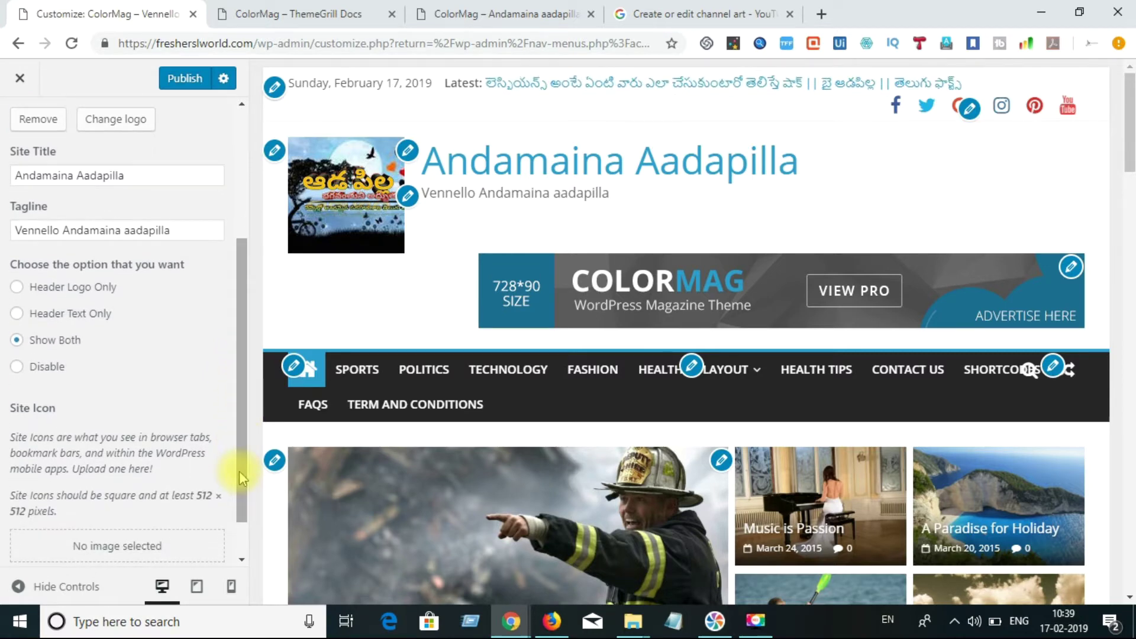
pyautogui.click(127, 233)
pyautogui.write('Telugu')
pyautogui.click(208, 303)
# Shorten the site title to "Aadapilla" by deleting its first word, and bring the Site Icon settings into view.
pyautogui.click(78, 176)
pyautogui.press('BackSpace')
pyautogui.press('BackSpace')
pyautogui.press('BackSpace')
pyautogui.press('BackSpace')
pyautogui.press('BackSpace')
pyautogui.press('BackSpace')
pyautogui.press('BackSpace')
pyautogui.press('BackSpace')
pyautogui.press('BackSpace')
pyautogui.press('BackSpace')
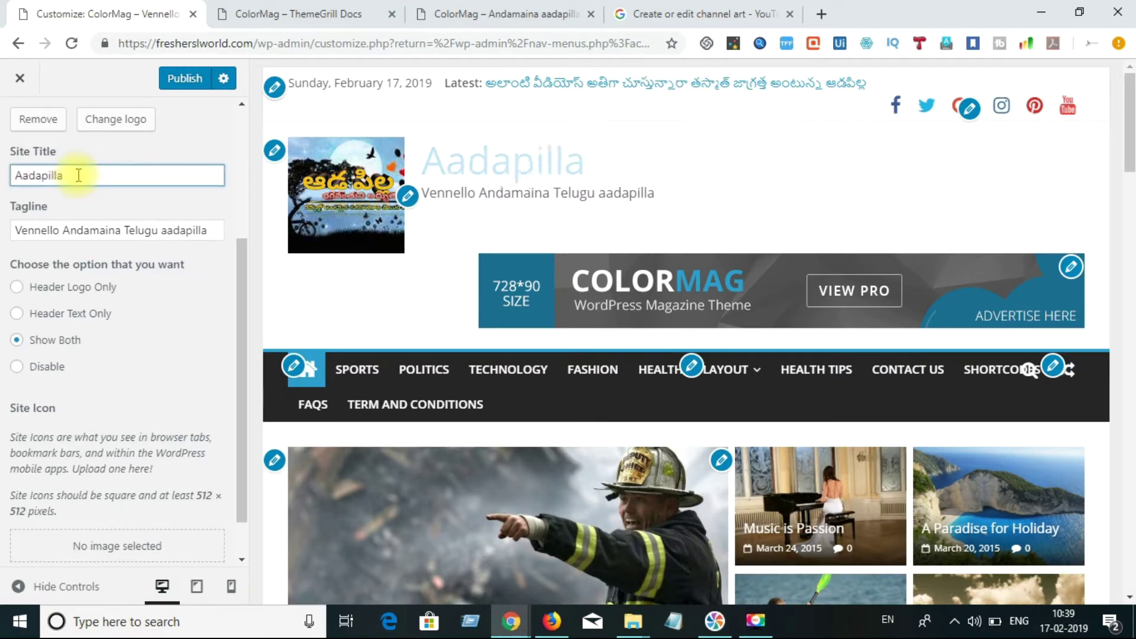
pyautogui.click(224, 321)
pyautogui.moveTo(243, 322); pyautogui.dragTo(243, 347)
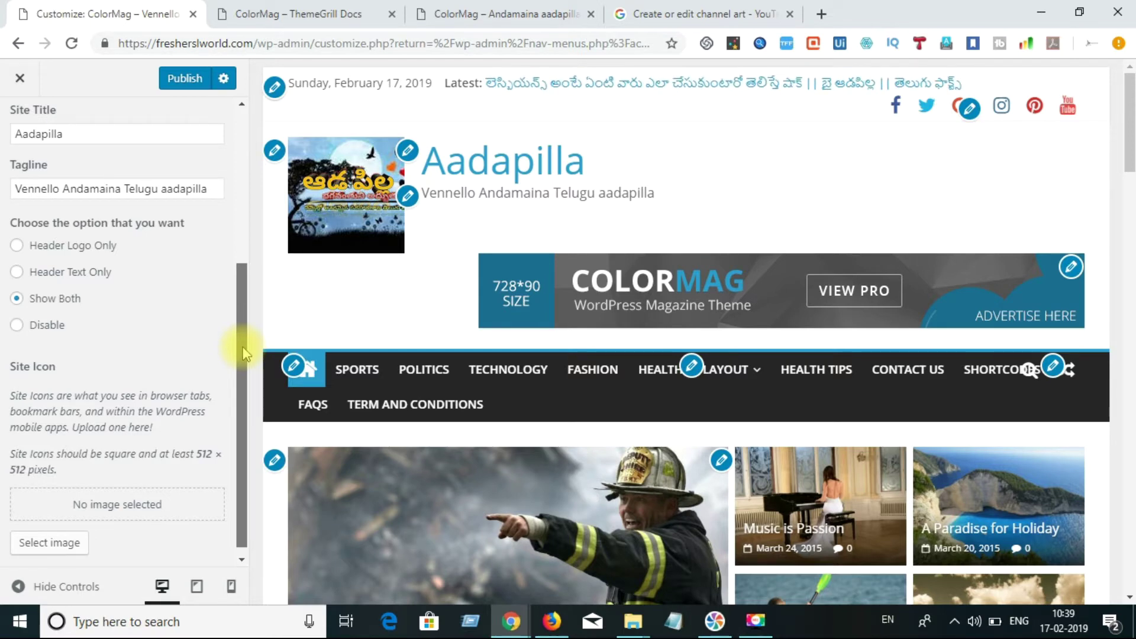
pyautogui.moveTo(244, 354); pyautogui.dragTo(240, 372)
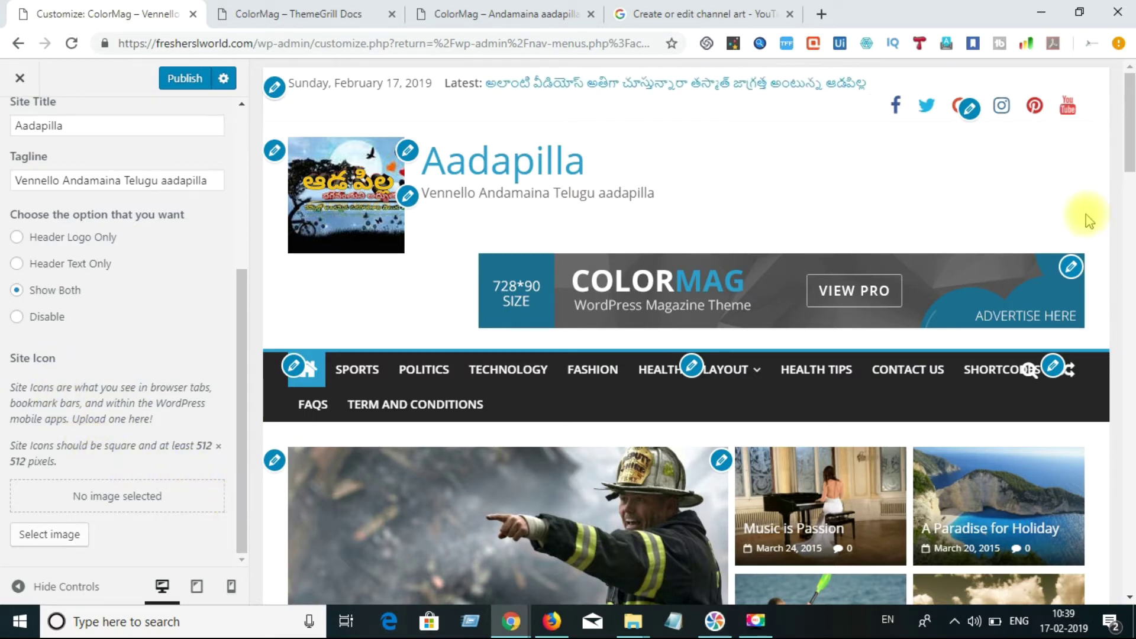
# Edit the header's 728x90 Advertisement widget, setting its image link to the Aada Pilla YouTube channel URL copied from the page open in Firefox.
pyautogui.click(1069, 276)
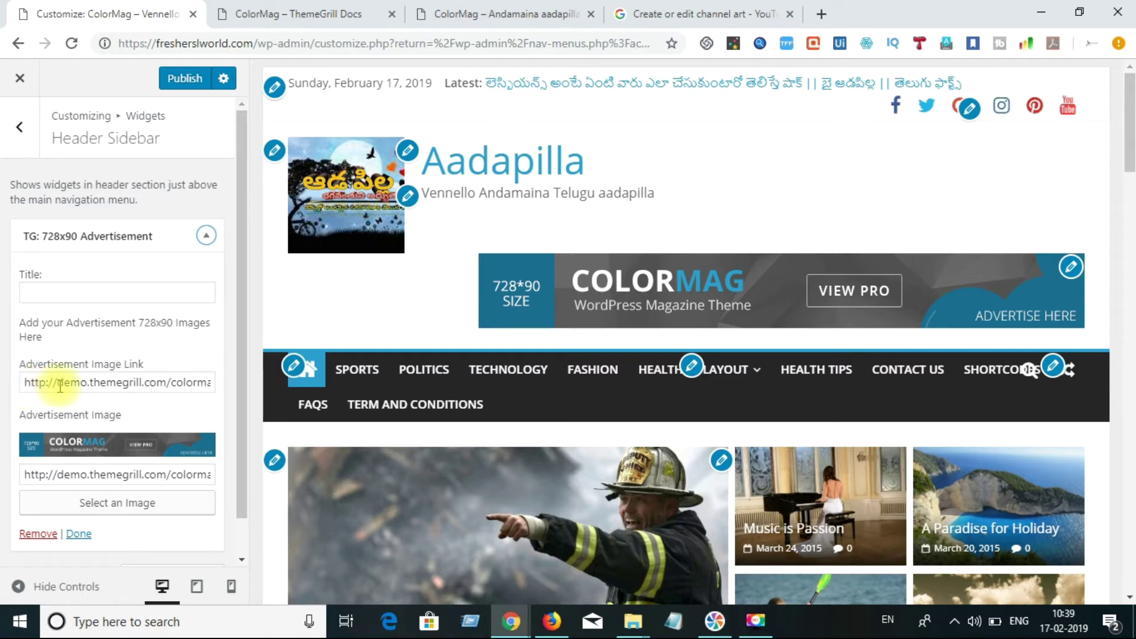
pyautogui.click(550, 629)
pyautogui.click(618, 47)
pyautogui.hotkey('ctrl', 'c')
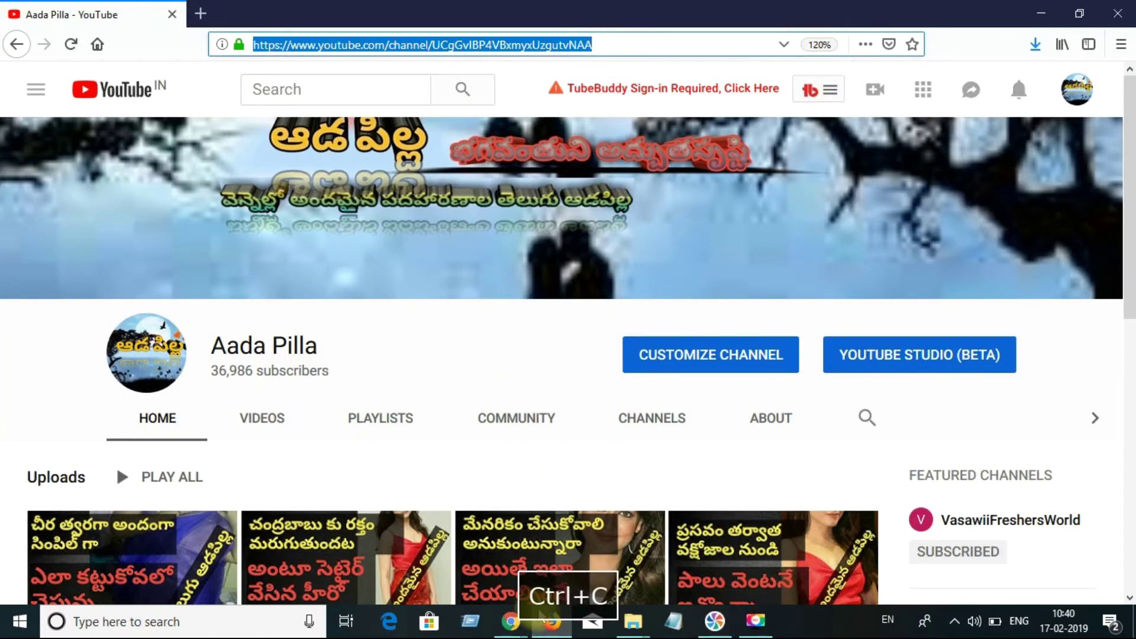
pyautogui.click(513, 625)
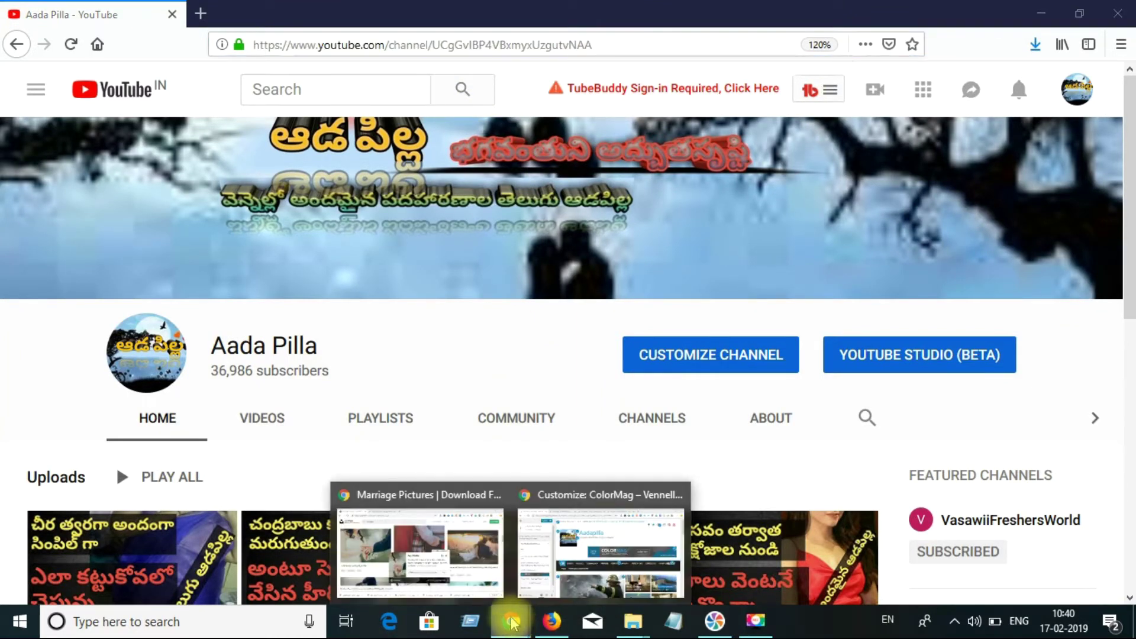
pyautogui.click(600, 550)
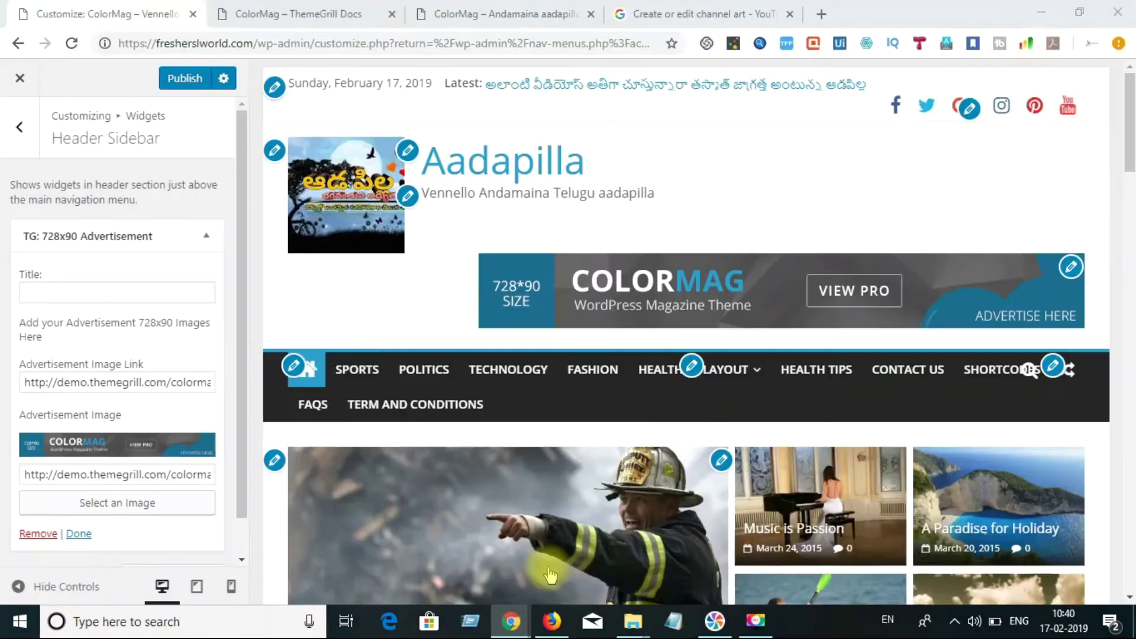
pyautogui.click(144, 377)
pyautogui.hotkey('ctrl', 'a')
pyautogui.hotkey('ctrl', 'v')
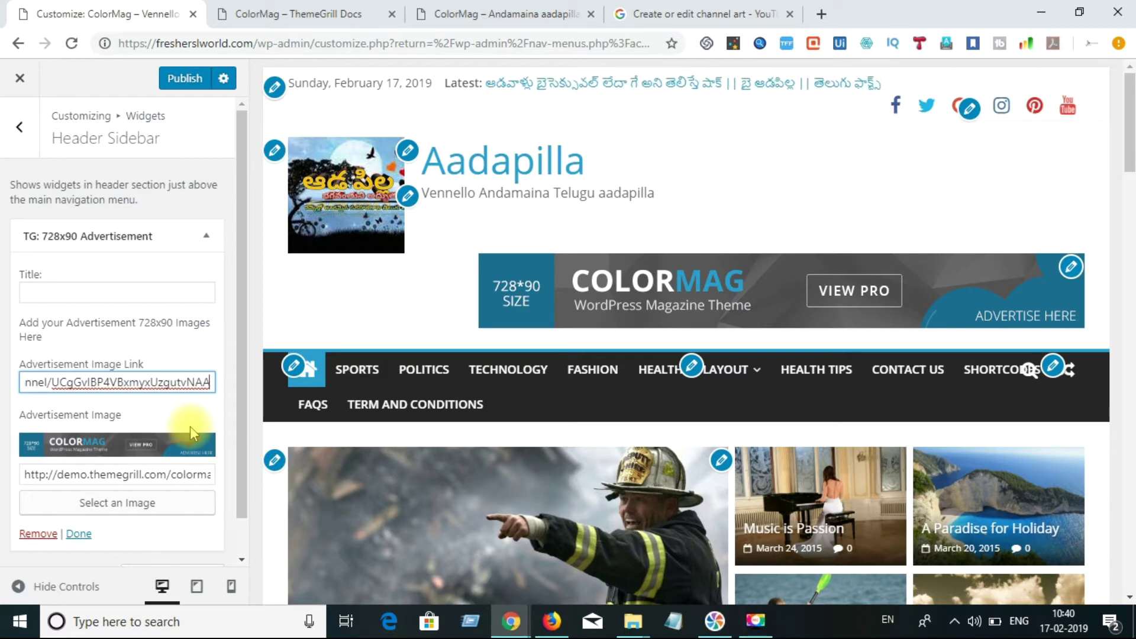
# Replace the header advertisement's image with aadapilla.jpg from the media library.
pyautogui.moveTo(245, 400); pyautogui.dragTo(241, 441)
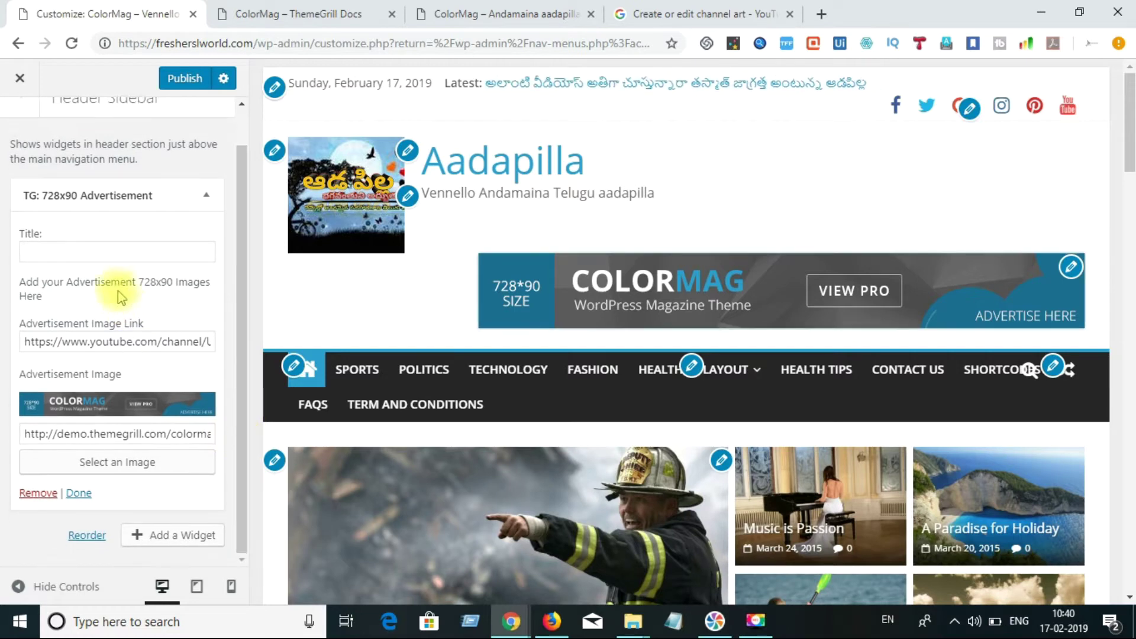
pyautogui.click(116, 261)
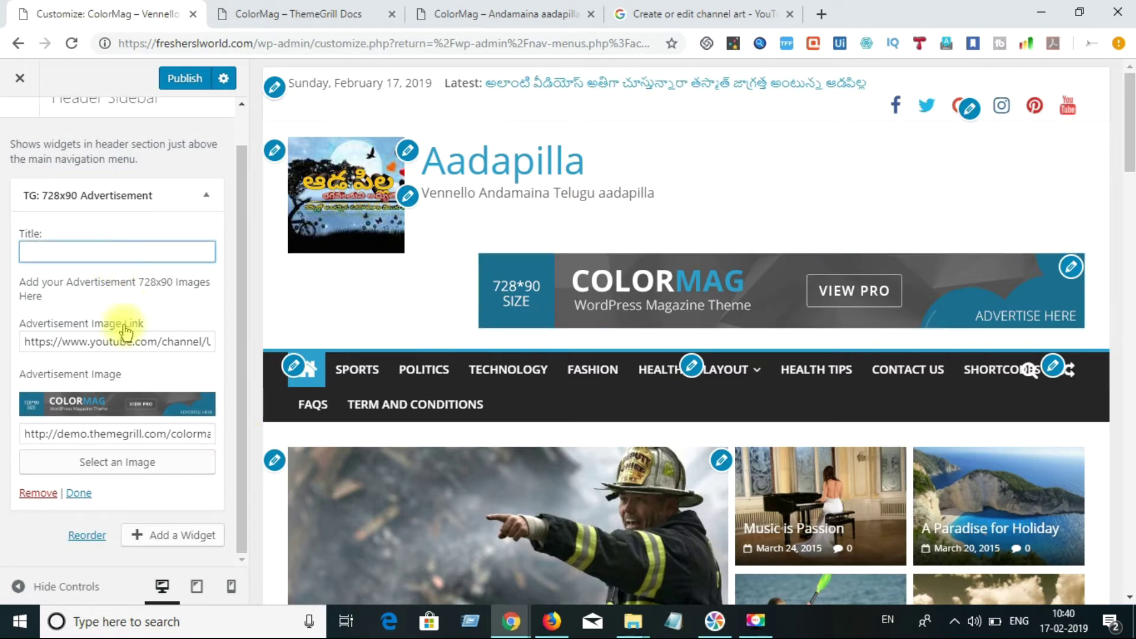
pyautogui.click(130, 468)
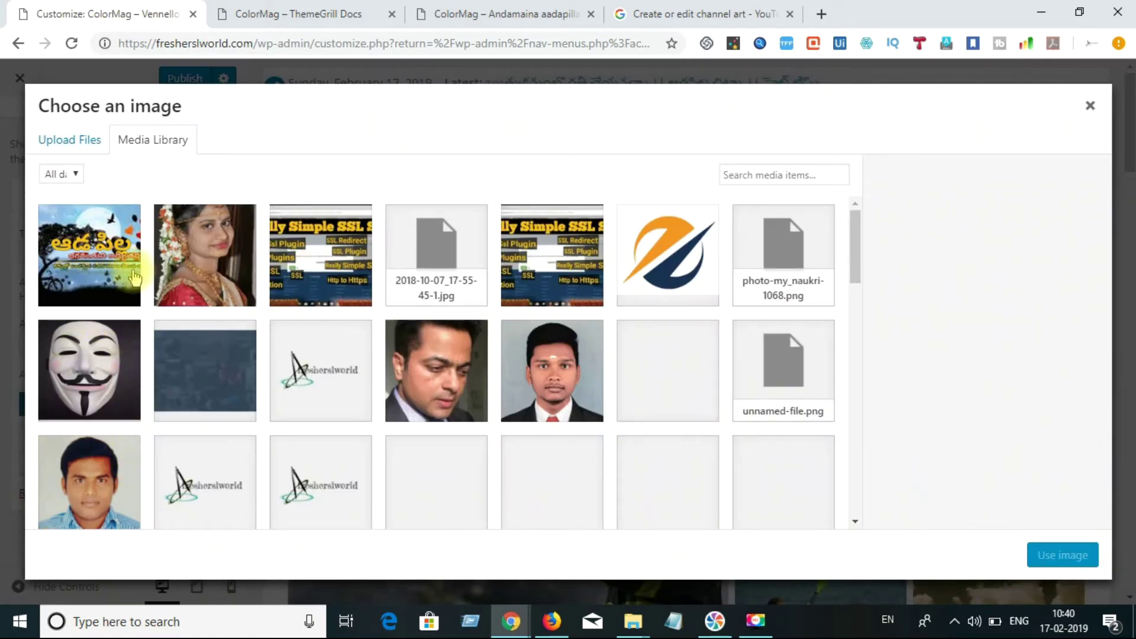
pyautogui.click(135, 273)
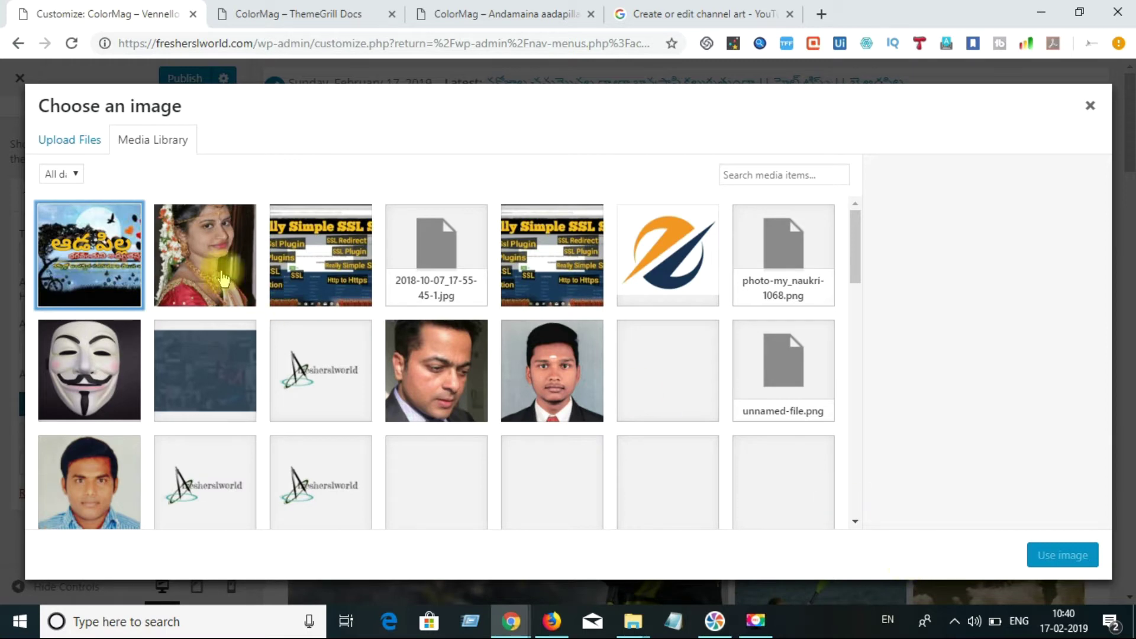
pyautogui.click(108, 276)
pyautogui.click(108, 276)
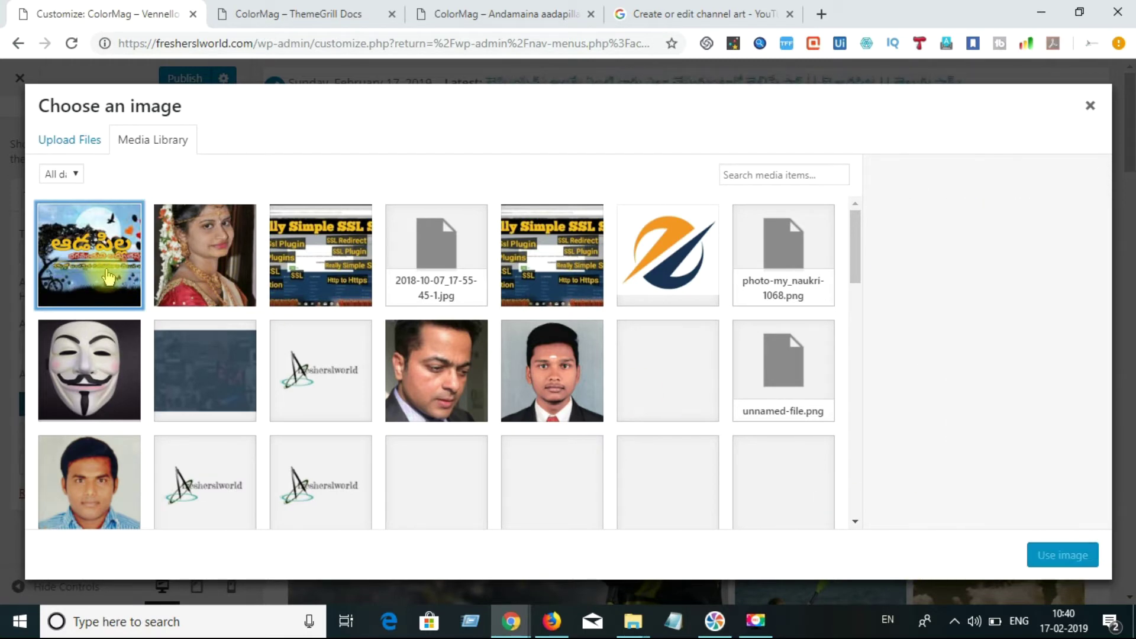
pyautogui.click(108, 276)
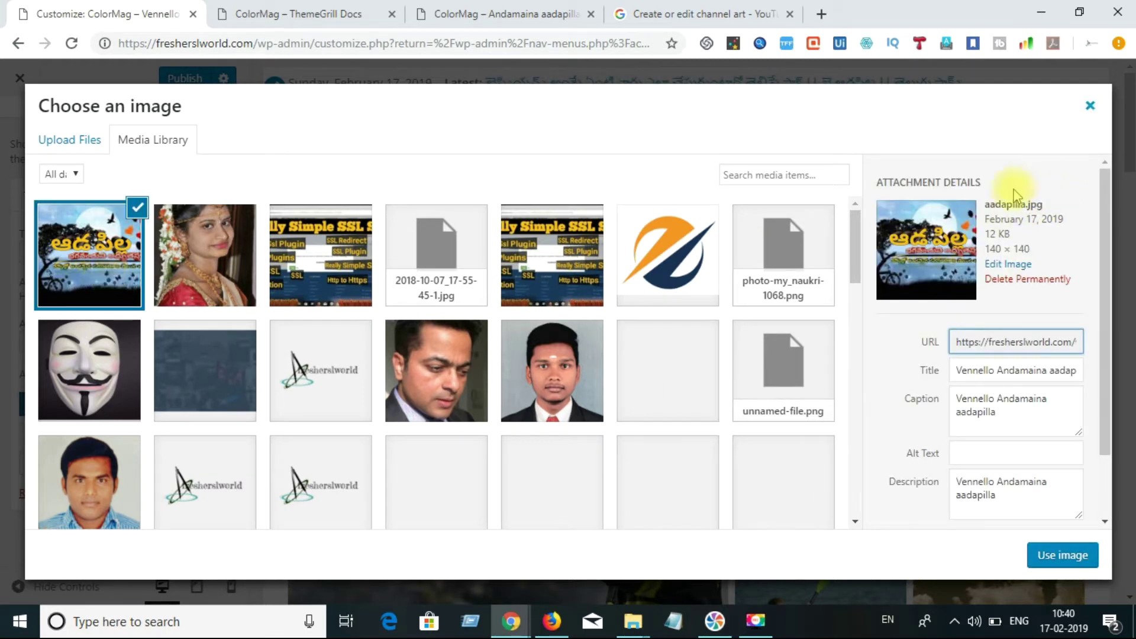
pyautogui.click(1046, 555)
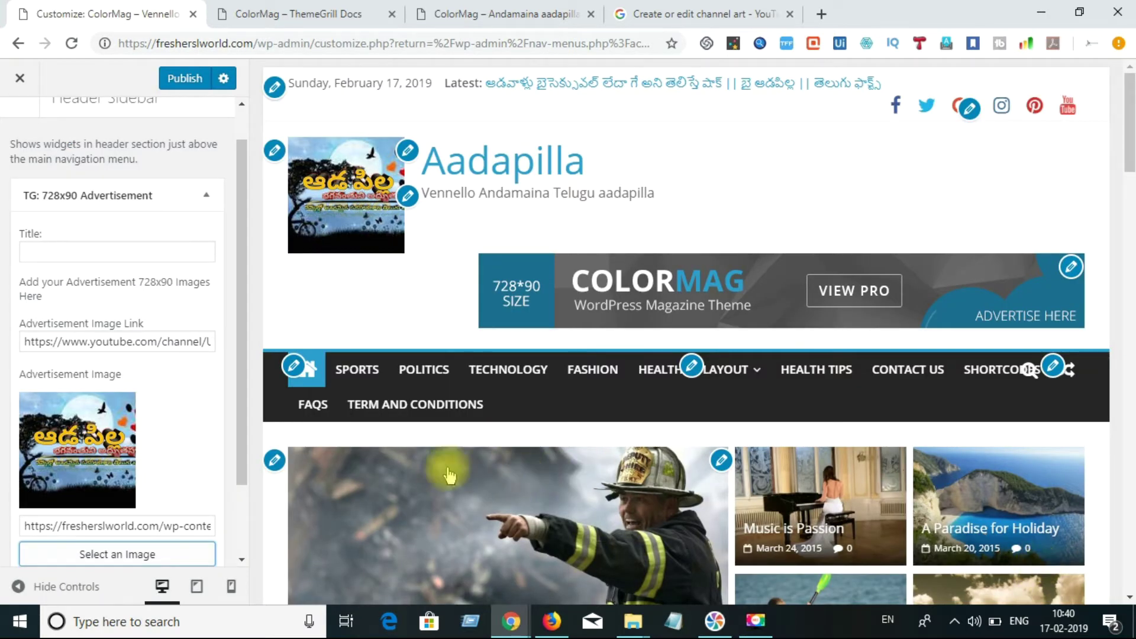
# Finish editing the 728x90 Advertisement widget and publish the customizer changes.
pyautogui.scroll(-1, 244, 513)
pyautogui.scroll(-1, 244, 512)
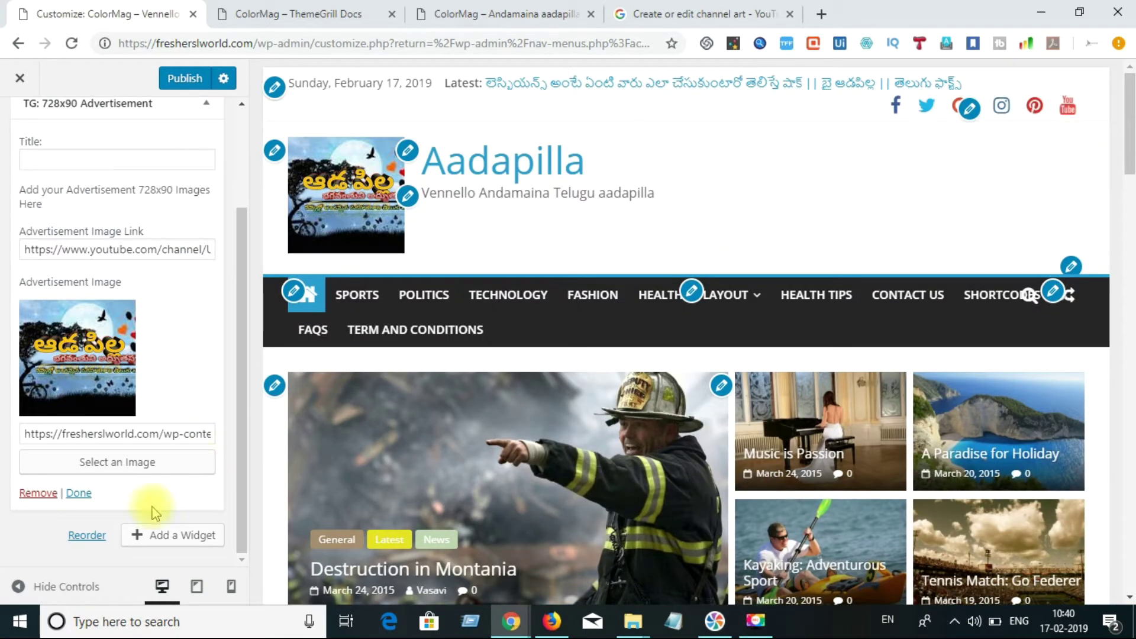
pyautogui.click(80, 494)
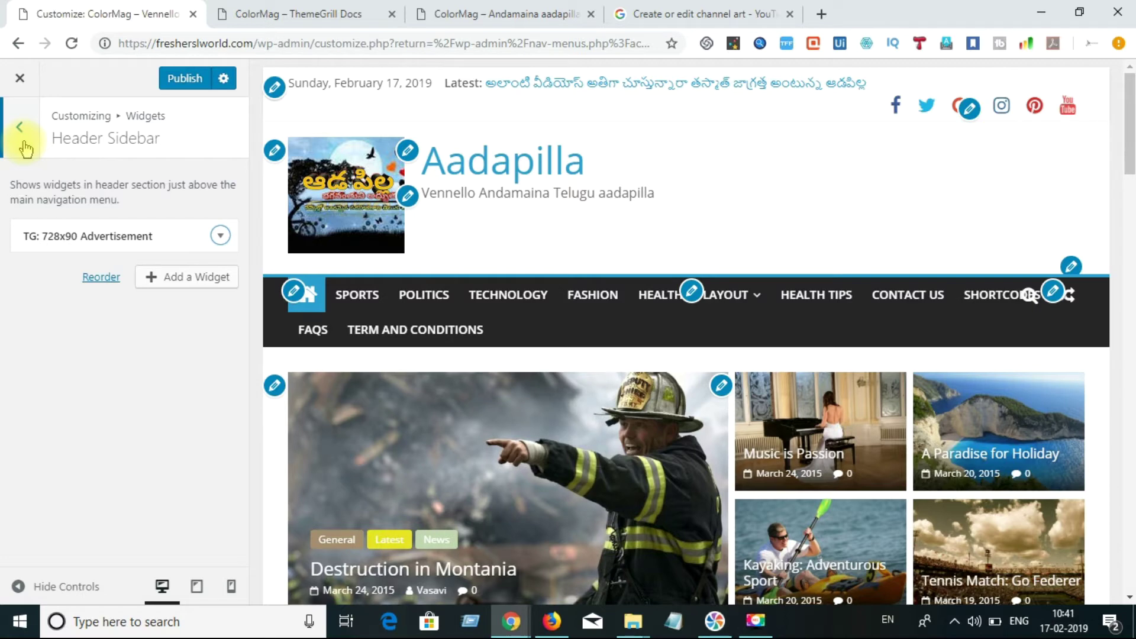
pyautogui.click(185, 81)
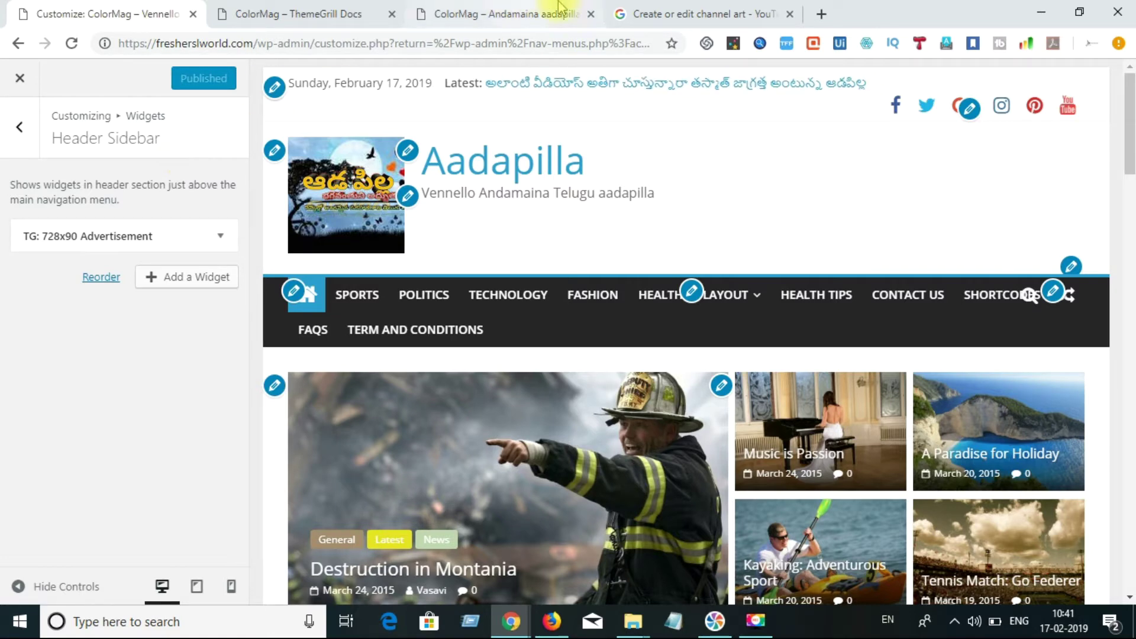
# Read the Header Media section of the ColorMag theme documentation.
pyautogui.click(327, 14)
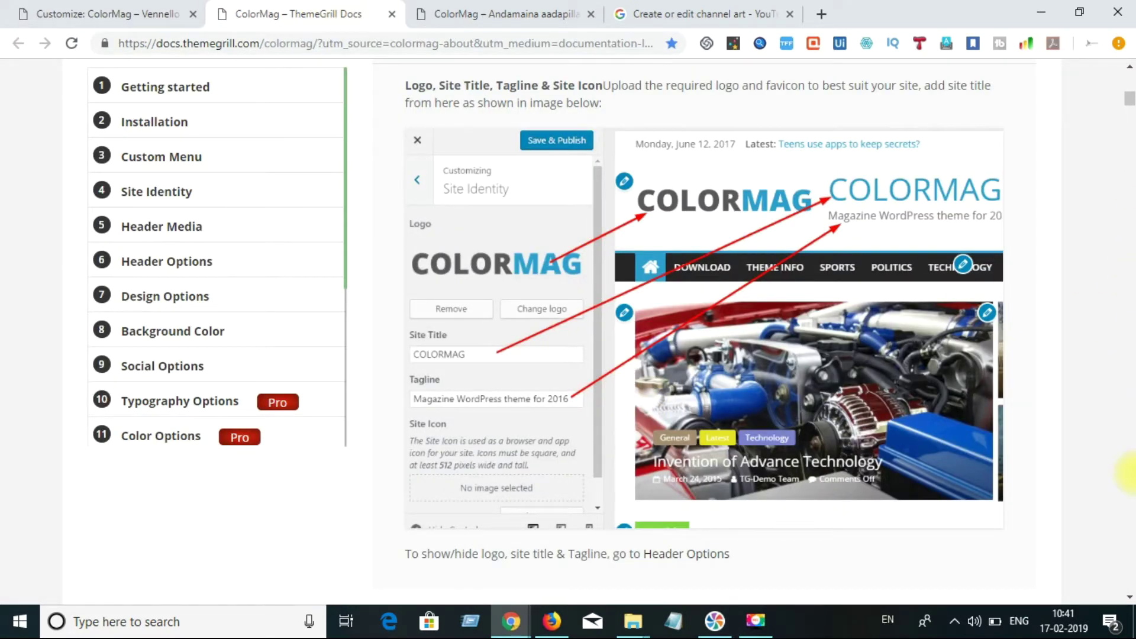
pyautogui.click(1129, 598)
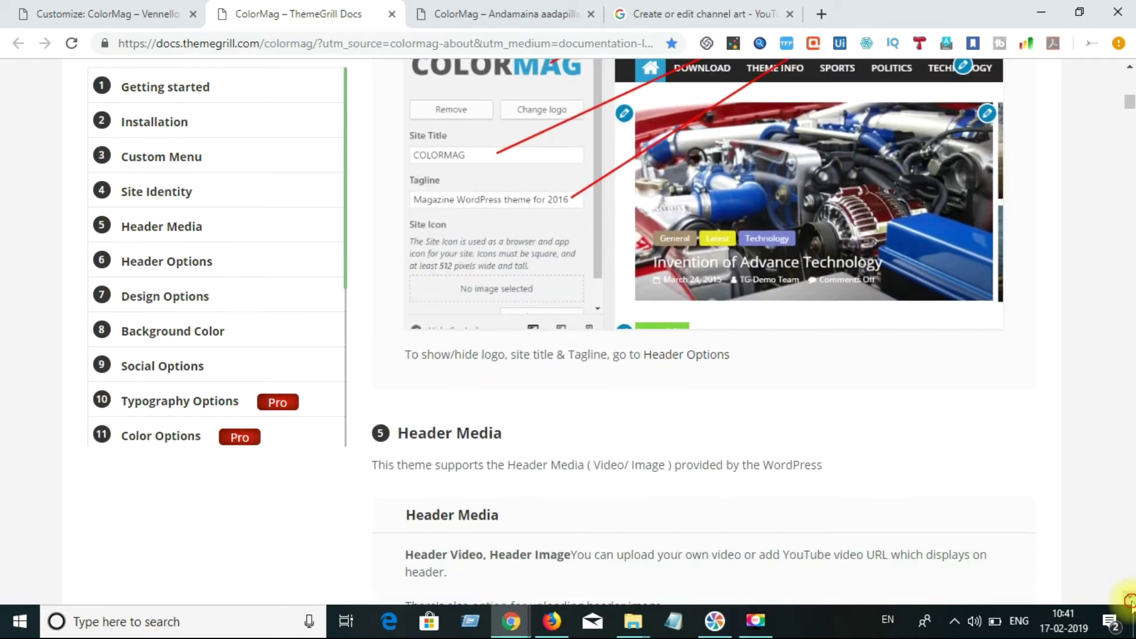
pyautogui.click(1130, 599)
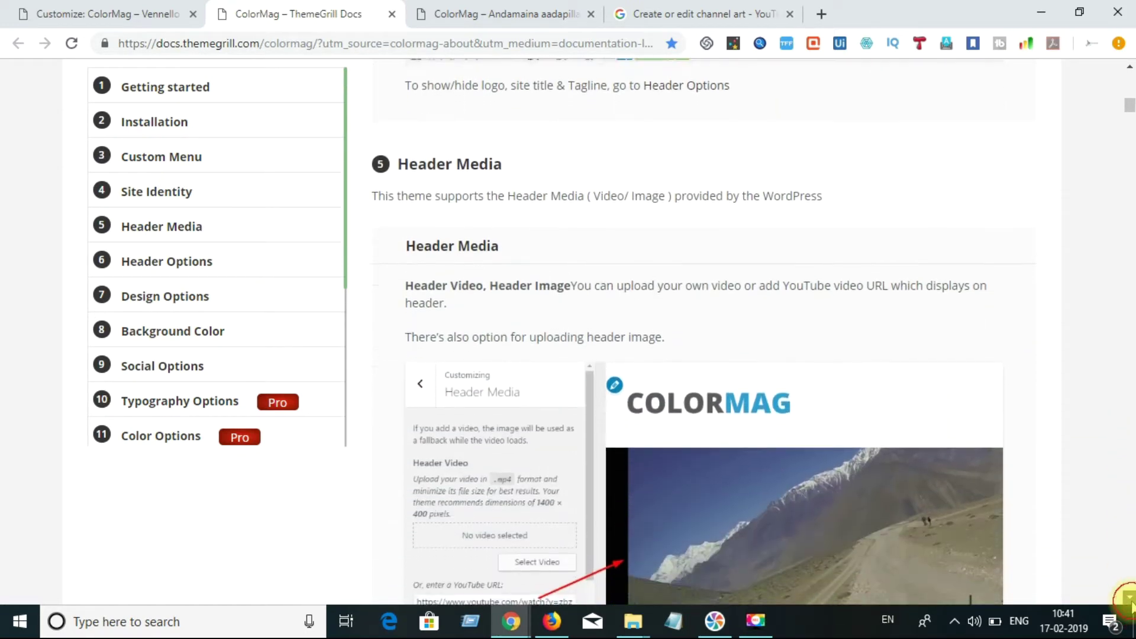
pyautogui.click(1129, 598)
pyautogui.click(1130, 599)
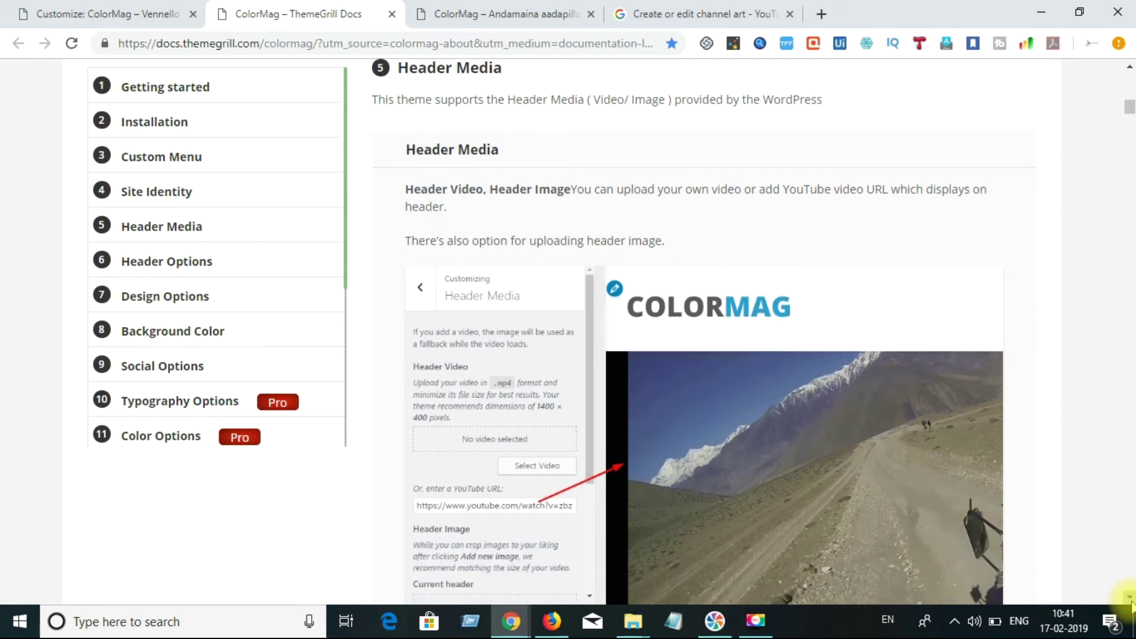
pyautogui.click(1128, 598)
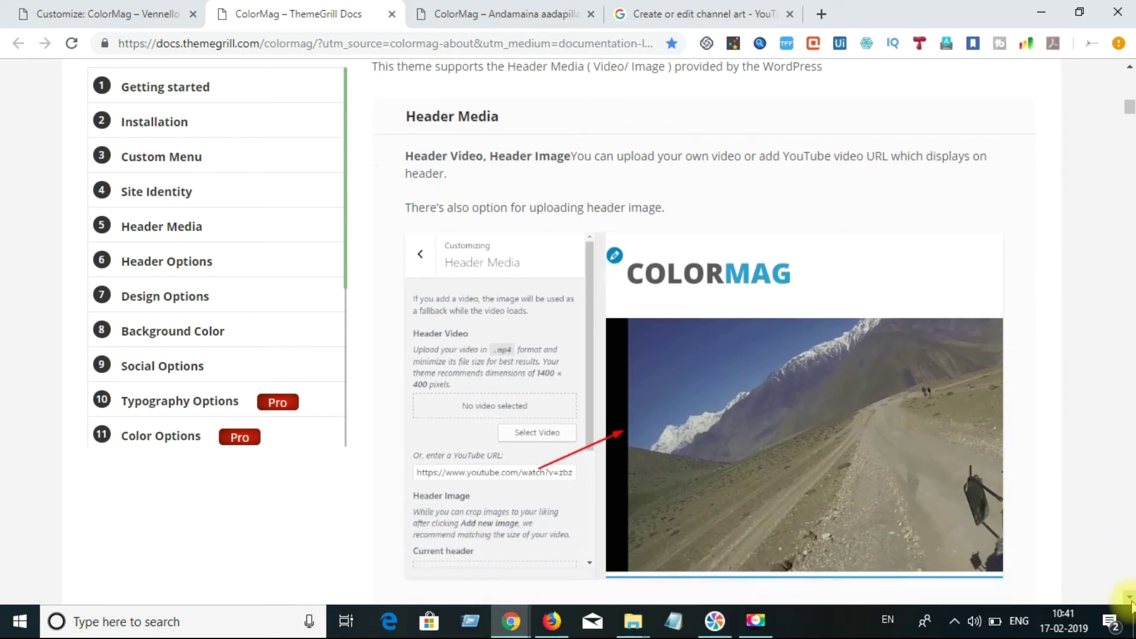
# Remove the 728x90 Advertisement widget from the Header Sidebar in the customizer and publish the change.
pyautogui.click(112, 9)
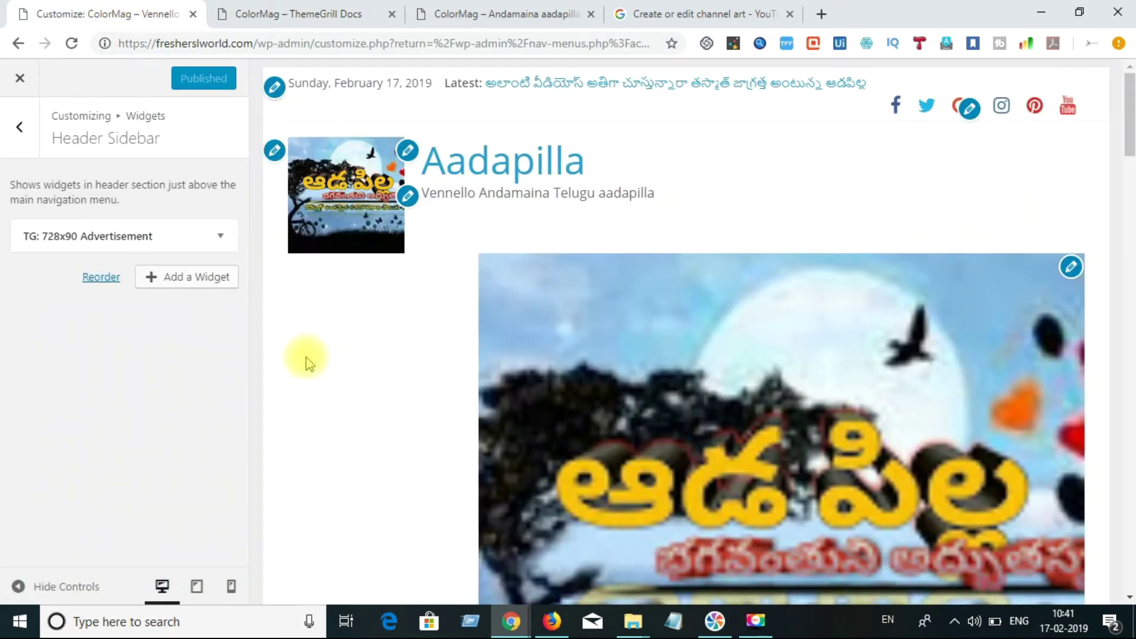
pyautogui.moveTo(1129, 145)
pyautogui.mouseDown()
pyautogui.moveTo(1129, 240)
pyautogui.moveTo(1132, 158)
pyautogui.mouseUp()
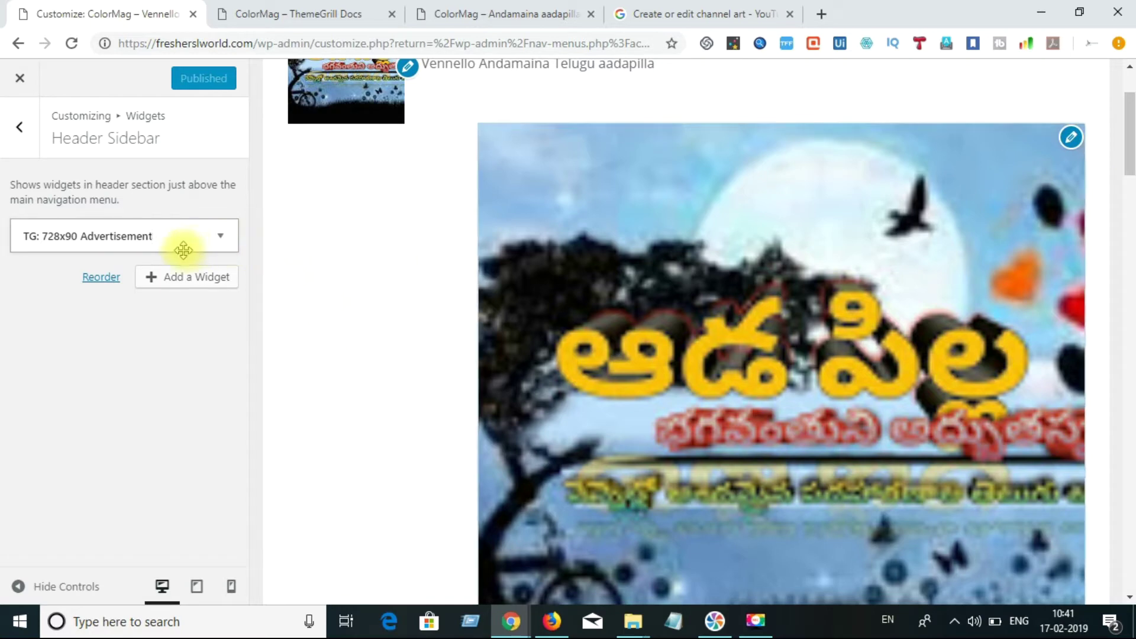
pyautogui.click(219, 238)
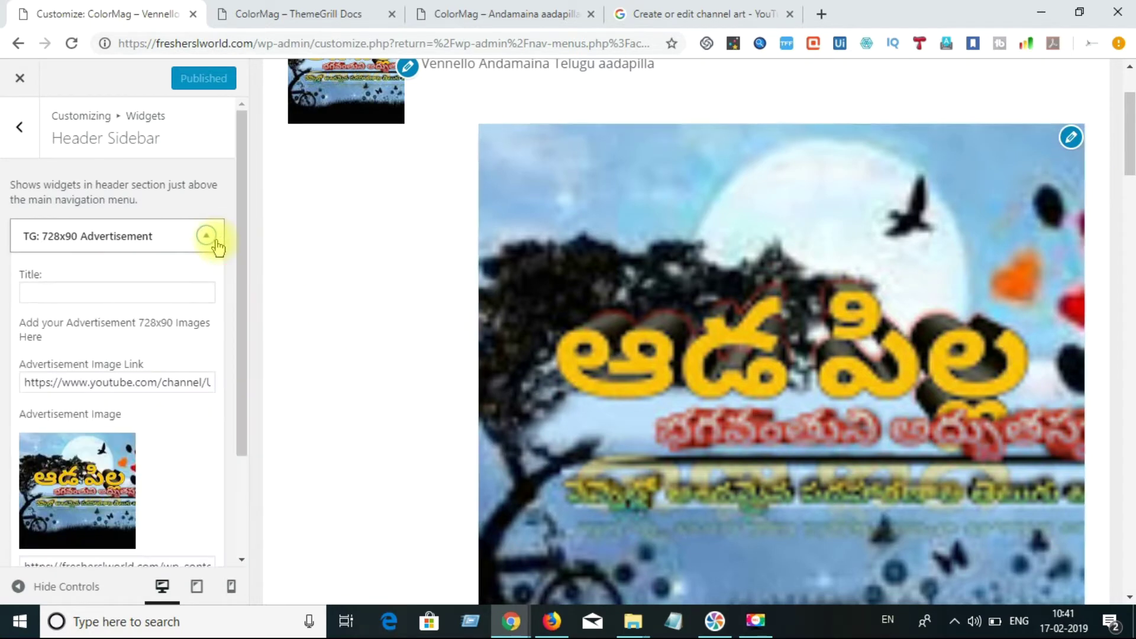
pyautogui.moveTo(239, 303); pyautogui.dragTo(225, 441)
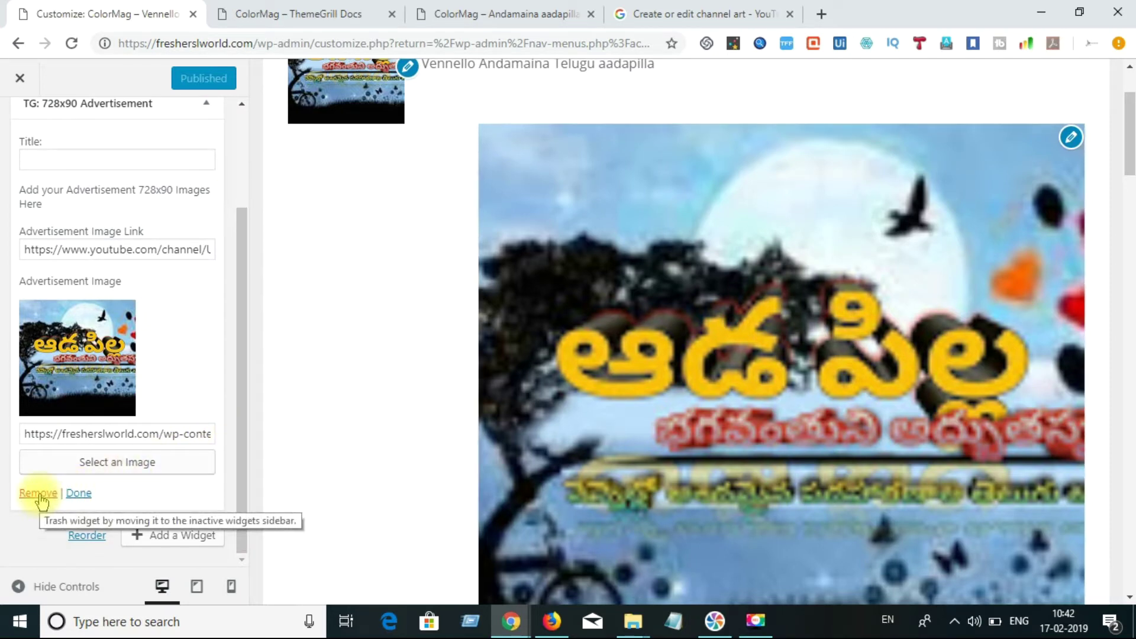
pyautogui.click(64, 251)
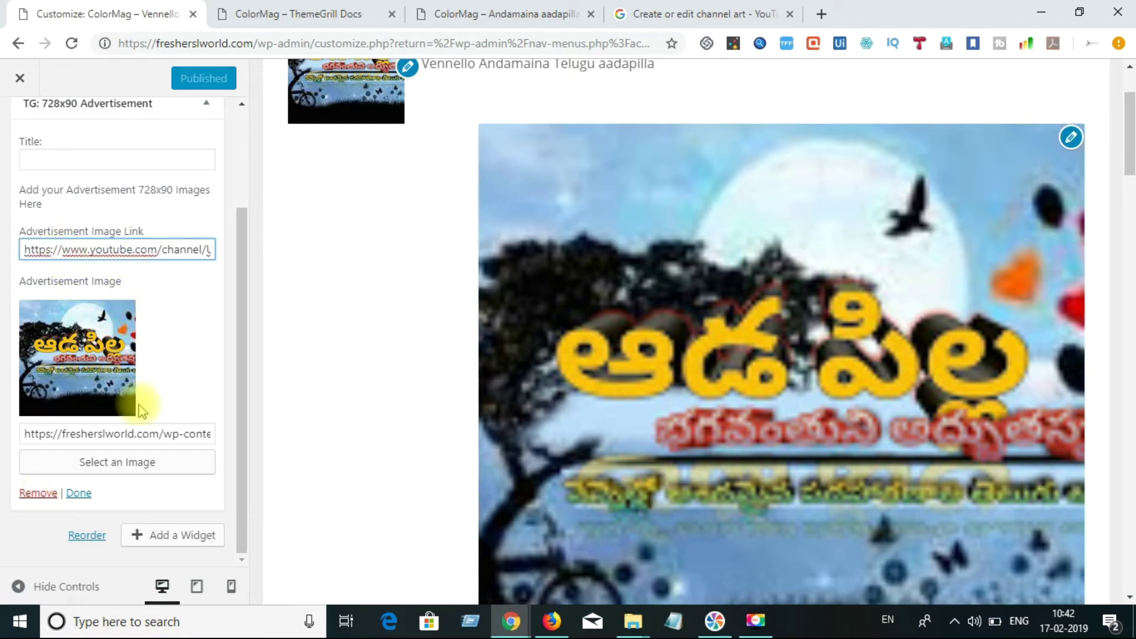
pyautogui.click(39, 493)
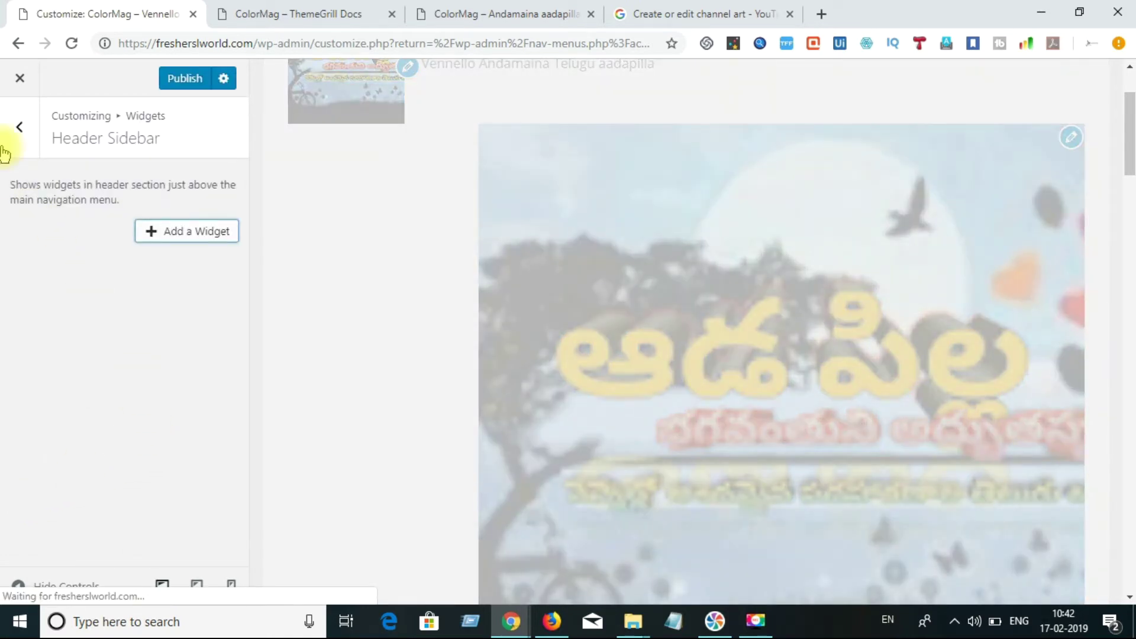
pyautogui.click(192, 85)
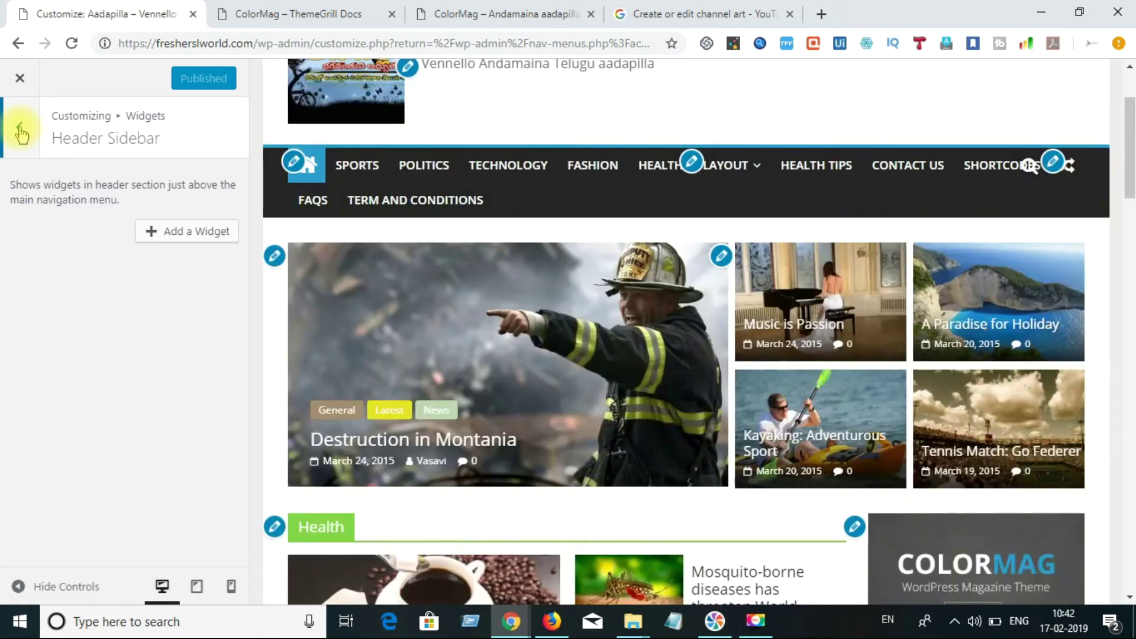
# Leave the widget settings and open the Background Color picker in the customizer's Colors section.
pyautogui.click(20, 130)
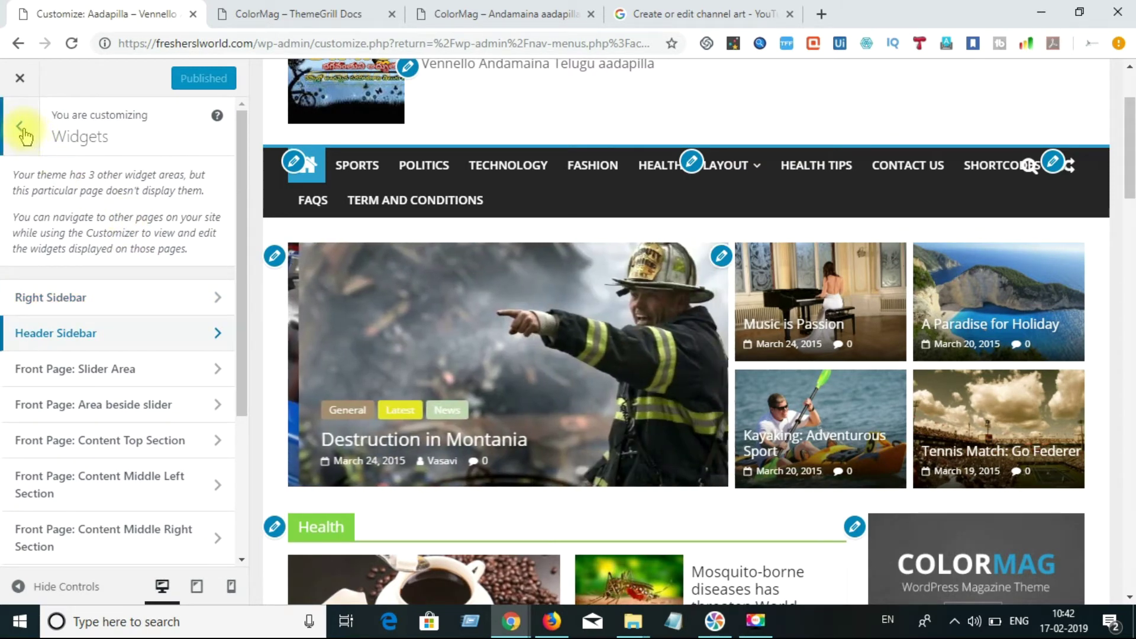
pyautogui.moveTo(240, 195)
pyautogui.mouseDown()
pyautogui.moveTo(239, 391)
pyautogui.moveTo(256, 208)
pyautogui.mouseUp()
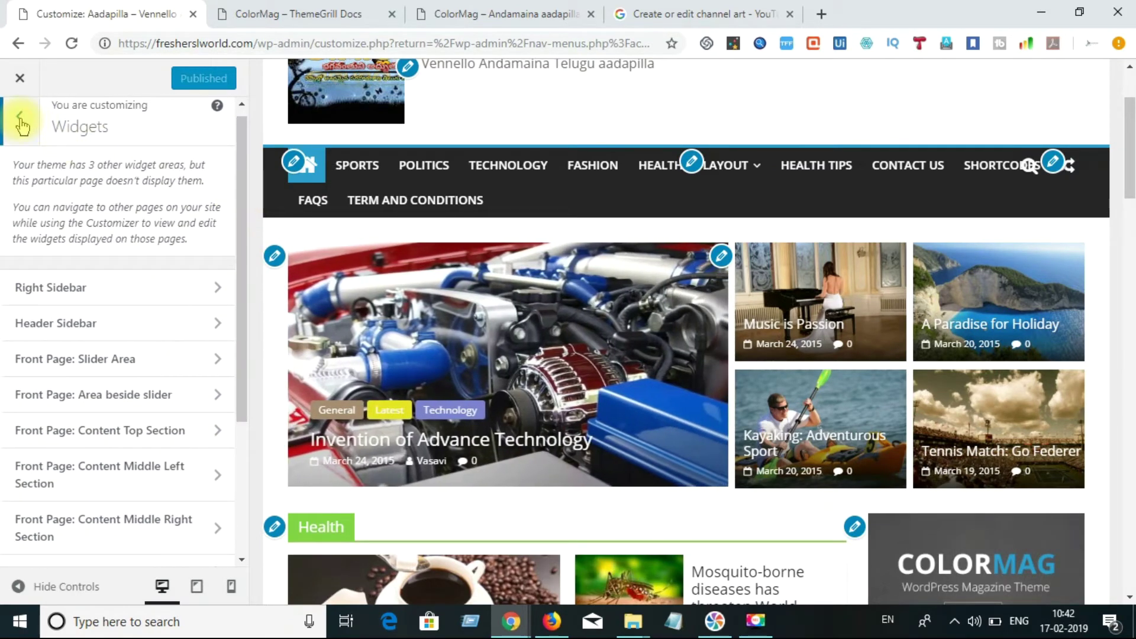
pyautogui.click(21, 119)
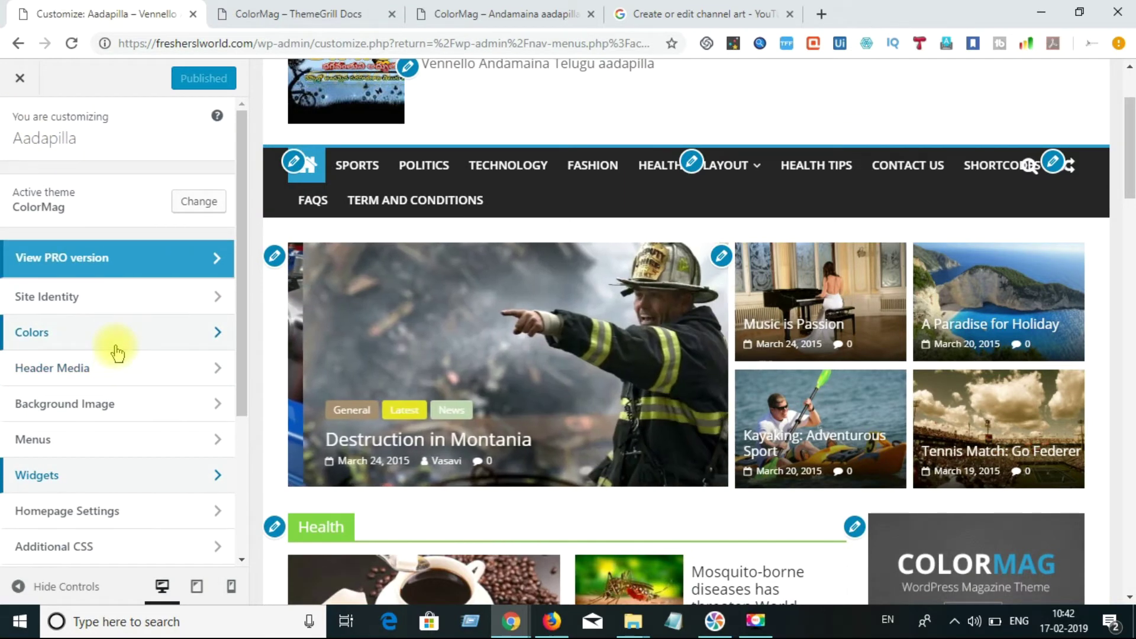
pyautogui.click(116, 349)
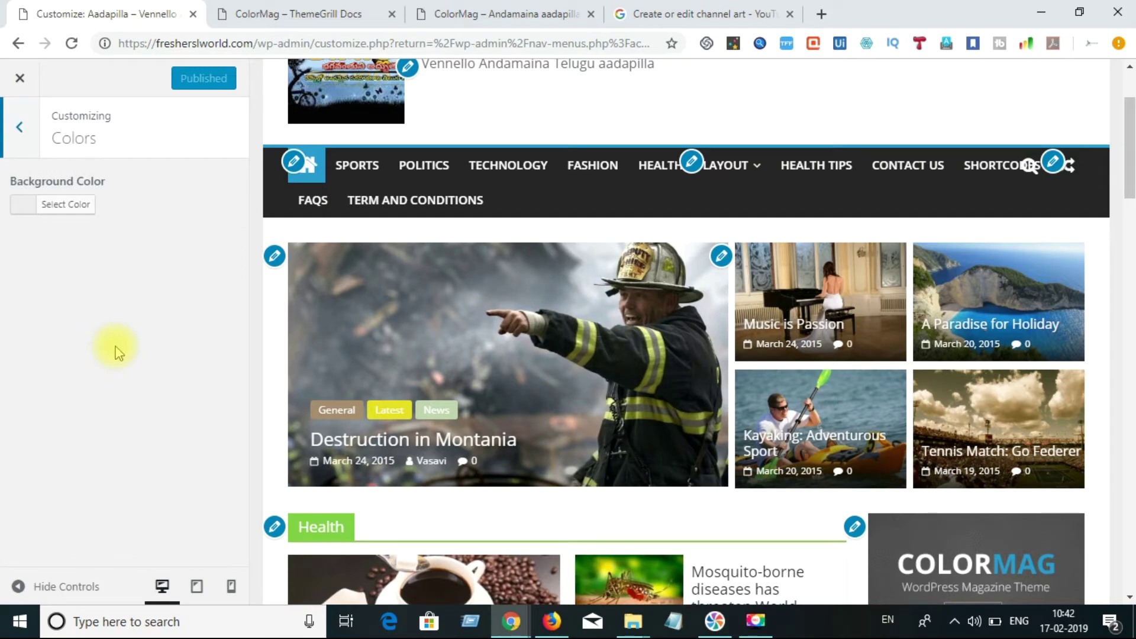
pyautogui.click(63, 210)
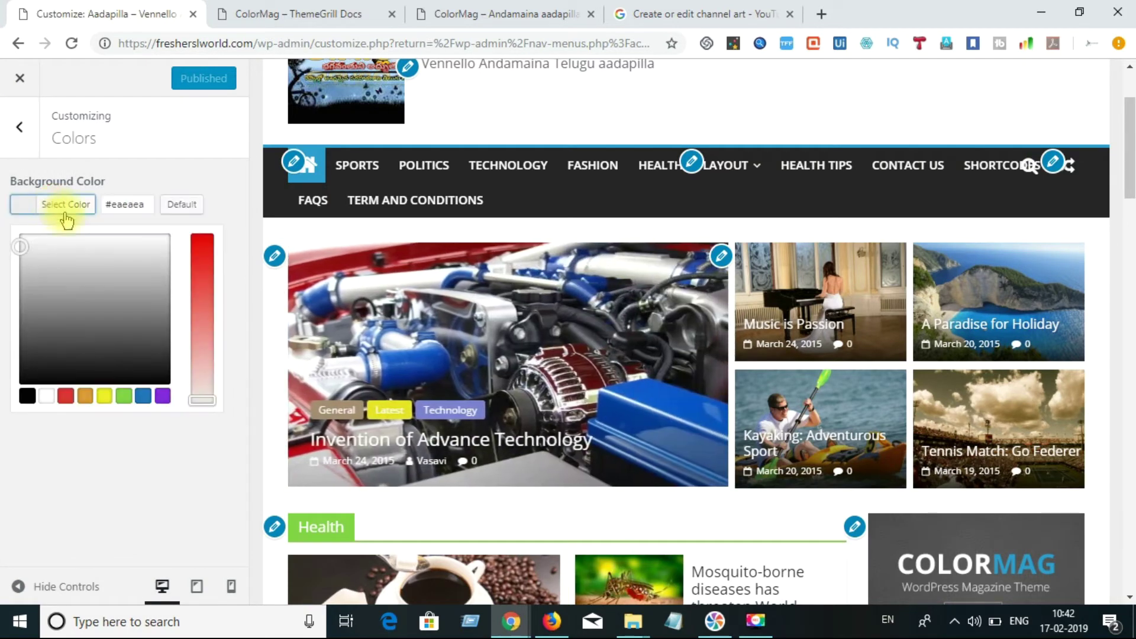
# Try several grey, yellow, green, blue and purple shades as the site's background color.
pyautogui.click(108, 293)
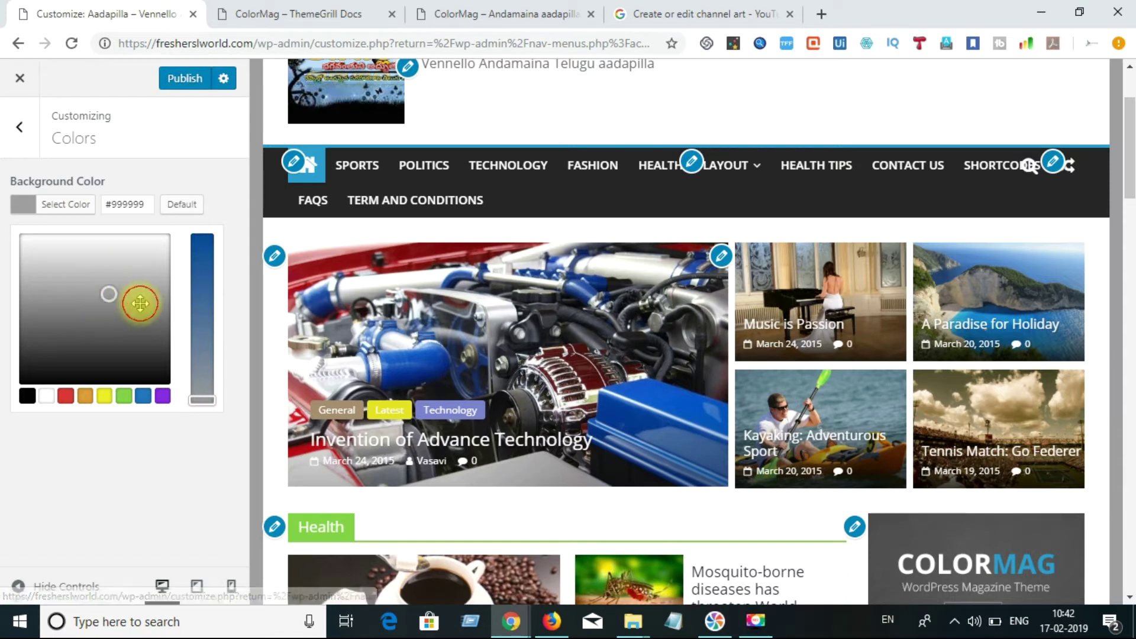
pyautogui.click(110, 329)
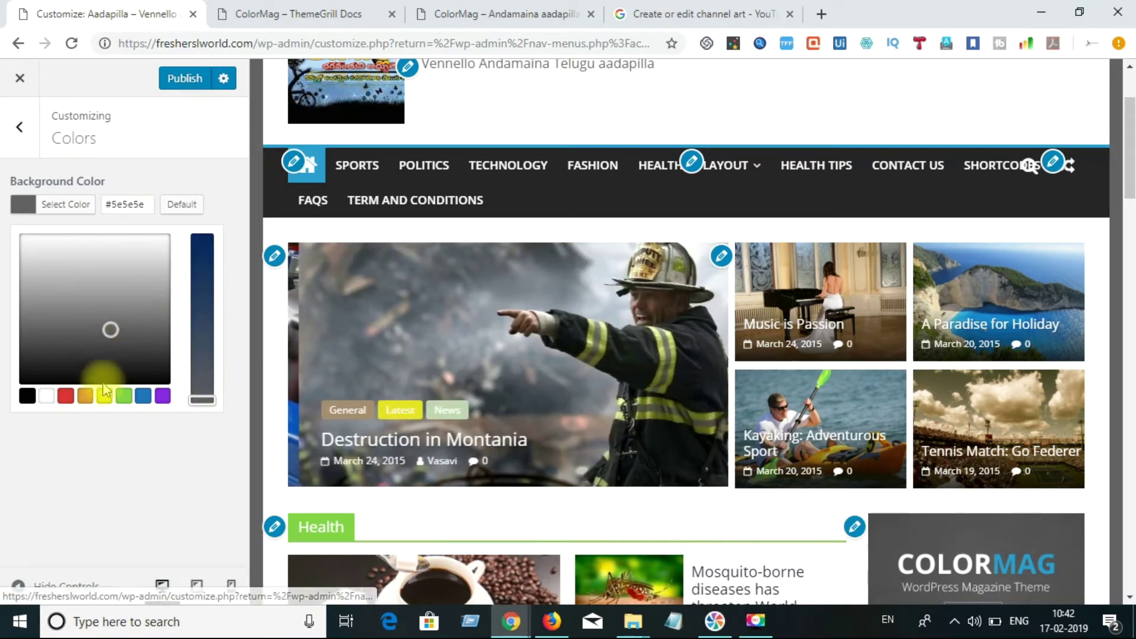
pyautogui.click(105, 397)
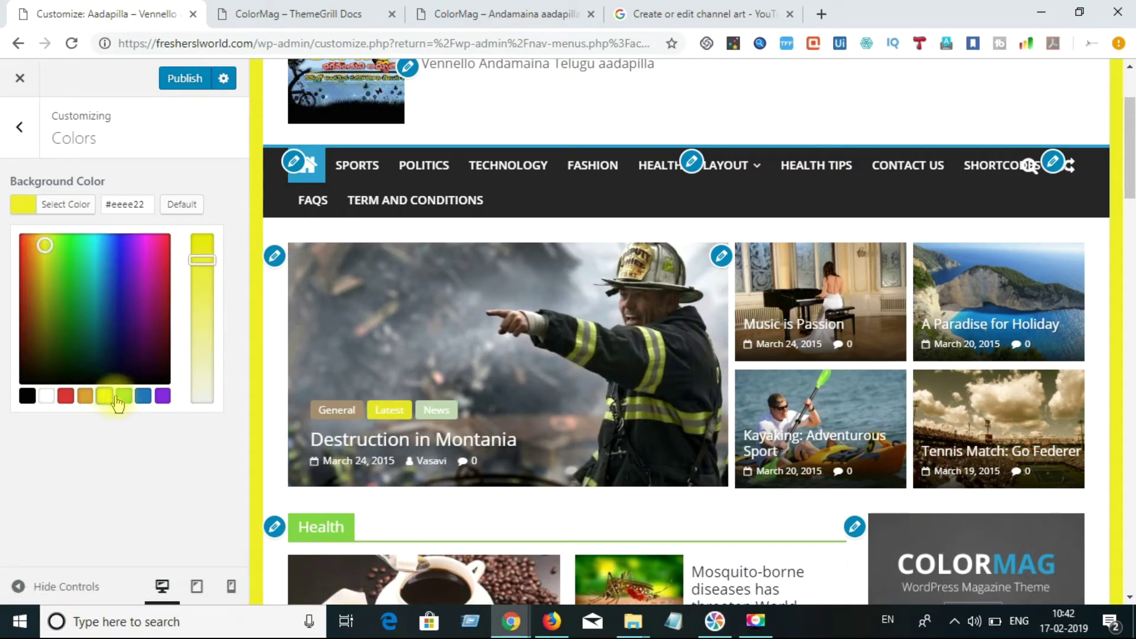
pyautogui.click(122, 398)
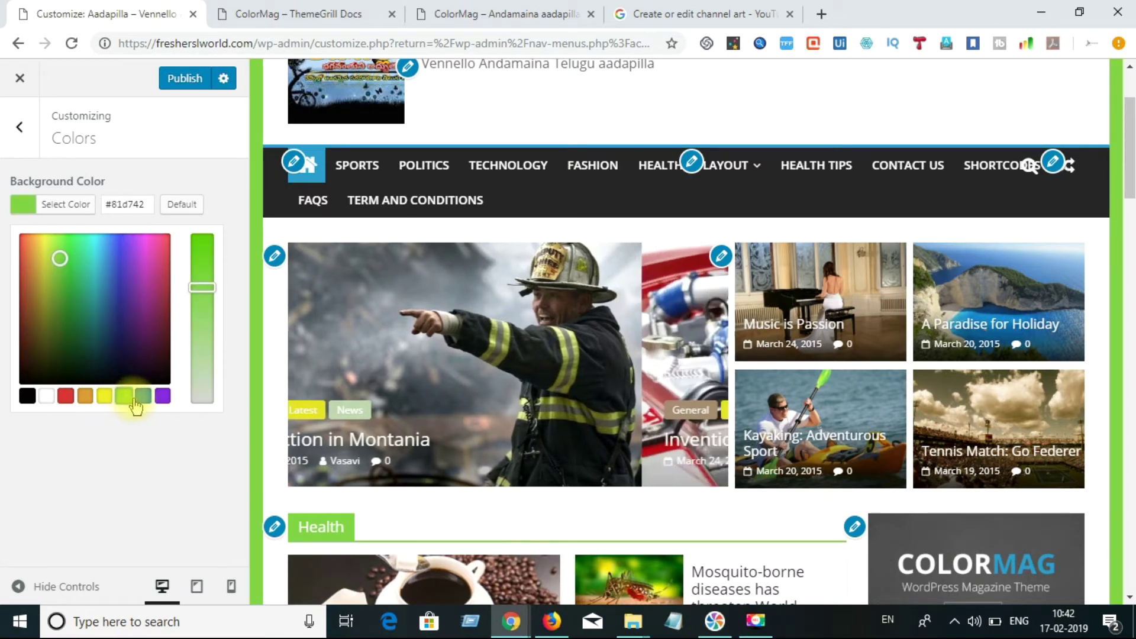
pyautogui.click(147, 400)
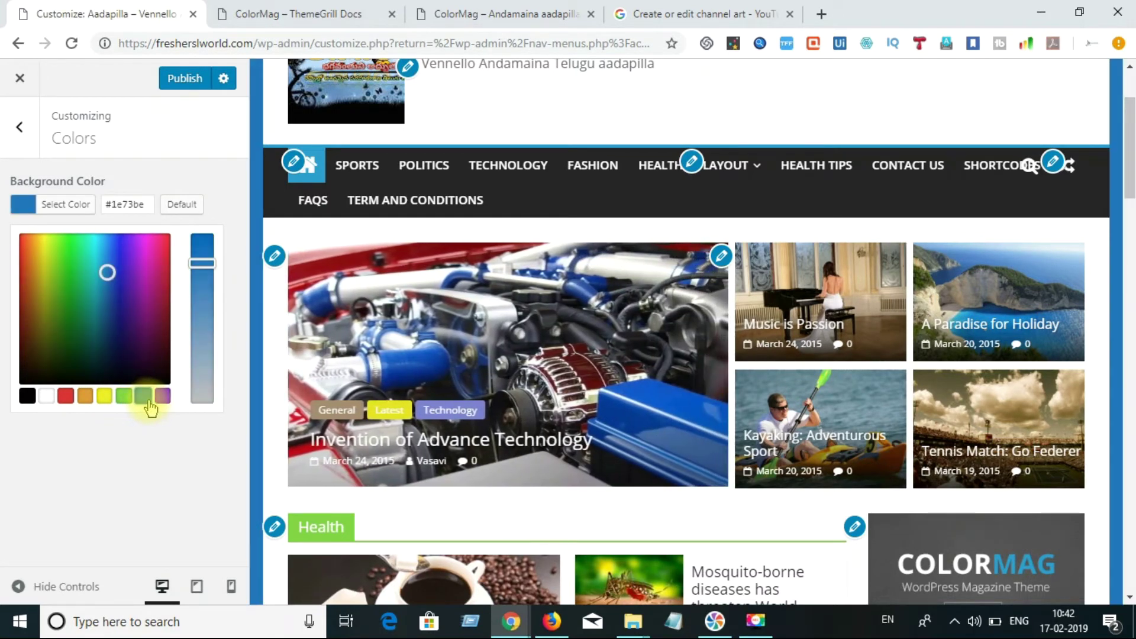
pyautogui.click(163, 398)
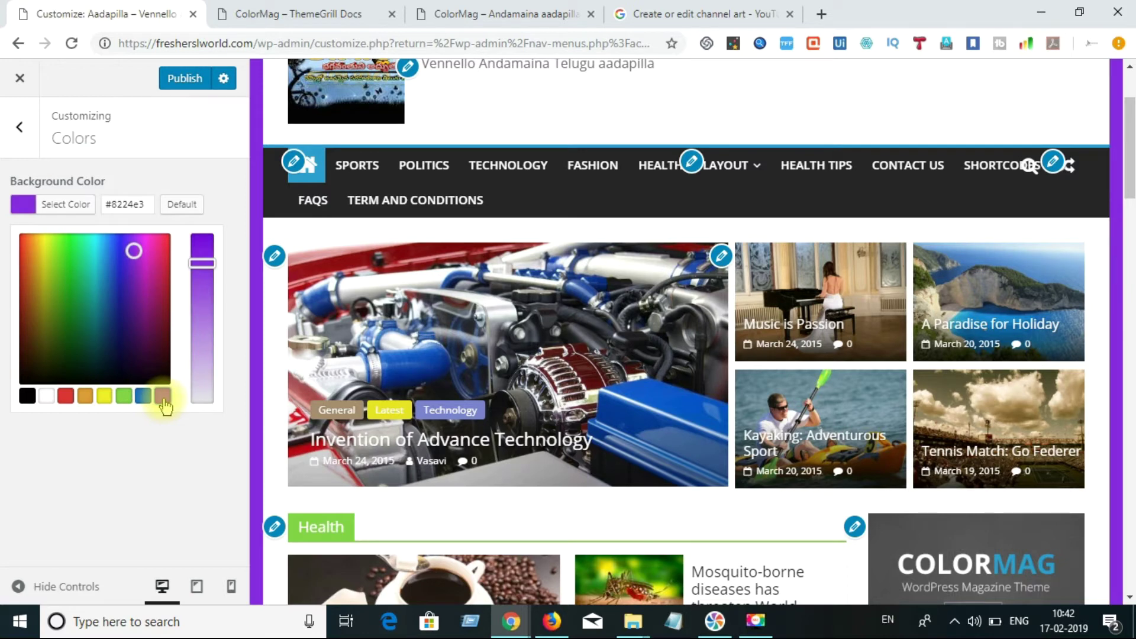
pyautogui.click(68, 319)
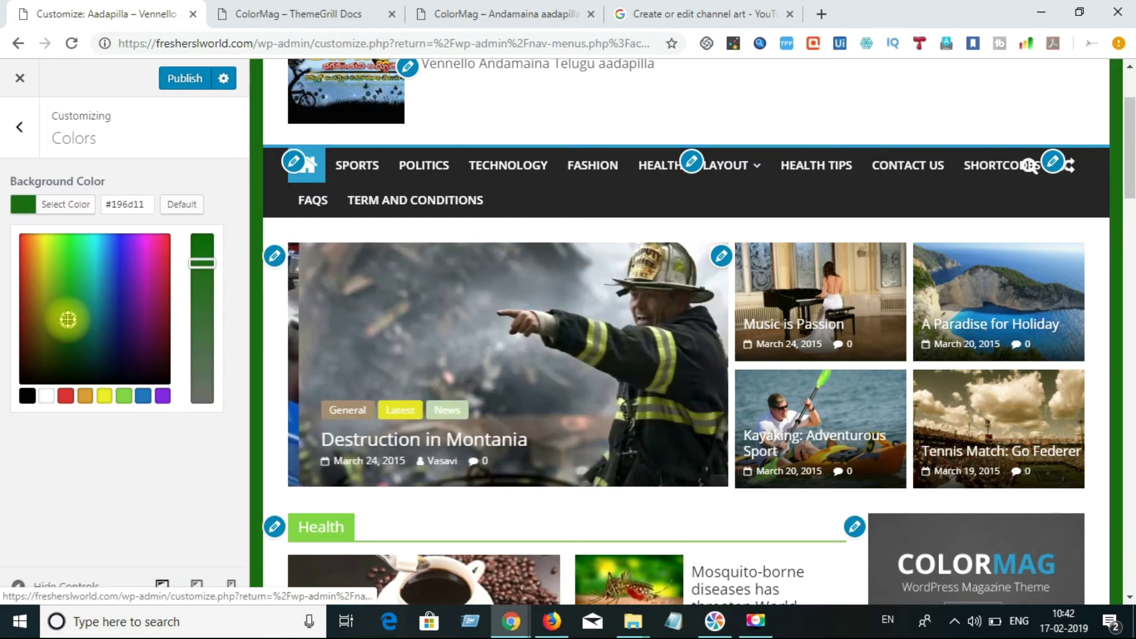
pyautogui.click(154, 313)
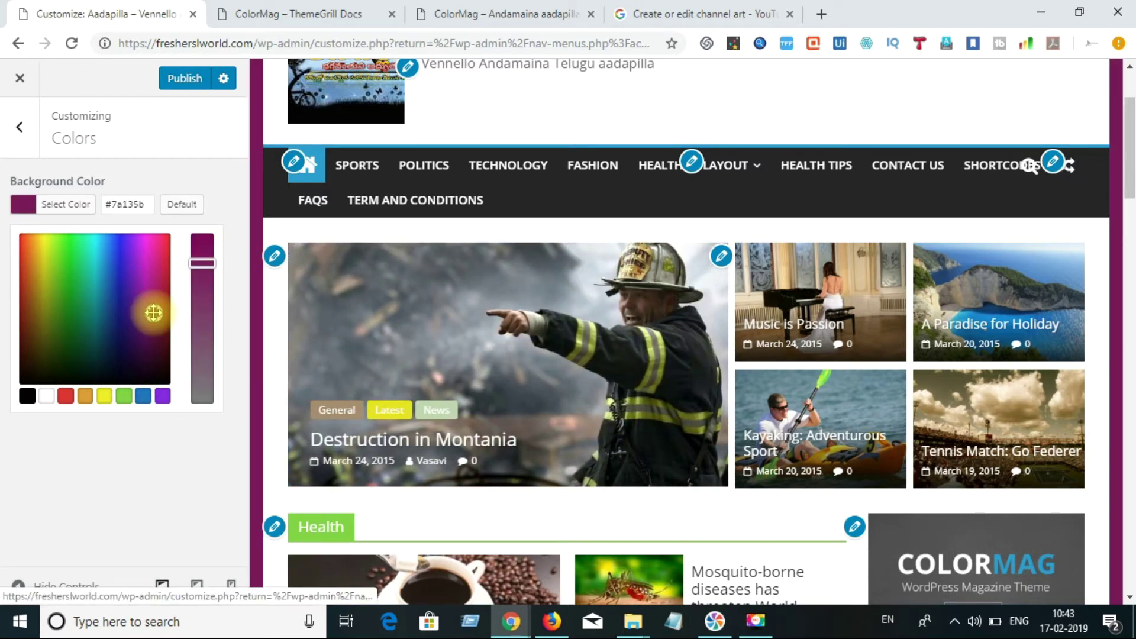
pyautogui.moveTo(148, 312); pyautogui.dragTo(137, 290)
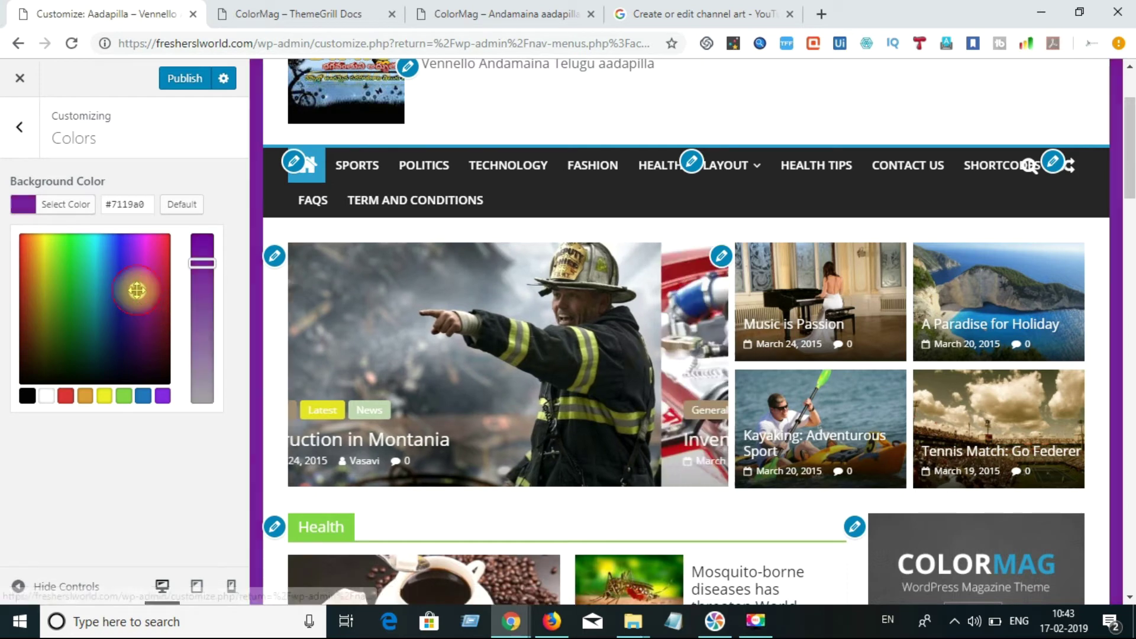
pyautogui.click(119, 319)
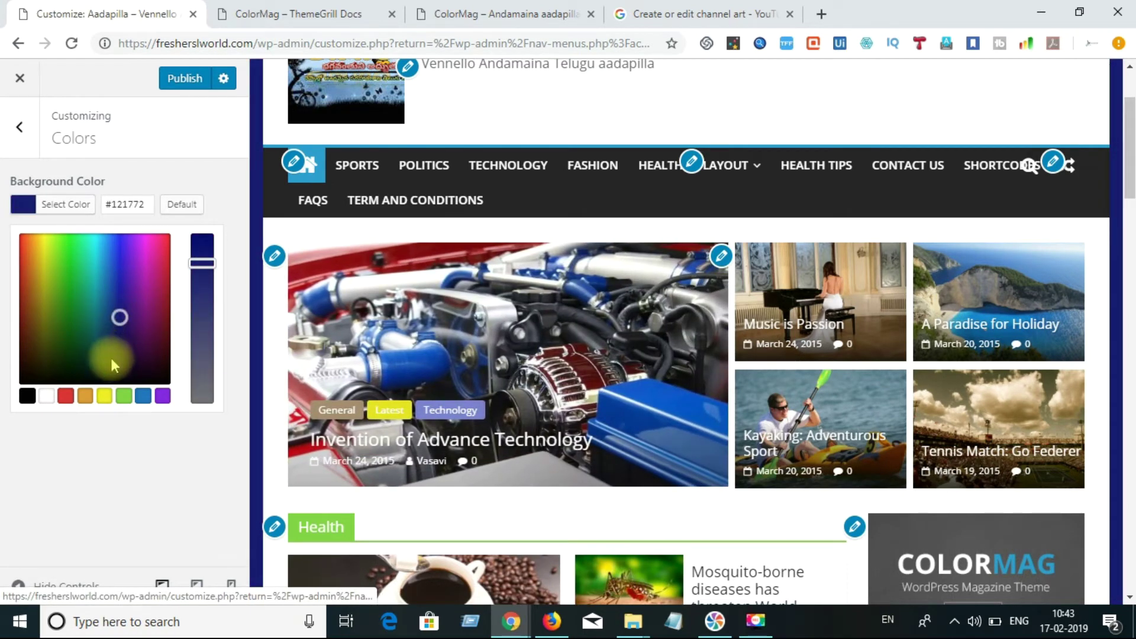
pyautogui.click(102, 396)
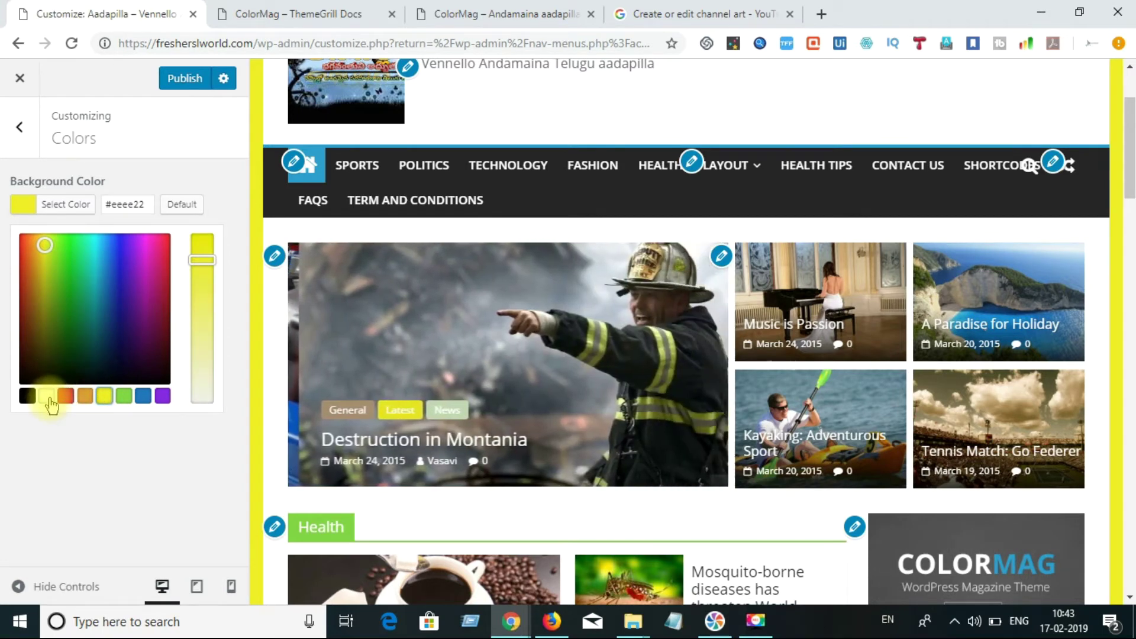
# Set the site's background color to white (#ffffff), publish the change and leave the Colors section.
pyautogui.click(47, 397)
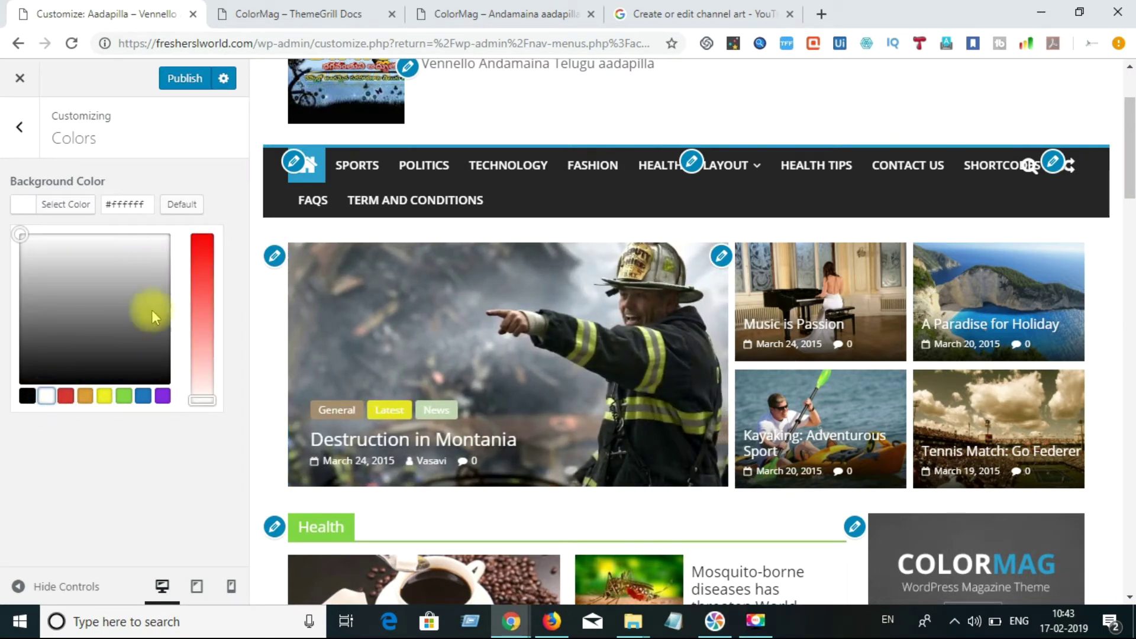
pyautogui.click(191, 79)
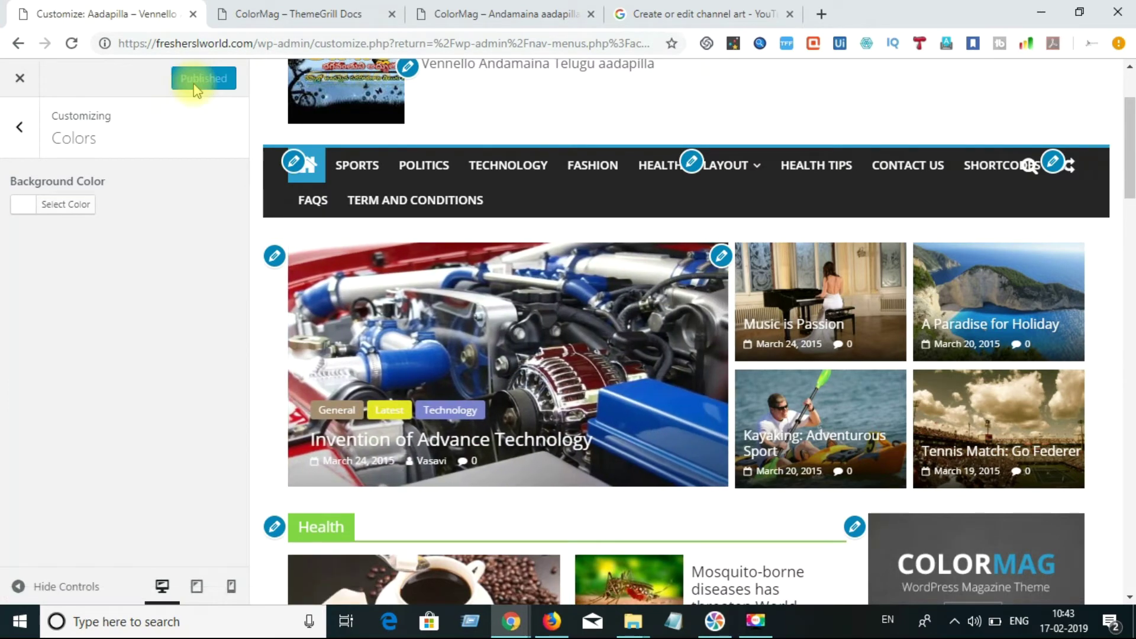
pyautogui.click(18, 126)
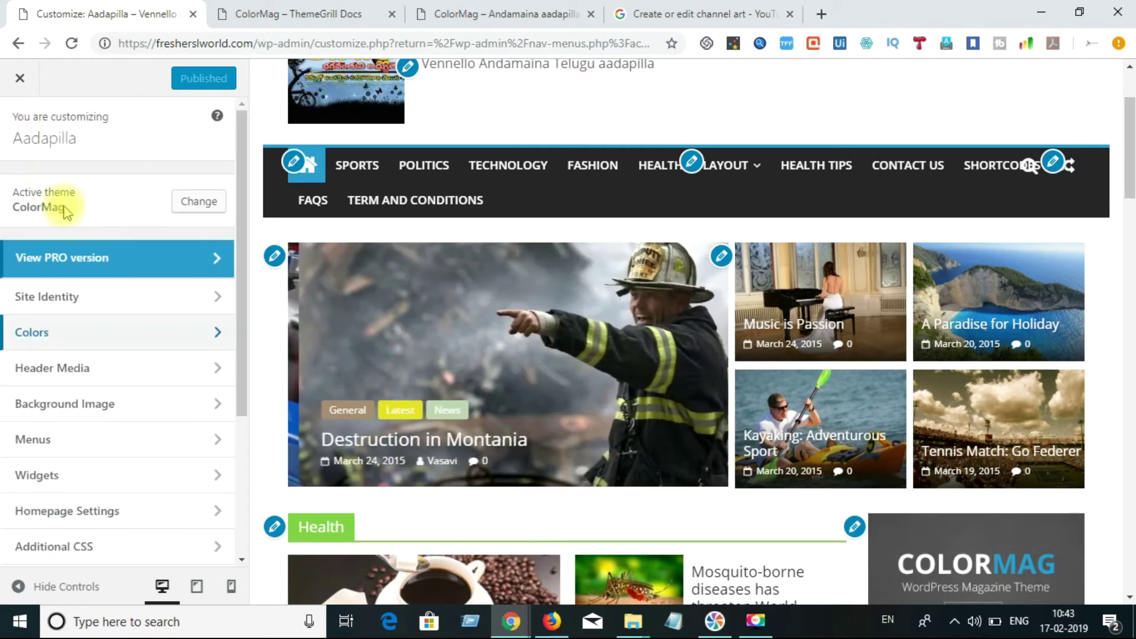
# Open the Header Media customizer settings and review the Site Identity and Header Media sections of the ColorMag documentation.
pyautogui.click(97, 369)
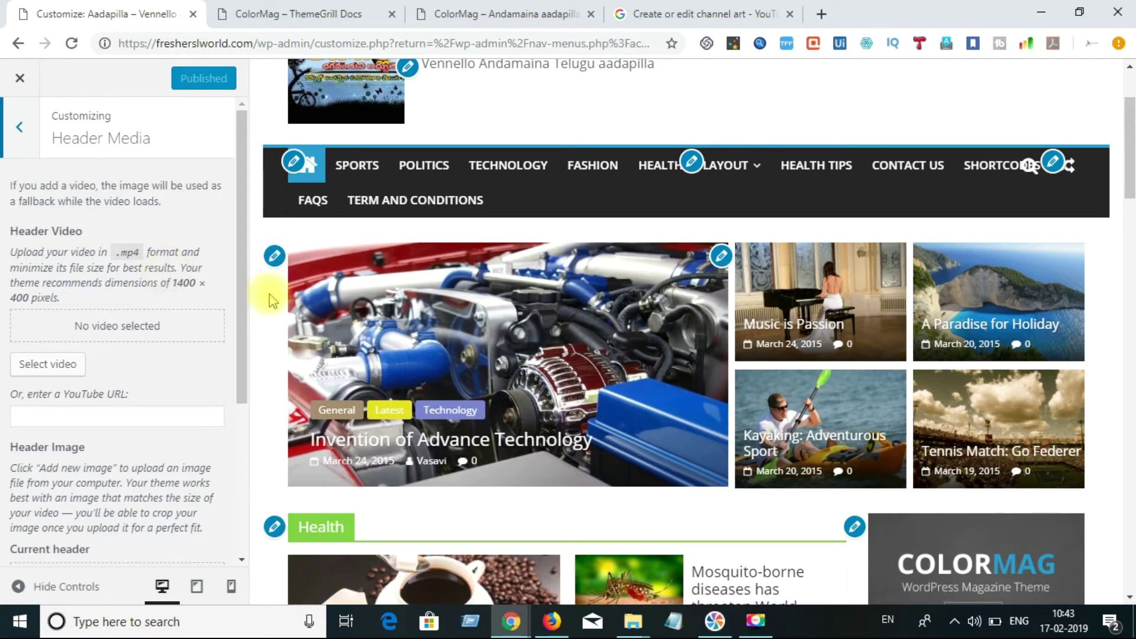
pyautogui.click(287, 15)
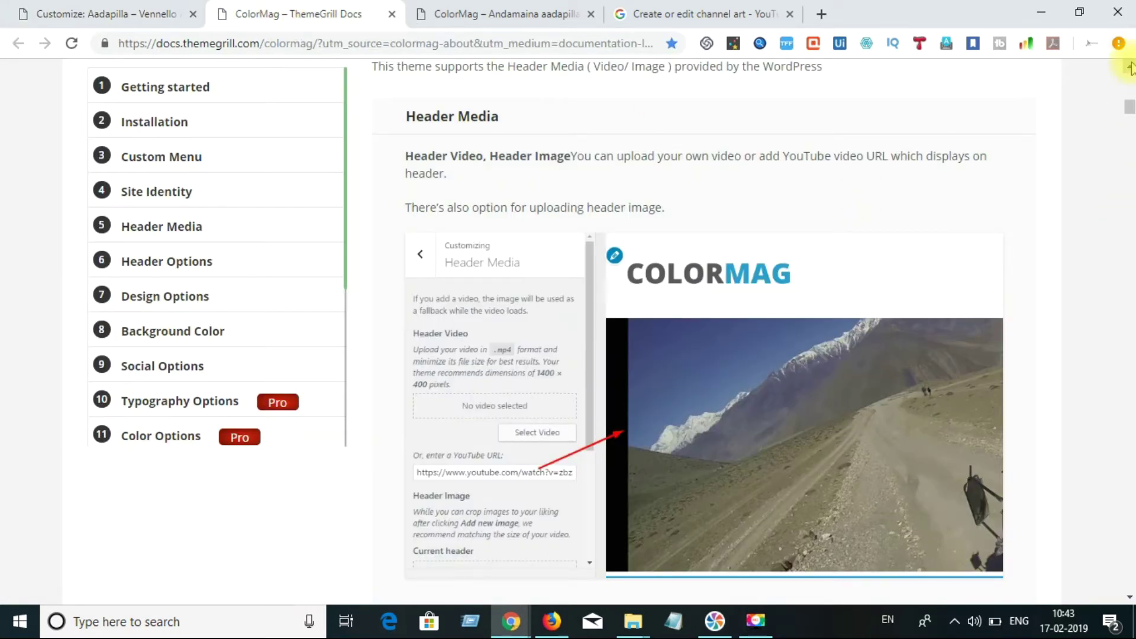
pyautogui.scroll(10, 1129, 68)
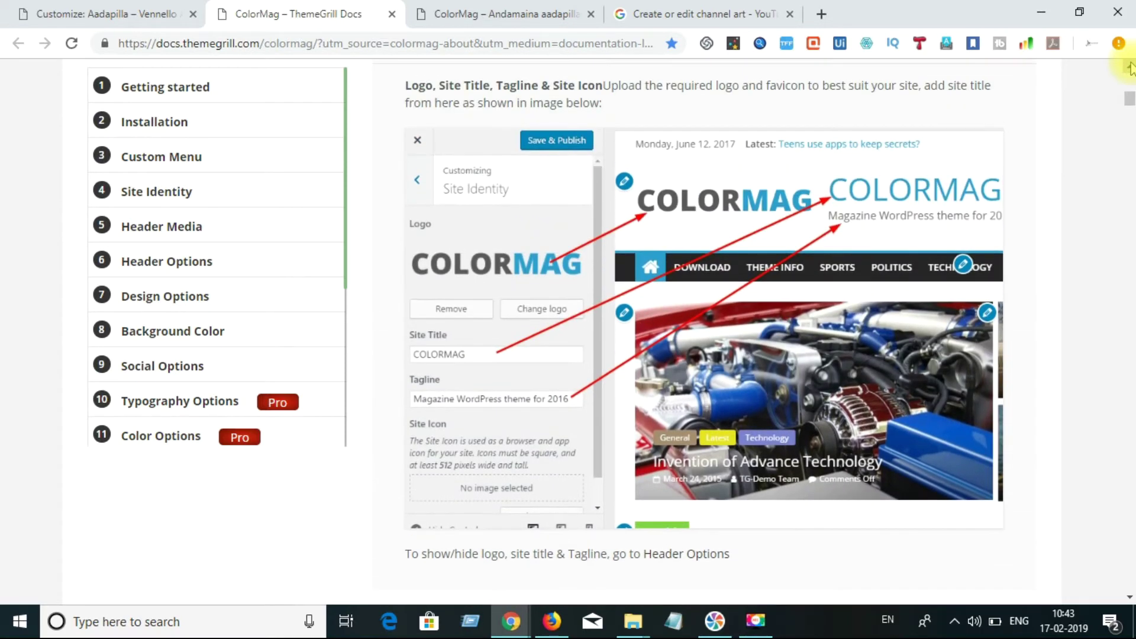
pyautogui.scroll(5, 1129, 67)
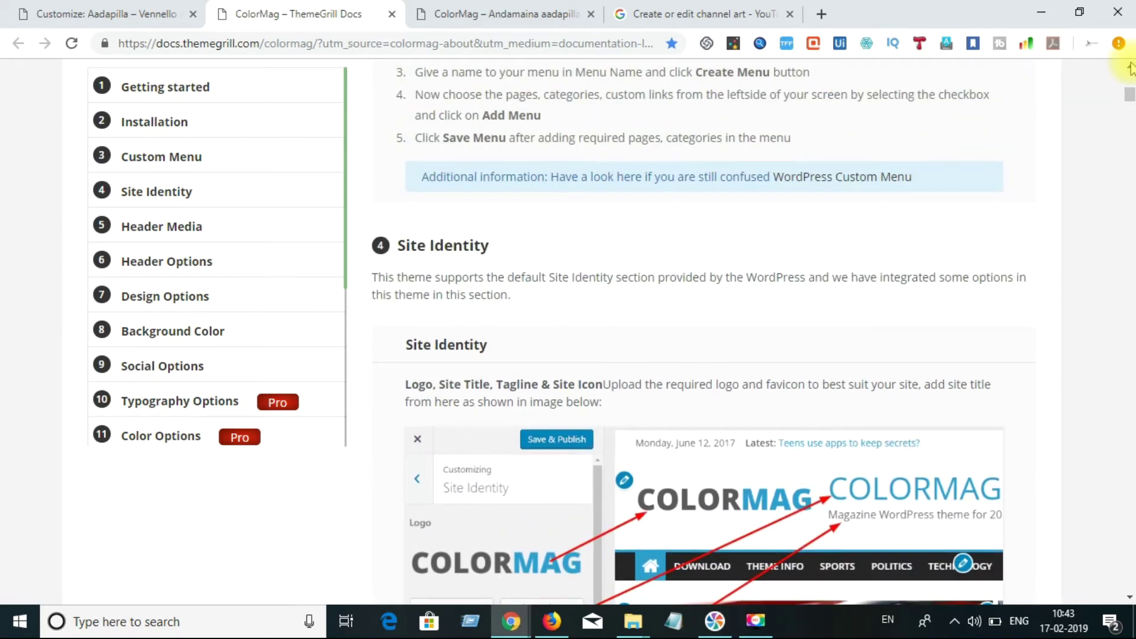
pyautogui.scroll(1, 1130, 67)
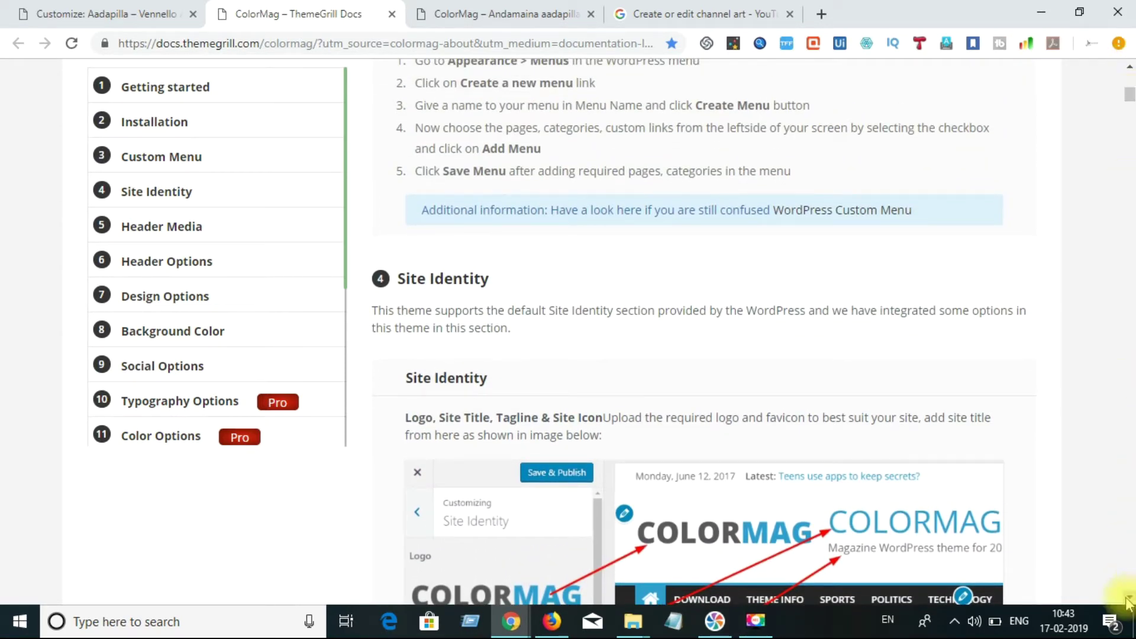
pyautogui.scroll(-15, 1129, 602)
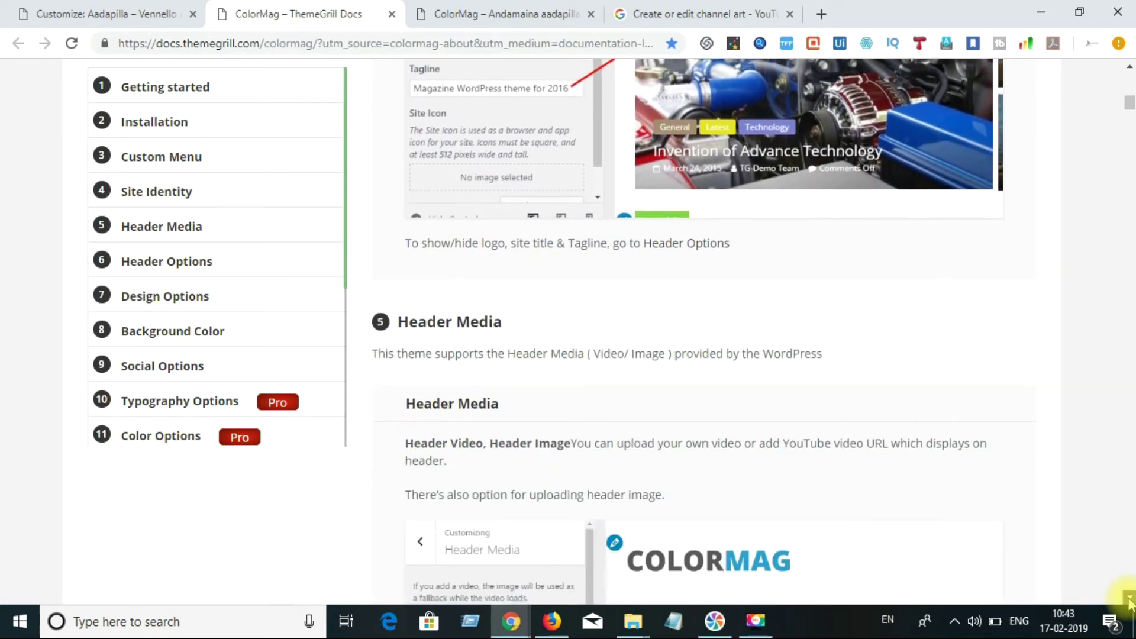
pyautogui.scroll(-4, 1129, 603)
pyautogui.scroll(-1, 1129, 602)
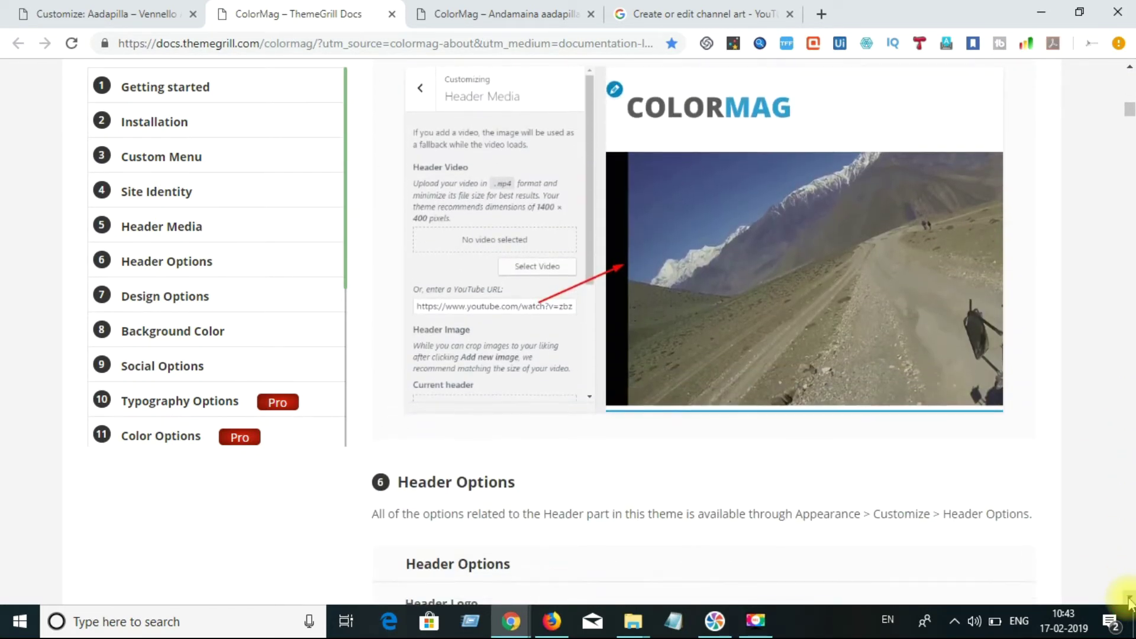
pyautogui.click(760, 619)
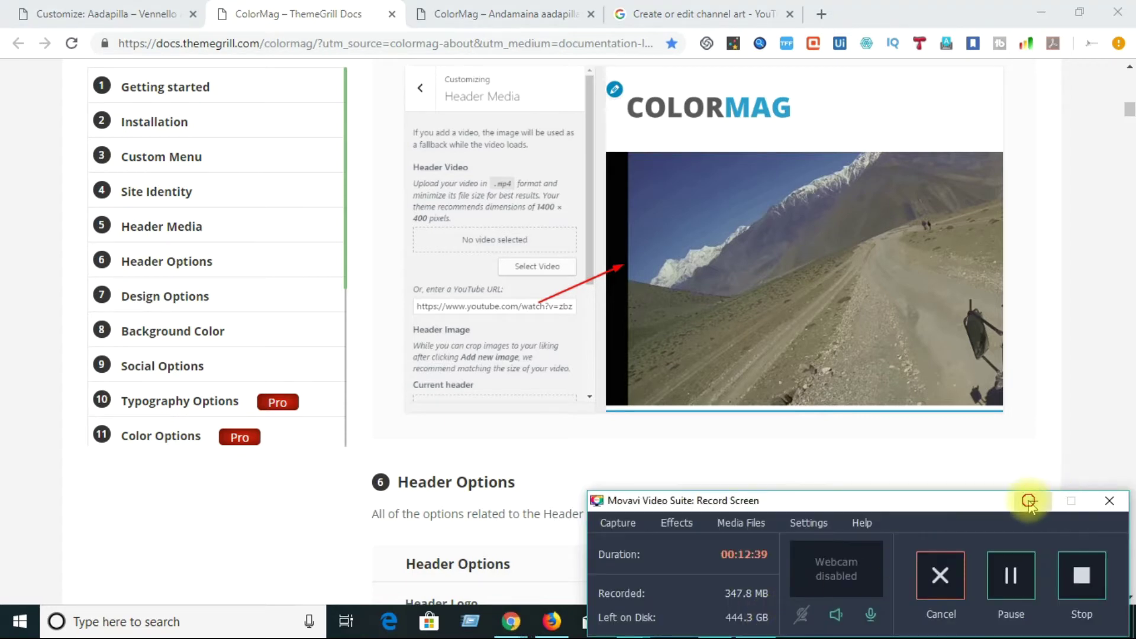
pyautogui.click(1029, 501)
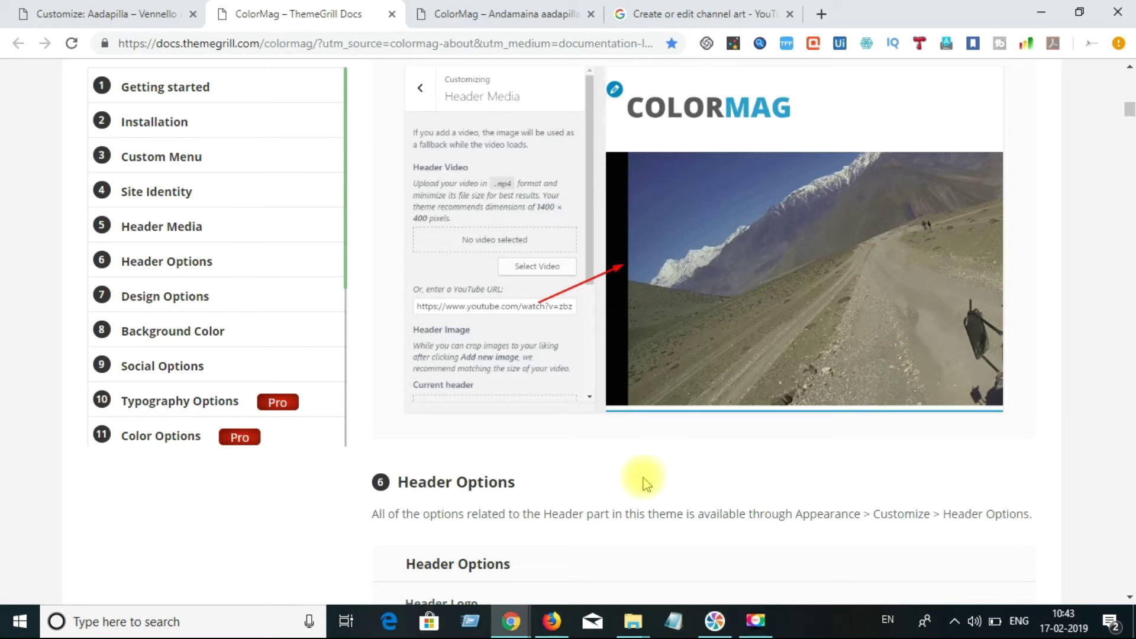
# Switch to Firefox, open the 7:39 sari video from the YouTube channel's uploads and copy its URL.
pyautogui.click(551, 630)
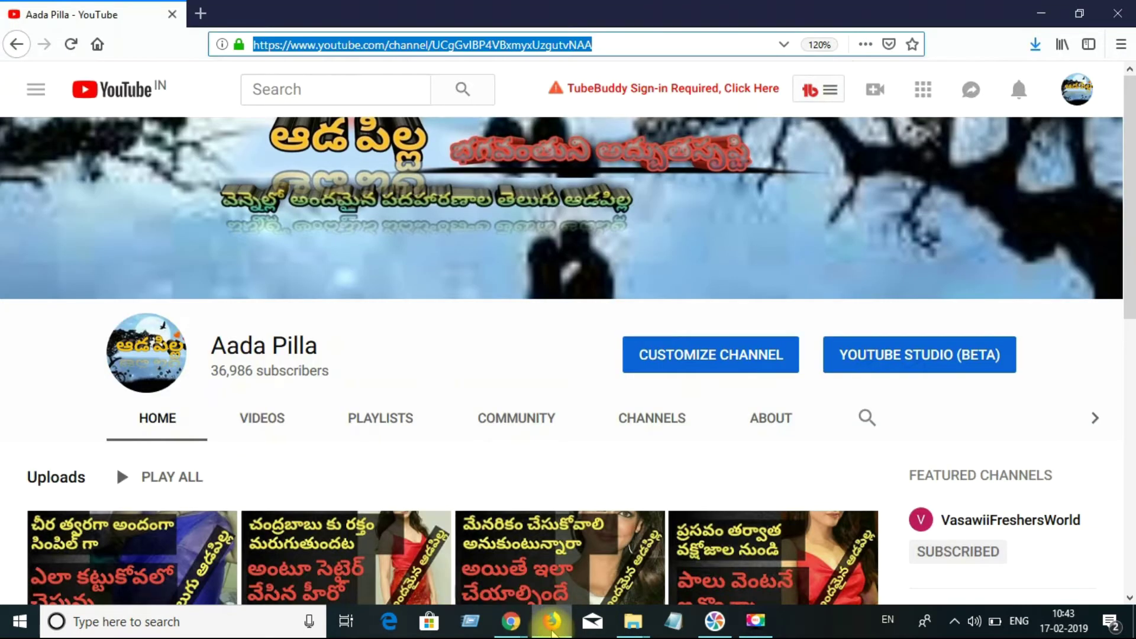
pyautogui.click(275, 421)
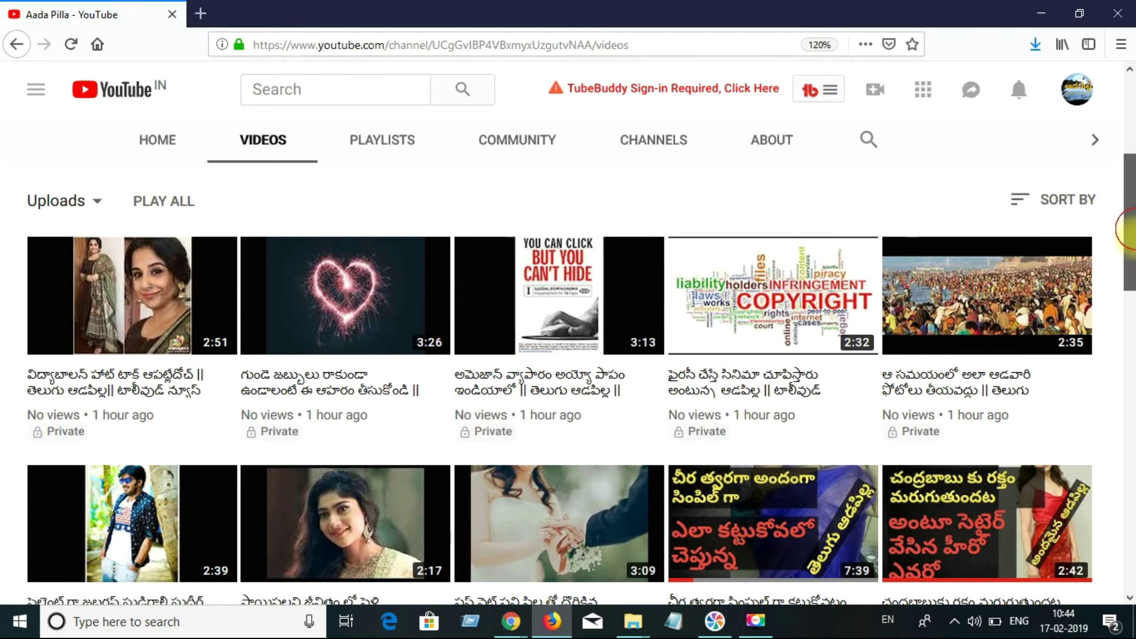
pyautogui.moveTo(1126, 228); pyautogui.dragTo(1129, 282)
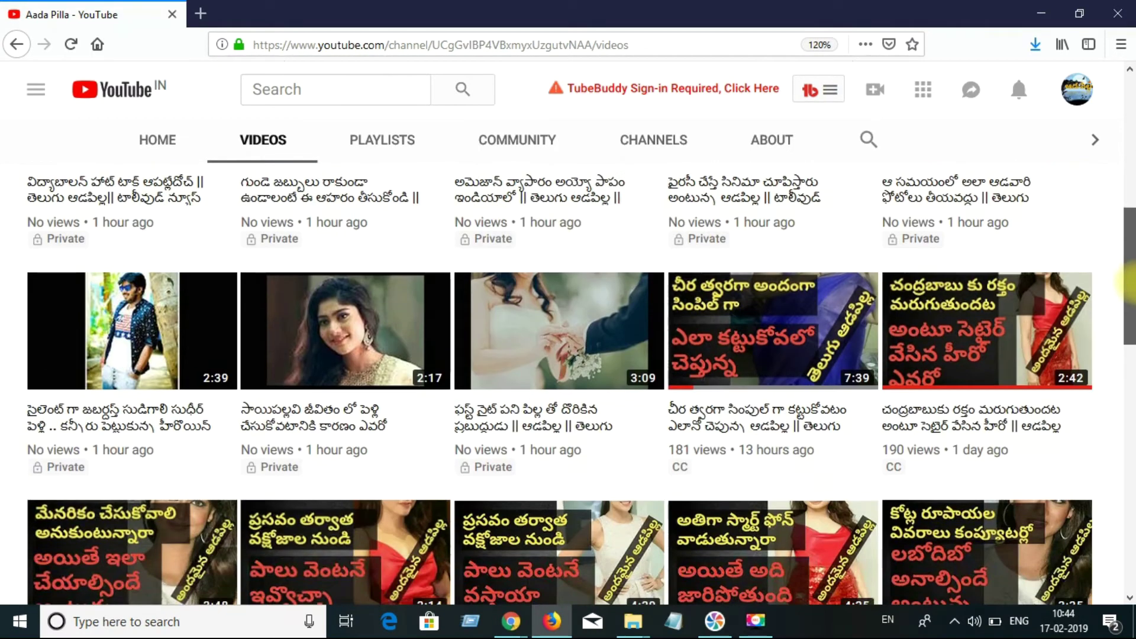
pyautogui.click(801, 359)
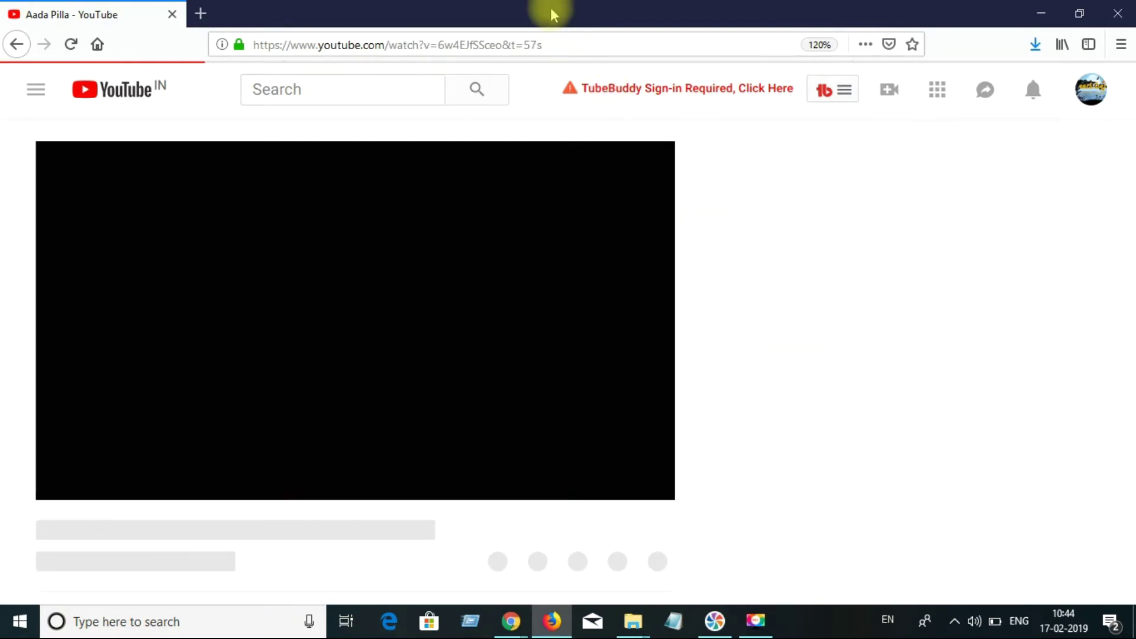
pyautogui.click(584, 53)
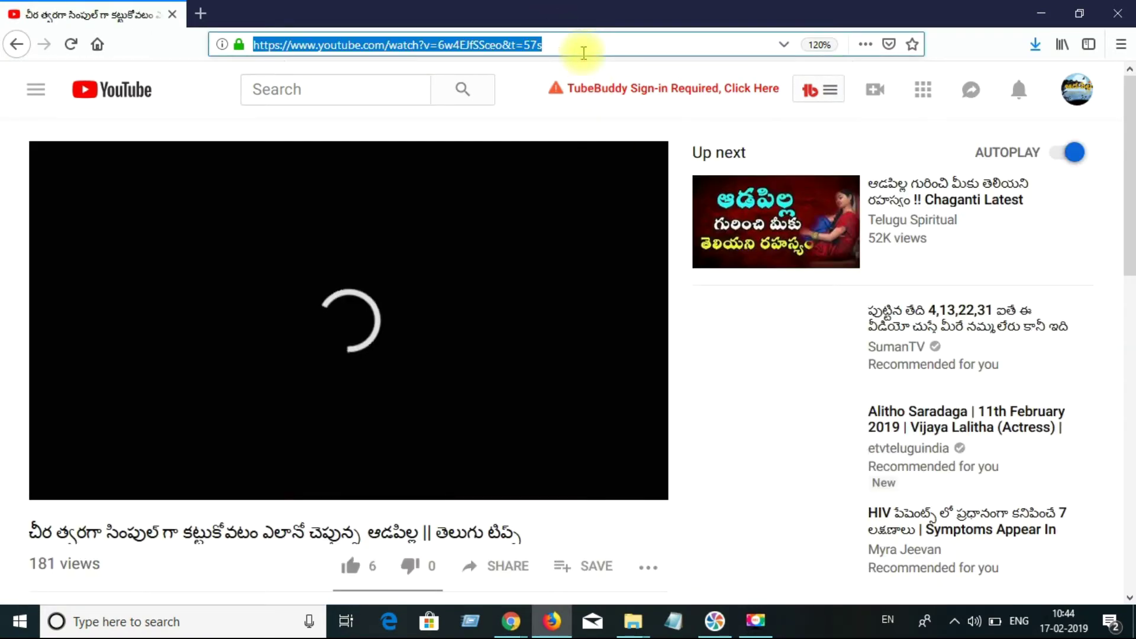
pyautogui.hotkey('ctrl', 'c')
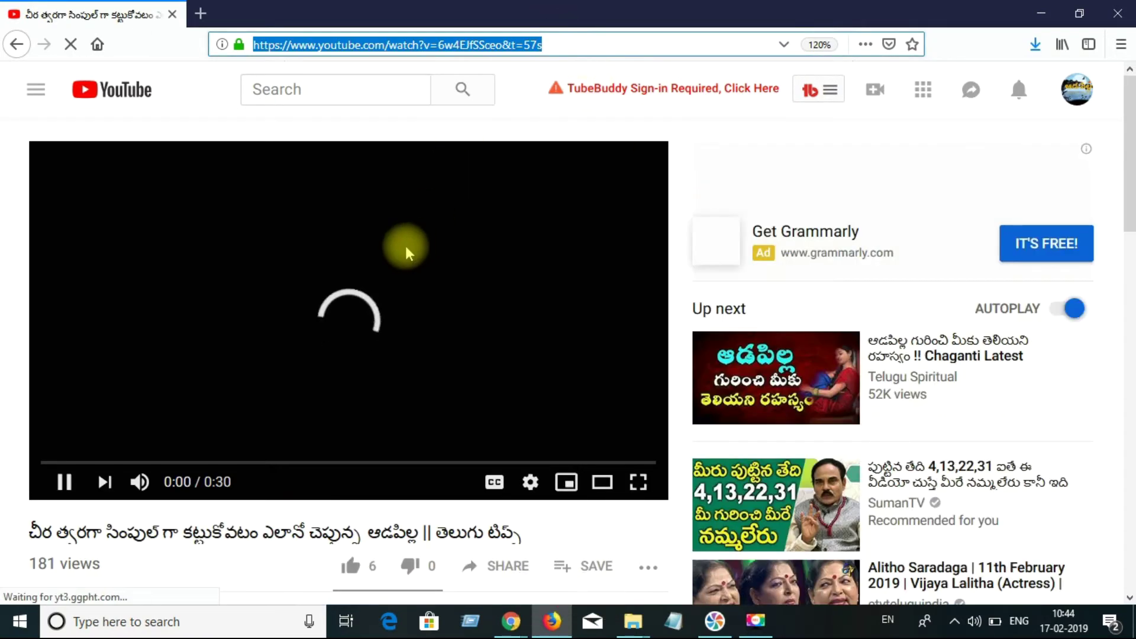
pyautogui.click(374, 275)
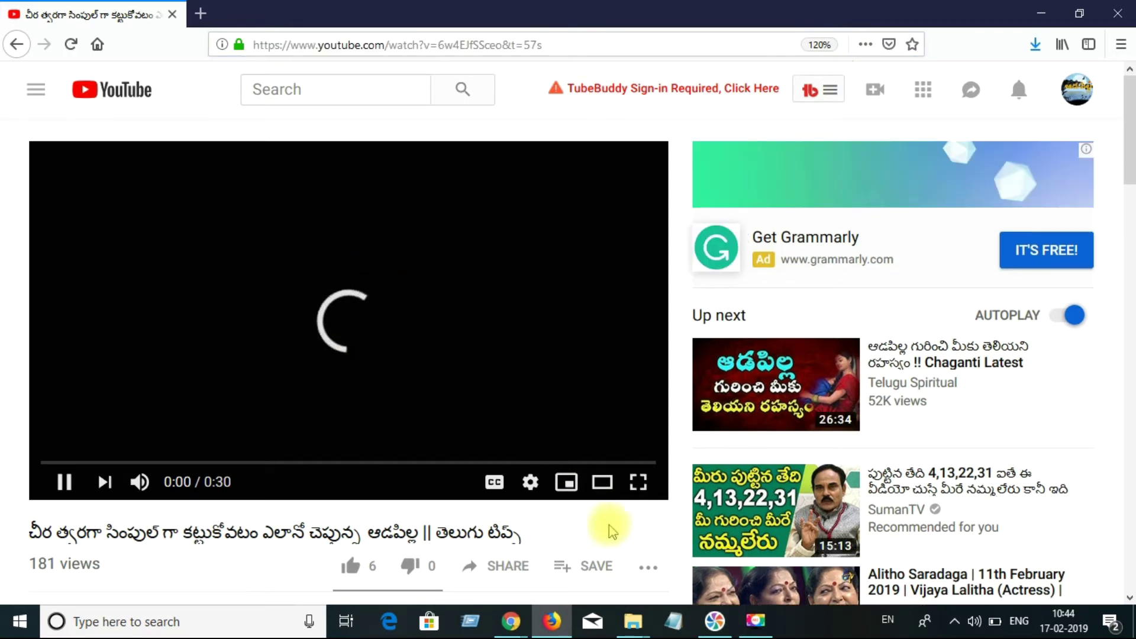
pyautogui.moveTo(511, 621)
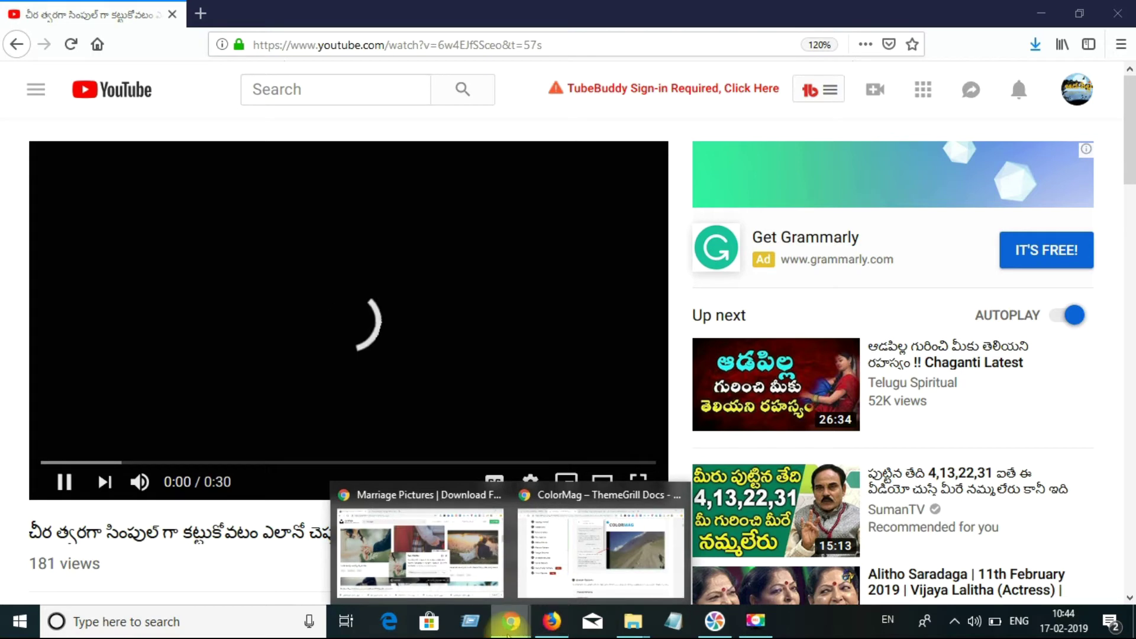
pyautogui.click(602, 565)
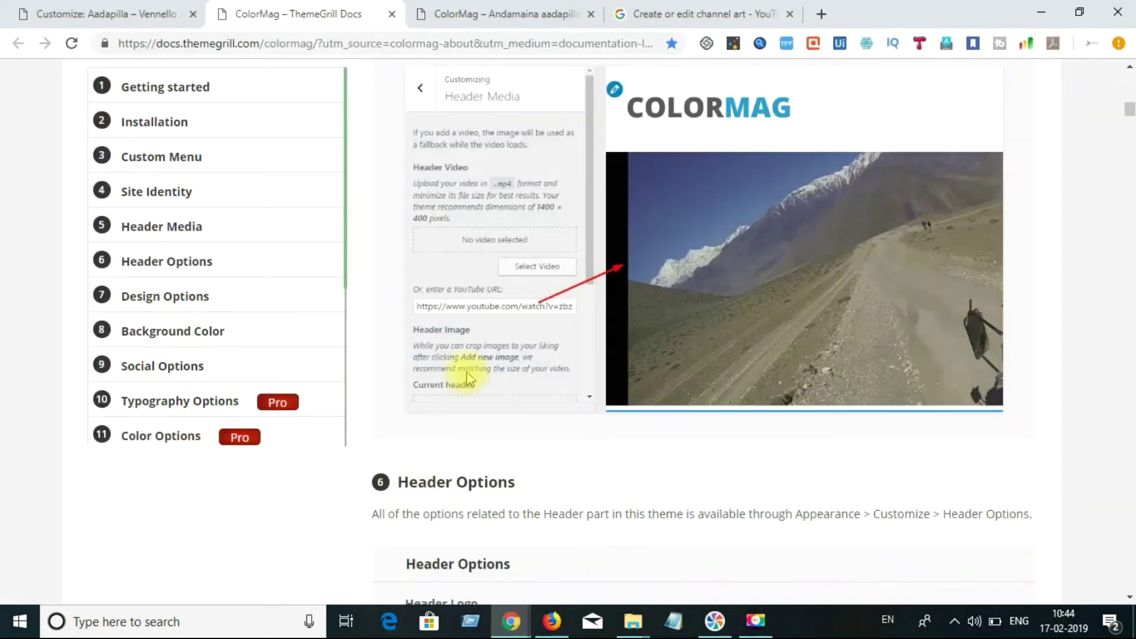
pyautogui.click(79, 8)
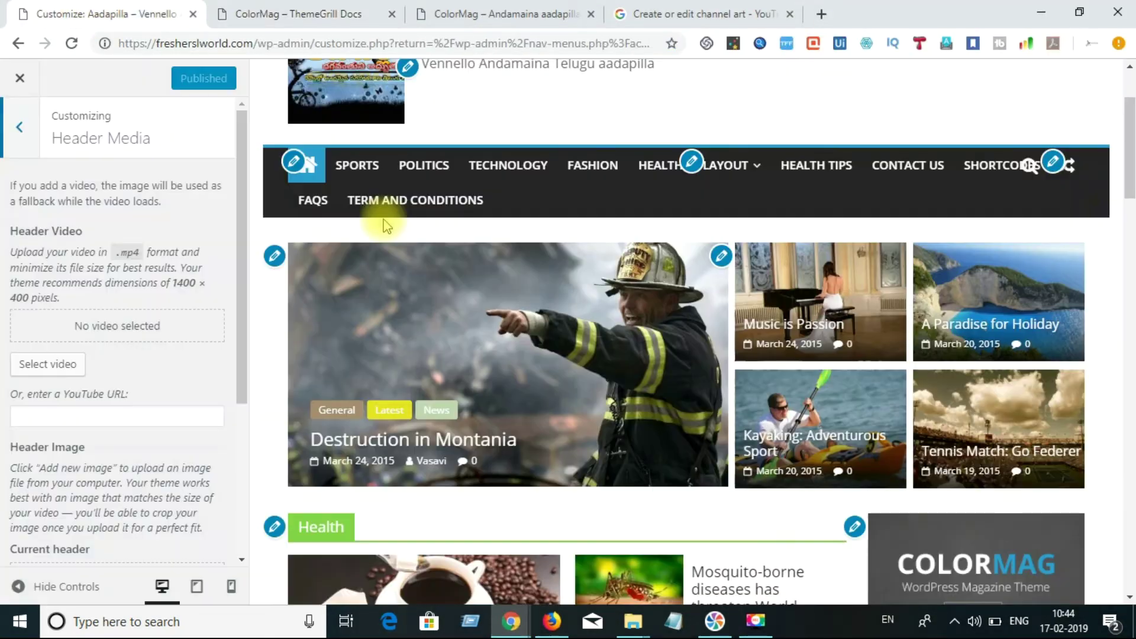
pyautogui.click(102, 417)
pyautogui.hotkey('ctrl', 'v')
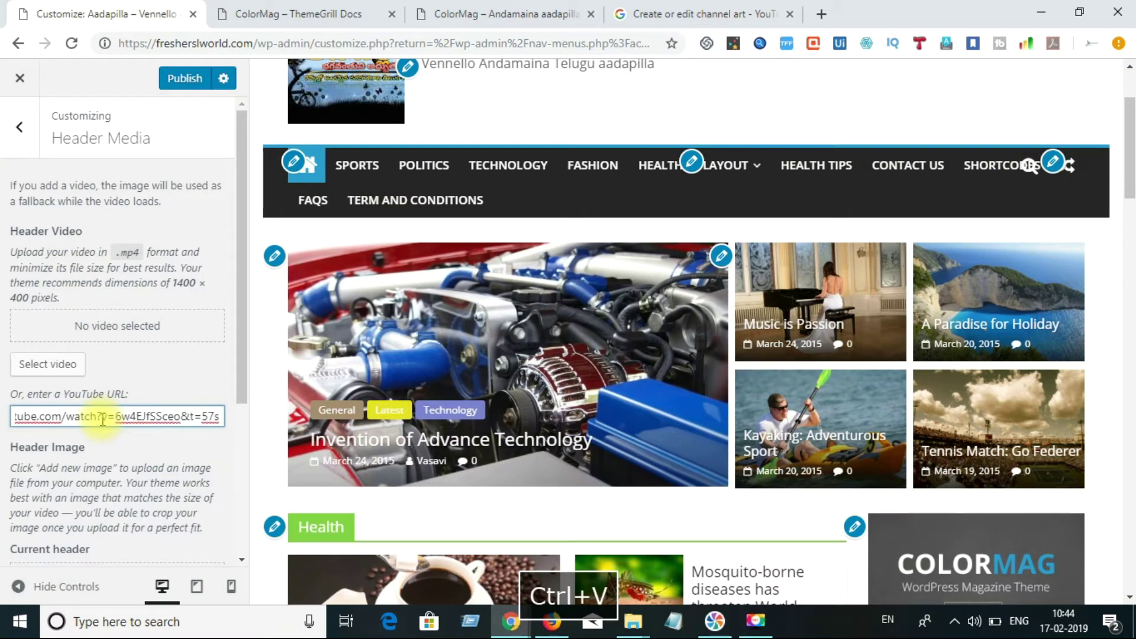
pyautogui.click(216, 453)
pyautogui.moveTo(247, 376); pyautogui.dragTo(247, 470)
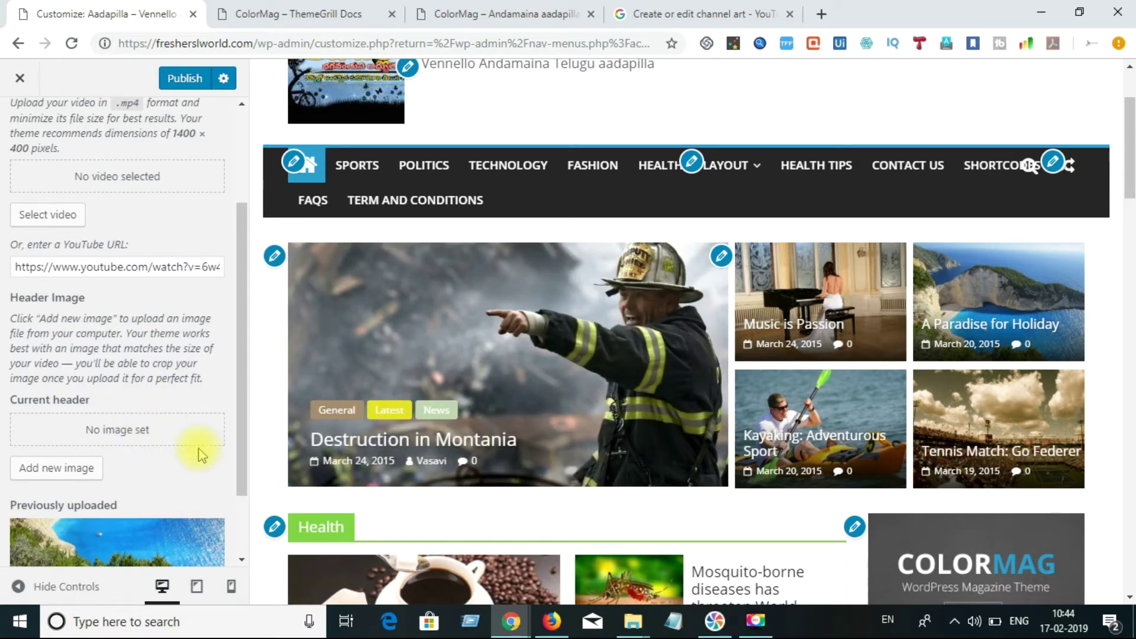
# Switch to Firefox, pause the playing video and open YouTube Studio (beta) for the channel.
pyautogui.click(550, 622)
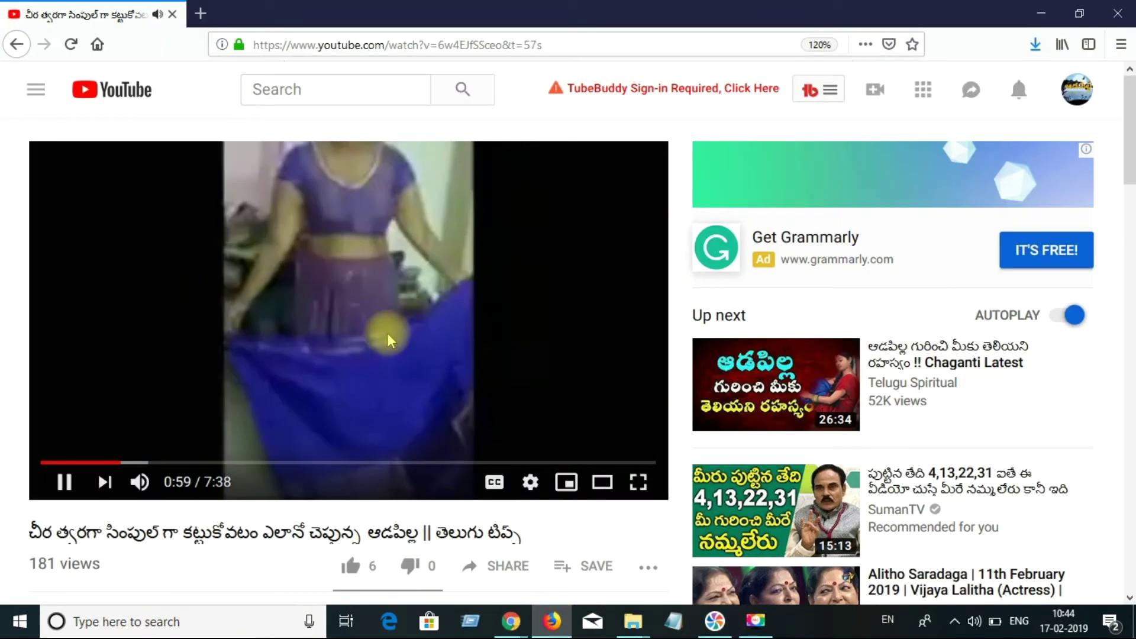
pyautogui.click(313, 259)
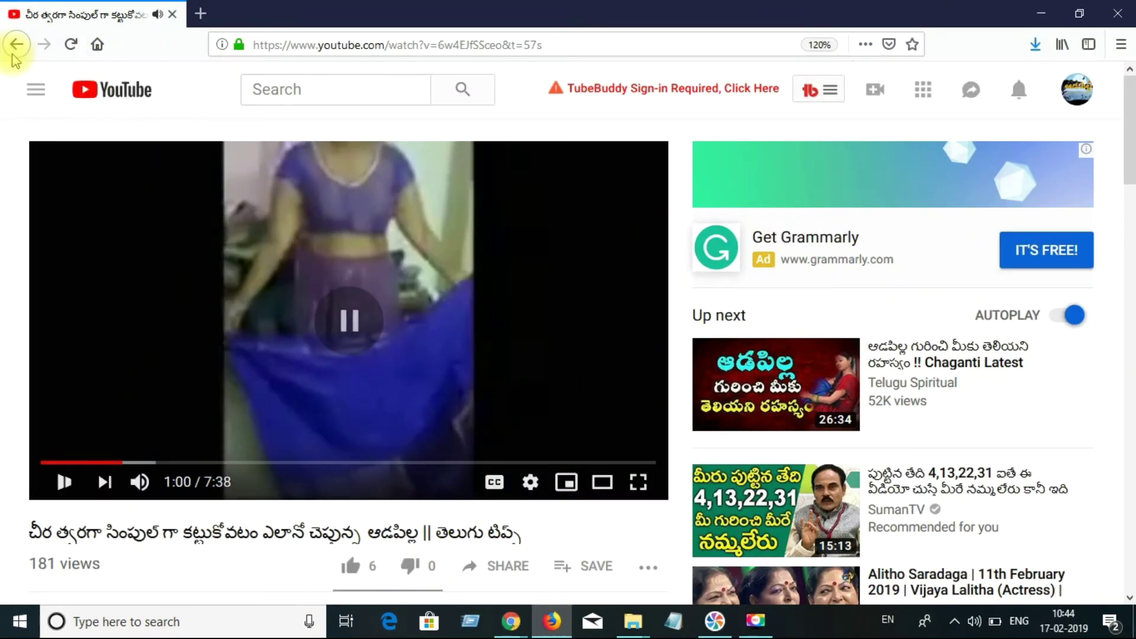
pyautogui.click(1074, 102)
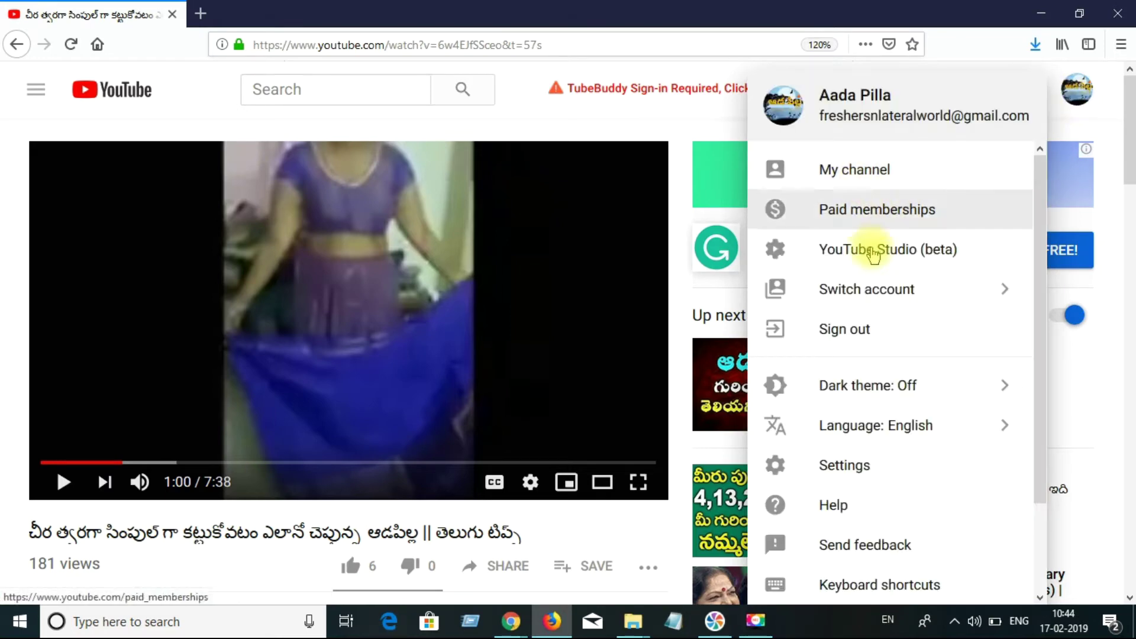
pyautogui.click(873, 251)
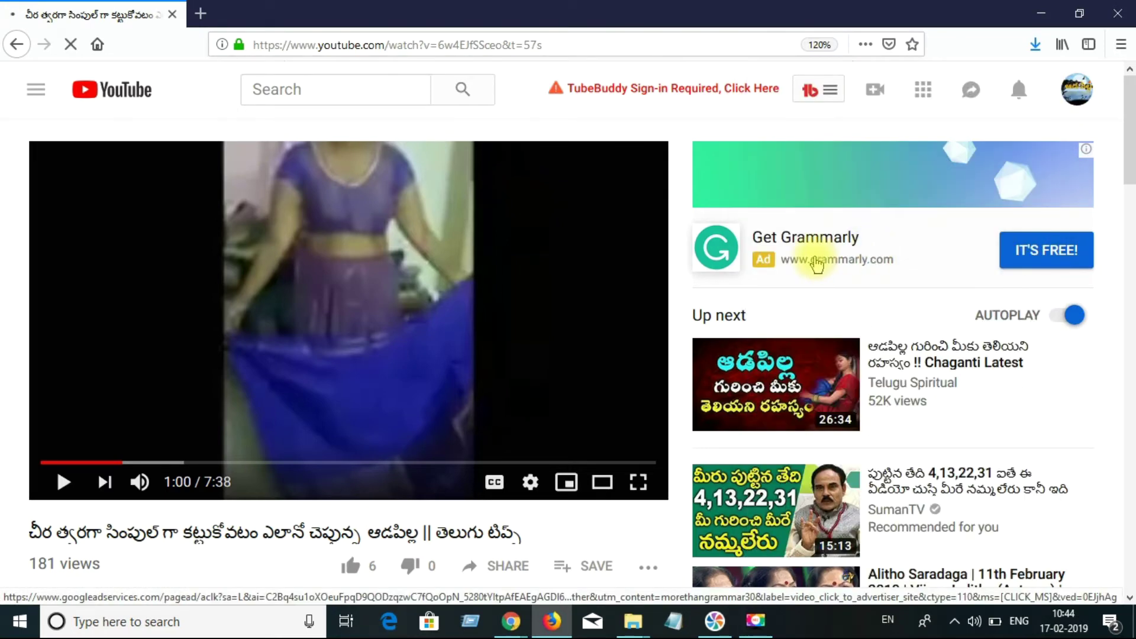
pyautogui.click(756, 620)
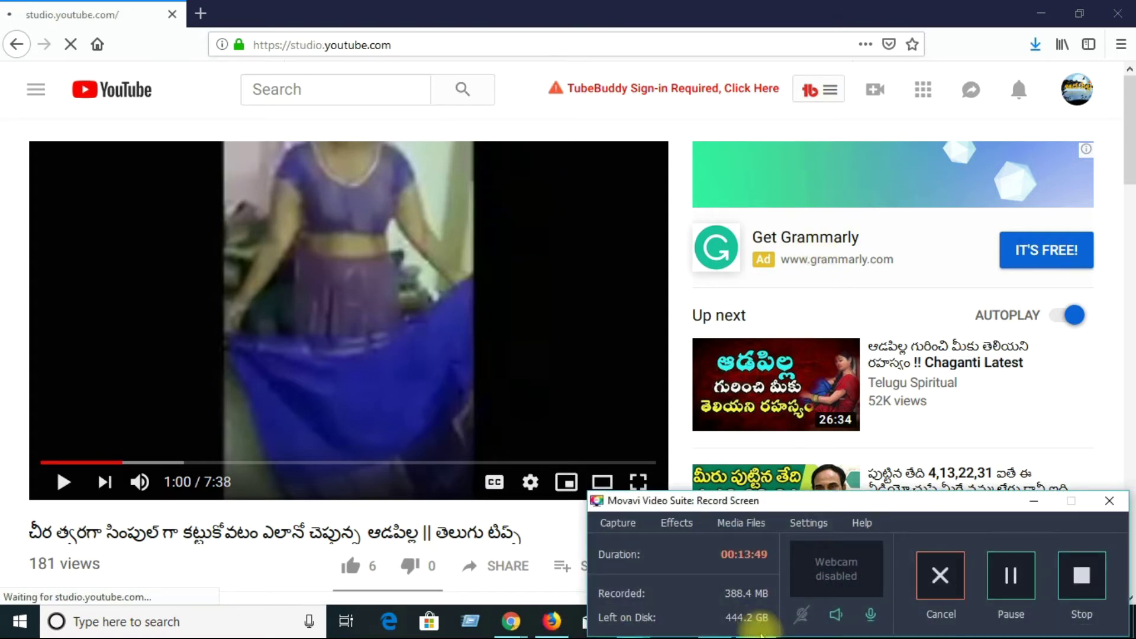
pyautogui.click(1010, 573)
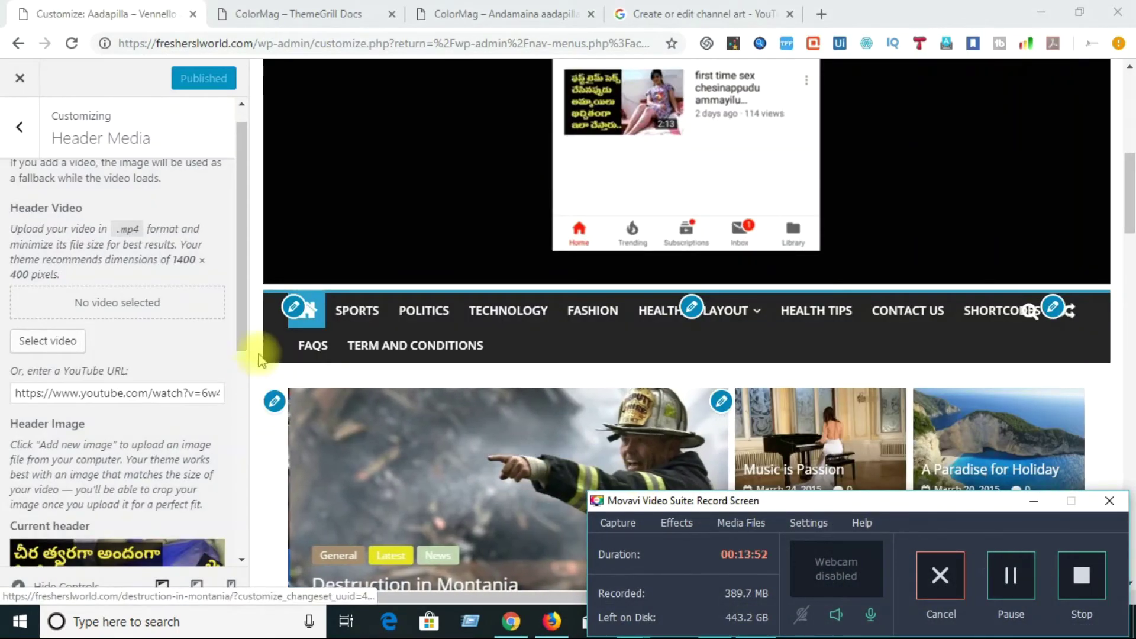
# Review the header video, current header image and uploaded headers against the site preview, and leave the Header Media section.
pyautogui.click(246, 322)
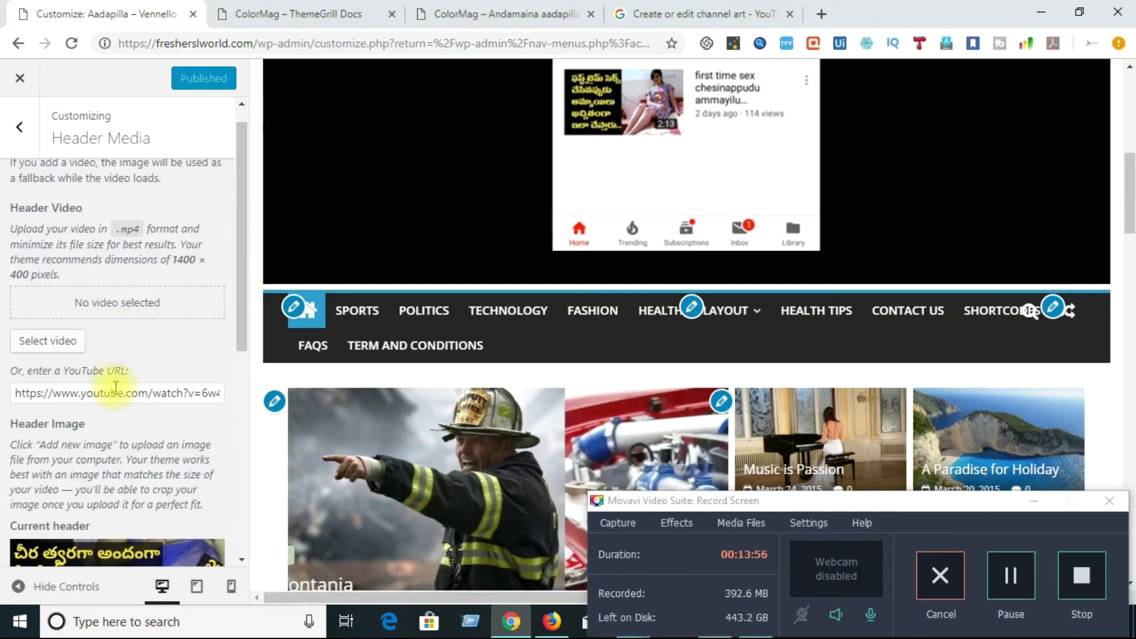
pyautogui.moveTo(236, 337); pyautogui.dragTo(237, 427)
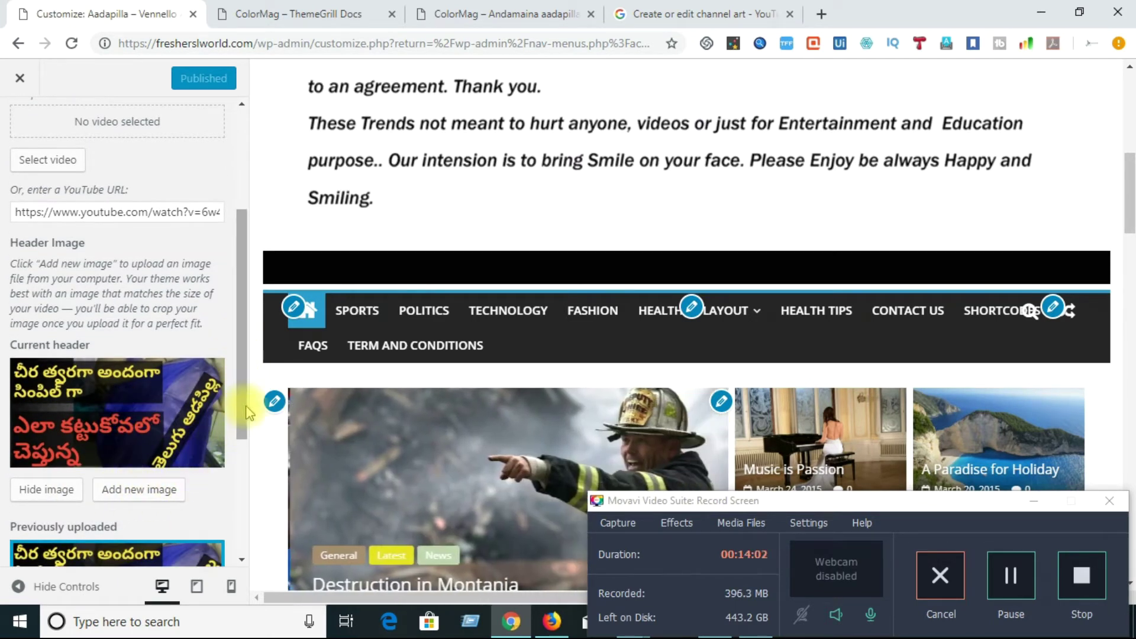
pyautogui.moveTo(243, 406); pyautogui.dragTo(241, 541)
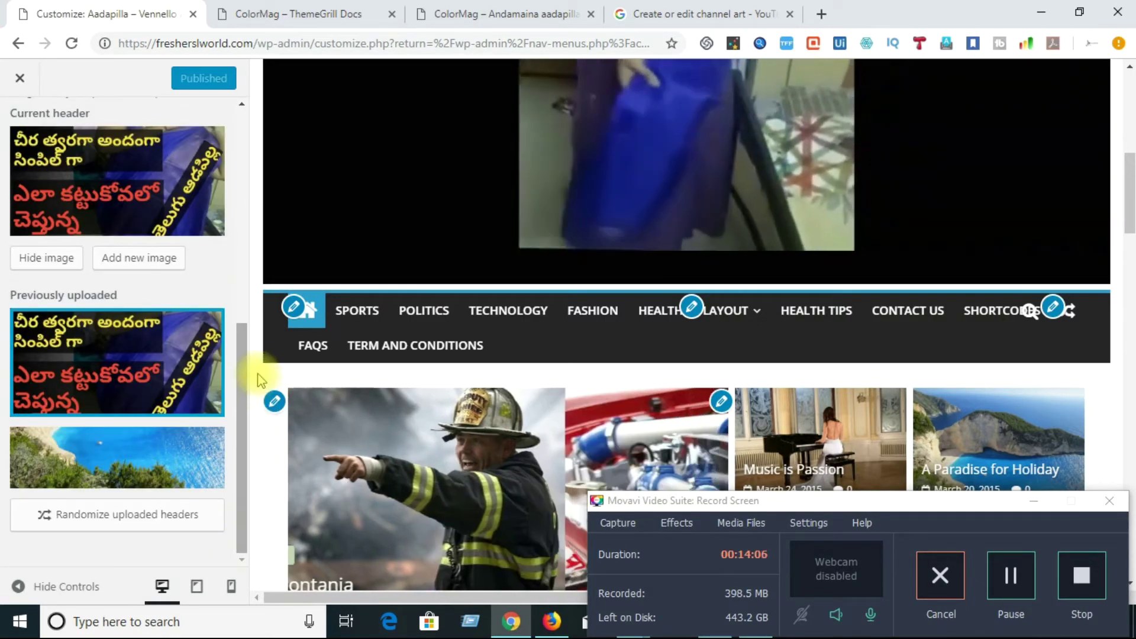
pyautogui.moveTo(248, 378); pyautogui.dragTo(245, 157)
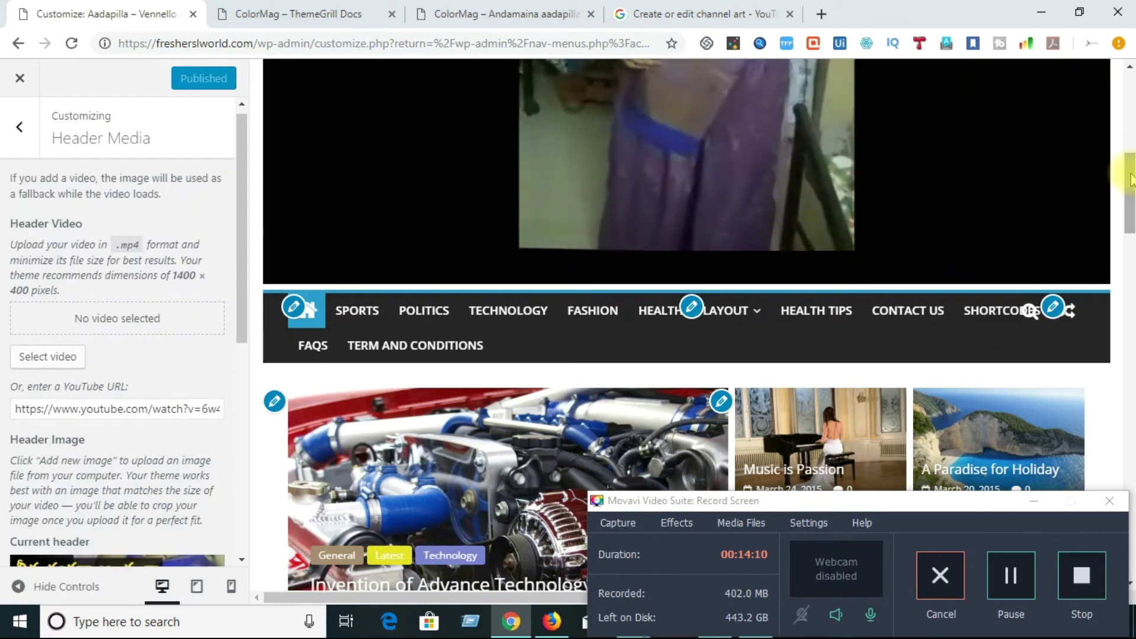
pyautogui.rightClick(1131, 124)
pyautogui.click(1131, 82)
pyautogui.scroll(4, 1132, 83)
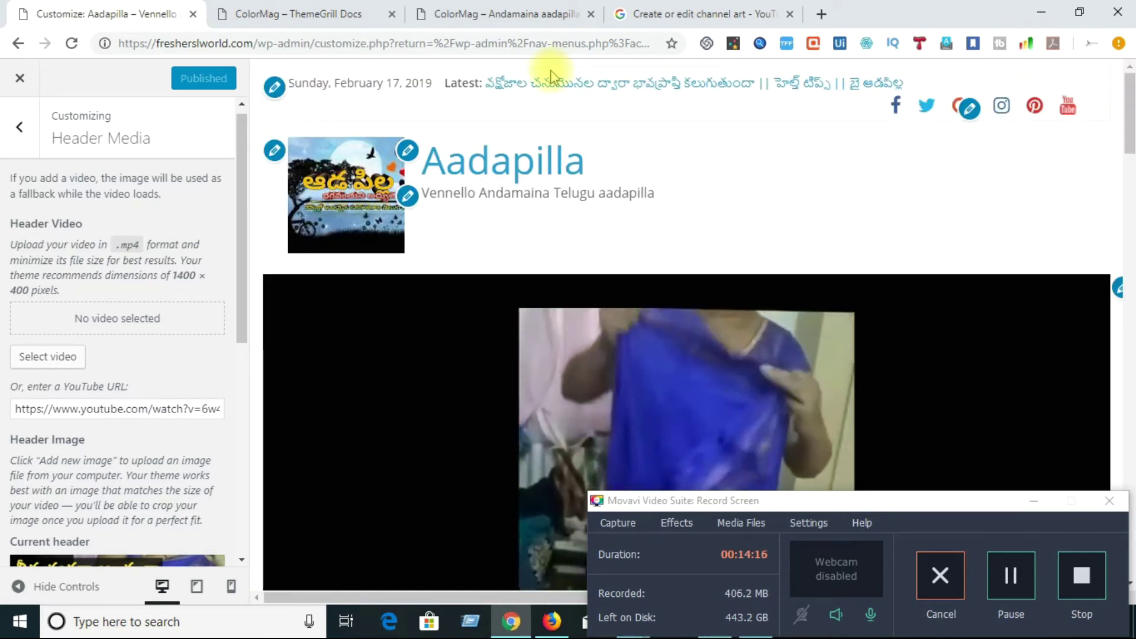
pyautogui.click(27, 124)
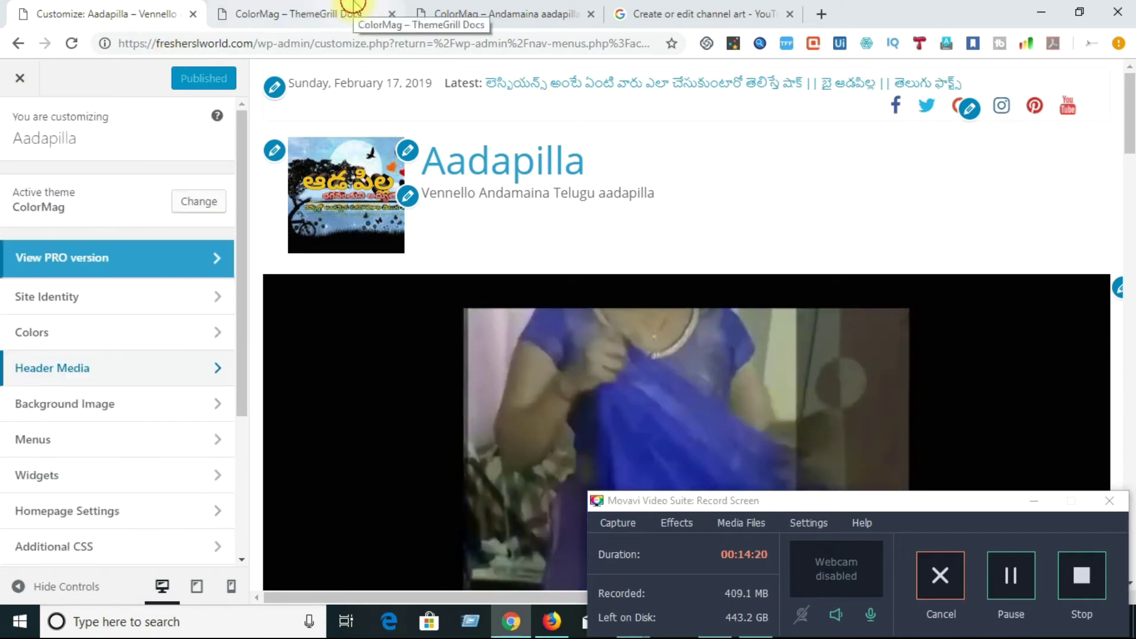
# Read the Header Logo, Header Image Position and Breaking News instructions under Header Options in the ColorMag documentation.
pyautogui.click(343, 14)
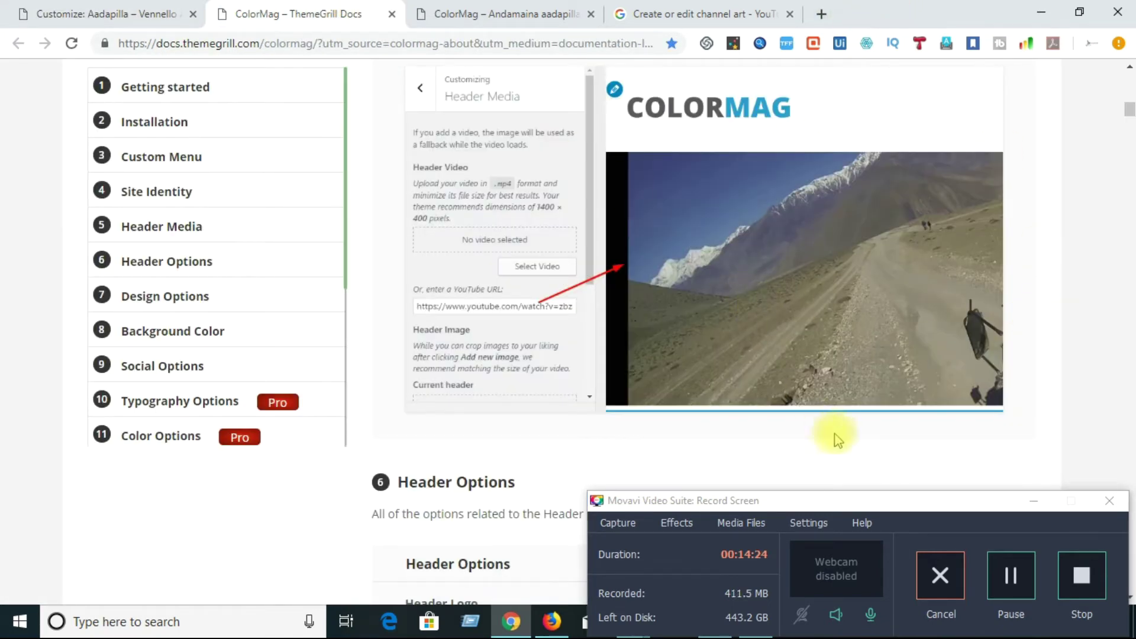
pyautogui.click(1034, 500)
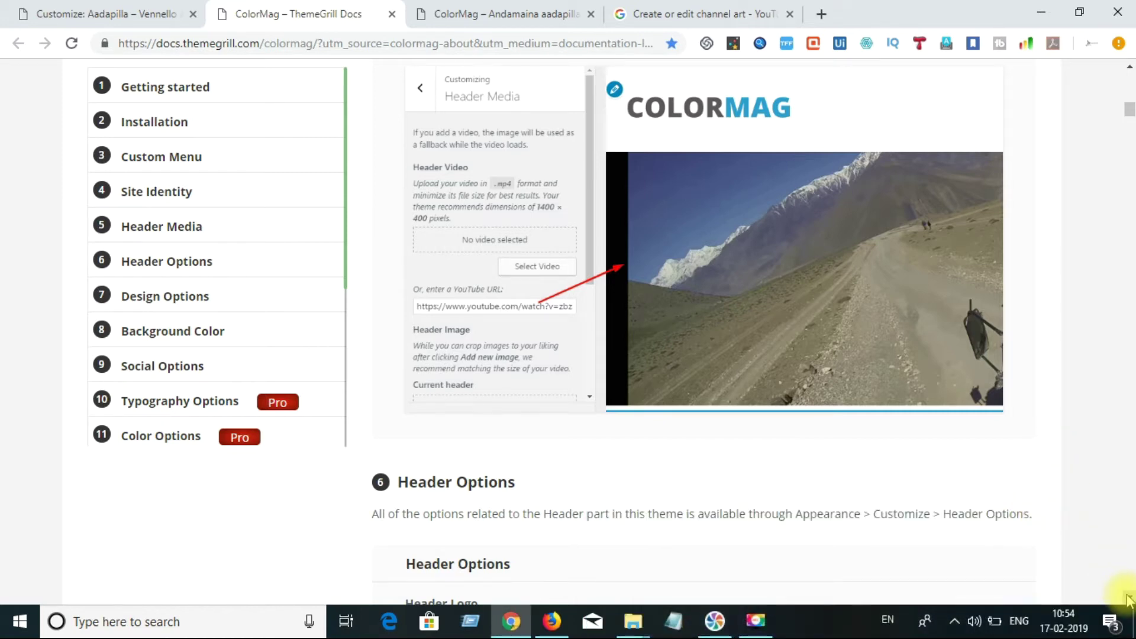
pyautogui.scroll(-5, 1129, 600)
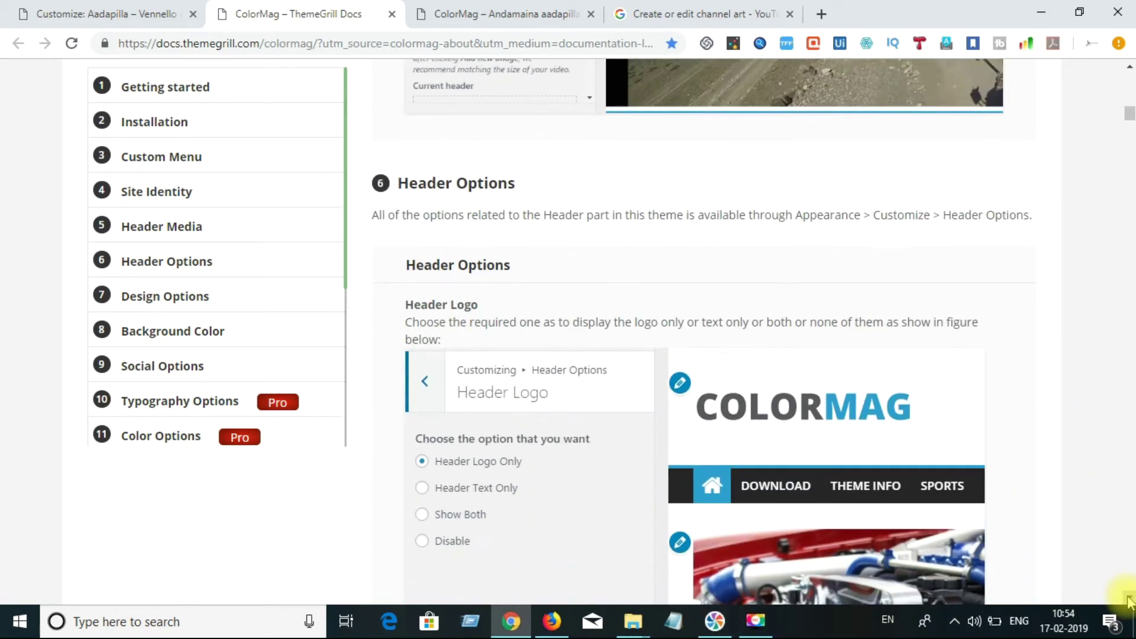
pyautogui.scroll(-1, 1129, 600)
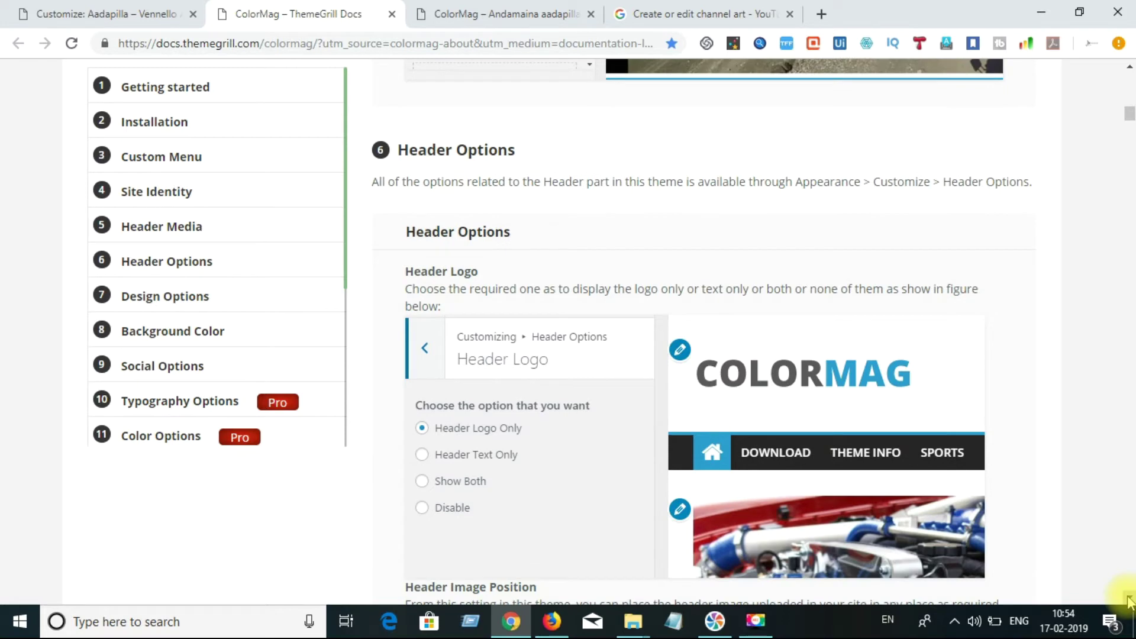
pyautogui.scroll(-4, 1129, 600)
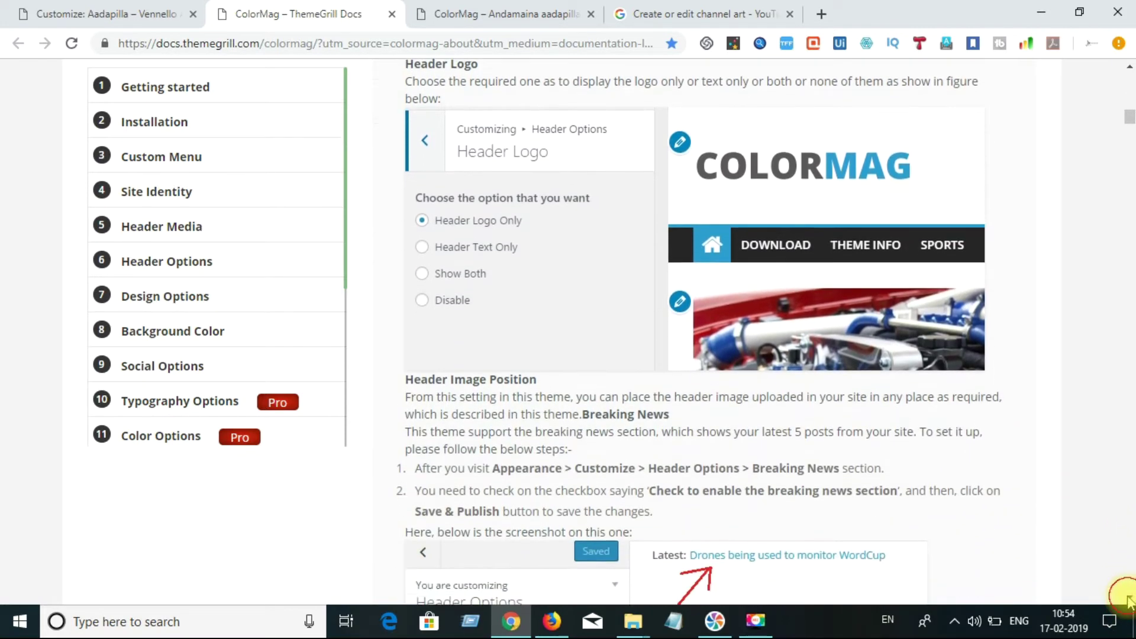
pyautogui.scroll(-1, 1129, 599)
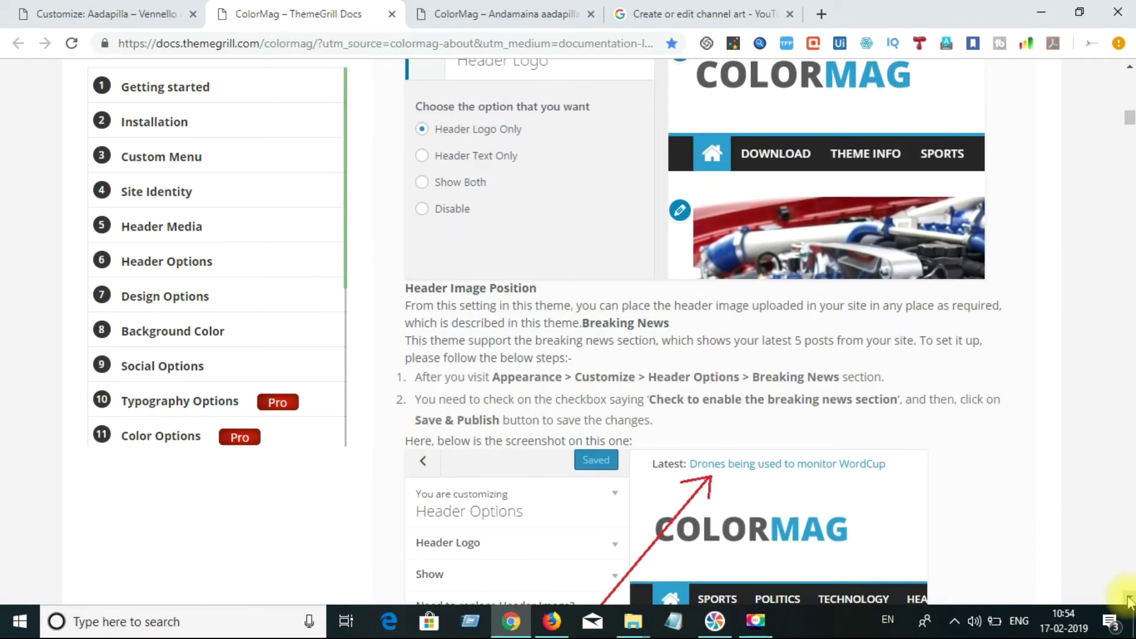
pyautogui.scroll(-1, 1129, 599)
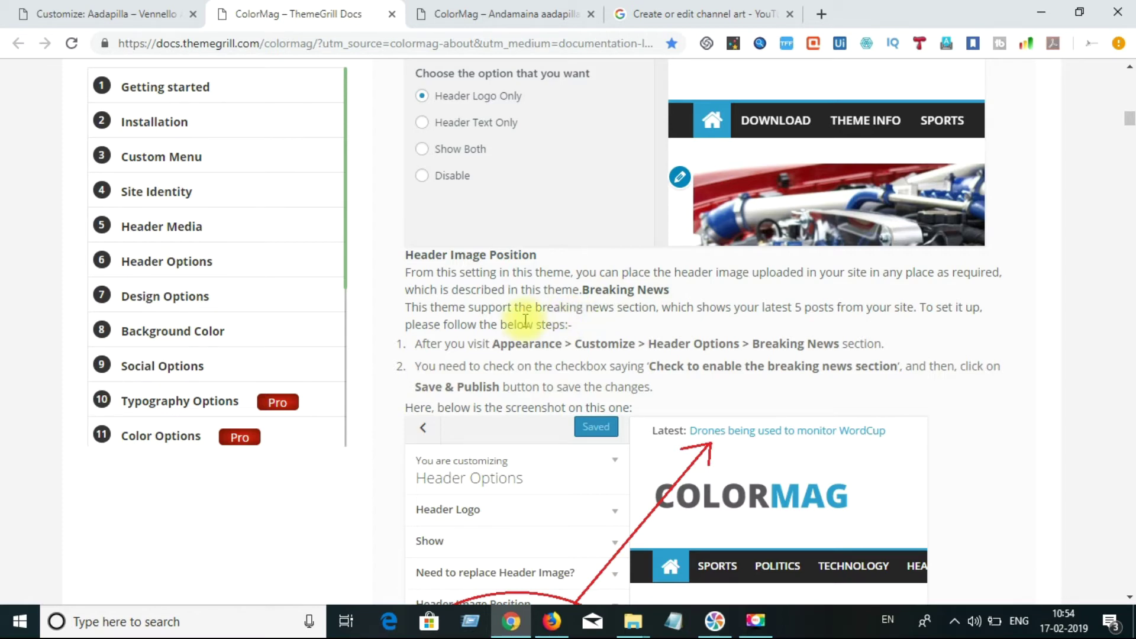
# Recheck the customizer's Header Media section, leave it and return to the documentation's Header Options instructions.
pyautogui.click(114, 18)
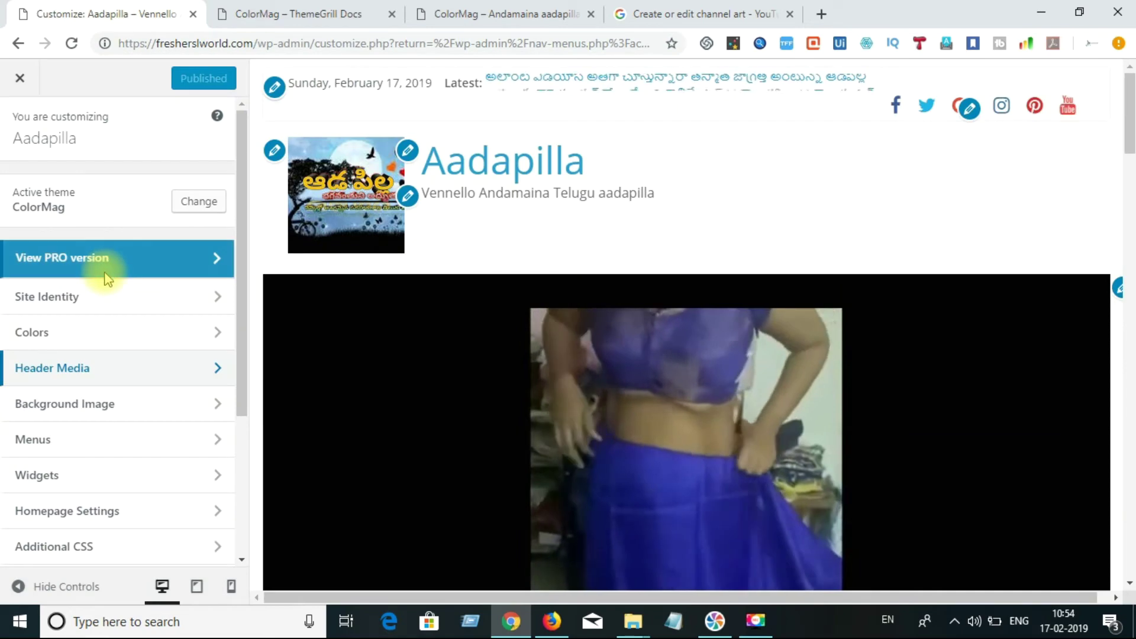
pyautogui.click(75, 381)
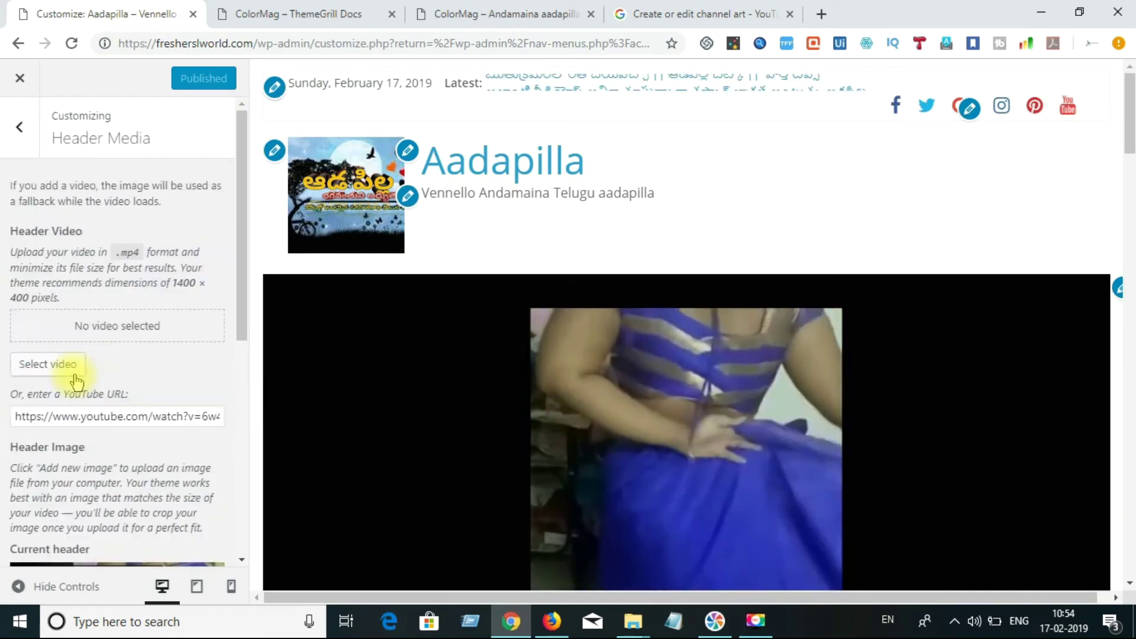
pyautogui.moveTo(239, 235)
pyautogui.mouseDown()
pyautogui.moveTo(229, 510)
pyautogui.moveTo(242, 235)
pyautogui.mouseUp()
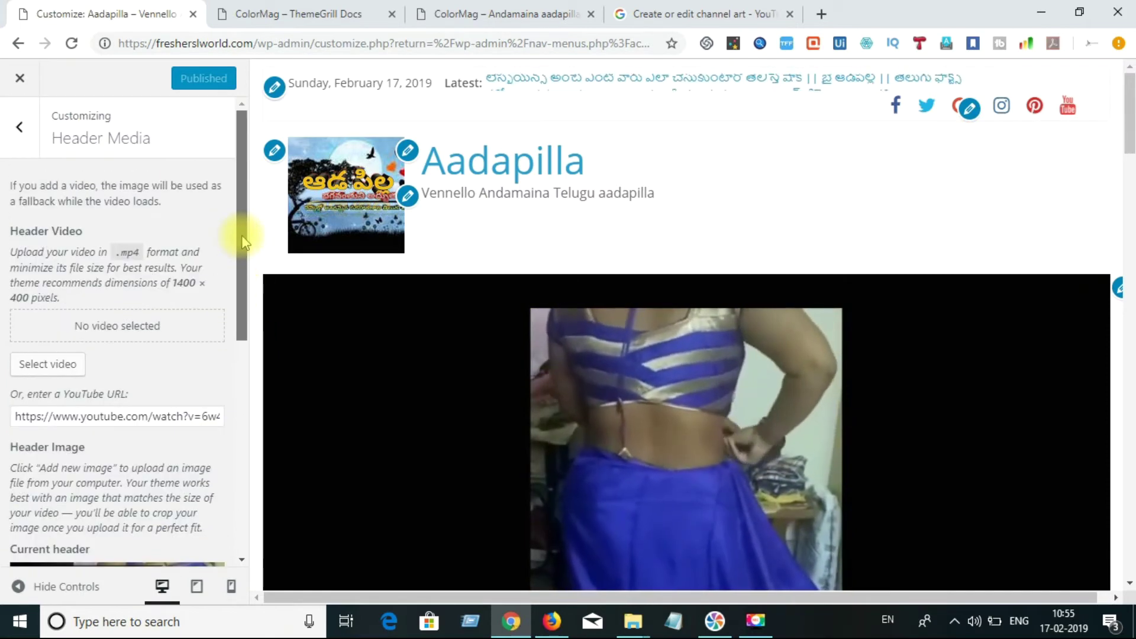
pyautogui.click(25, 129)
pyautogui.click(312, 9)
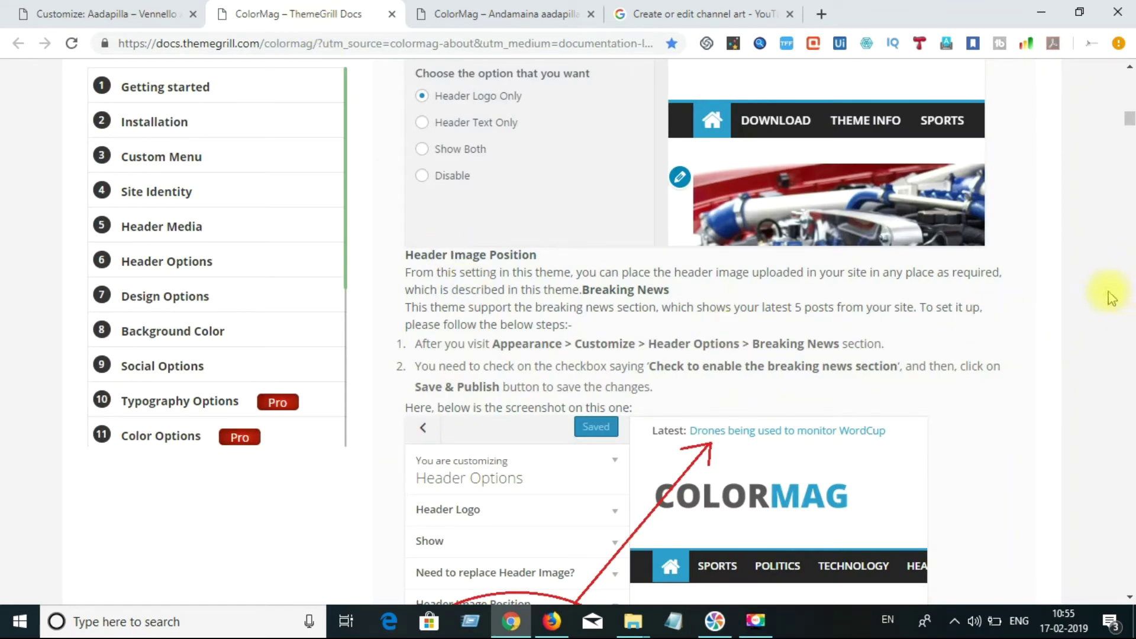
# Check the Header Image Position and Breaking News instructions in the documentation, and open Header Options in the customizer.
pyautogui.click(1130, 68)
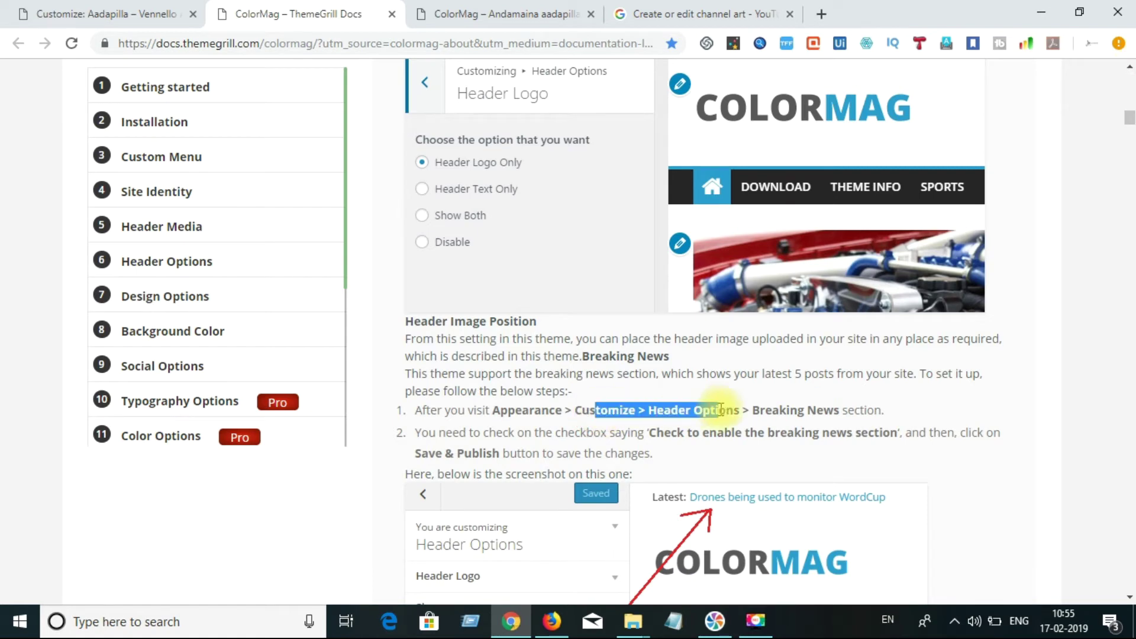
pyautogui.click(45, 13)
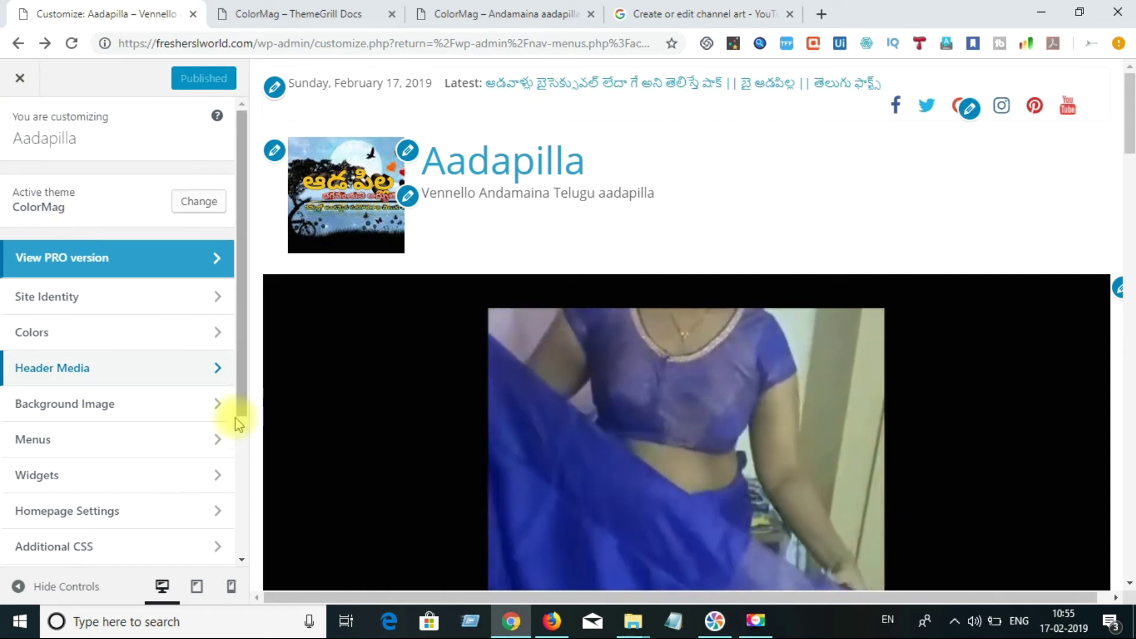
pyautogui.click(238, 435)
pyautogui.scroll(-1, 237, 435)
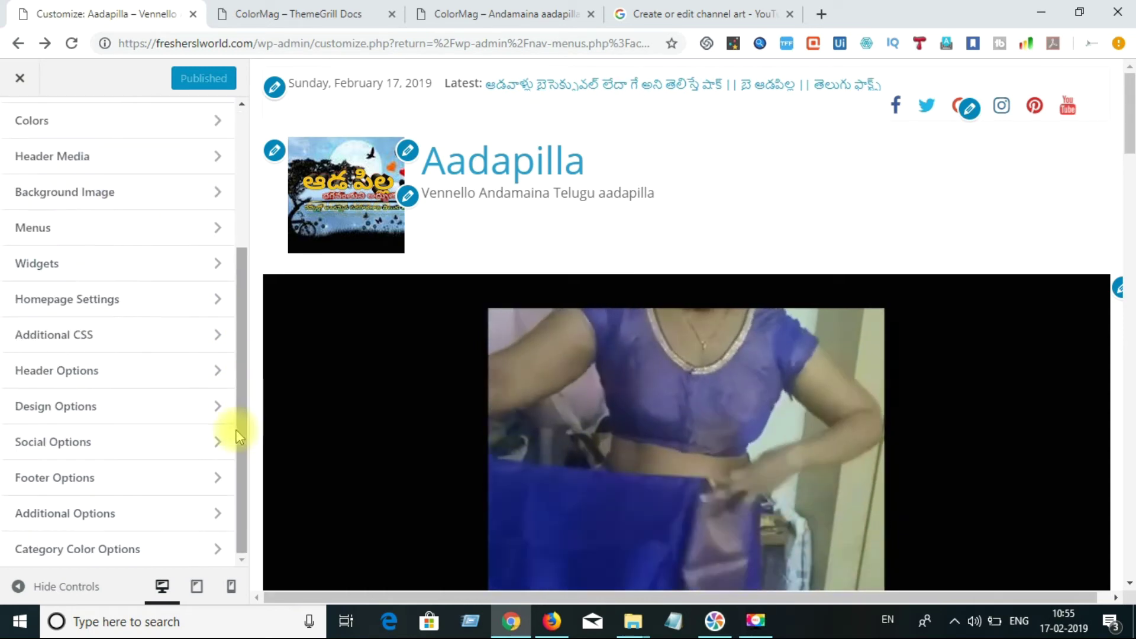
pyautogui.click(89, 372)
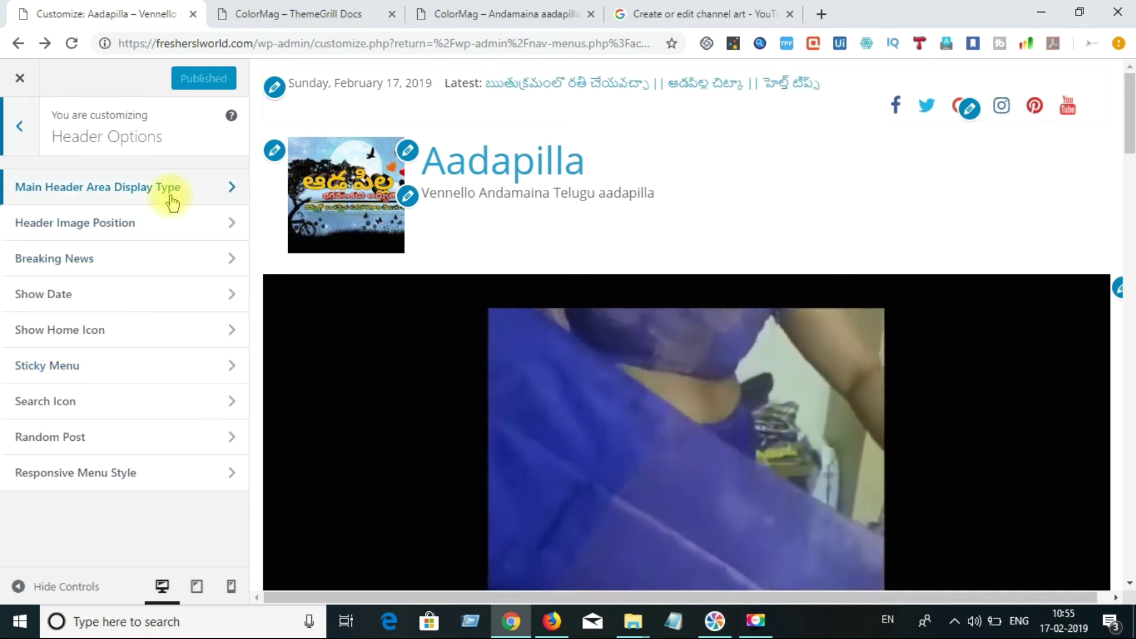
# Try the third and second layouts for the Main Header Area Display Type, restore the first layout and return to Header Options.
pyautogui.click(171, 199)
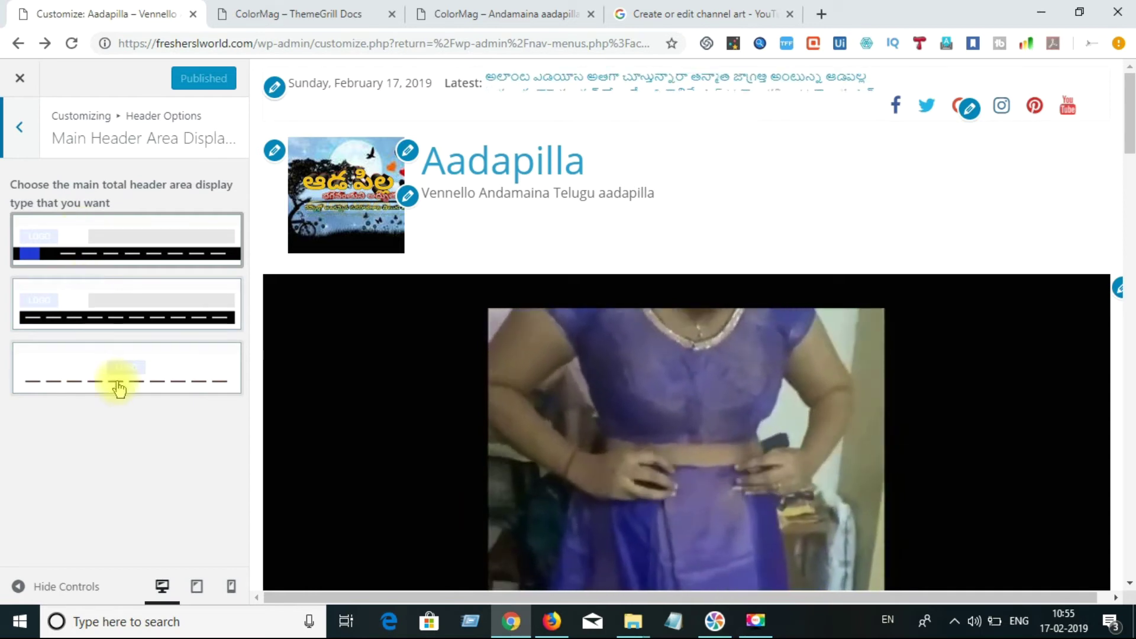
pyautogui.click(118, 384)
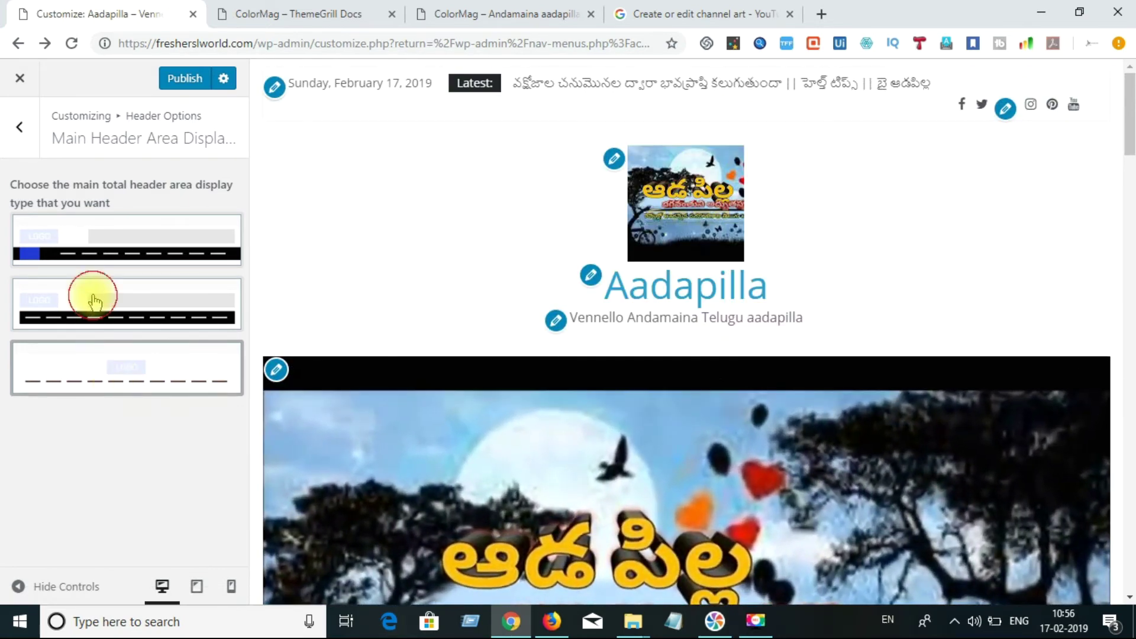
pyautogui.click(94, 302)
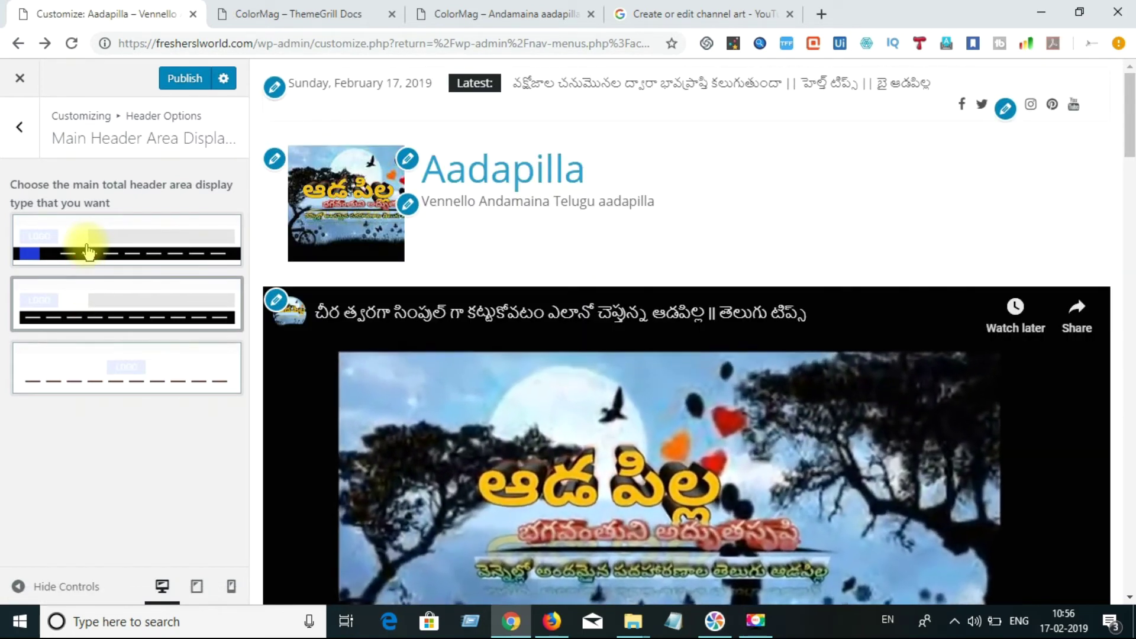
pyautogui.click(87, 251)
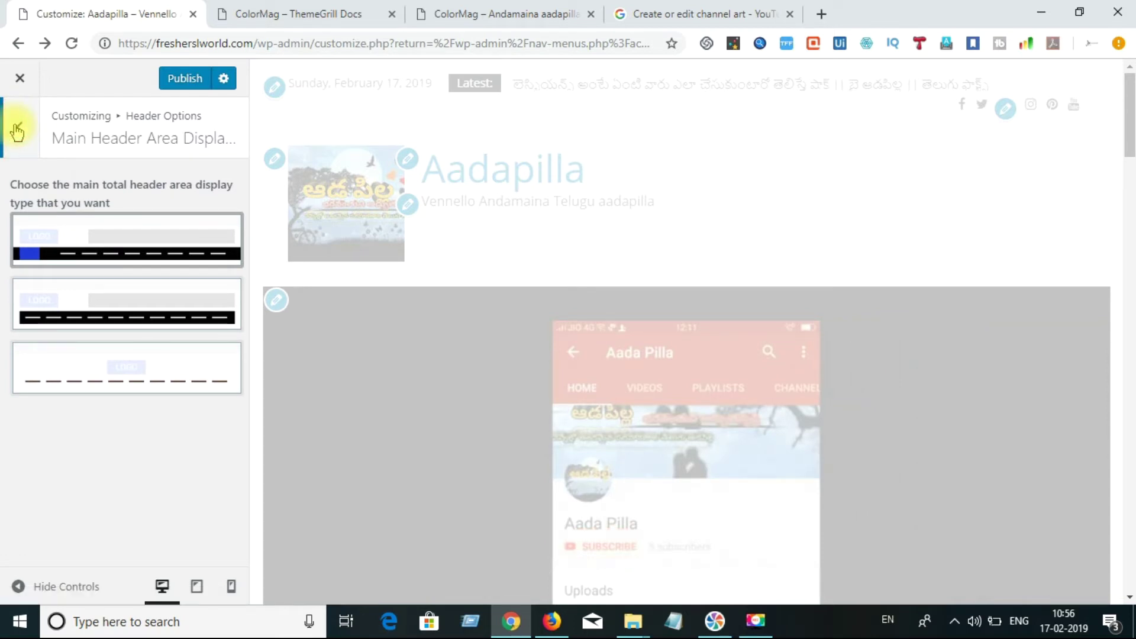
pyautogui.click(17, 131)
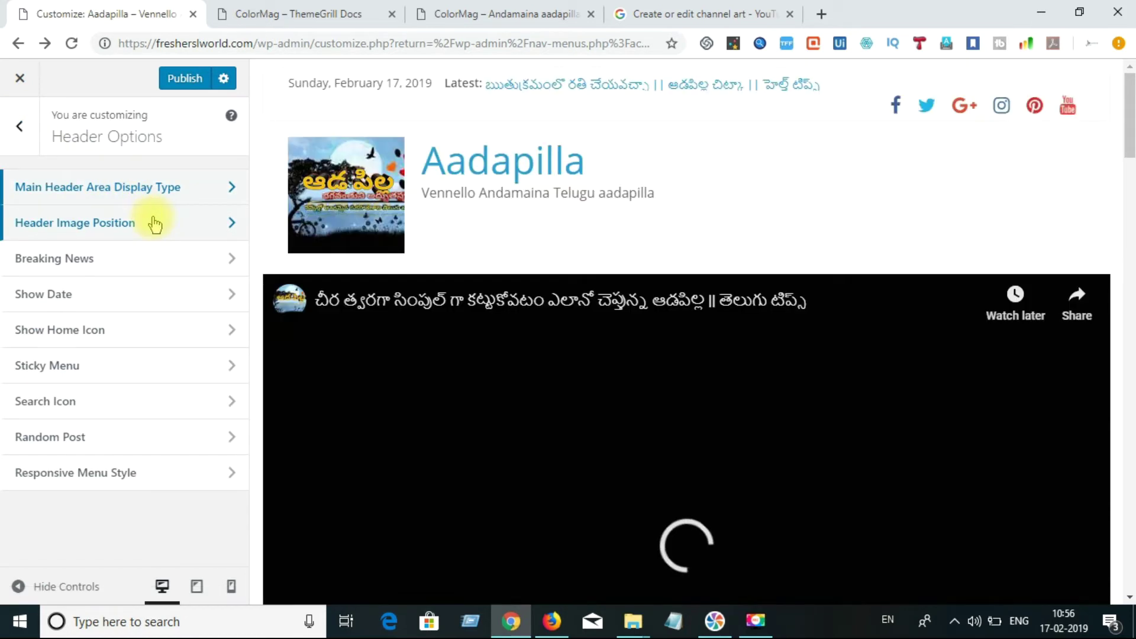
# Under Header Image Position, make the header image link back to the home page.
pyautogui.click(155, 224)
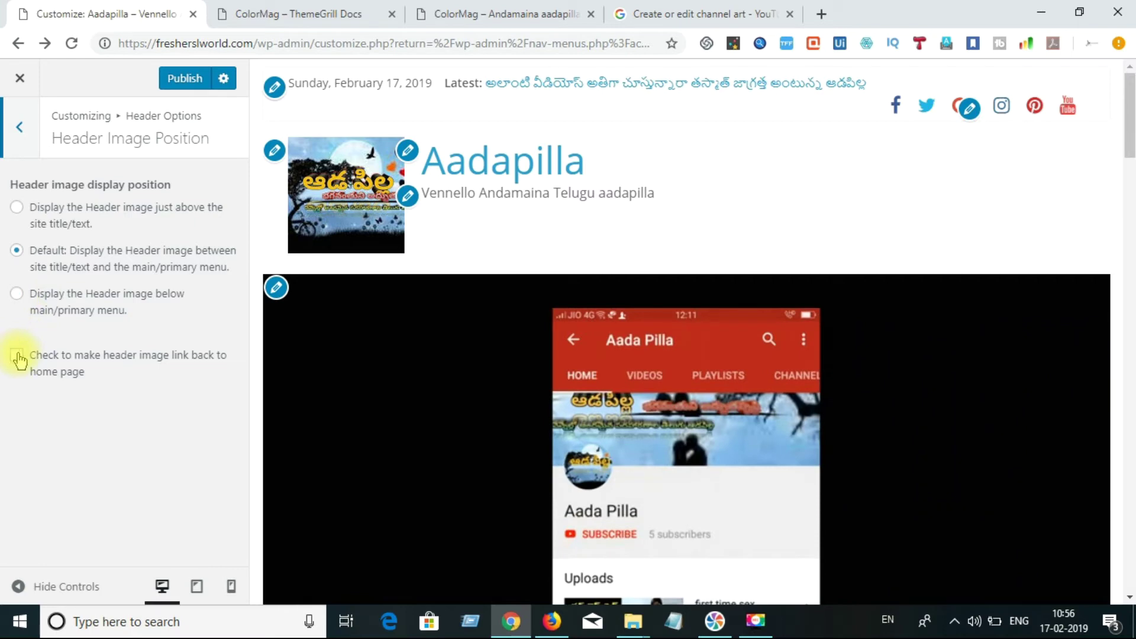
pyautogui.click(18, 355)
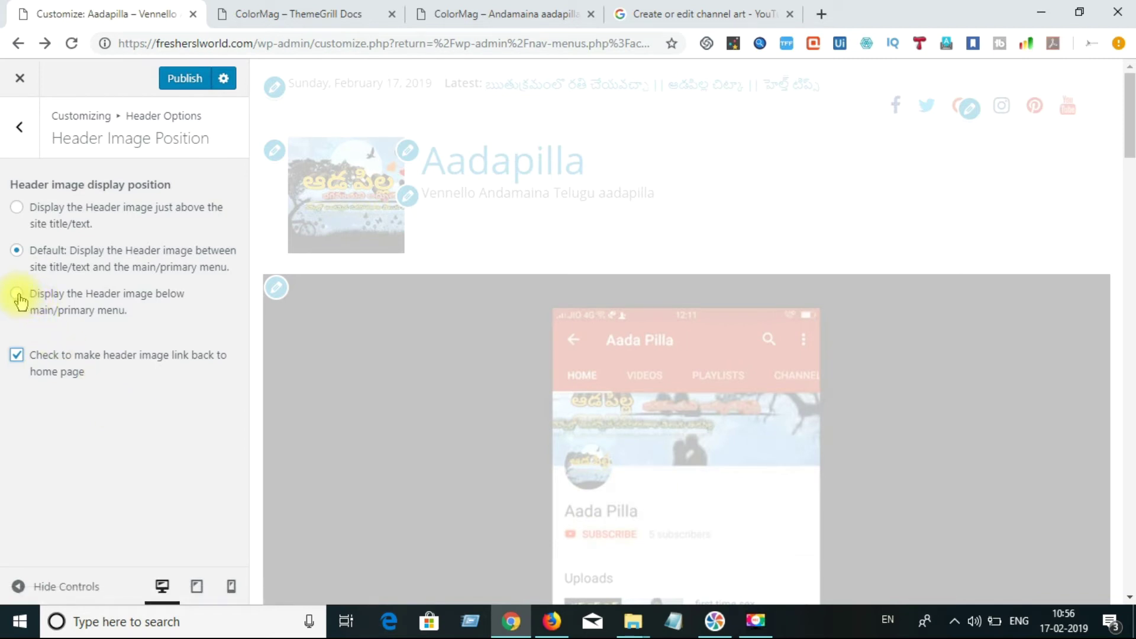
# Try the header image above the site title and below the primary menu, restore the default position and publish the header settings.
pyautogui.click(18, 209)
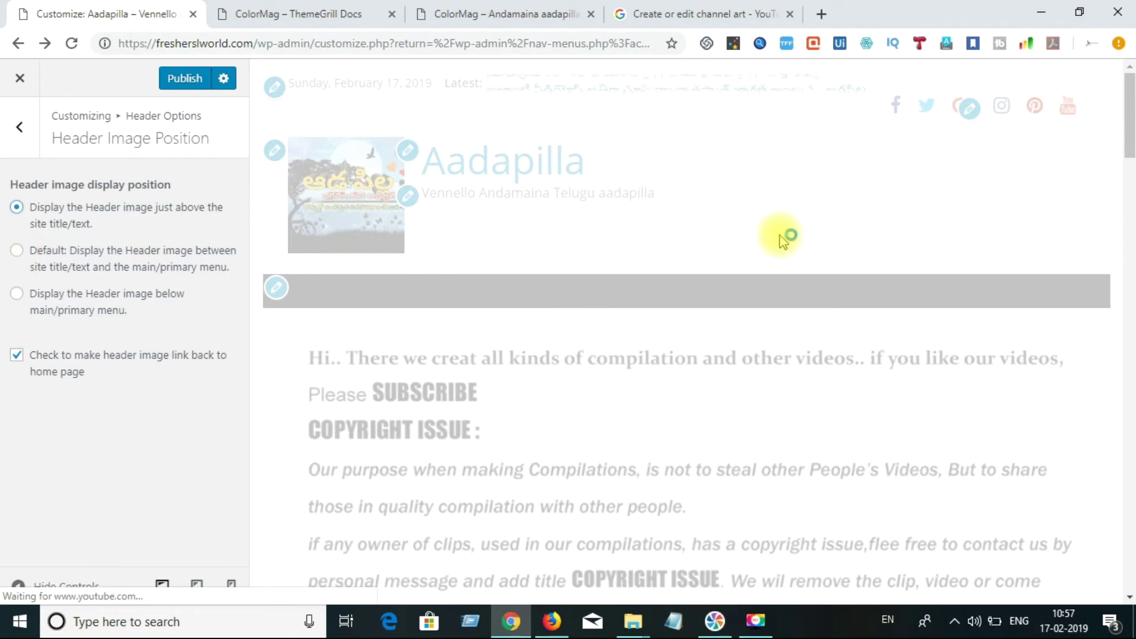
pyautogui.click(1131, 200)
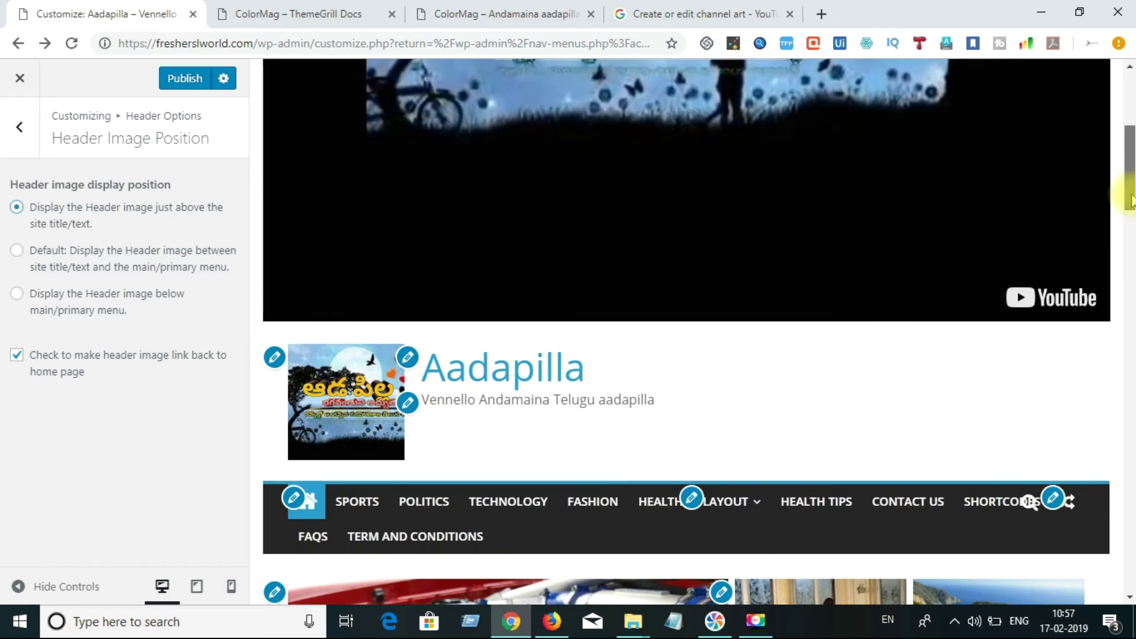
pyautogui.scroll(2, 1131, 177)
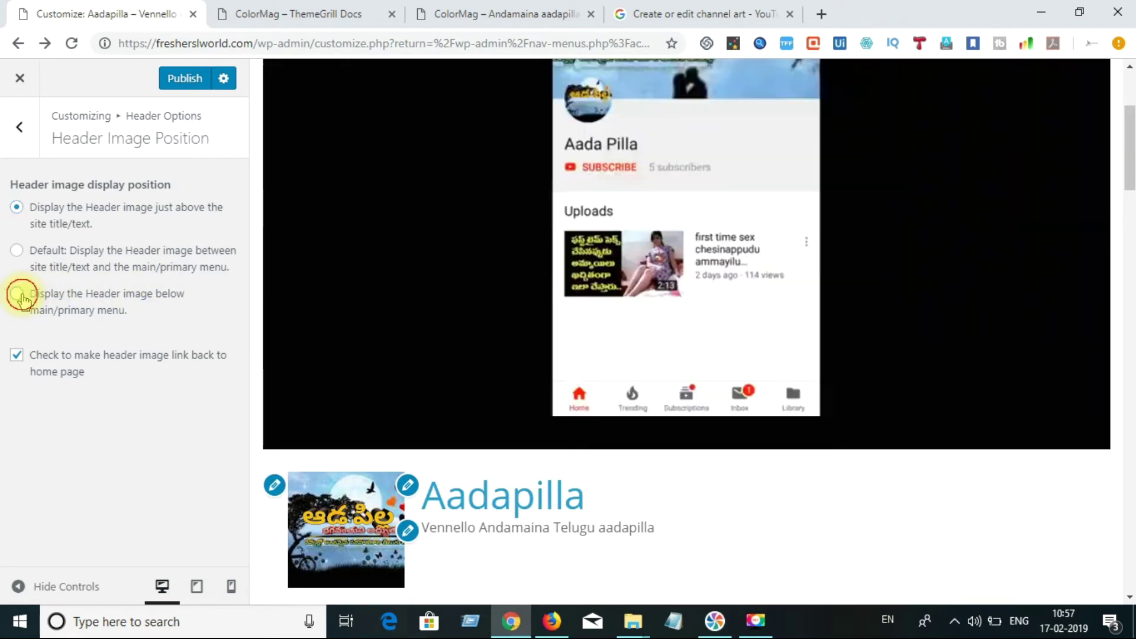
pyautogui.click(22, 300)
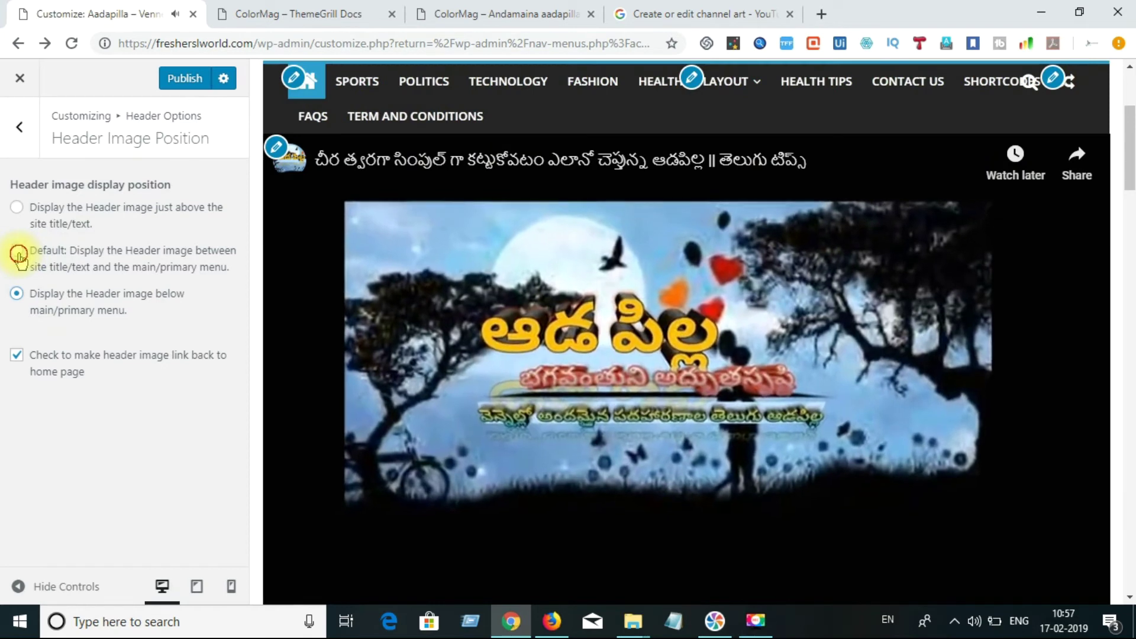
pyautogui.click(18, 253)
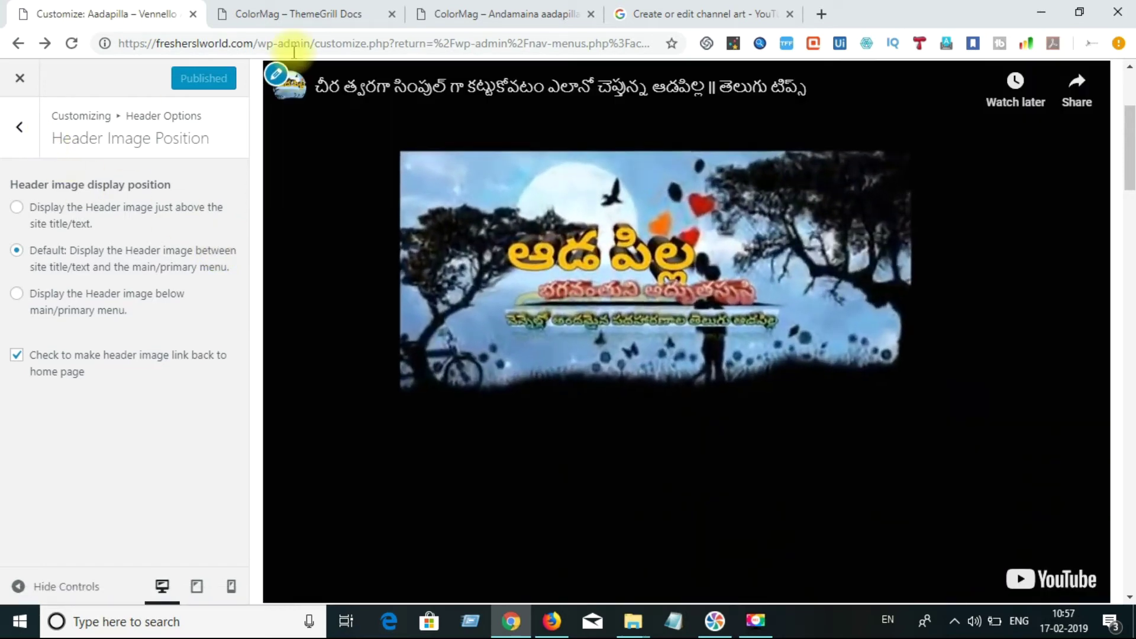
# Read the documentation's Breaking News instructions and check the matching Breaking News setting in the customizer's Header Options.
pyautogui.click(299, 14)
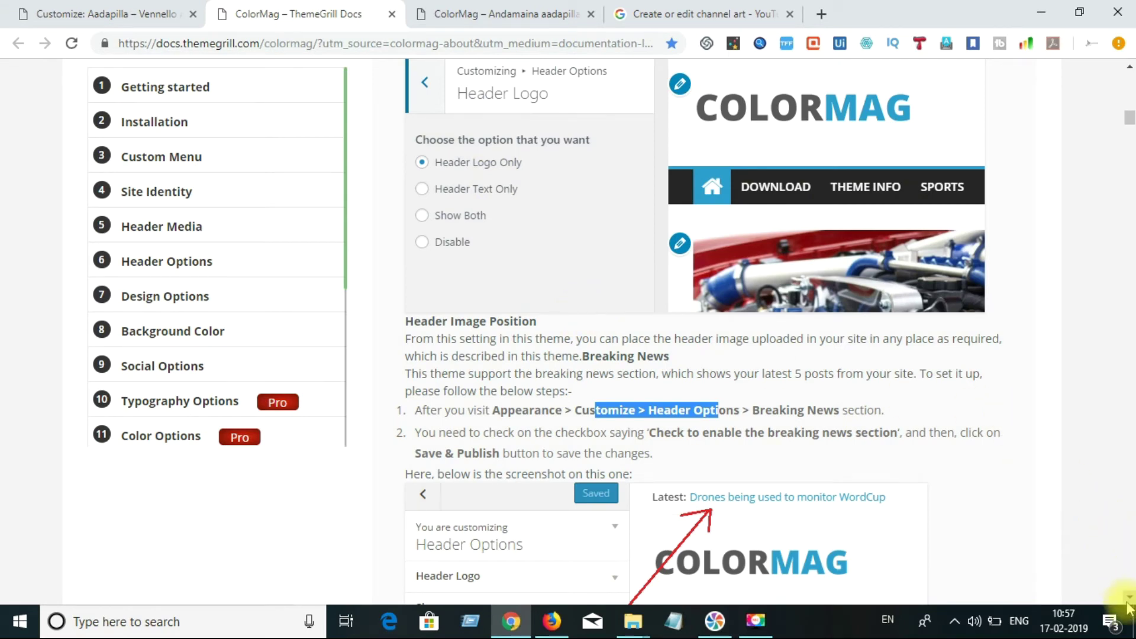
pyautogui.scroll(-4, 1127, 604)
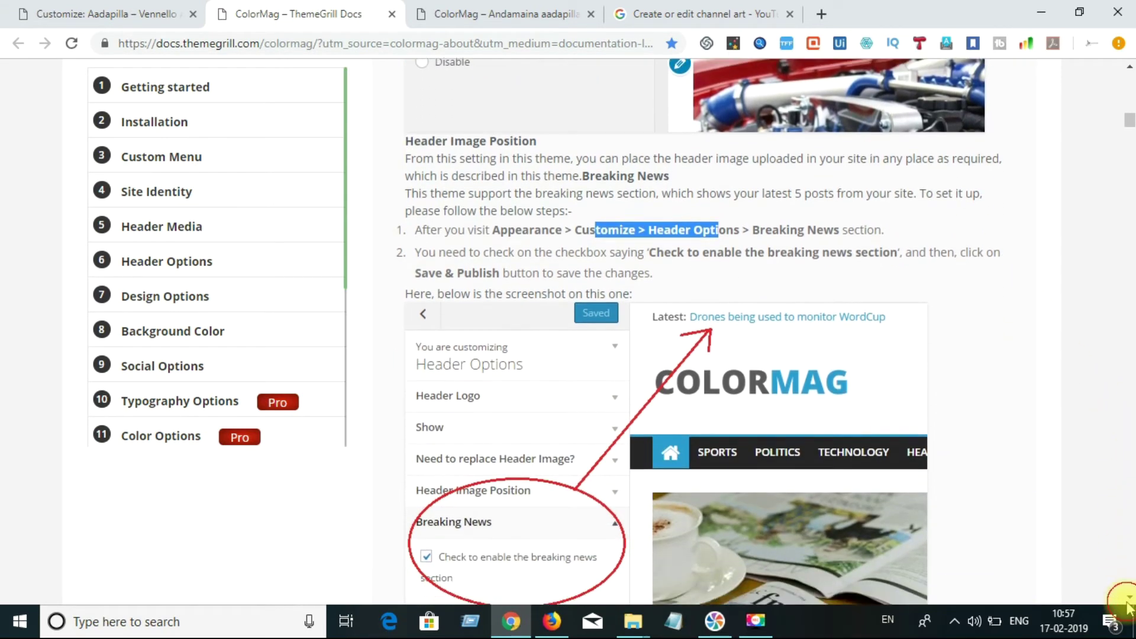
pyautogui.click(76, 11)
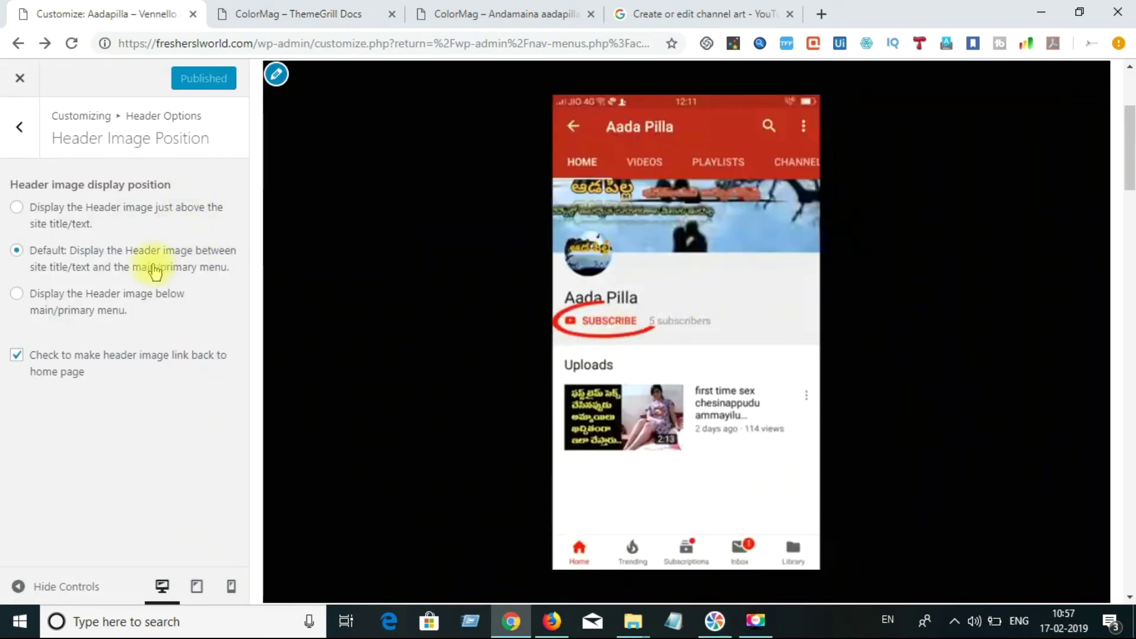
pyautogui.click(19, 130)
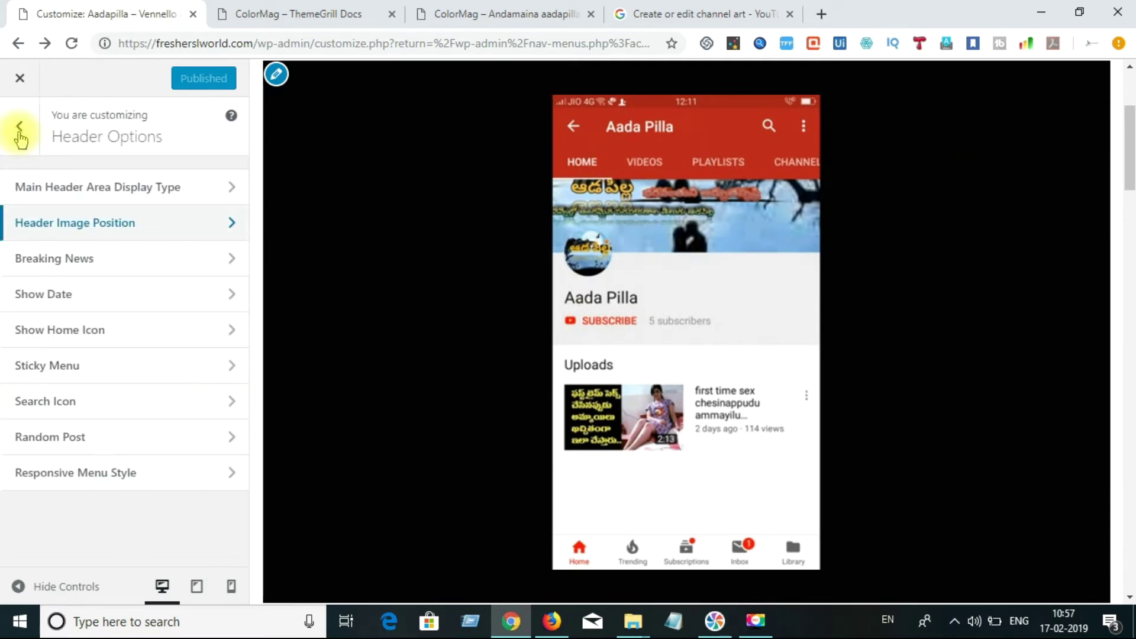
pyautogui.click(162, 260)
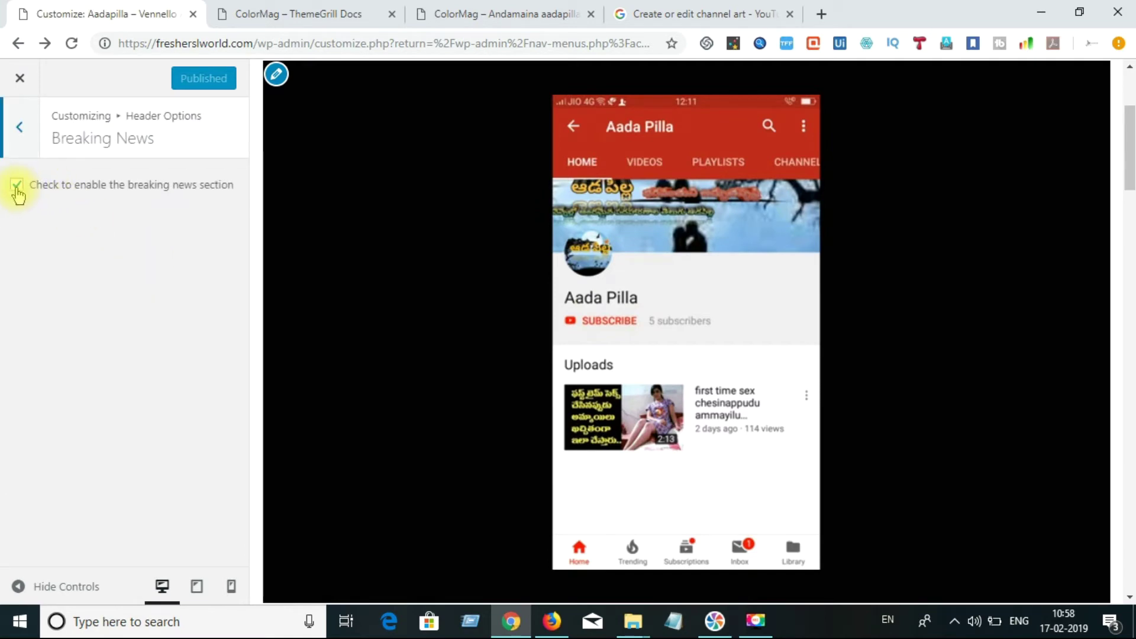
pyautogui.click(27, 135)
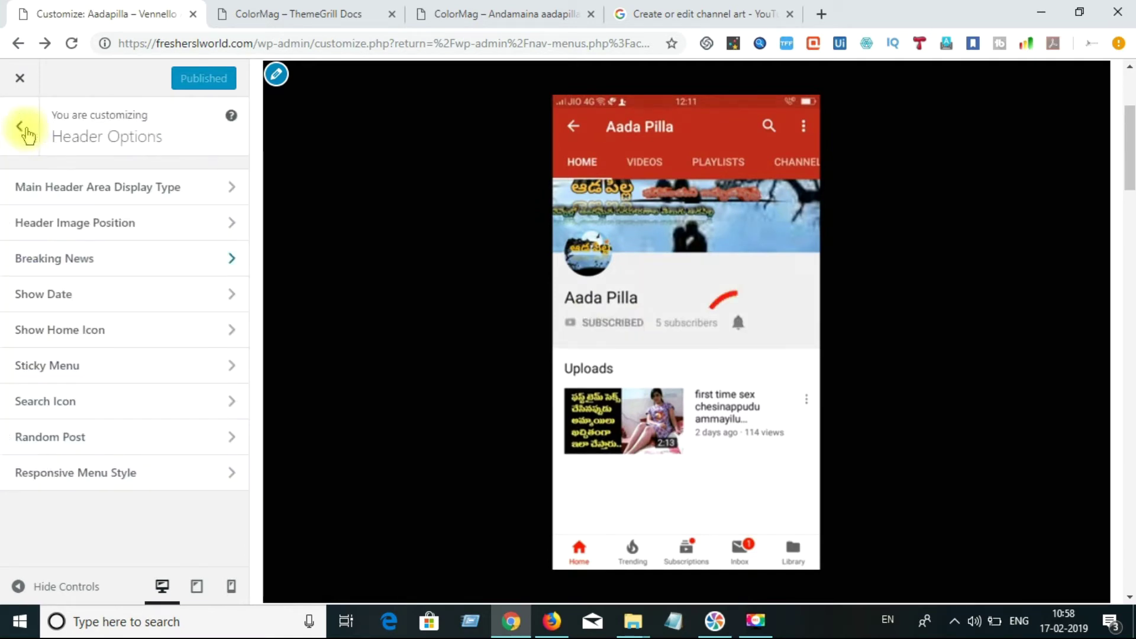
# Review the Show Date, Show Home Icon, Sticky Menu, Search Icon and Random Post settings under Header Options.
pyautogui.click(98, 310)
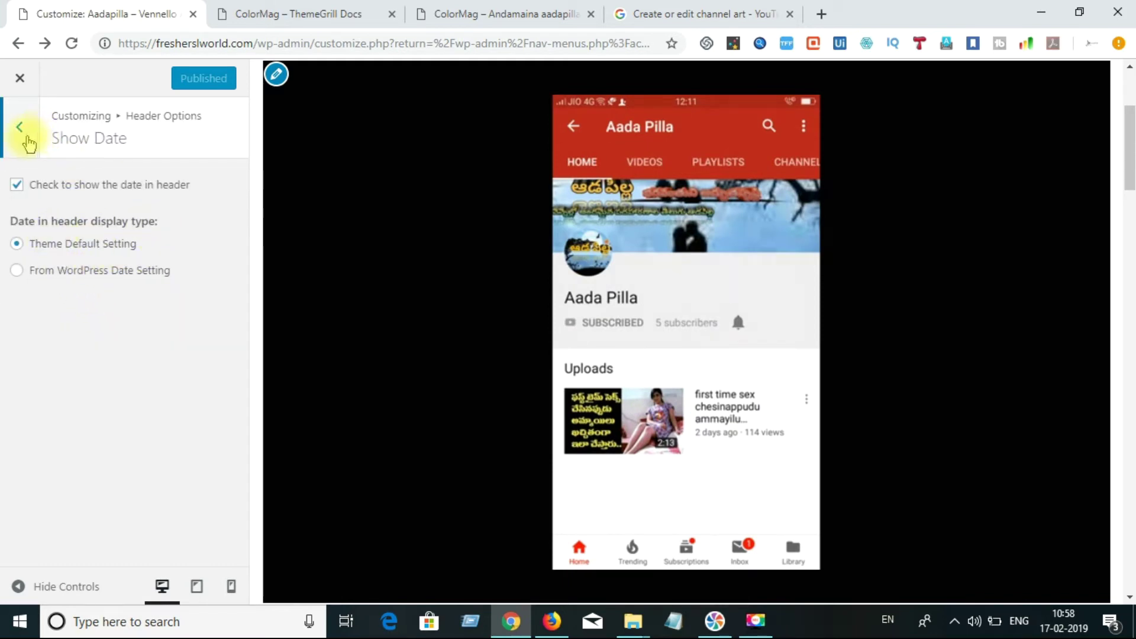
pyautogui.click(22, 130)
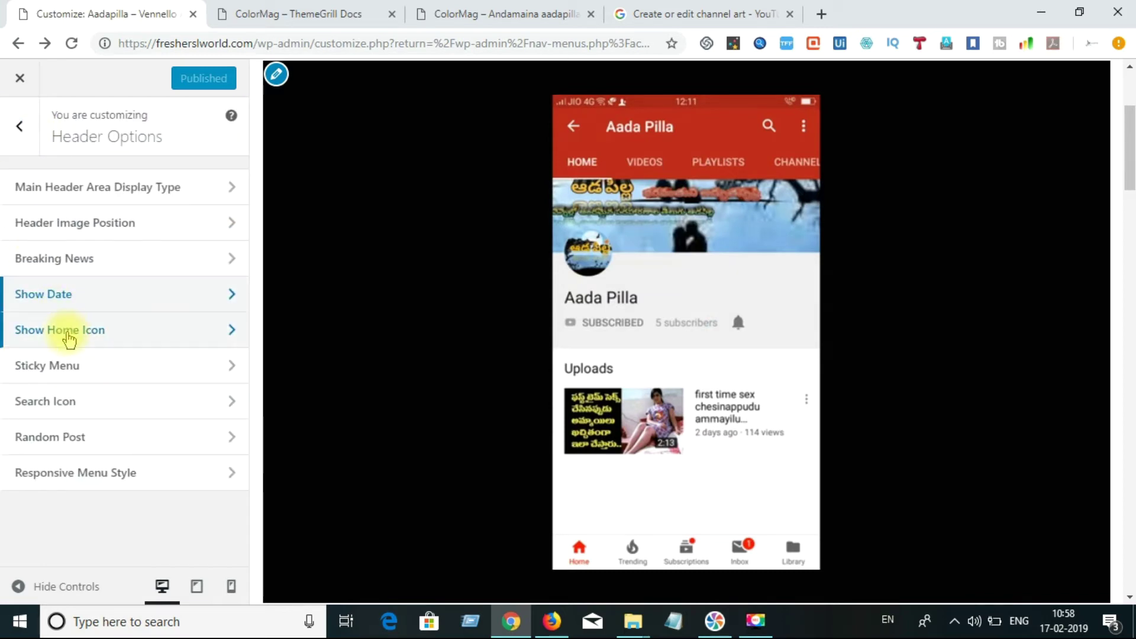
pyautogui.click(70, 331)
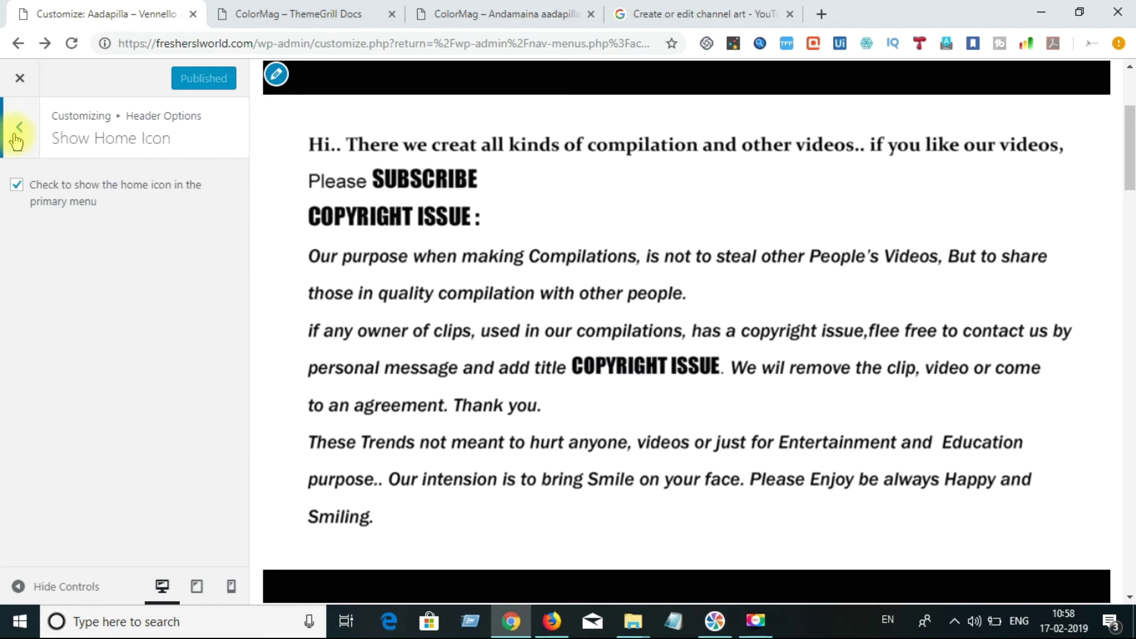
pyautogui.click(18, 136)
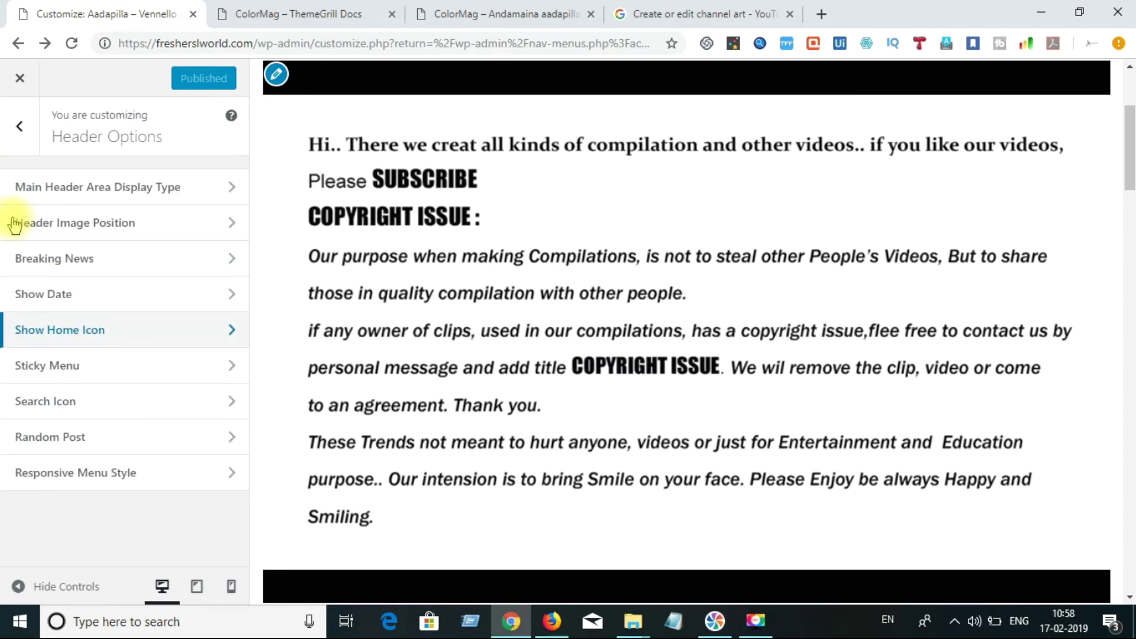
pyautogui.click(125, 371)
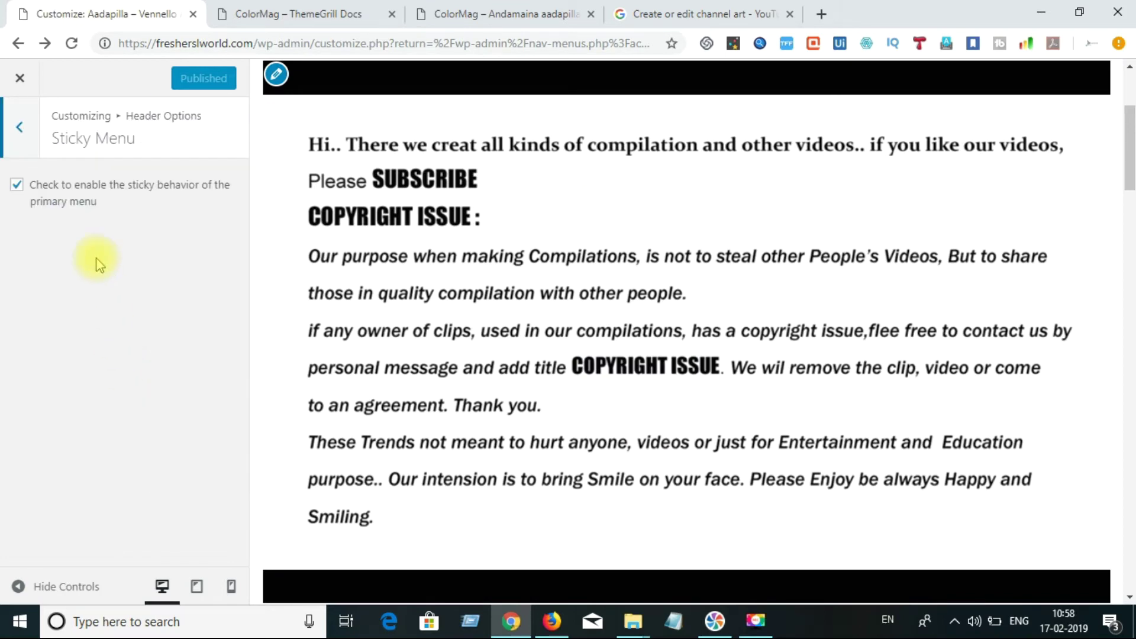
pyautogui.click(22, 130)
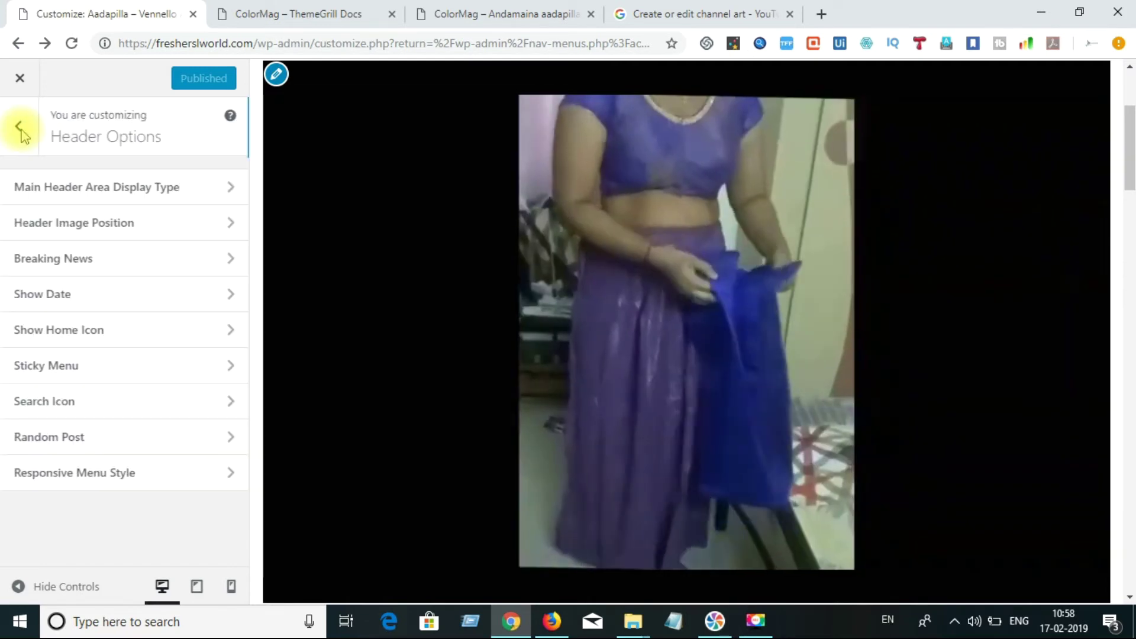
pyautogui.click(80, 412)
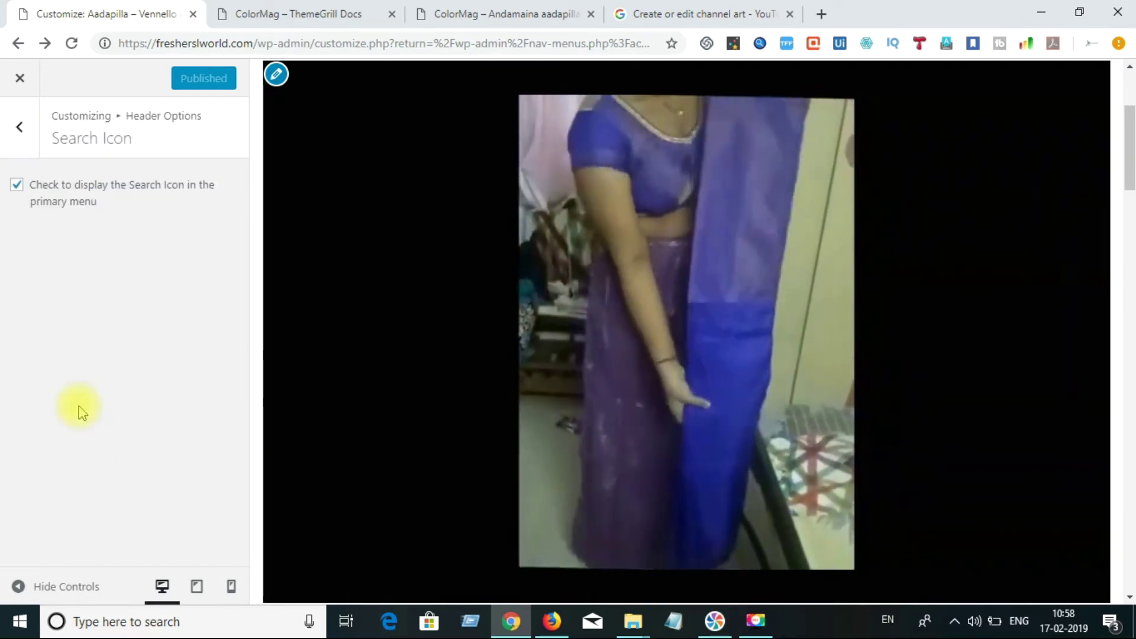
pyautogui.click(26, 142)
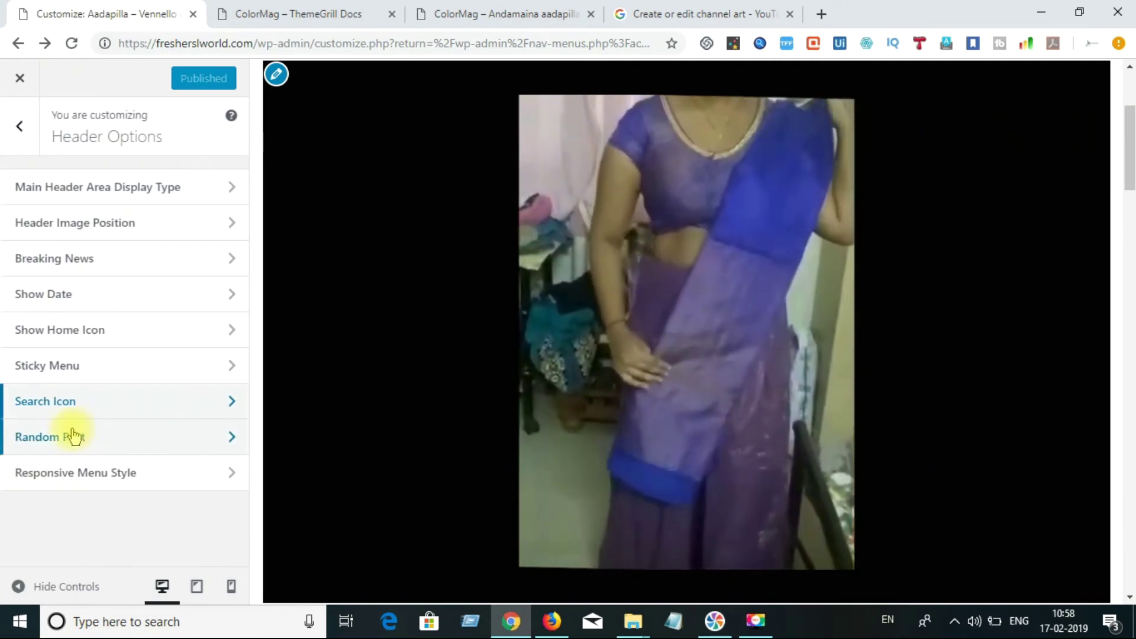
pyautogui.click(71, 438)
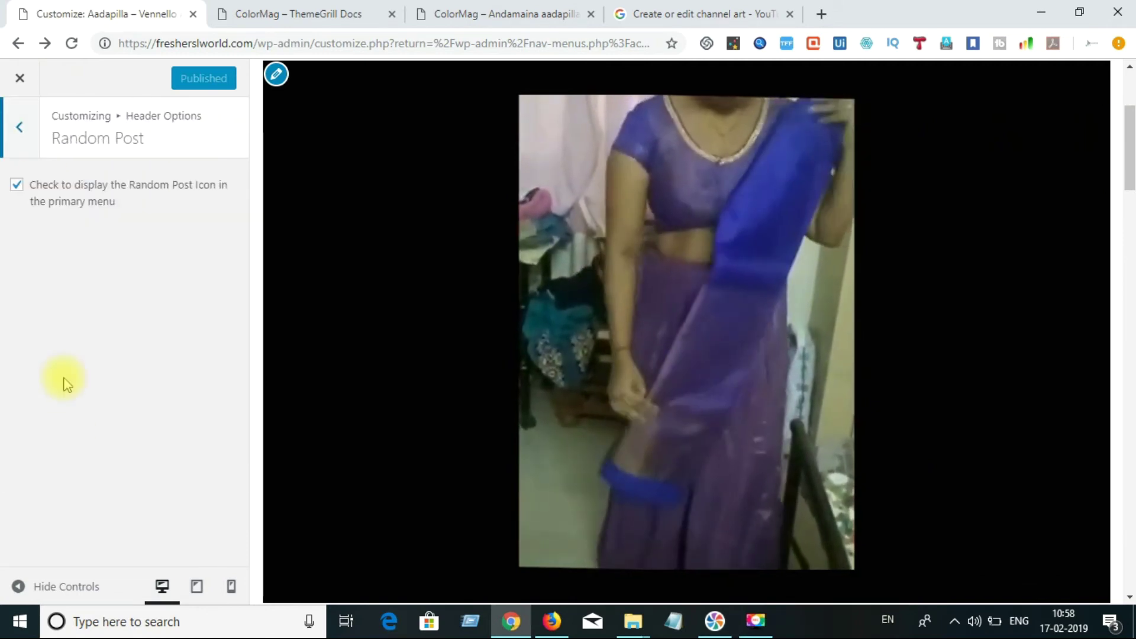
pyautogui.click(21, 137)
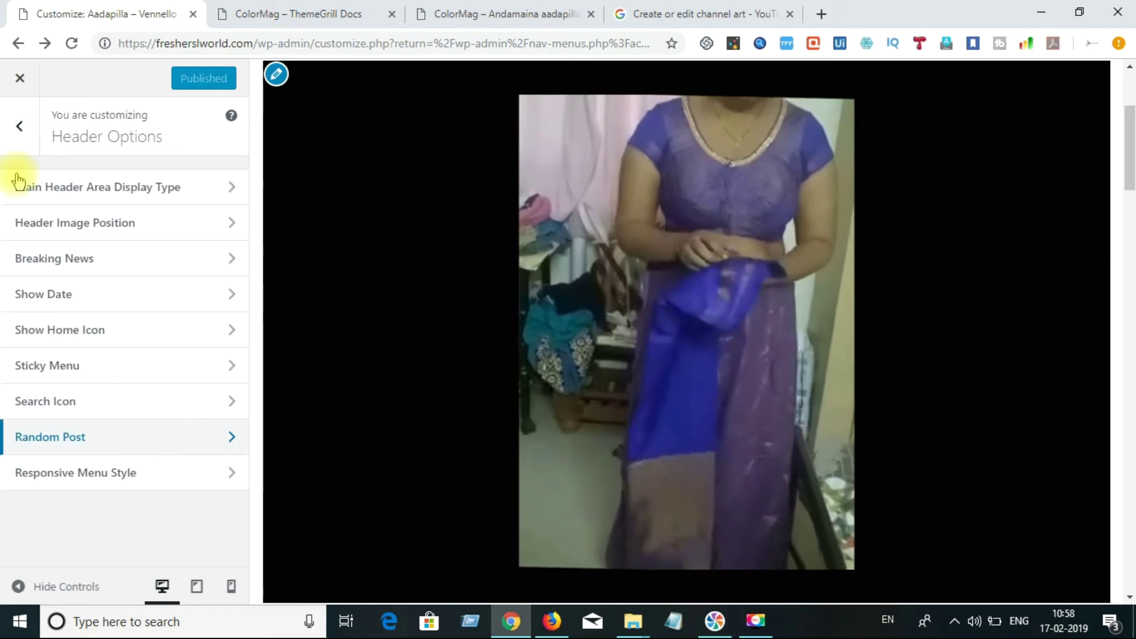
# Enable the new responsive menu under Responsive Menu Style, publish the change and return to the ColorMag documentation.
pyautogui.click(68, 473)
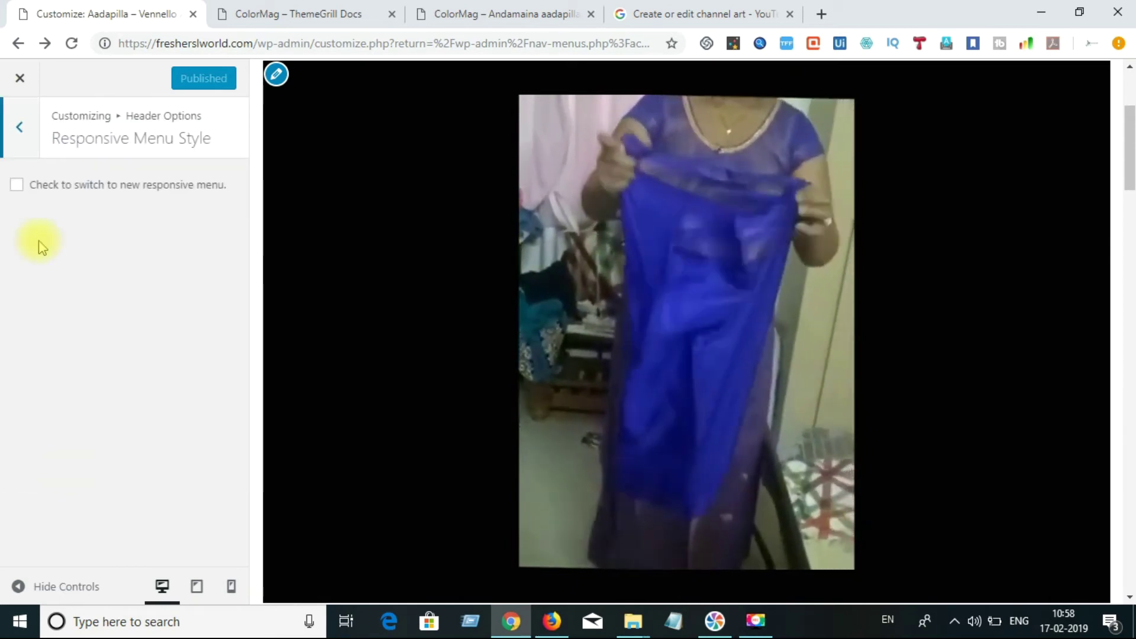
pyautogui.click(17, 187)
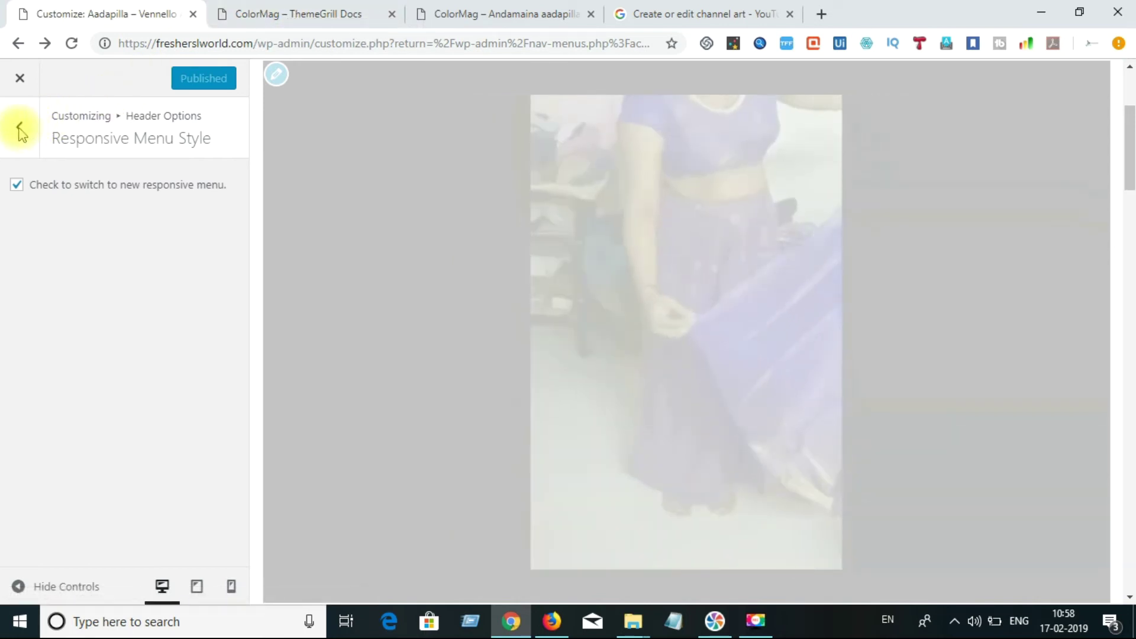
pyautogui.click(317, 7)
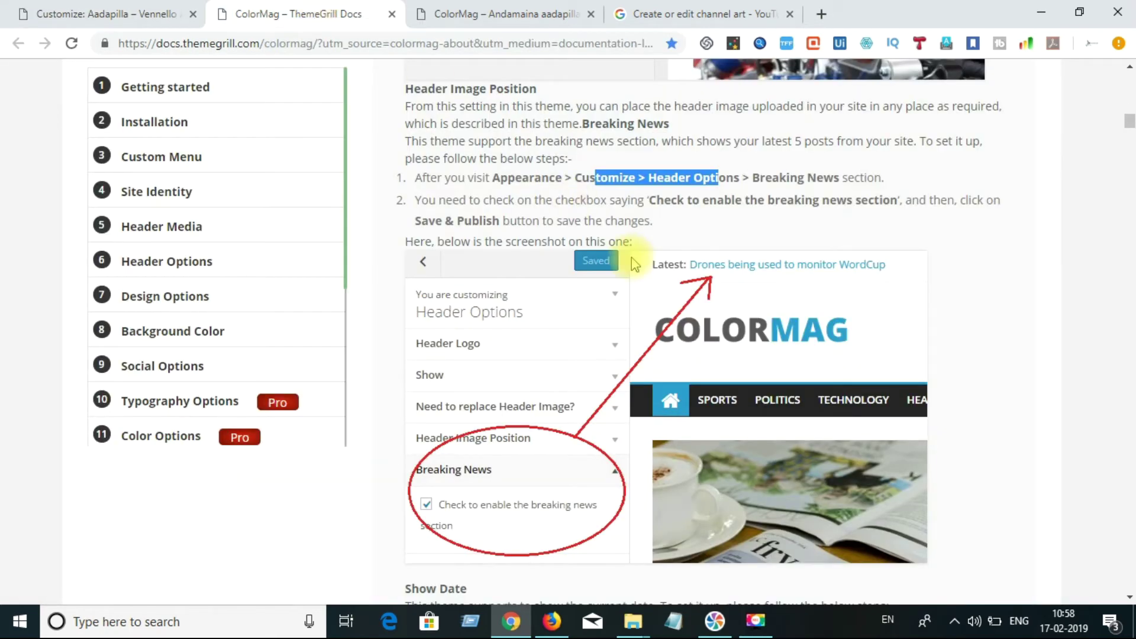
# Read the documentation on the Show Date, Show Home Icon, Sticky Menu, Search Icon, Random Post and Responsive Menu Style header options.
pyautogui.click(1128, 598)
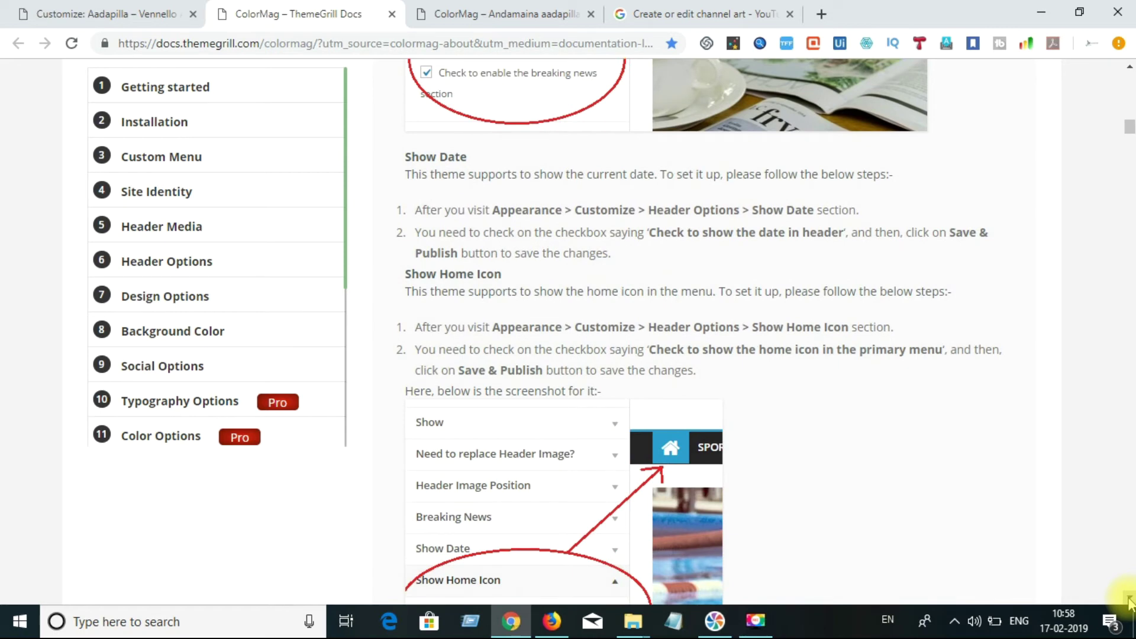
pyautogui.click(1127, 599)
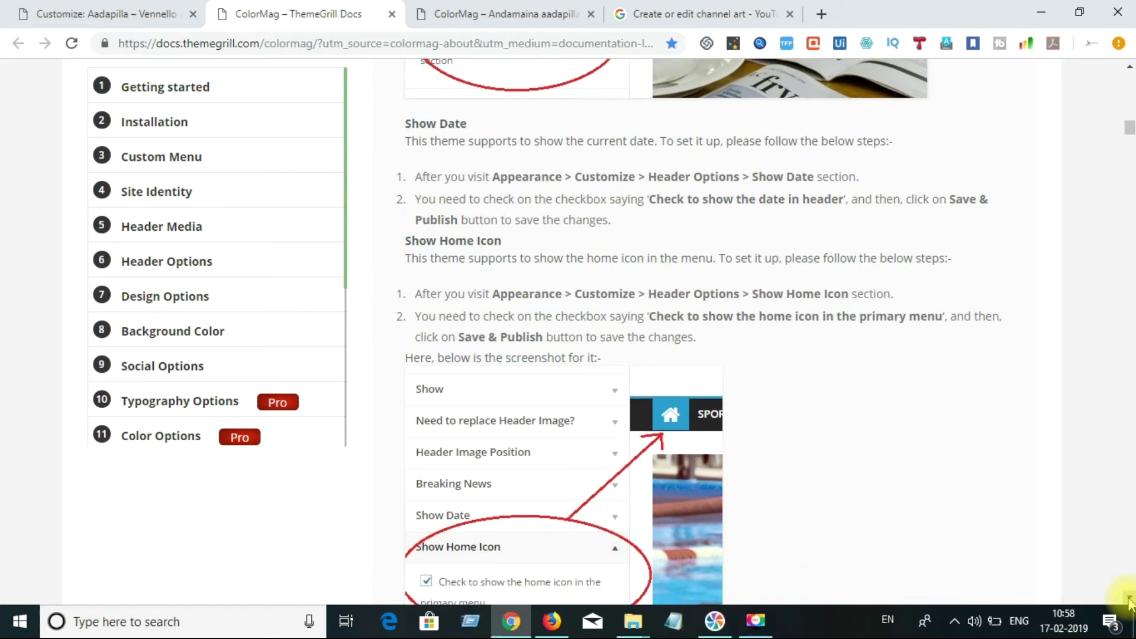
pyautogui.click(1128, 599)
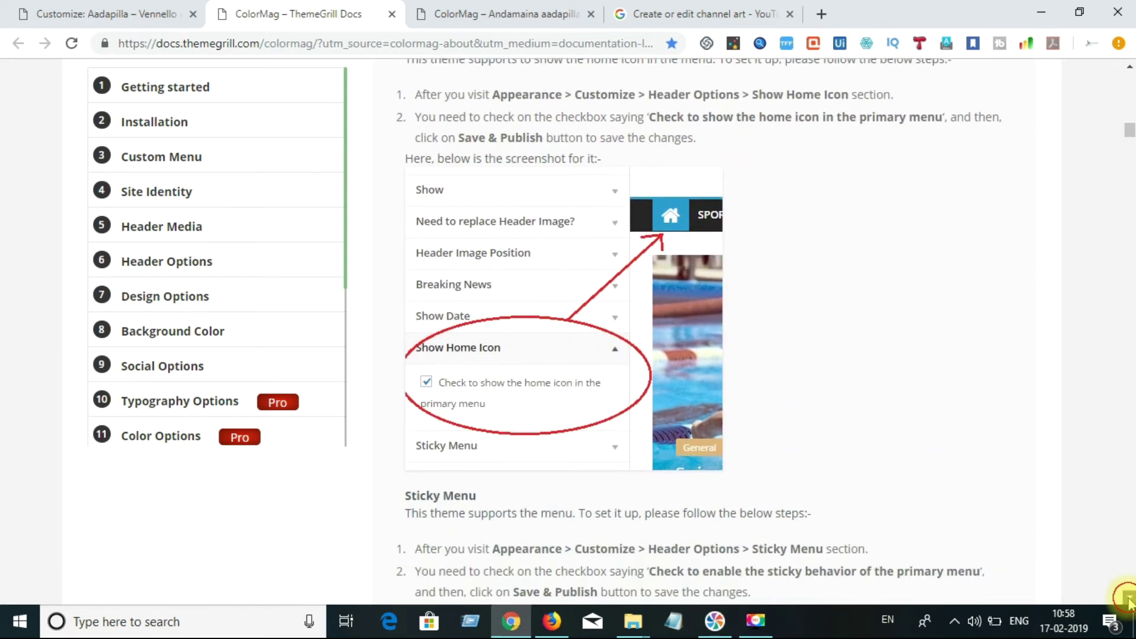
pyautogui.click(1128, 599)
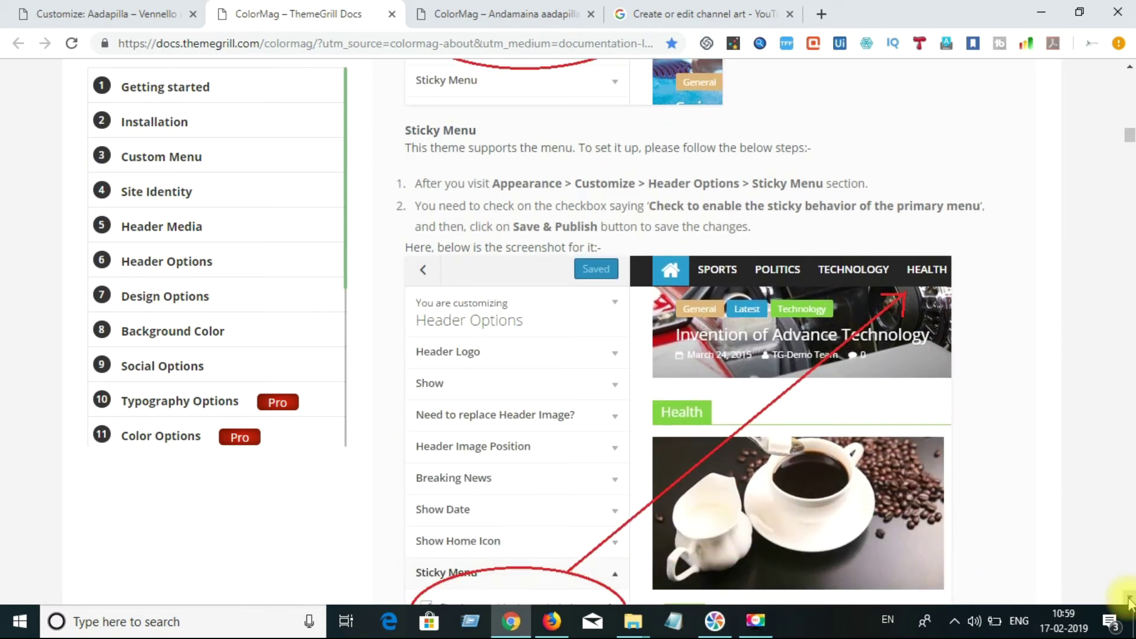
pyautogui.click(1127, 599)
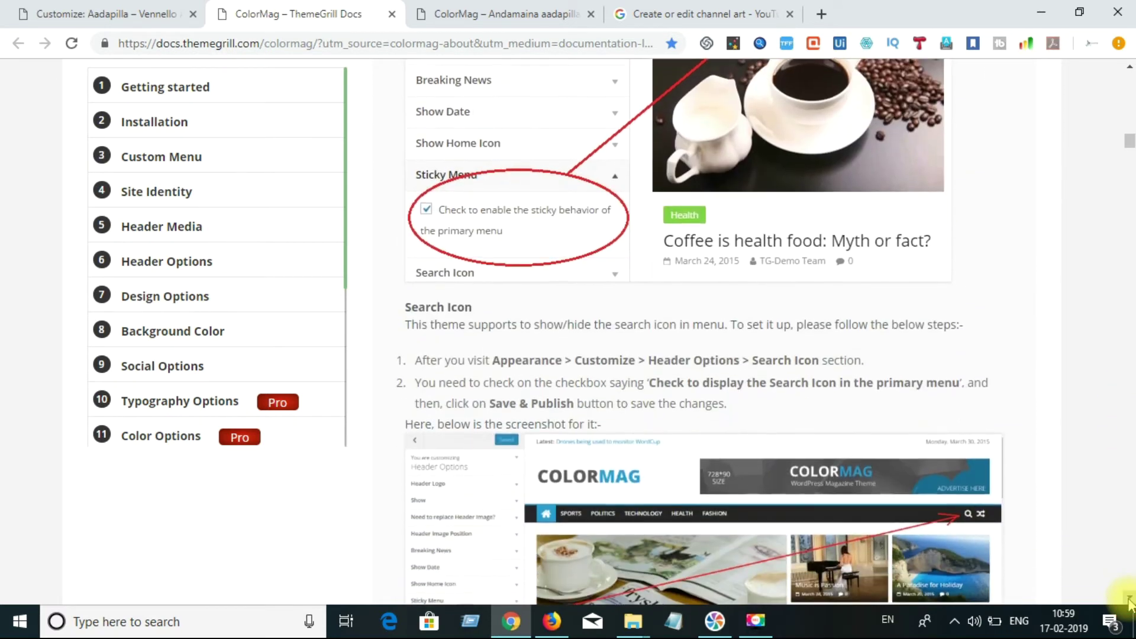
pyautogui.click(1128, 599)
pyautogui.click(1128, 599)
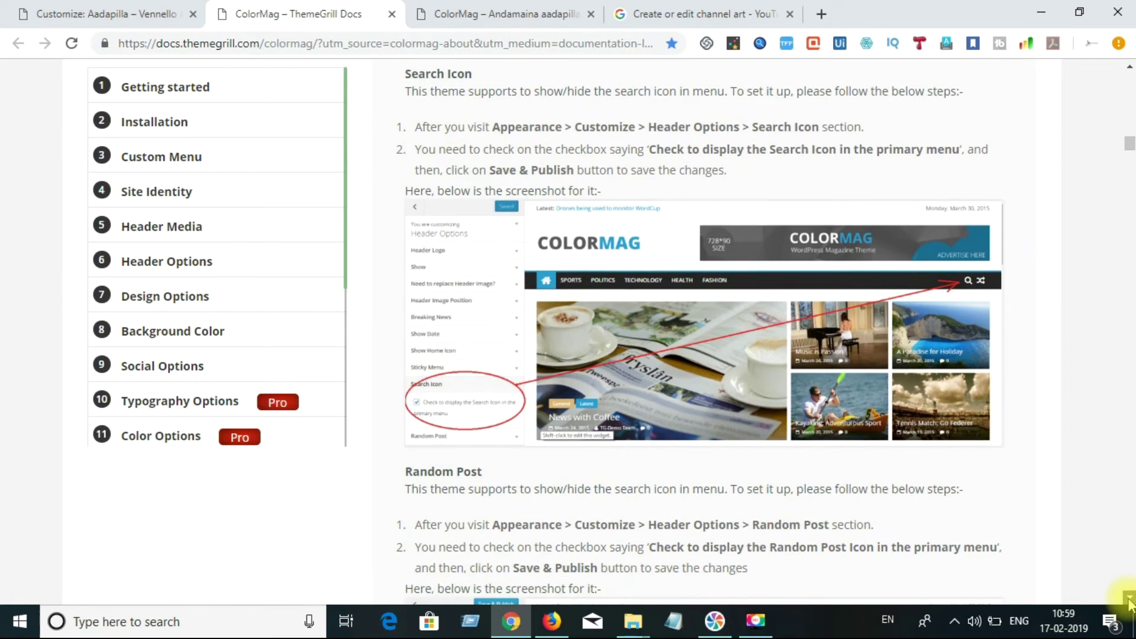
pyautogui.click(1127, 599)
pyautogui.click(1127, 599)
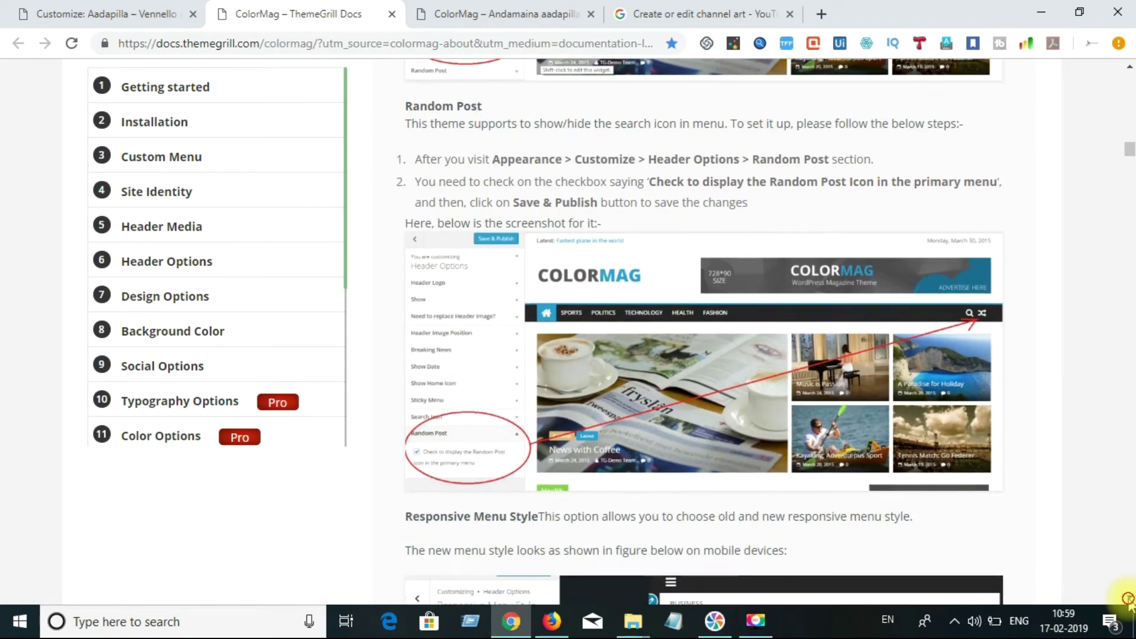
pyautogui.click(1128, 599)
# Skim the Pro-only Header Display Type and Breaking News Extra documentation and read the Front Page Settings instructions under Design Options.
pyautogui.click(1128, 598)
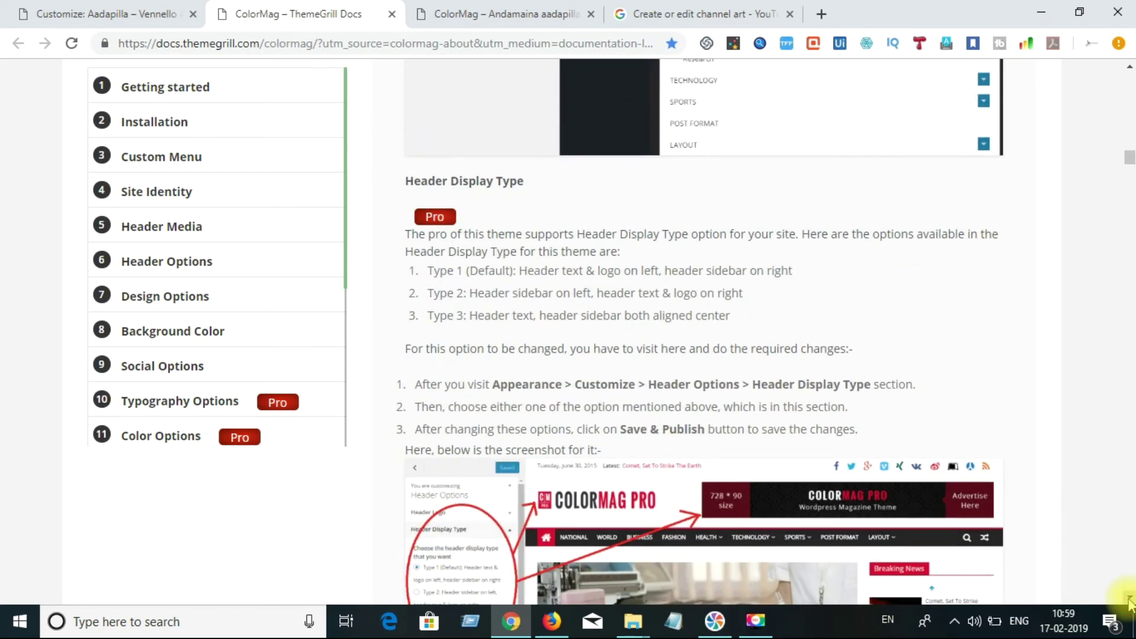
pyautogui.click(1128, 598)
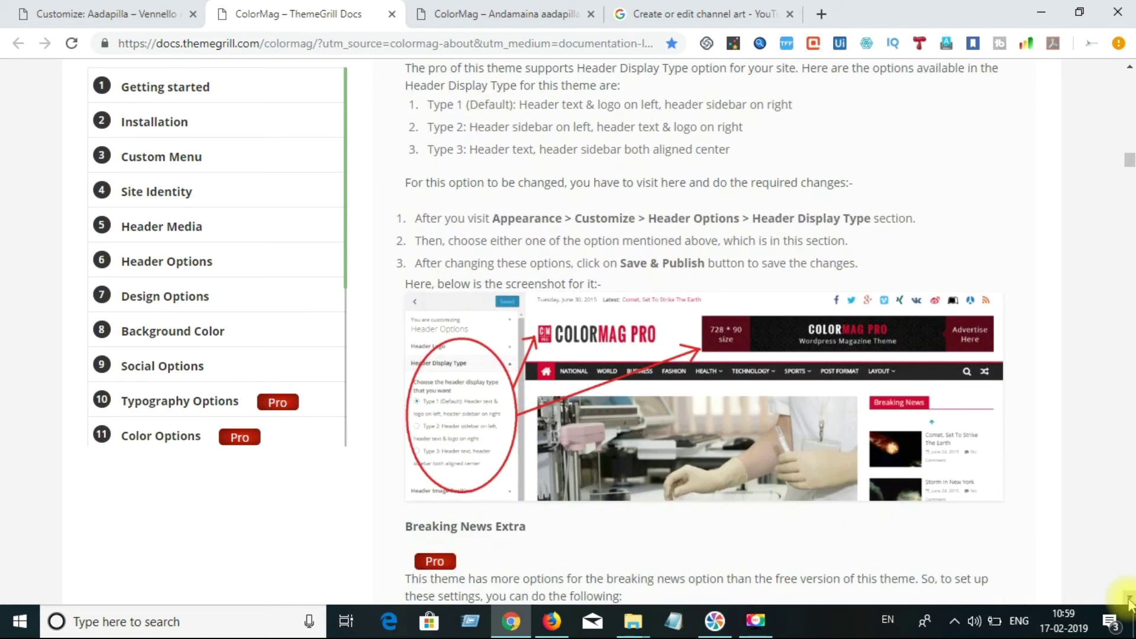
pyautogui.click(1127, 599)
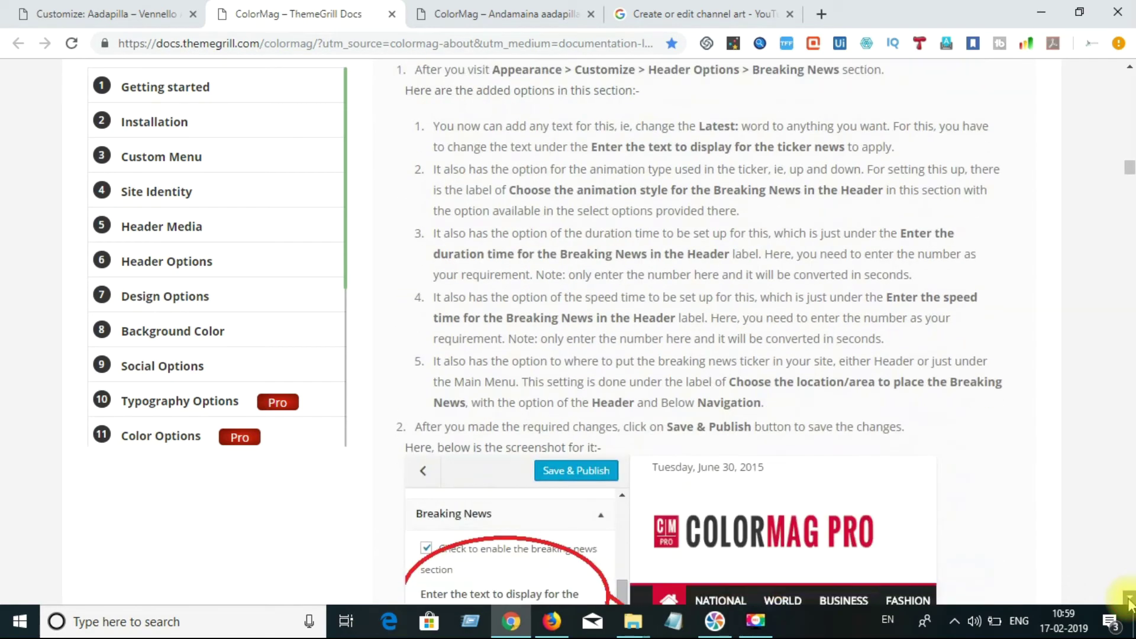
pyautogui.click(1128, 599)
pyautogui.click(1127, 599)
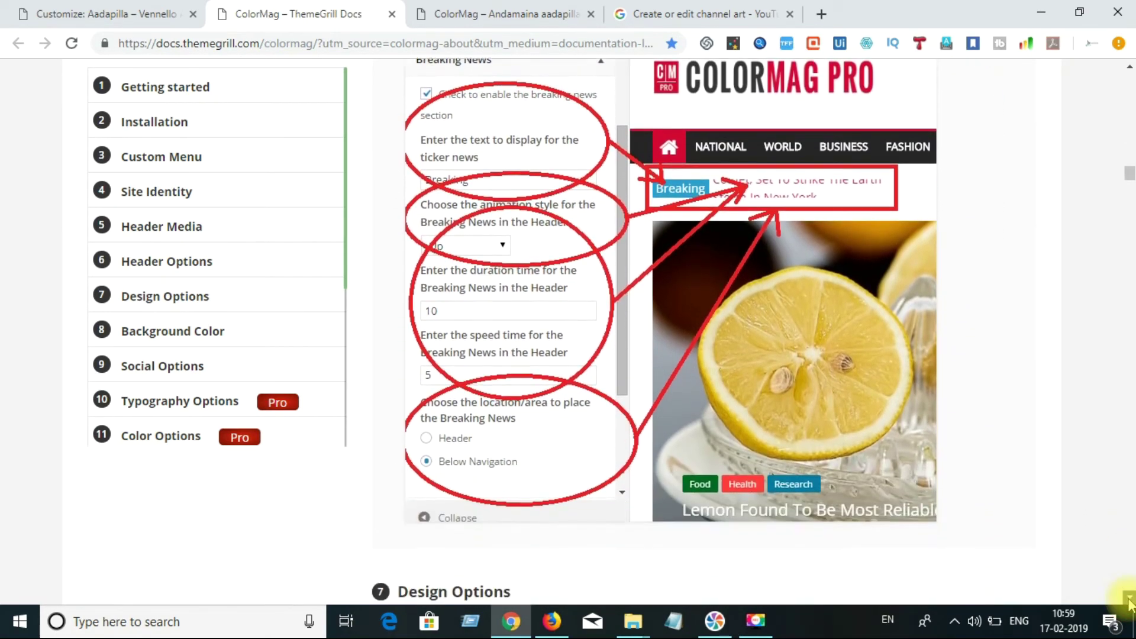
pyautogui.click(1128, 599)
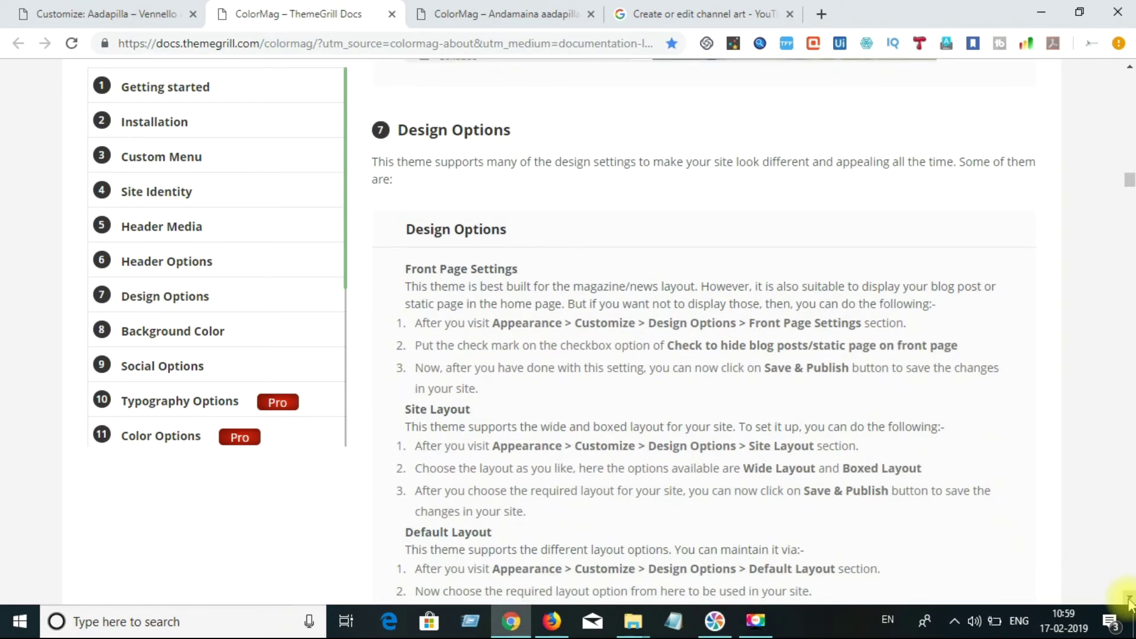
pyautogui.click(1128, 599)
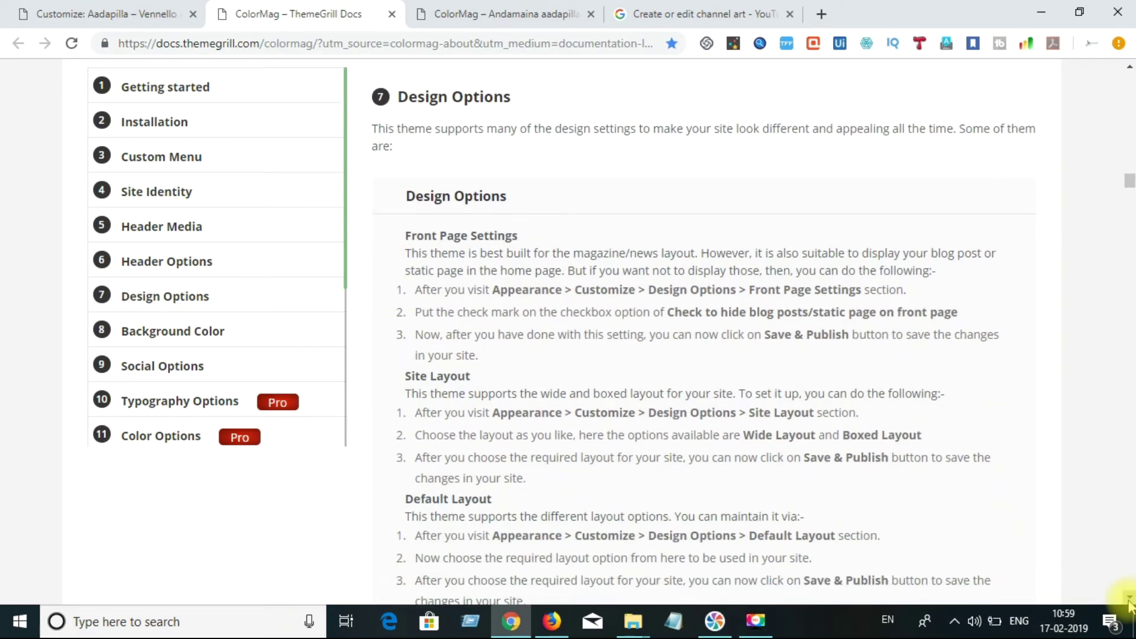
pyautogui.rightClick(1128, 598)
pyautogui.click(1127, 598)
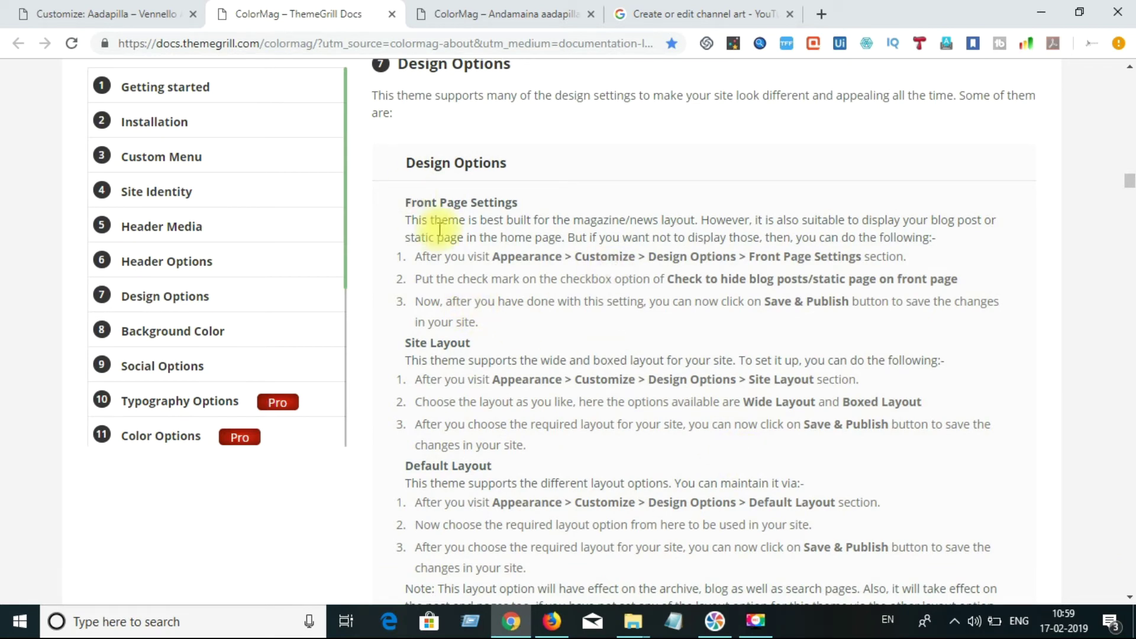
# In the customizer's Design Options, disable hiding of blog posts/static page on the front page under Front Page Settings.
pyautogui.click(62, 13)
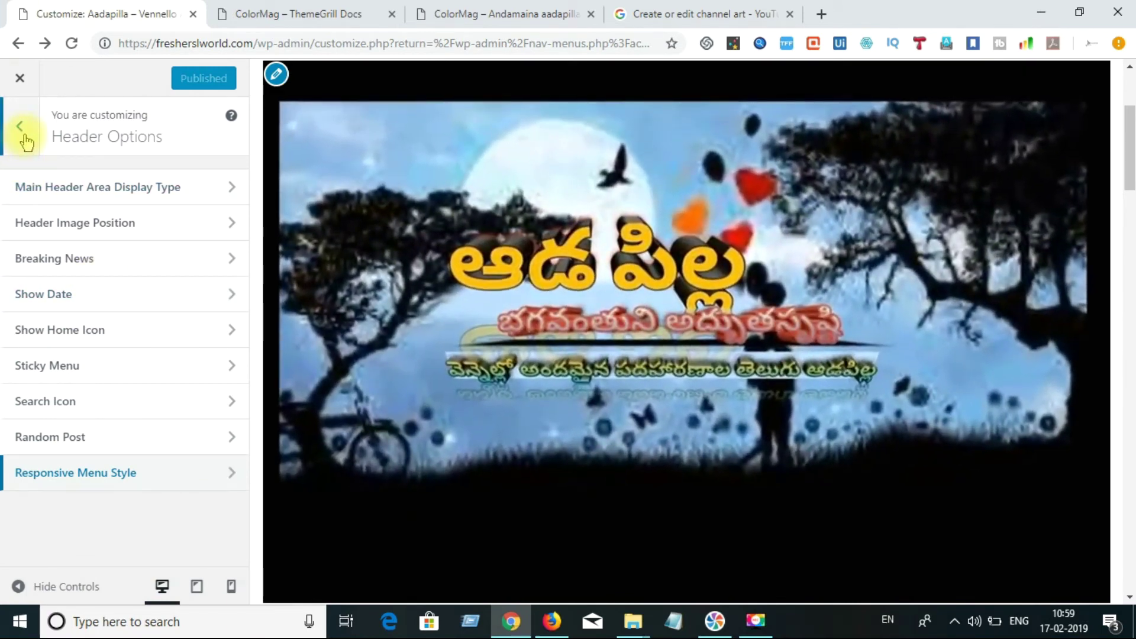
pyautogui.click(21, 126)
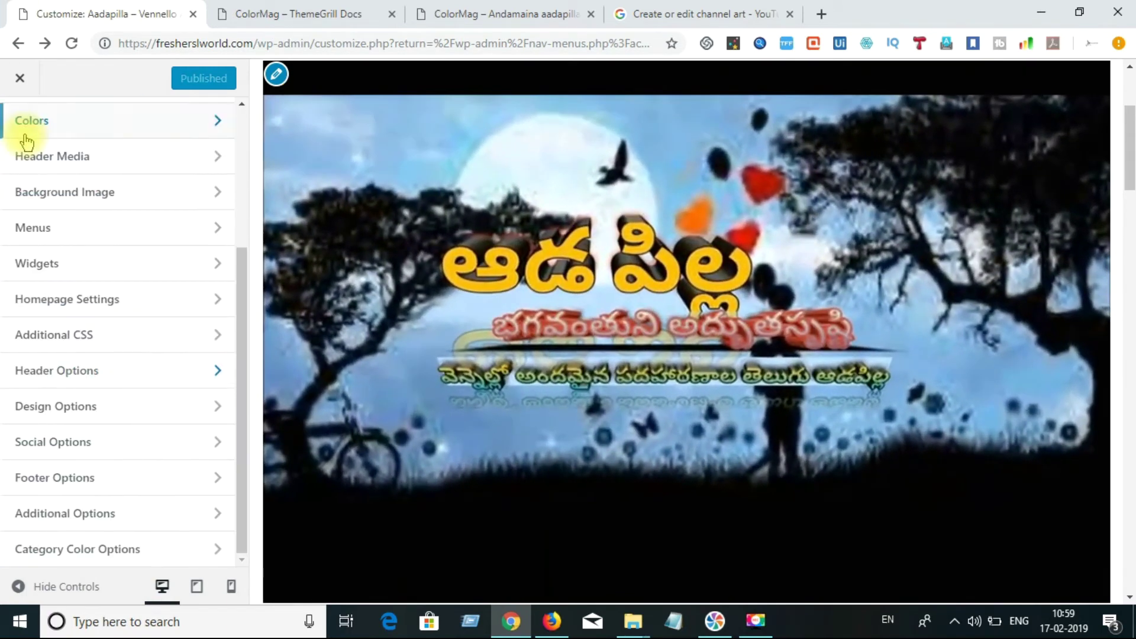
pyautogui.click(70, 408)
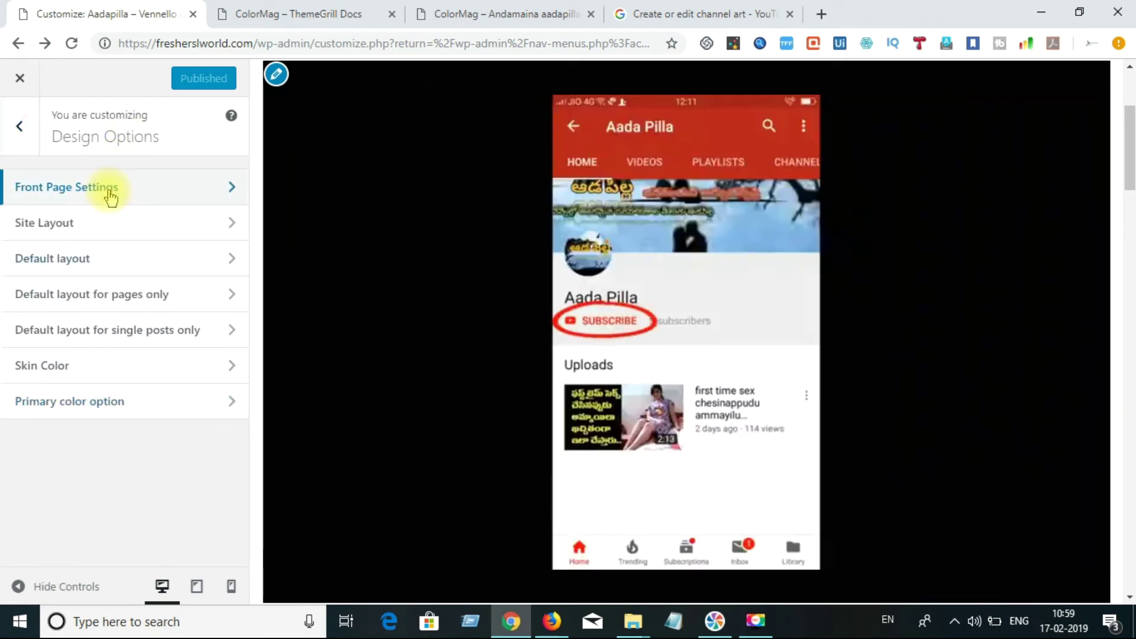
pyautogui.click(111, 198)
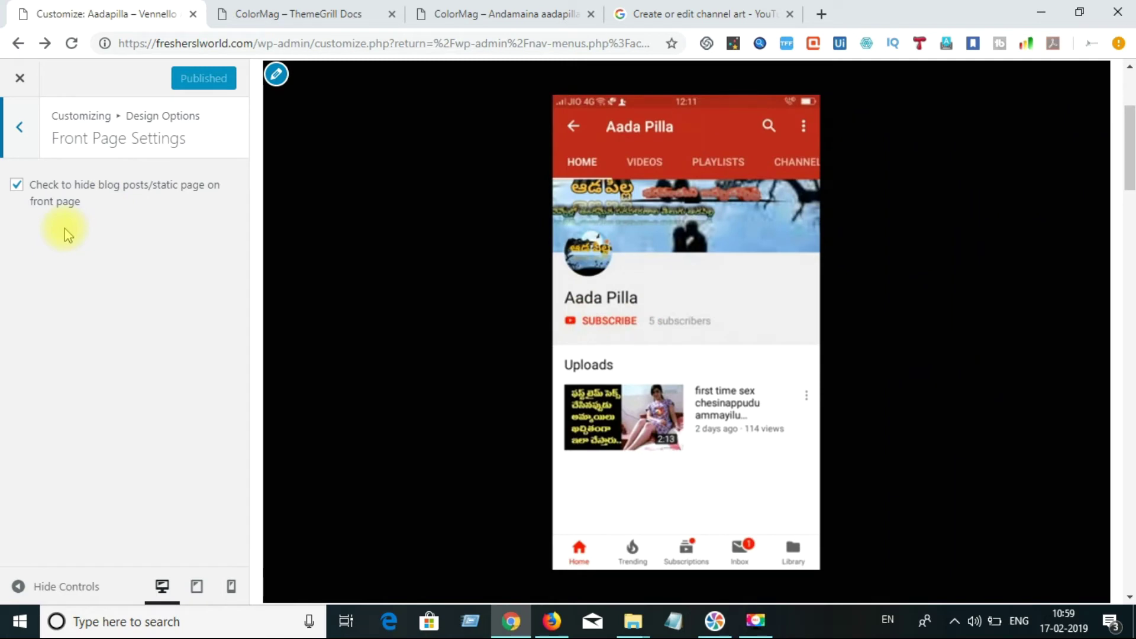
pyautogui.click(16, 187)
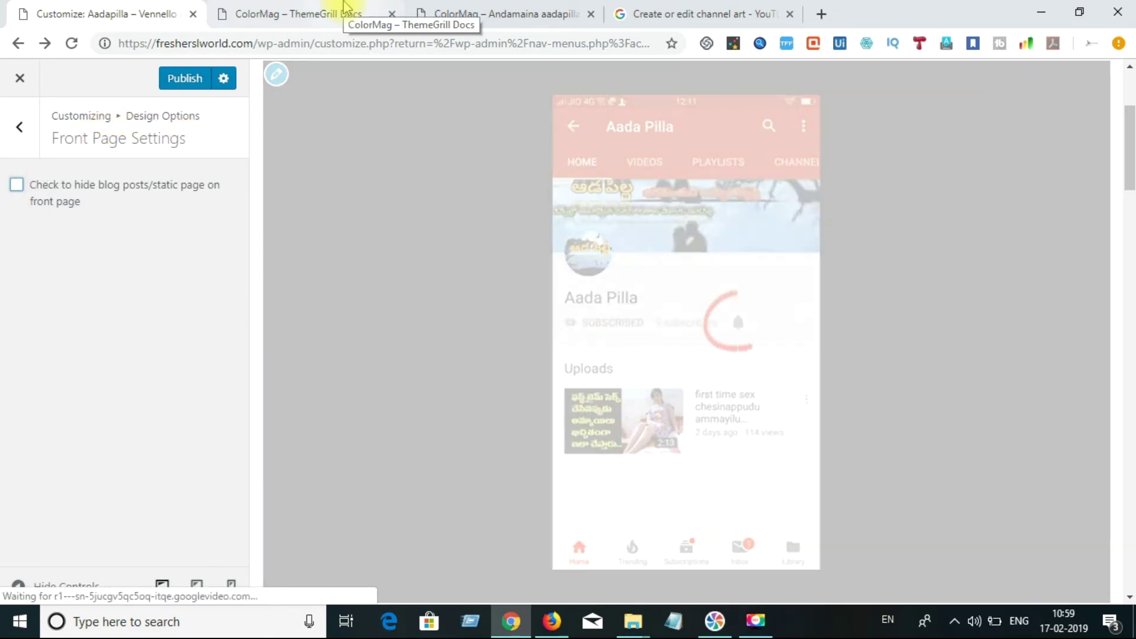
# Read the ColorMag documentation on Site Layout and the default layouts for the site, pages and single posts.
pyautogui.click(345, 8)
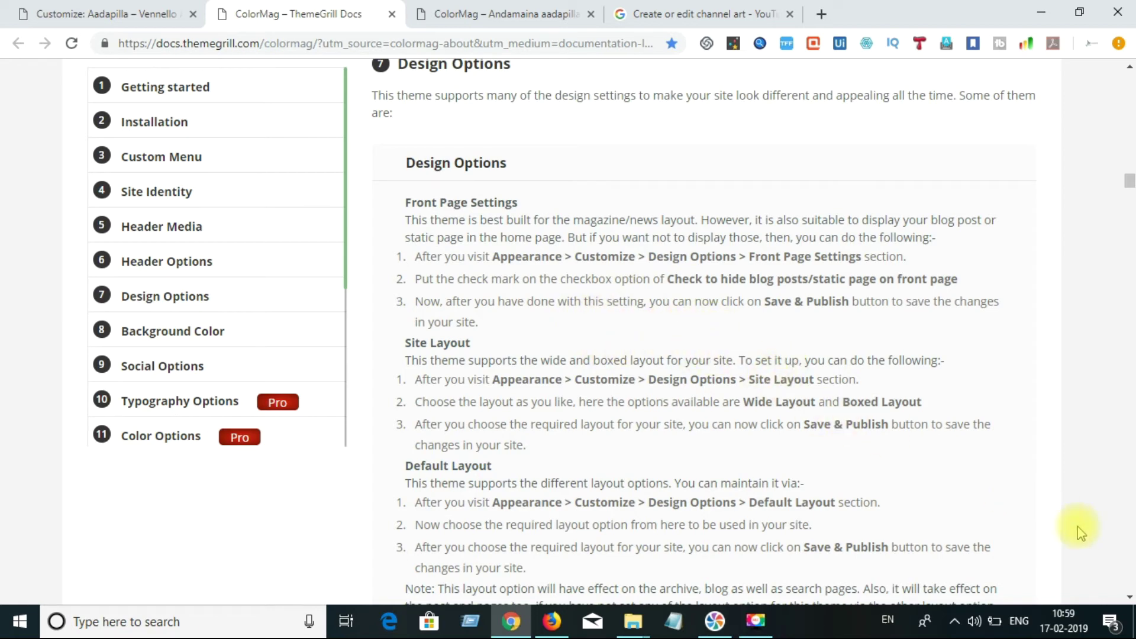
pyautogui.click(1129, 596)
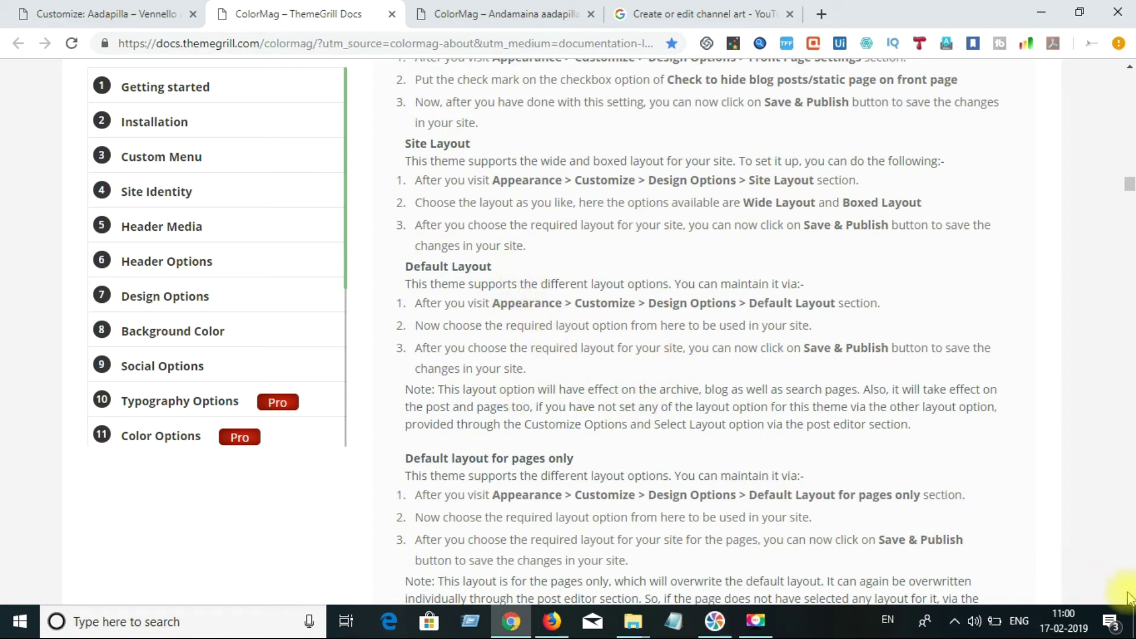
pyautogui.scroll(-3, 1129, 601)
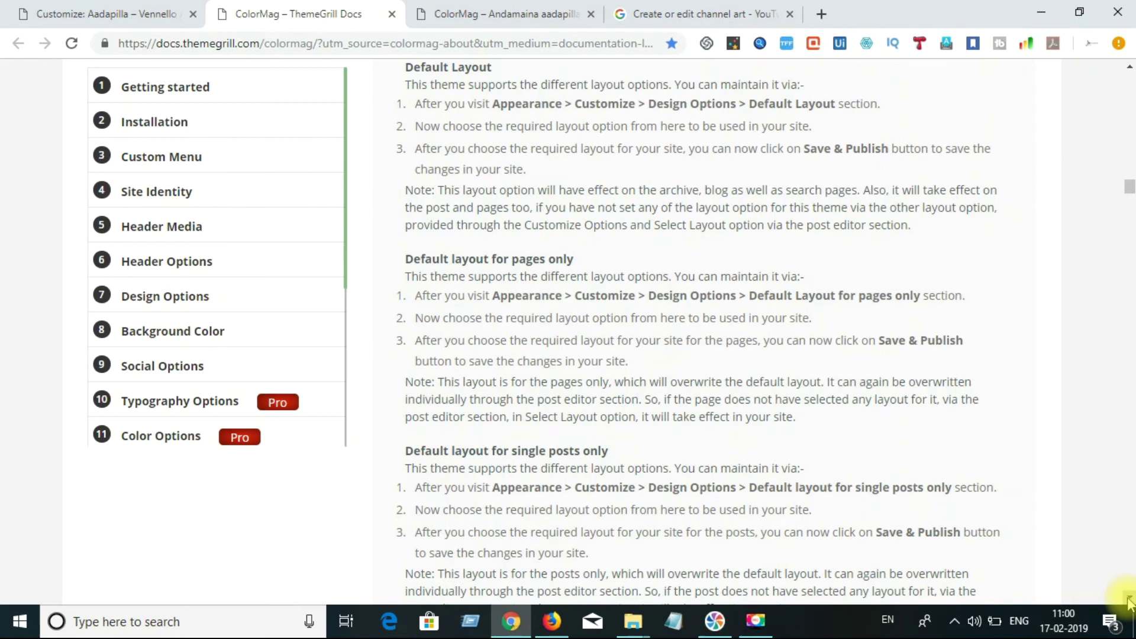
pyautogui.scroll(-2, 1129, 601)
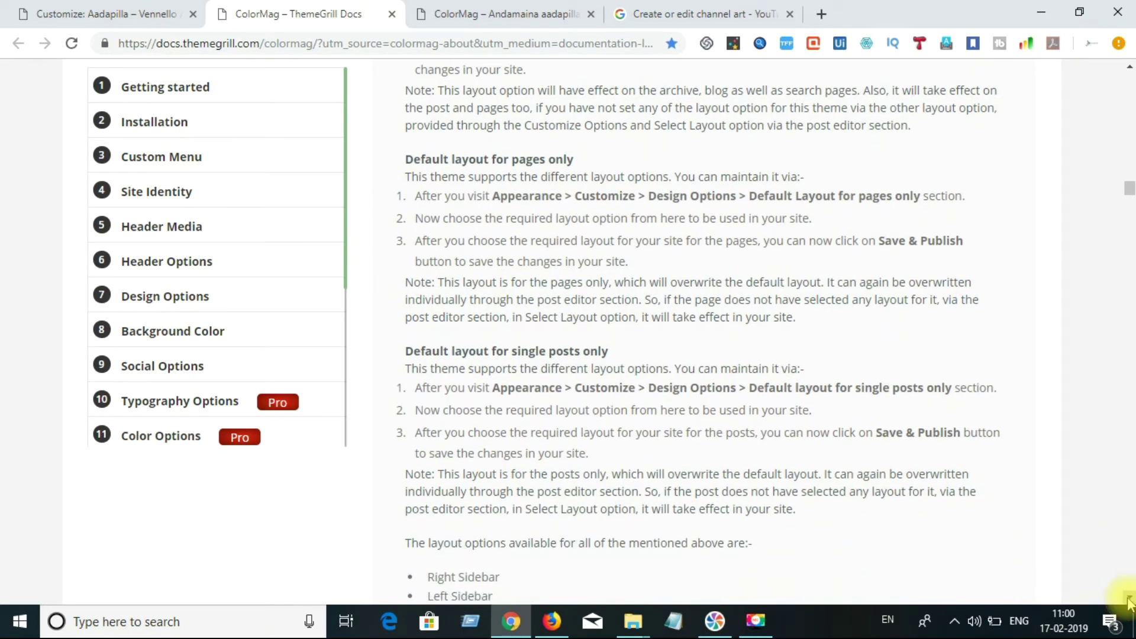
pyautogui.scroll(-3, 1129, 601)
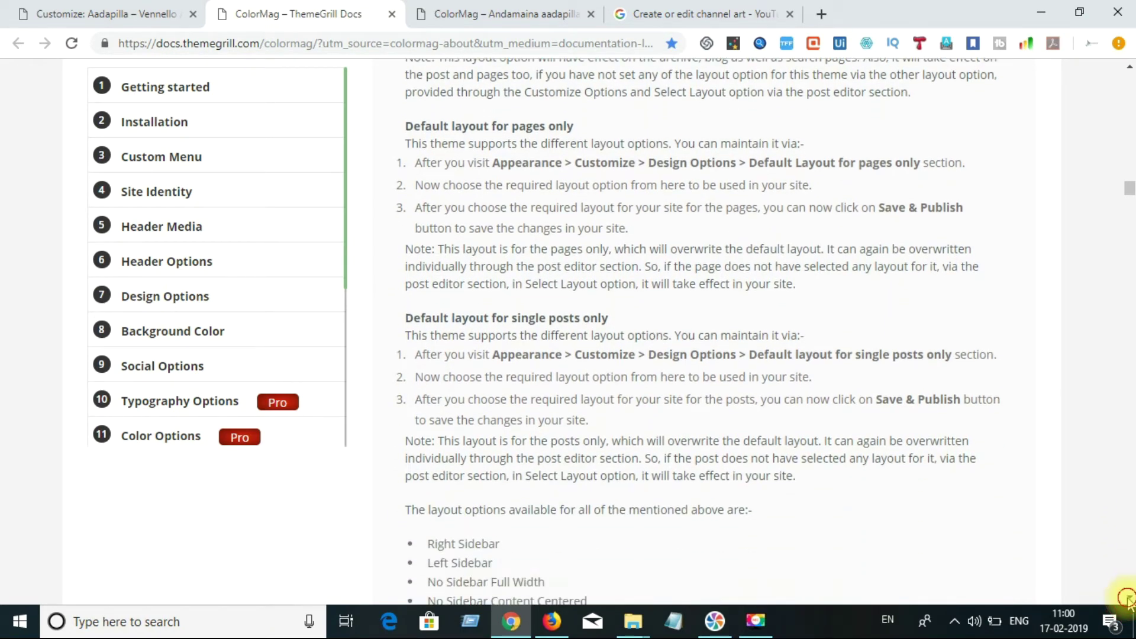
pyautogui.scroll(-4, 1129, 601)
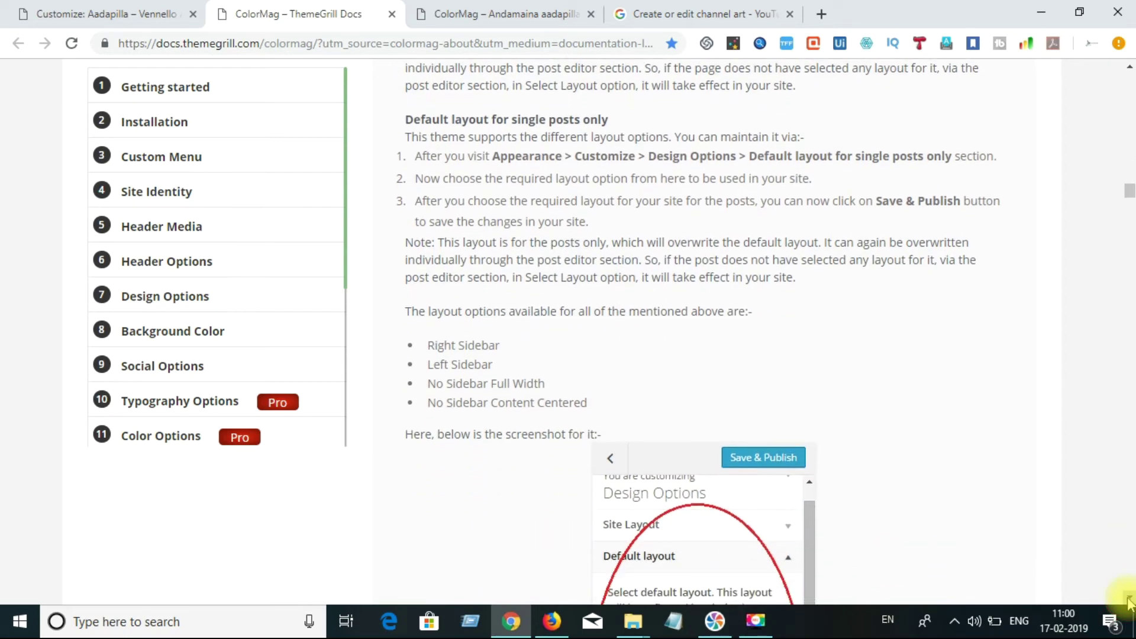
pyautogui.scroll(-1, 1129, 601)
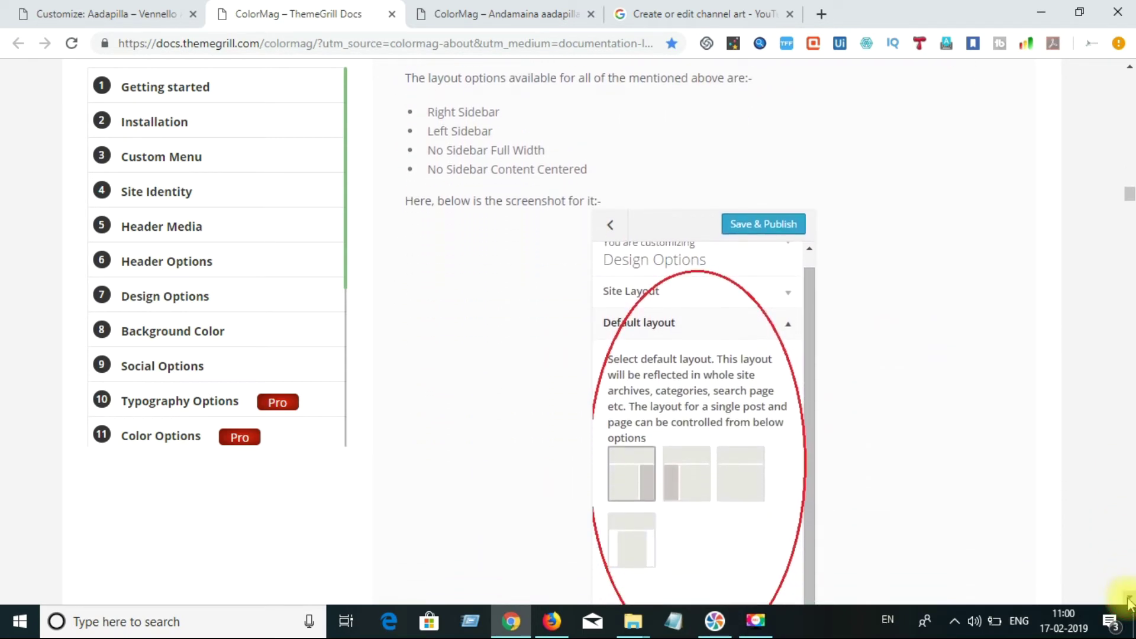
# Publish the front page change in the customizer and open the Site Layout settings under Design Options.
pyautogui.click(116, 10)
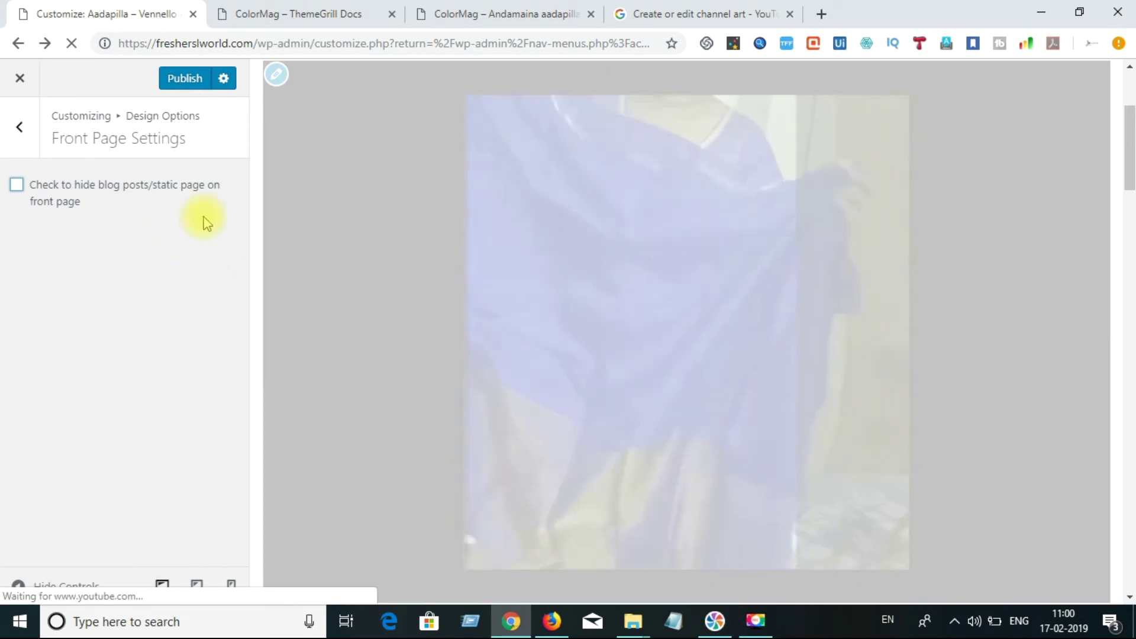
pyautogui.click(188, 79)
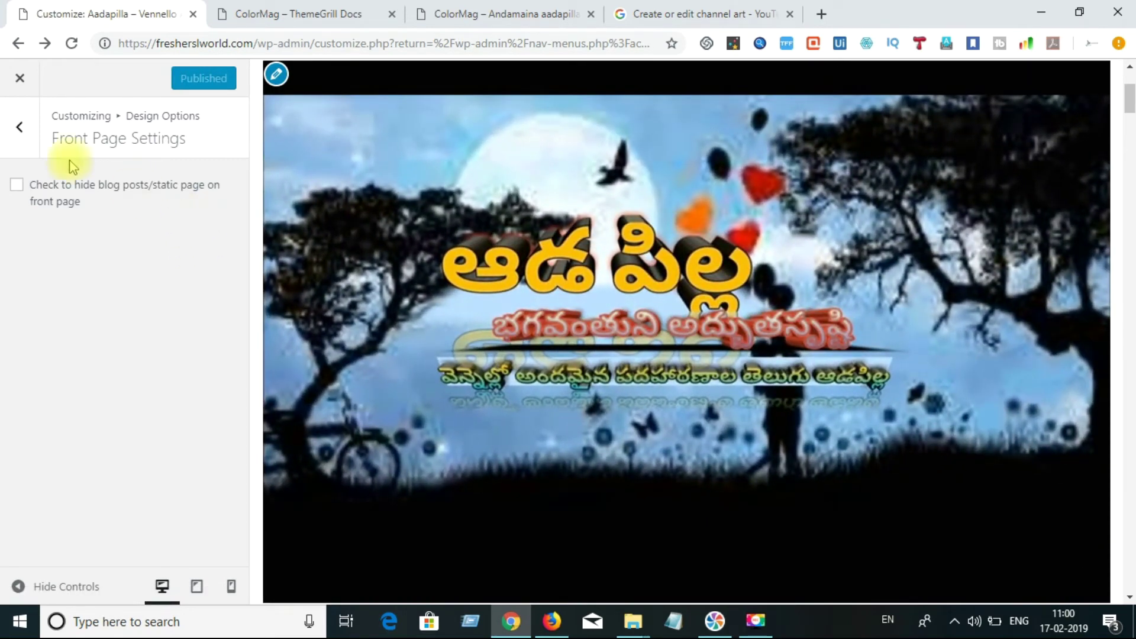
pyautogui.click(21, 133)
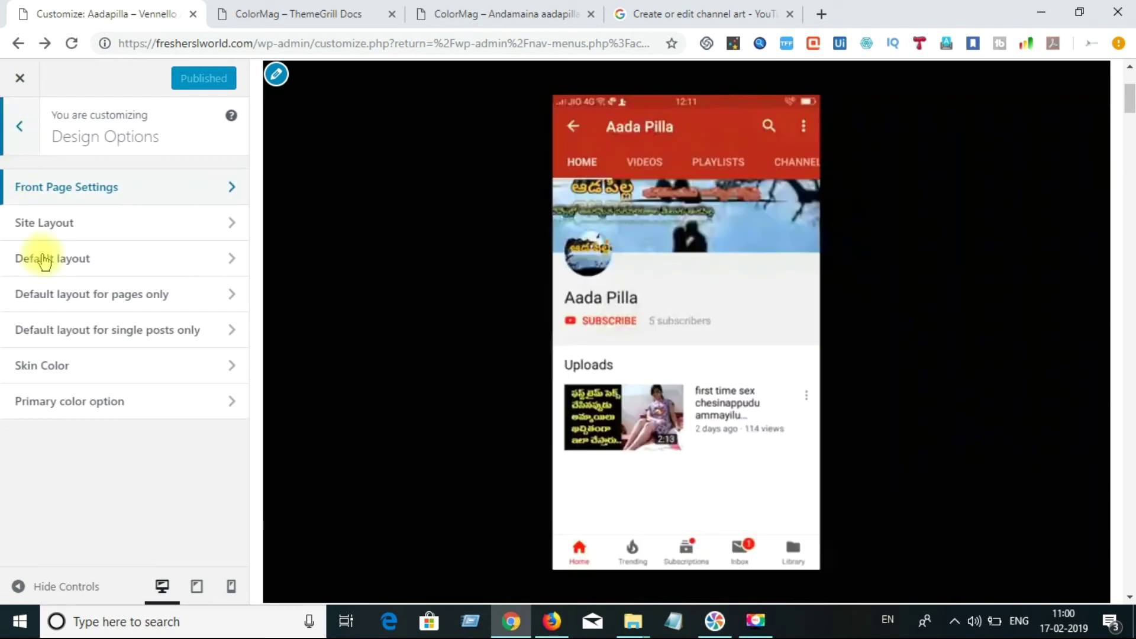
pyautogui.click(43, 225)
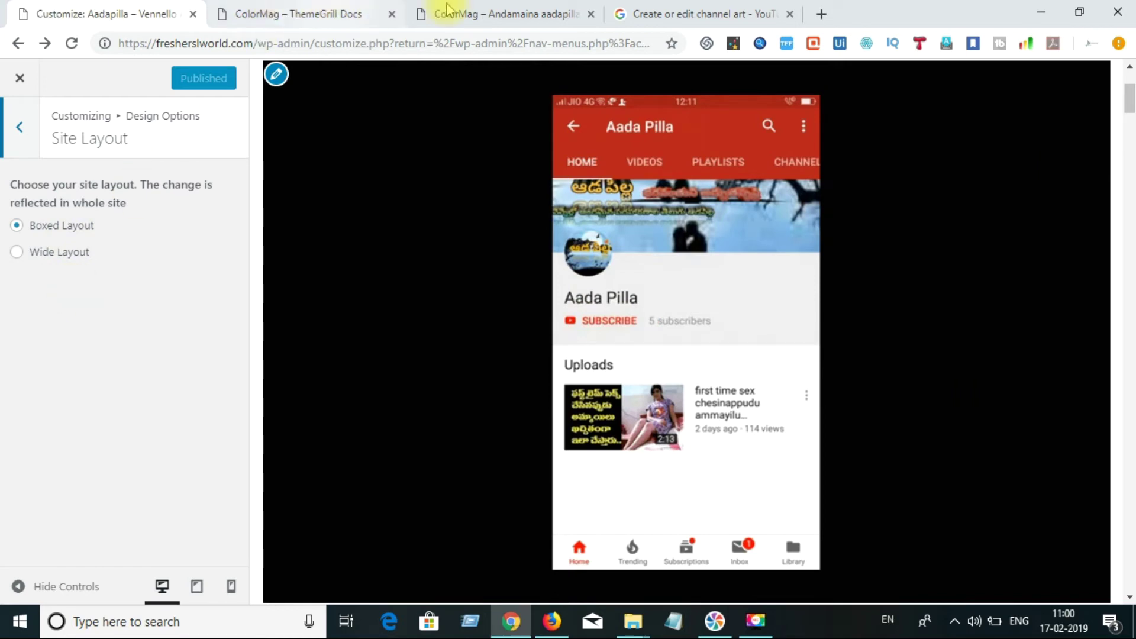
# Reload the live site's home page and review its header, header video, primary menu and featured posts.
pyautogui.click(511, 6)
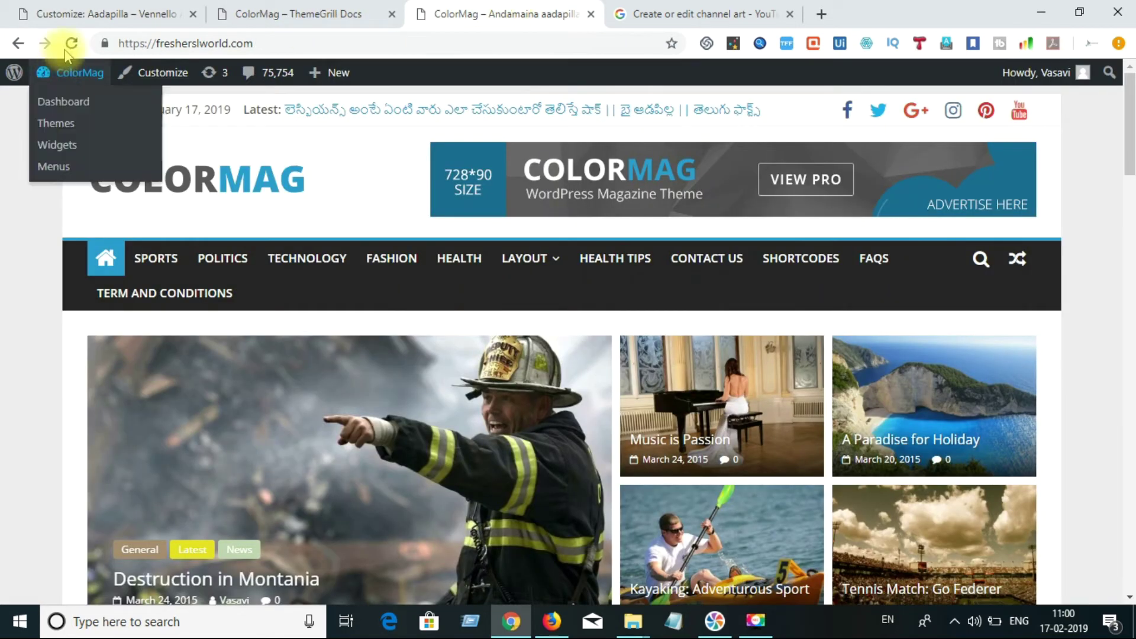
pyautogui.click(68, 50)
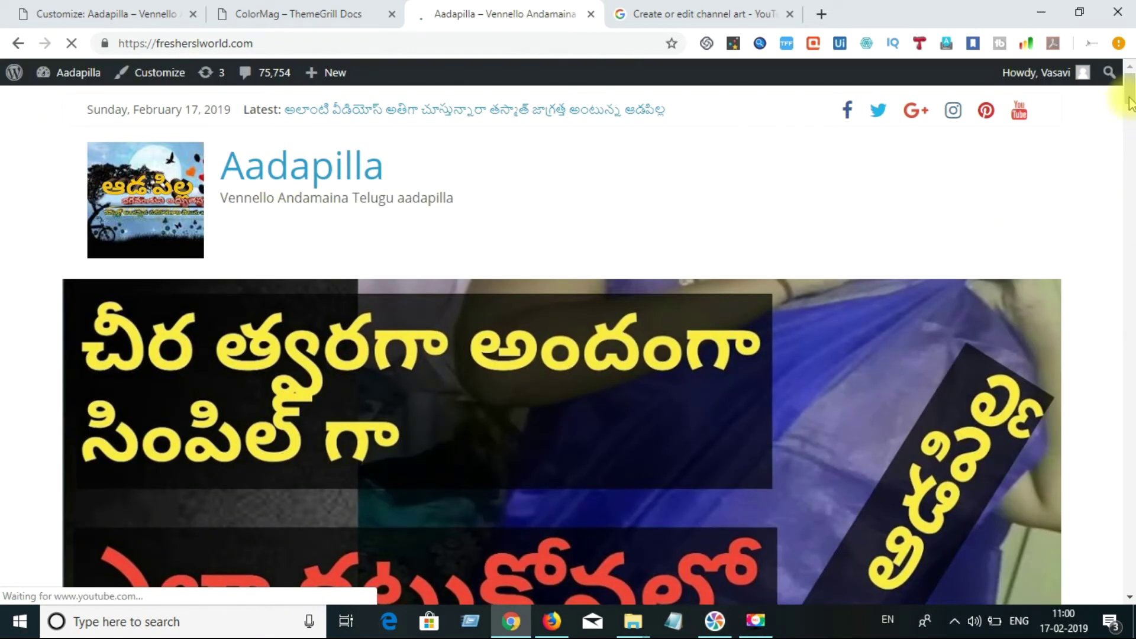
pyautogui.scroll(-3, 1130, 112)
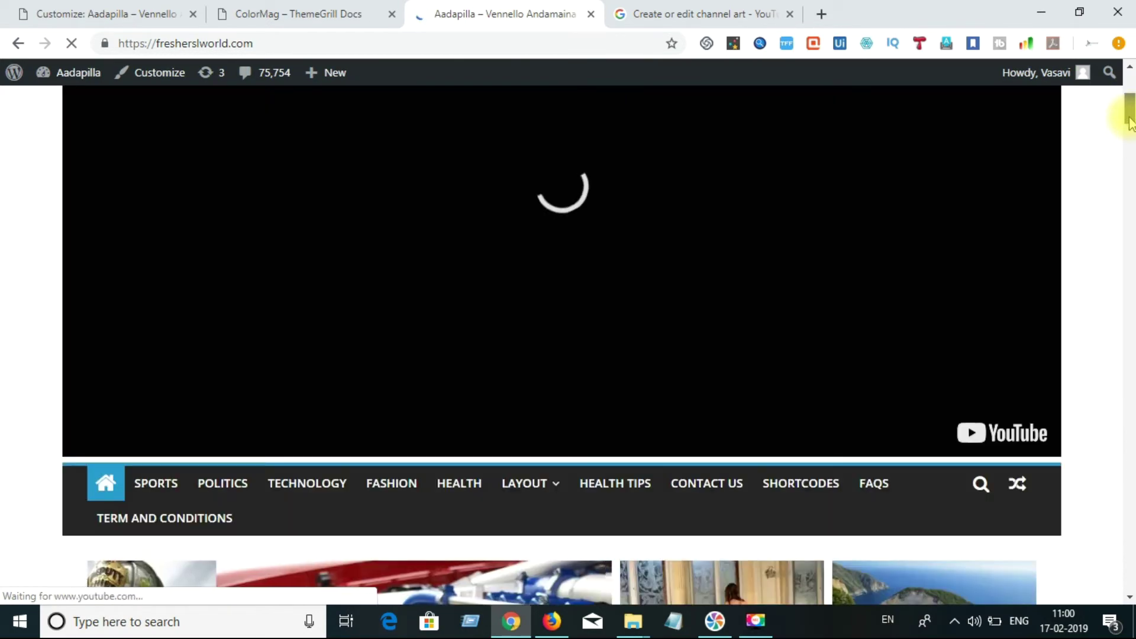
pyautogui.moveTo(1130, 121)
pyautogui.mouseDown()
pyautogui.moveTo(1130, 155)
pyautogui.moveTo(1130, 142)
pyautogui.mouseUp()
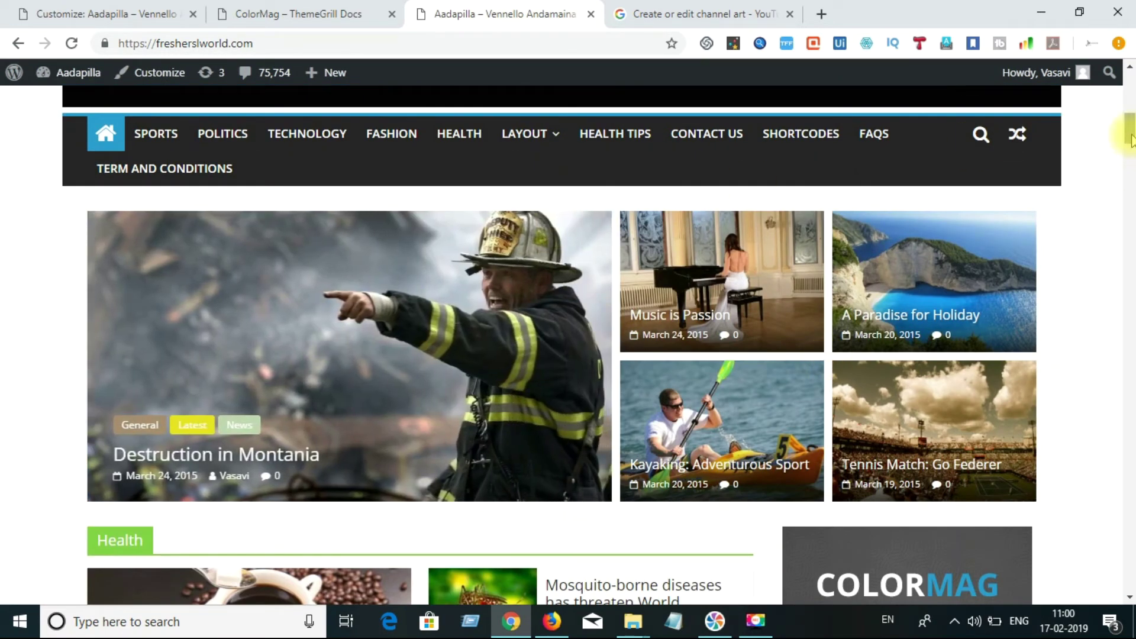
pyautogui.moveTo(1130, 140)
pyautogui.mouseDown()
pyautogui.moveTo(1130, 208)
pyautogui.moveTo(1128, 86)
pyautogui.mouseUp()
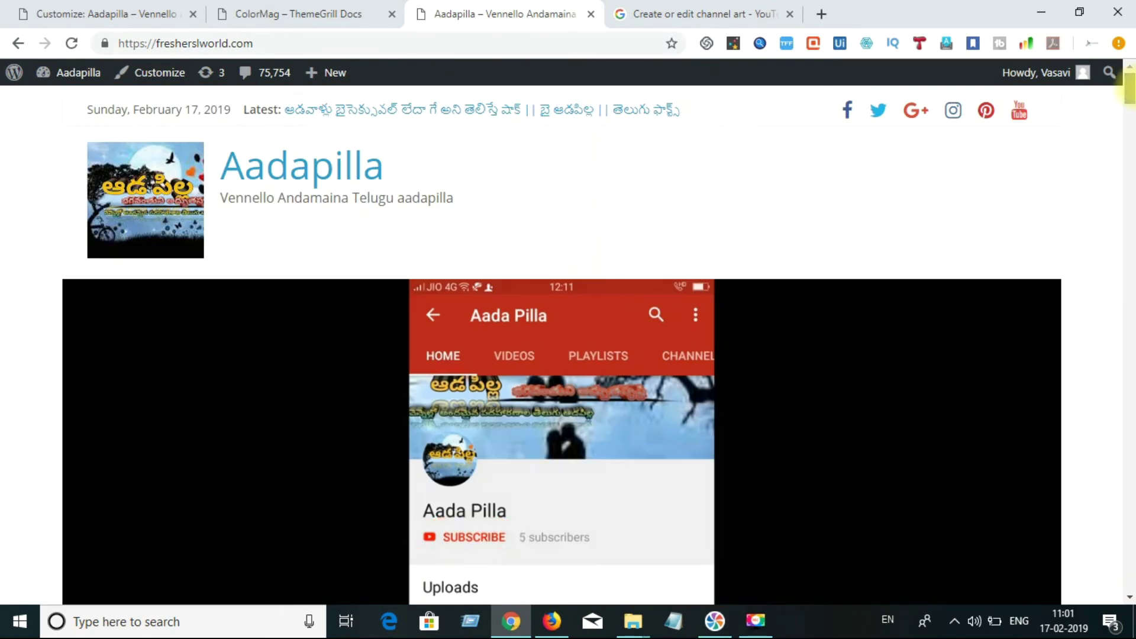
# In the customizer's Site Layout settings, switch the whole site to Wide Layout and publish the change.
pyautogui.click(318, 10)
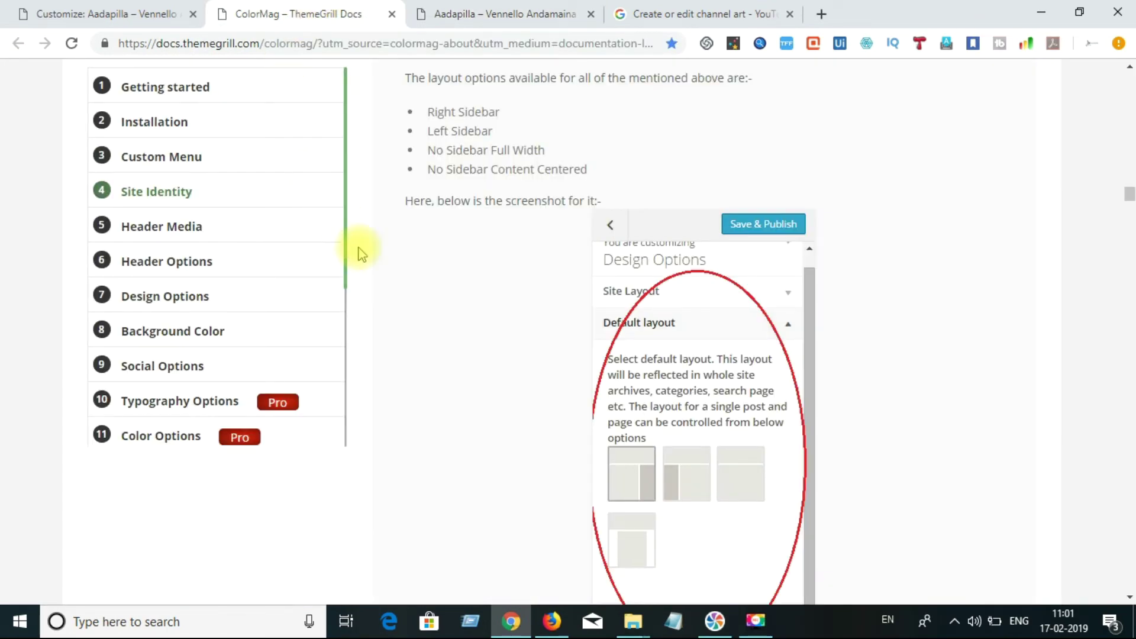
pyautogui.click(127, 9)
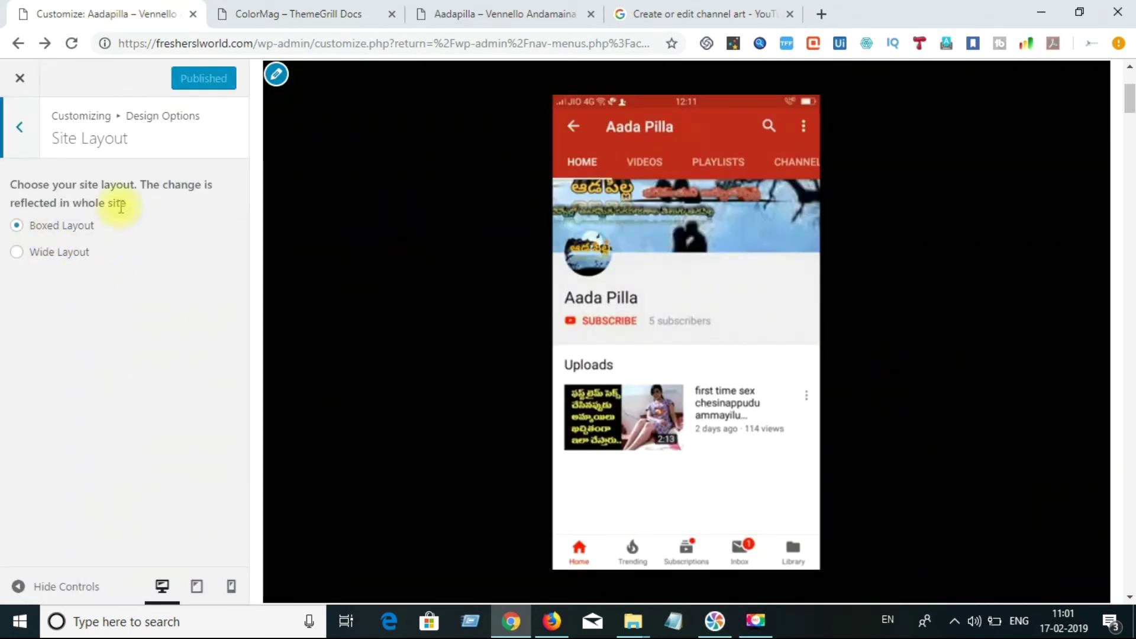
pyautogui.click(16, 252)
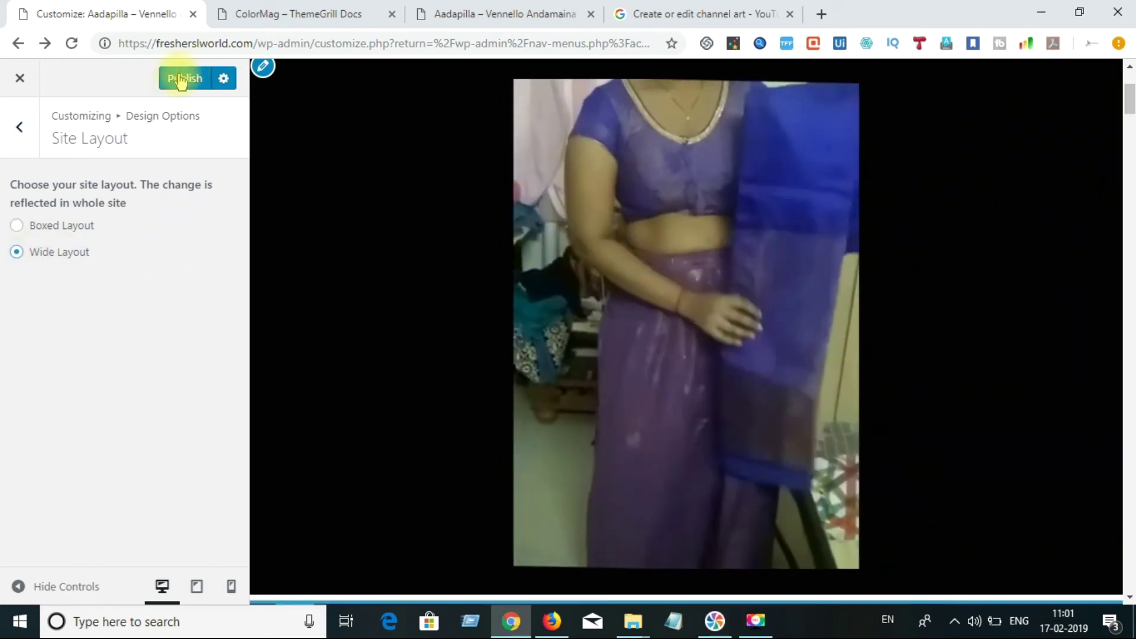
pyautogui.click(176, 83)
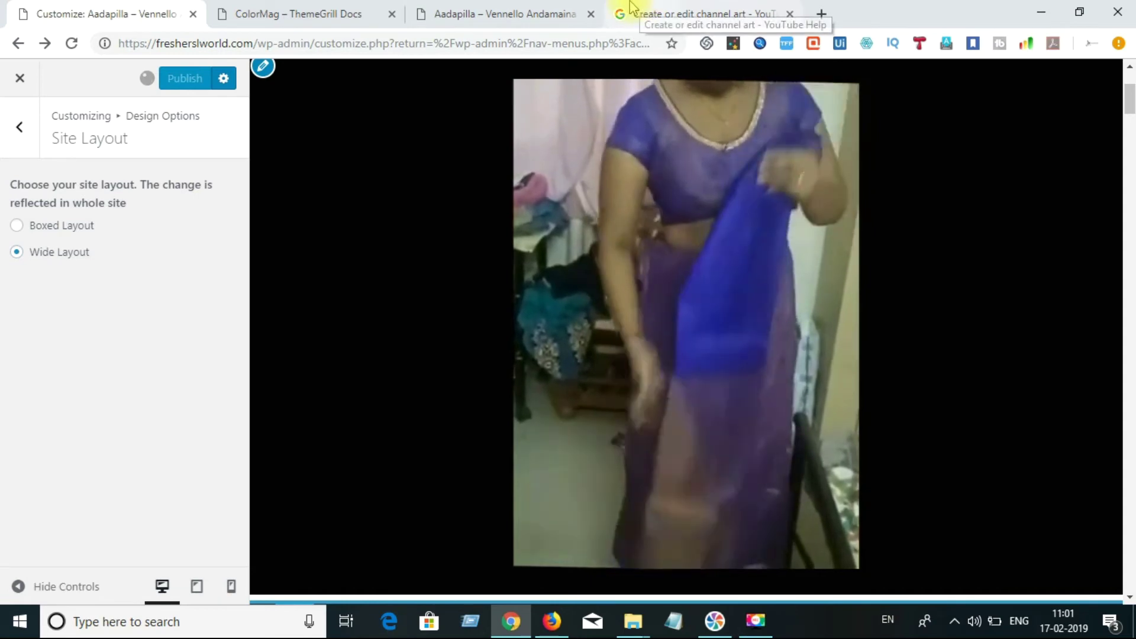
# Reload the live site's home page and review how the header and header video look in the wide layout.
pyautogui.click(457, 8)
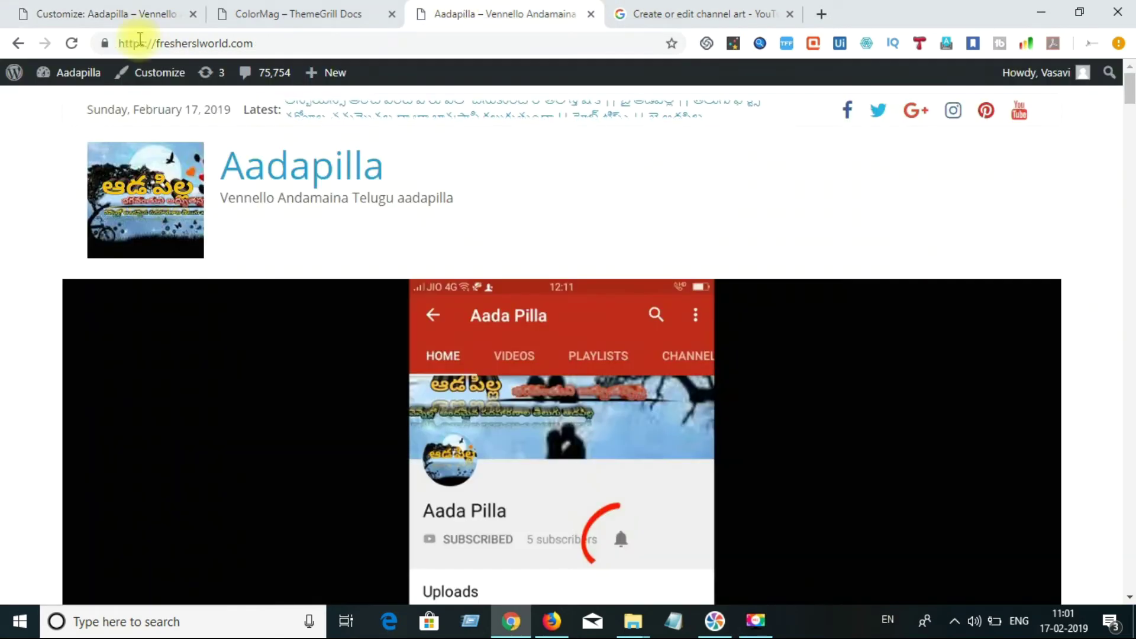
pyautogui.click(71, 48)
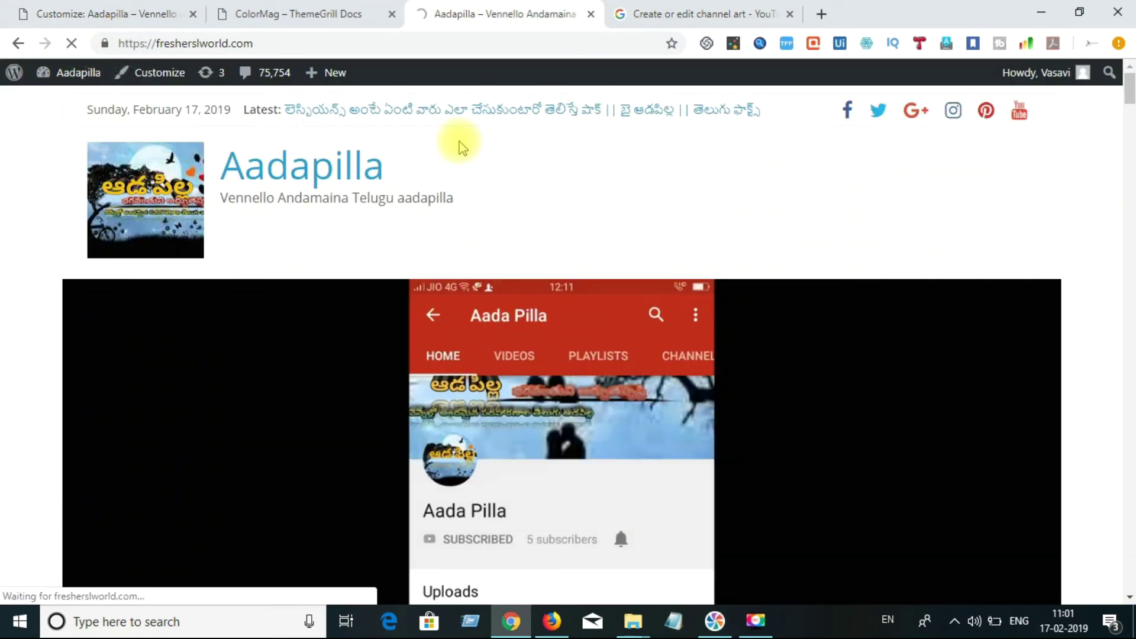
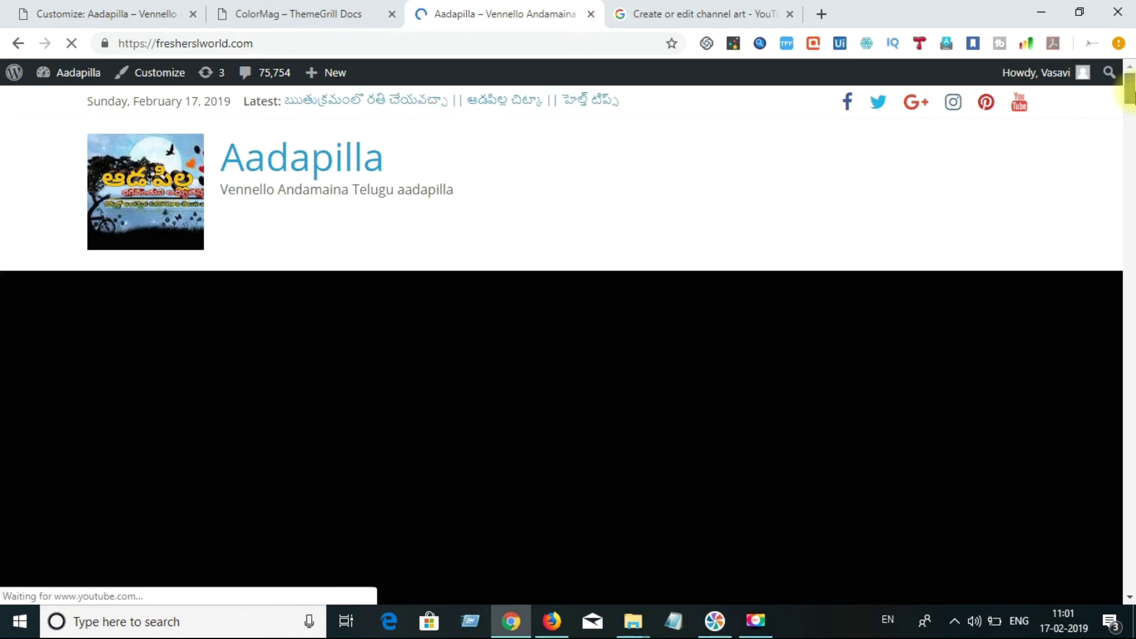
pyautogui.scroll(-2, 1129, 94)
pyautogui.moveTo(1127, 97); pyautogui.dragTo(1127, 133)
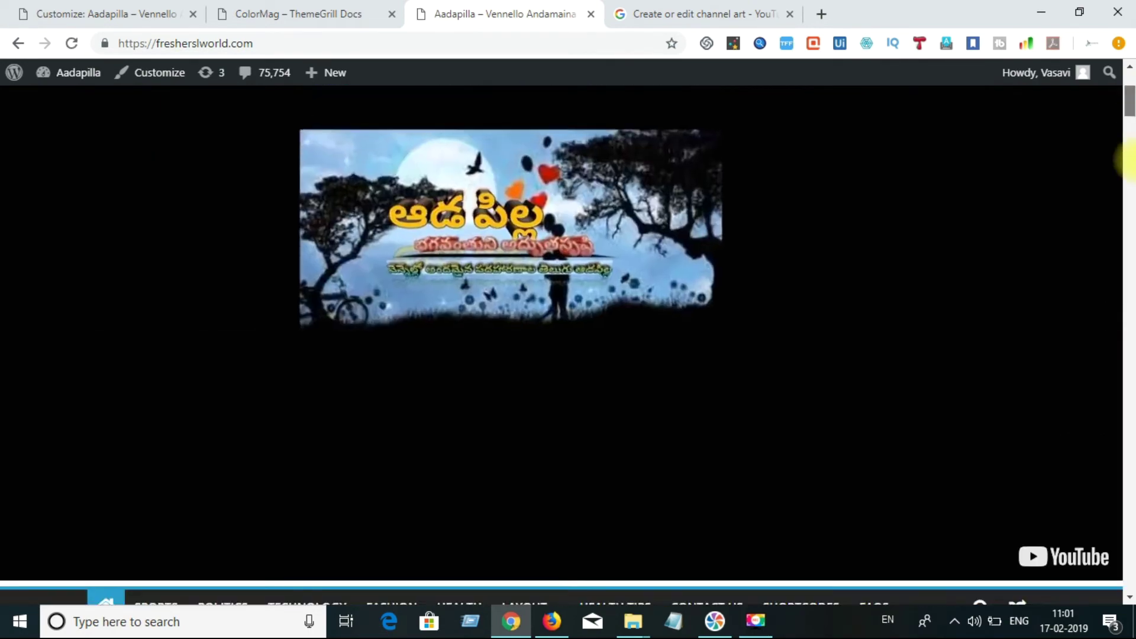
pyautogui.moveTo(1124, 152)
pyautogui.mouseDown()
pyautogui.moveTo(1129, 328)
pyautogui.moveTo(1130, 59)
pyautogui.mouseUp()
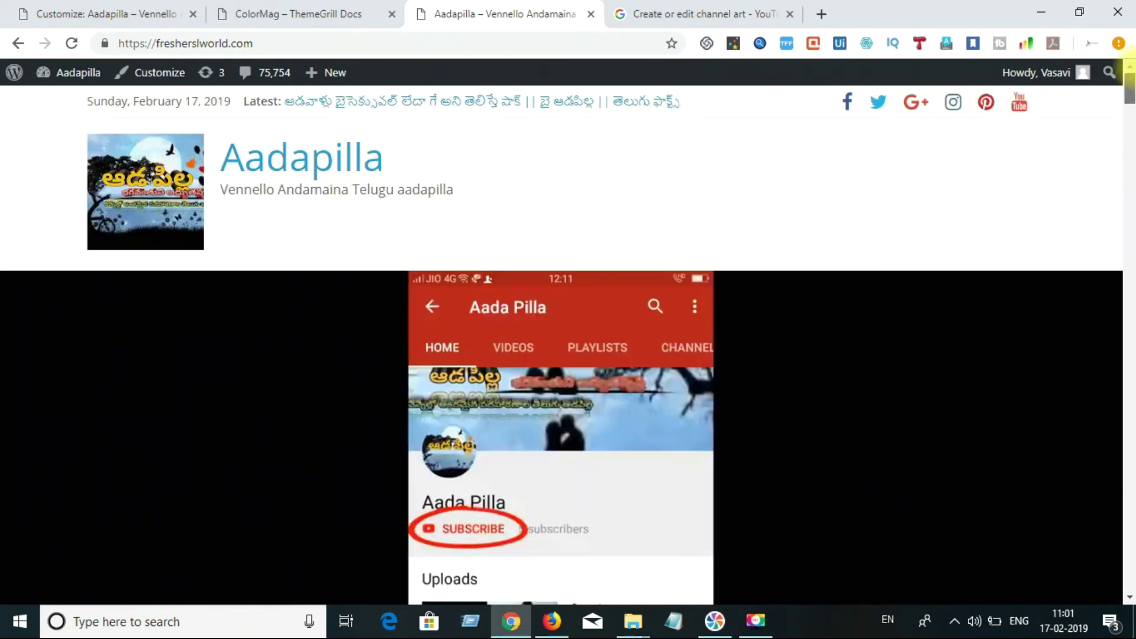
# Return to the customizer's Site Layout settings, choose Boxed Layout and publish the change.
pyautogui.click(314, 7)
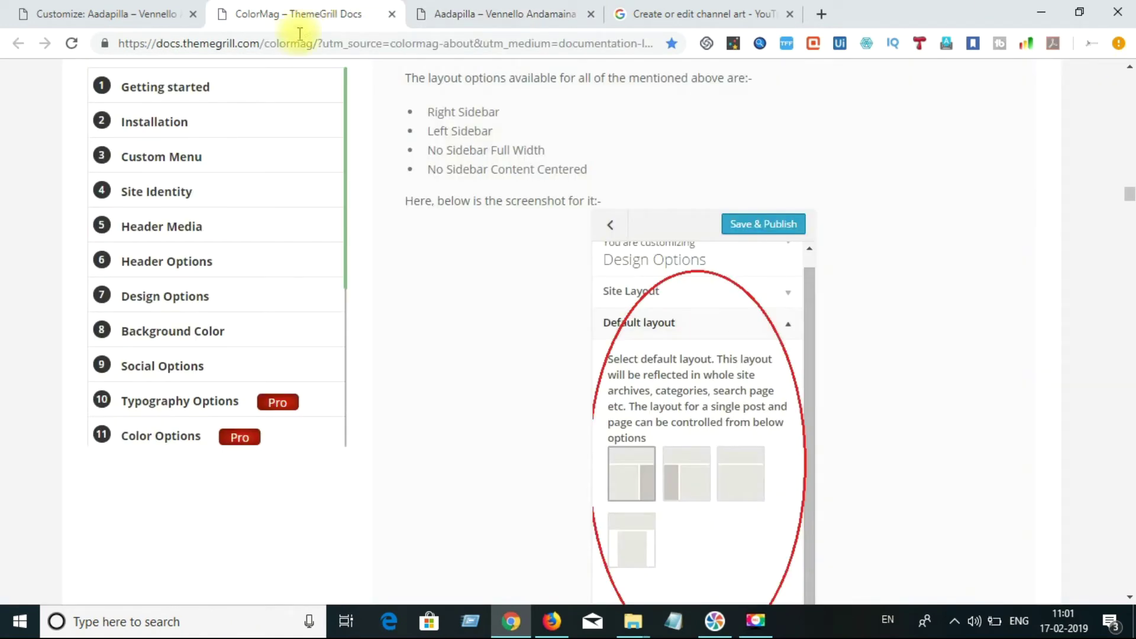
pyautogui.click(127, 7)
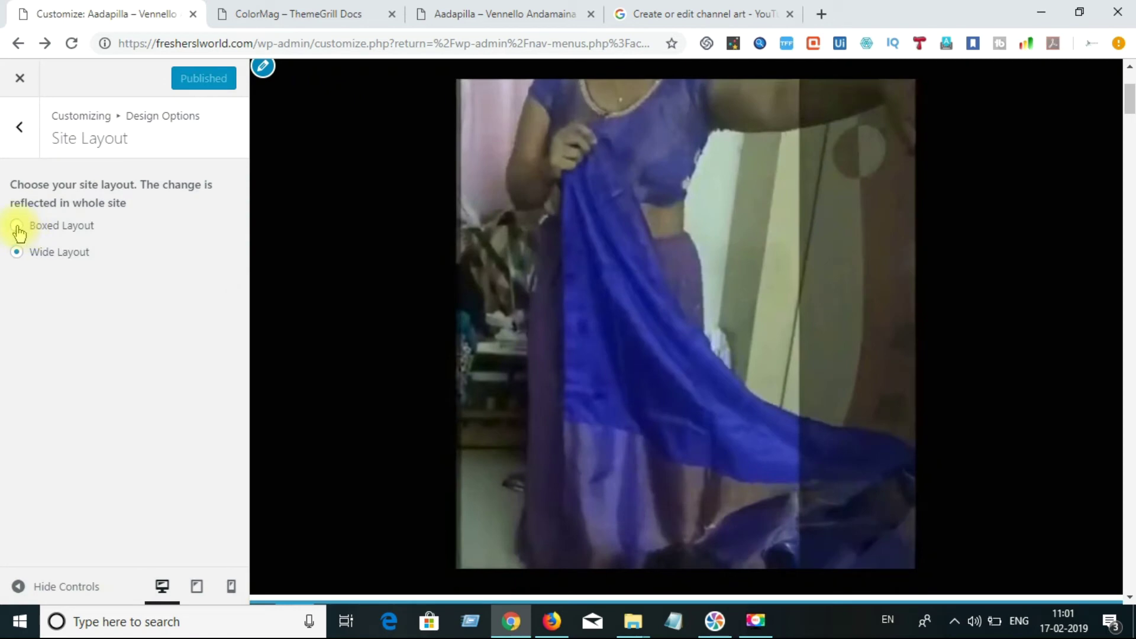
pyautogui.click(17, 226)
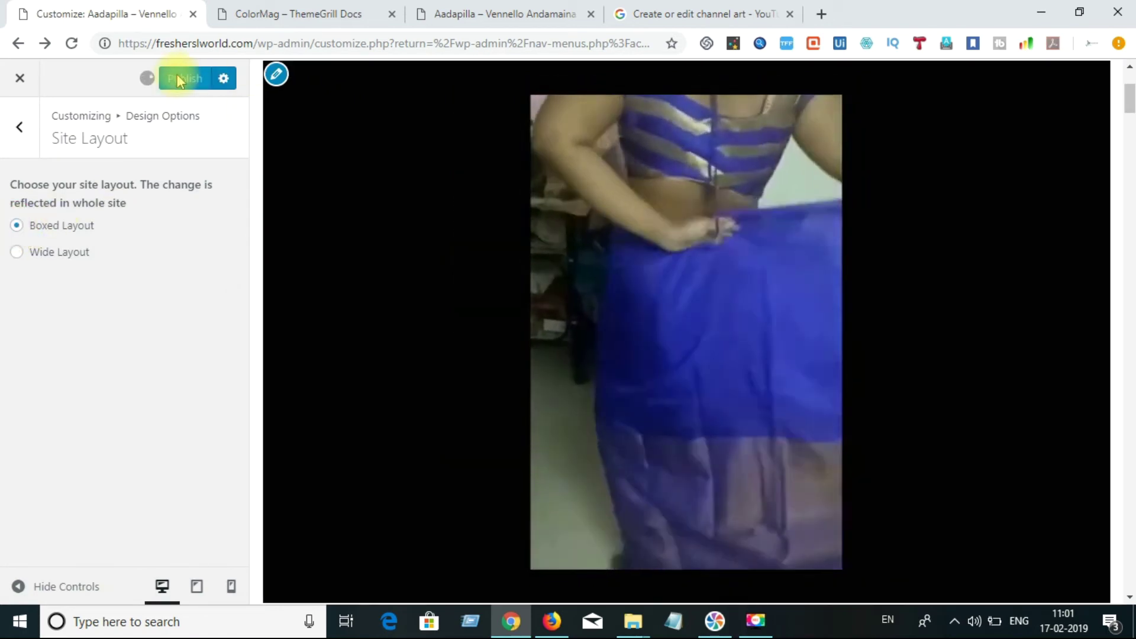
# Look through the Design Options for the default layout, the default page layout and the default single post layout.
pyautogui.click(20, 131)
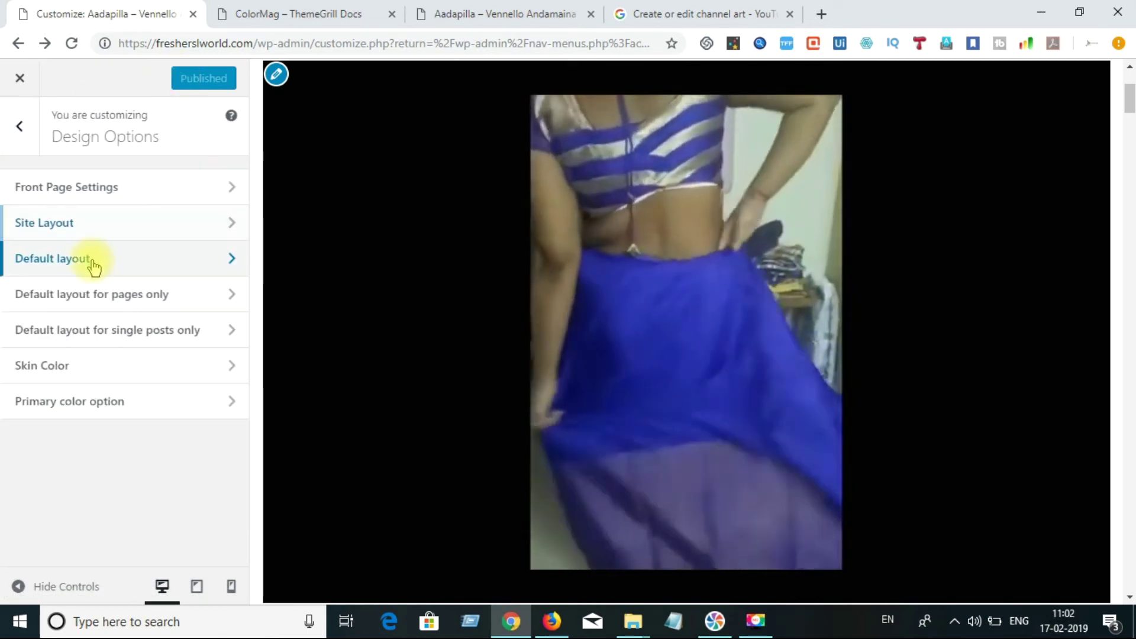
pyautogui.click(93, 267)
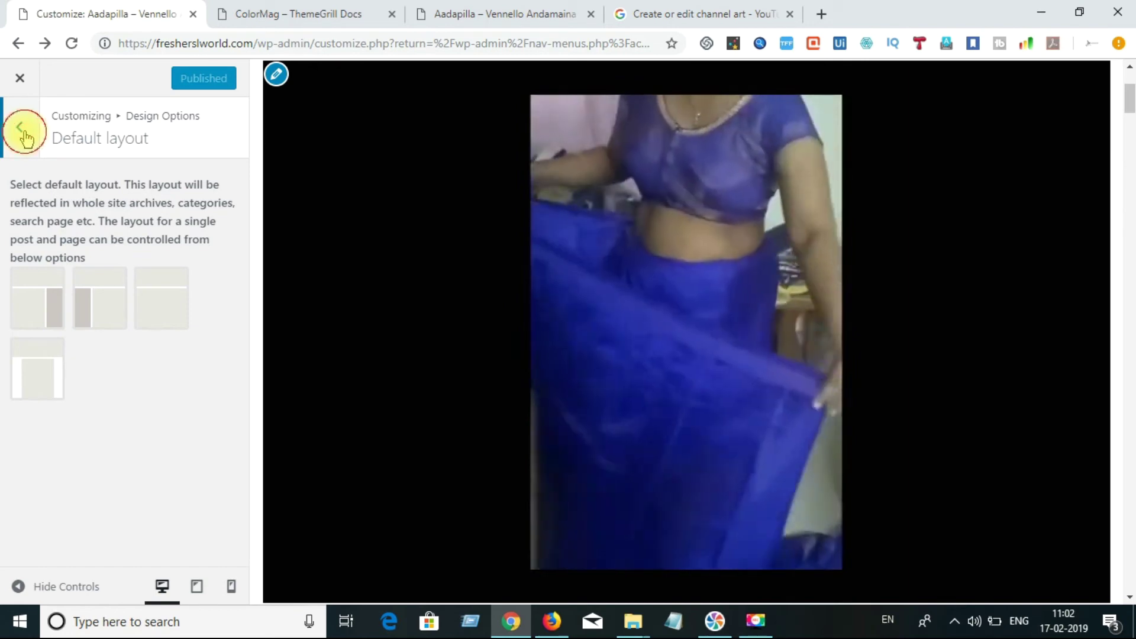
pyautogui.click(22, 129)
pyautogui.click(103, 299)
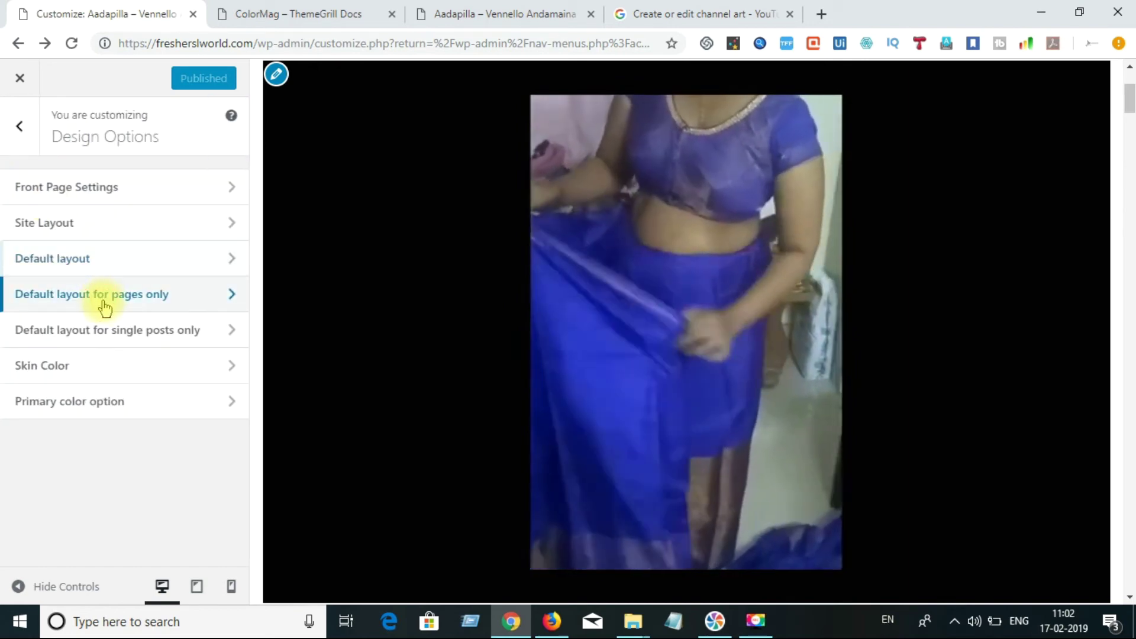
pyautogui.click(19, 132)
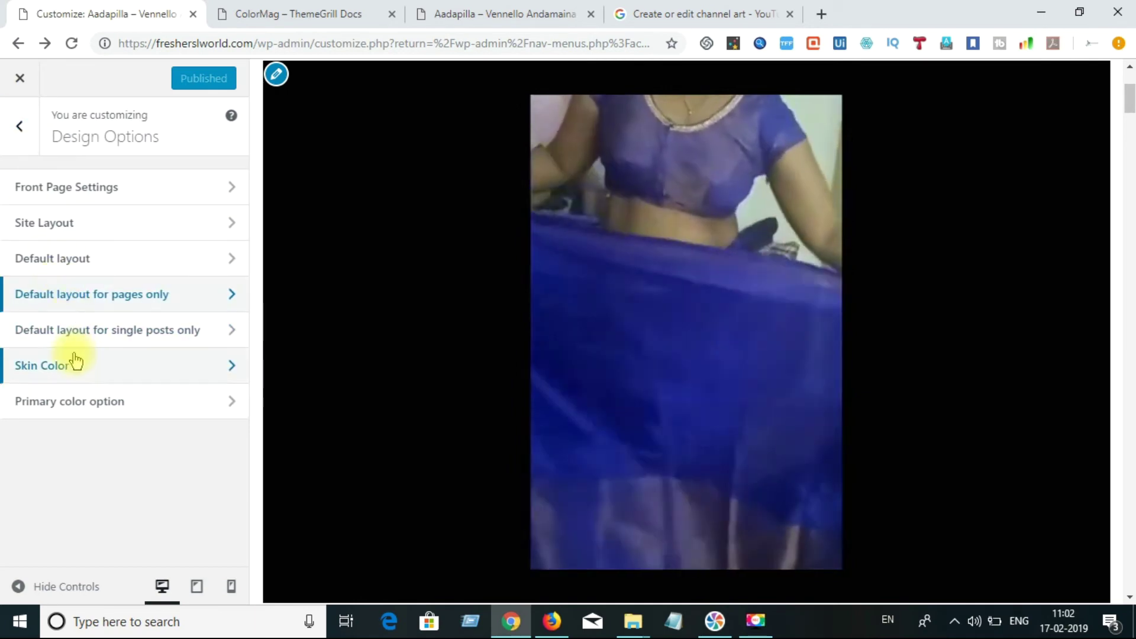
pyautogui.click(64, 336)
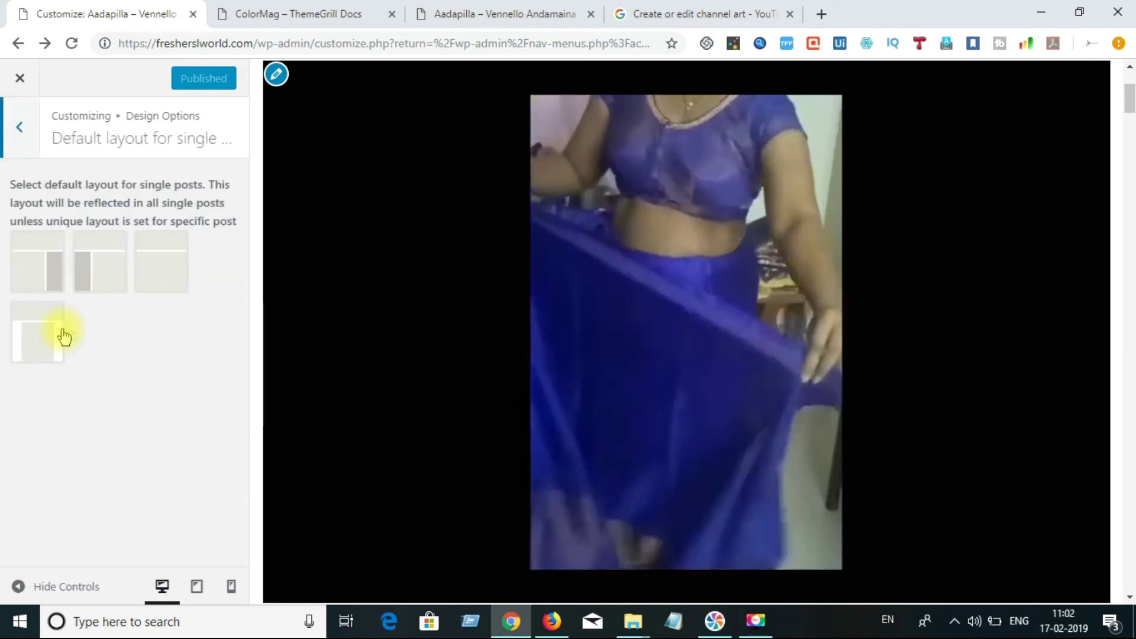
pyautogui.click(20, 133)
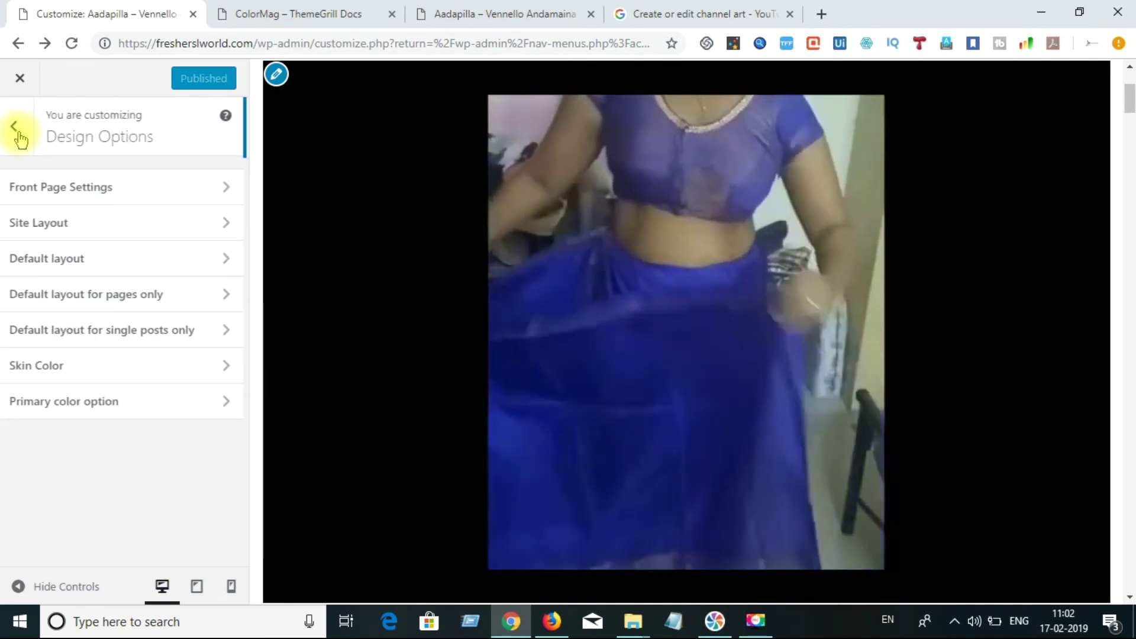
# In the Skin Color design option, choose Dark Skin for the site and publish the change.
pyautogui.click(63, 363)
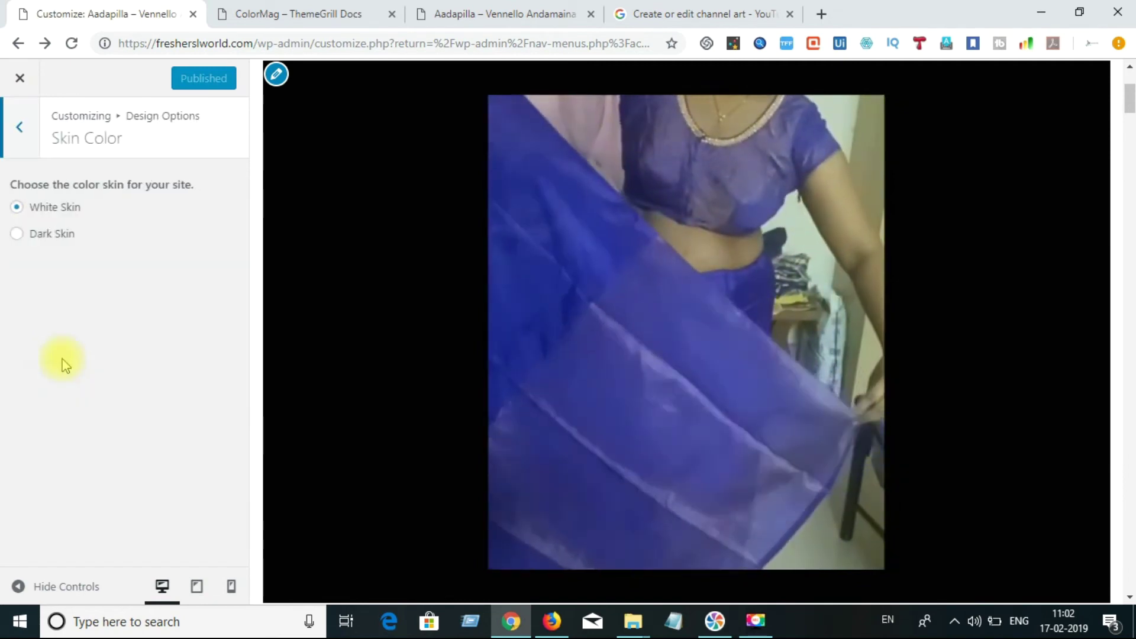
pyautogui.click(52, 235)
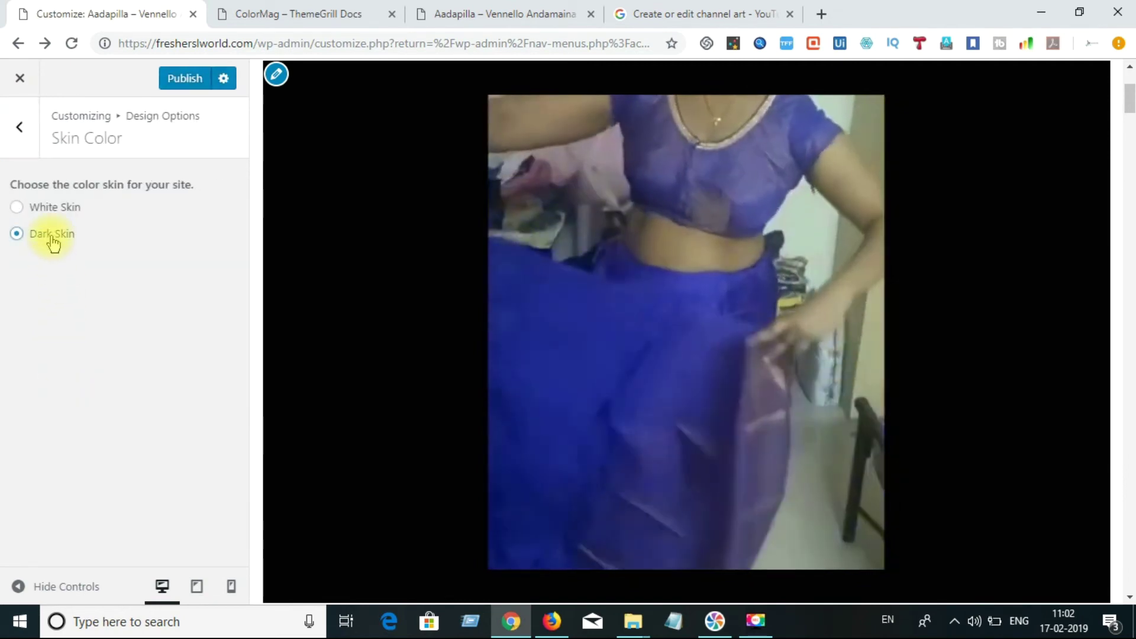
pyautogui.click(194, 81)
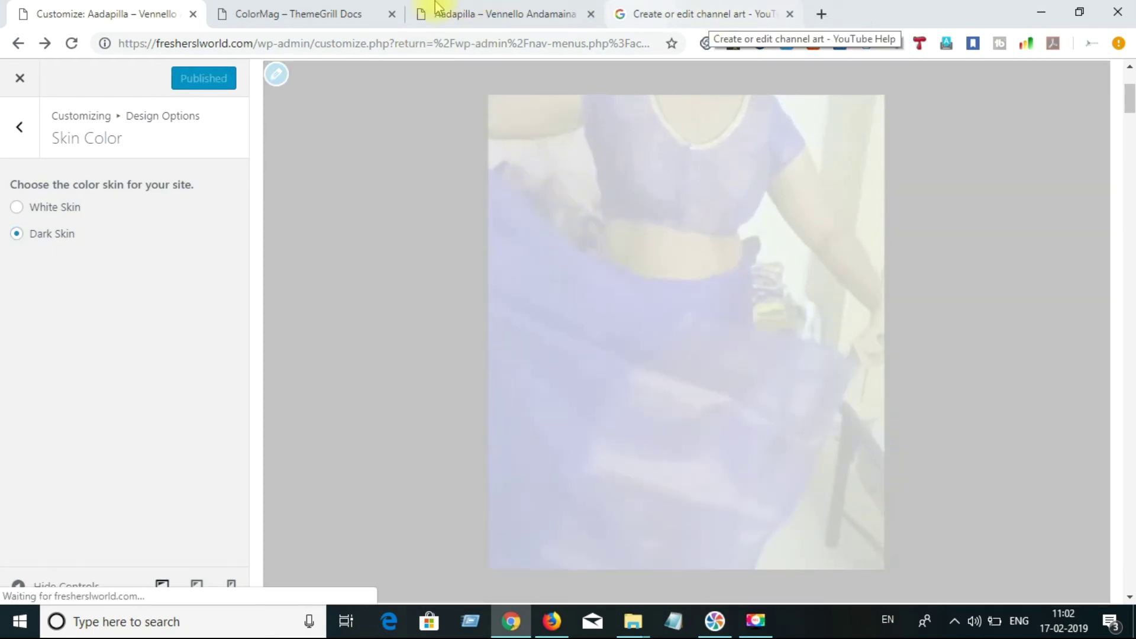
# Reload the live home page and review the dark skin on the header, menu, featured posts and category sections.
pyautogui.click(482, 7)
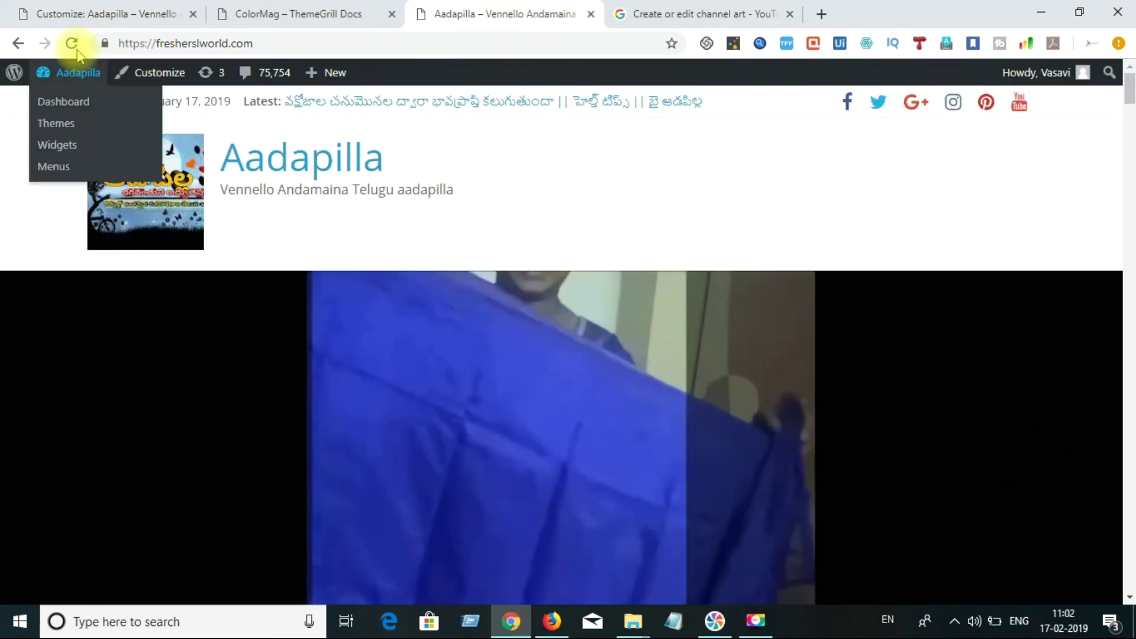
pyautogui.click(72, 43)
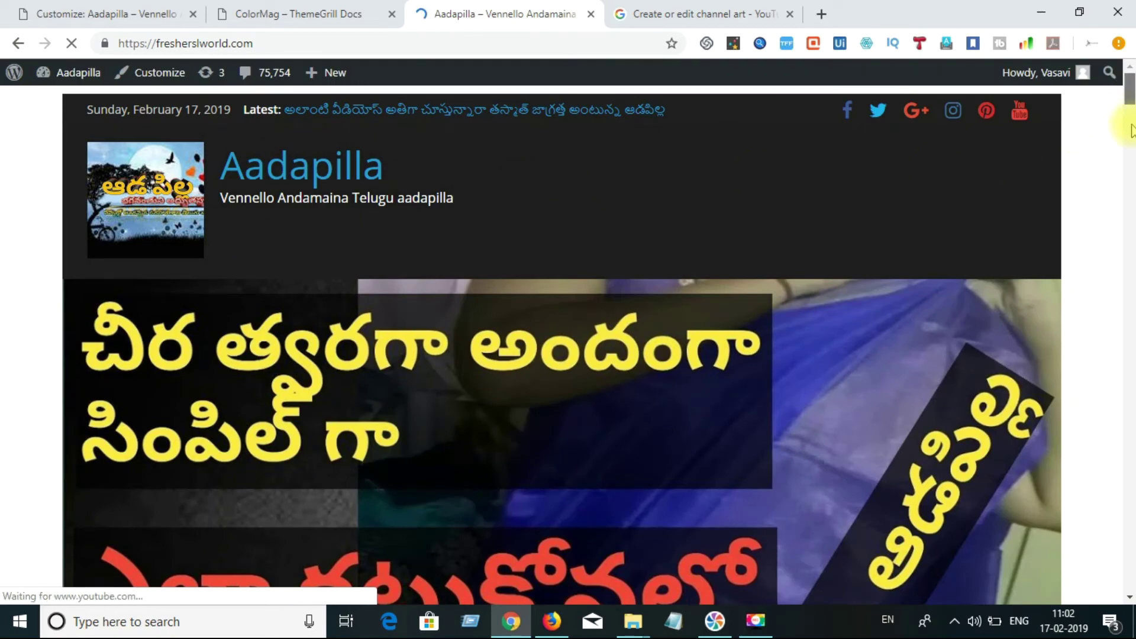
pyautogui.scroll(-5, 1131, 157)
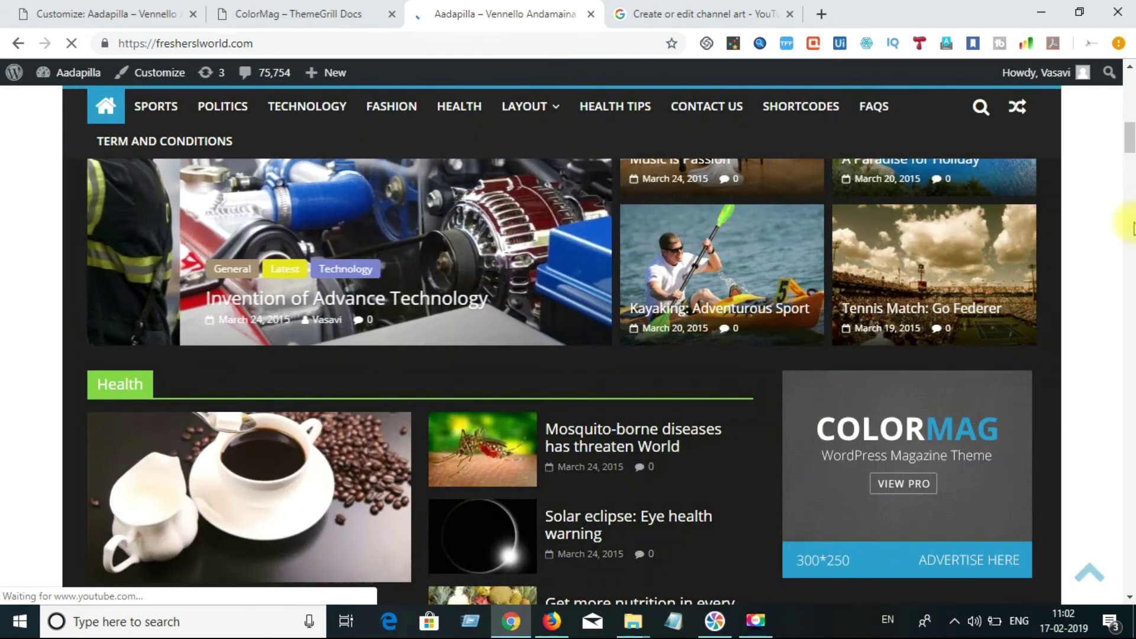
pyautogui.scroll(-7, 1133, 227)
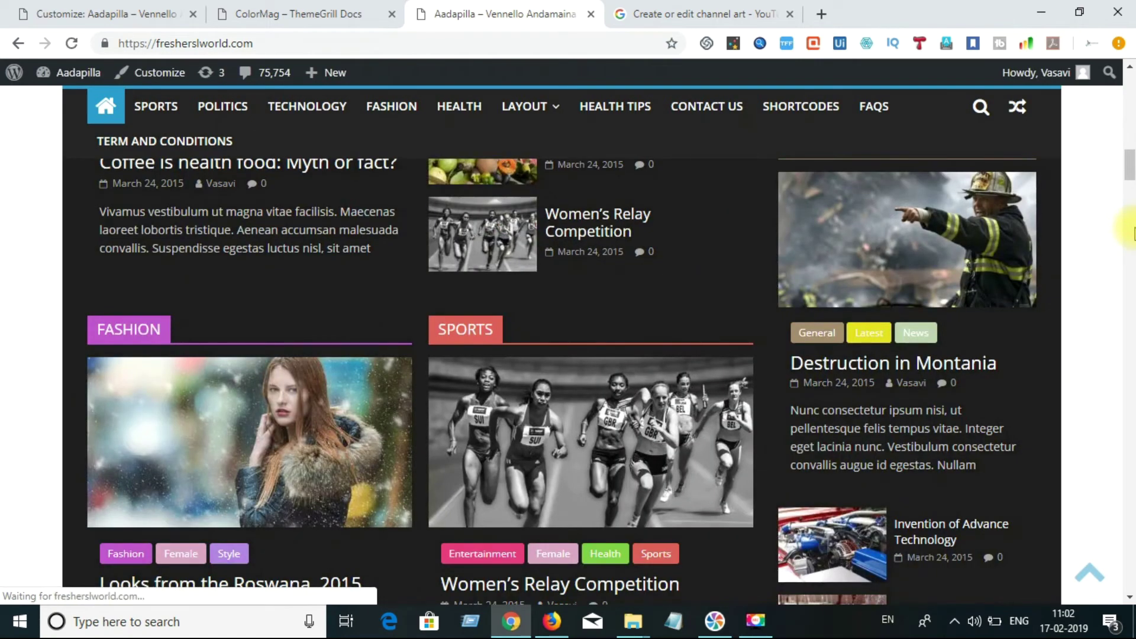
pyautogui.rightClick(1131, 155)
pyautogui.click(1119, 125)
pyautogui.scroll(7, 1127, 106)
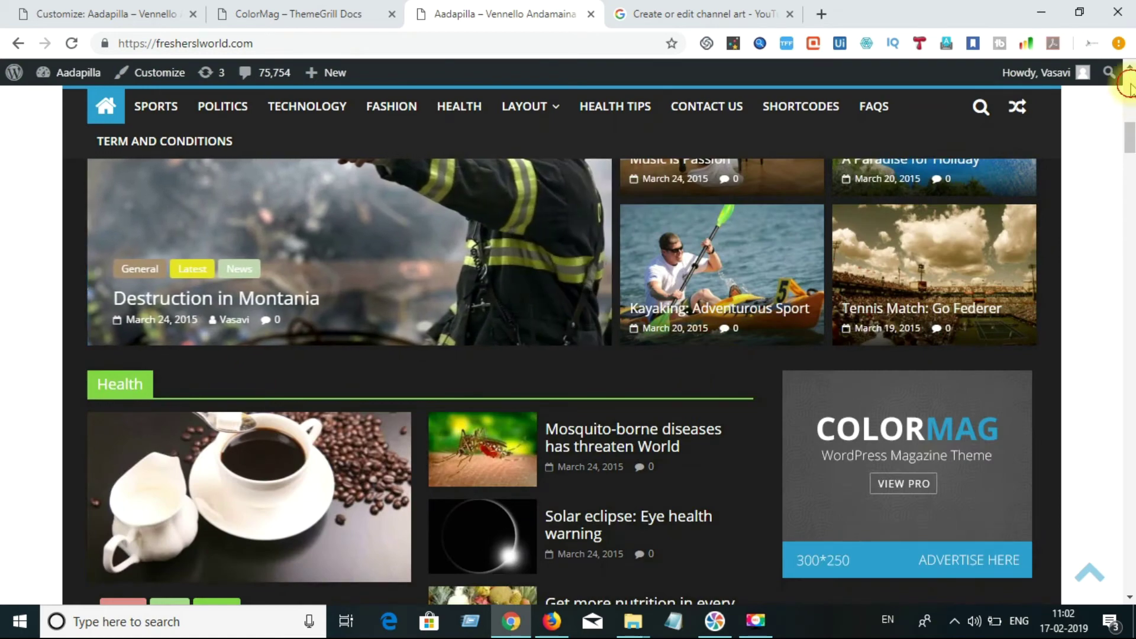
pyautogui.scroll(6, 1130, 92)
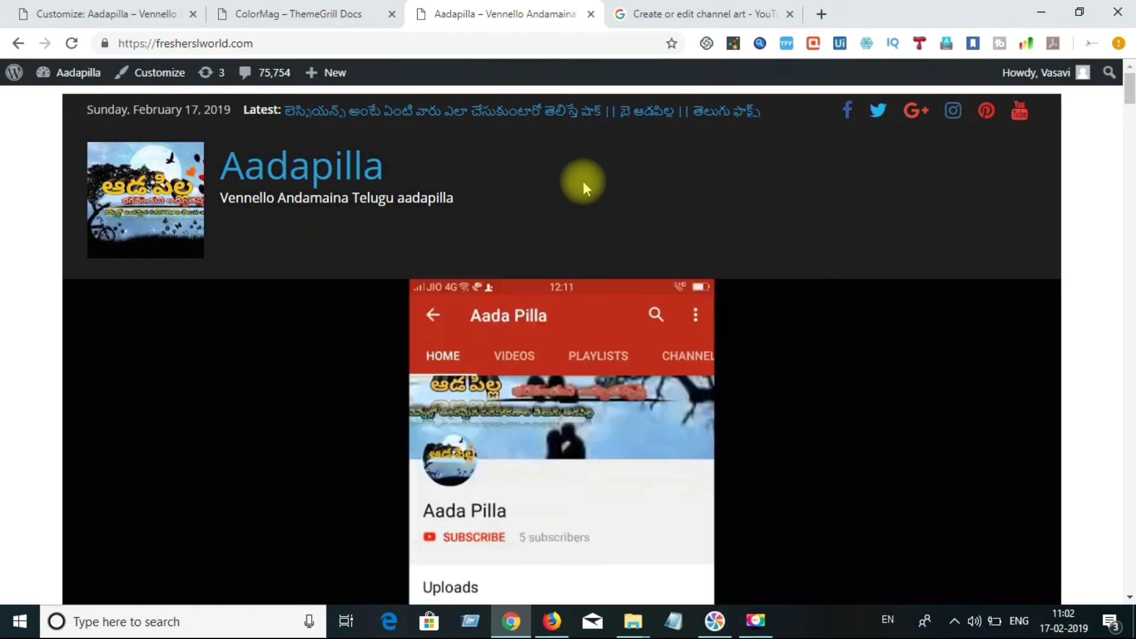
# Back in the customizer's Skin Color settings, choose White Skin and publish the change.
pyautogui.click(248, 5)
pyautogui.click(127, 7)
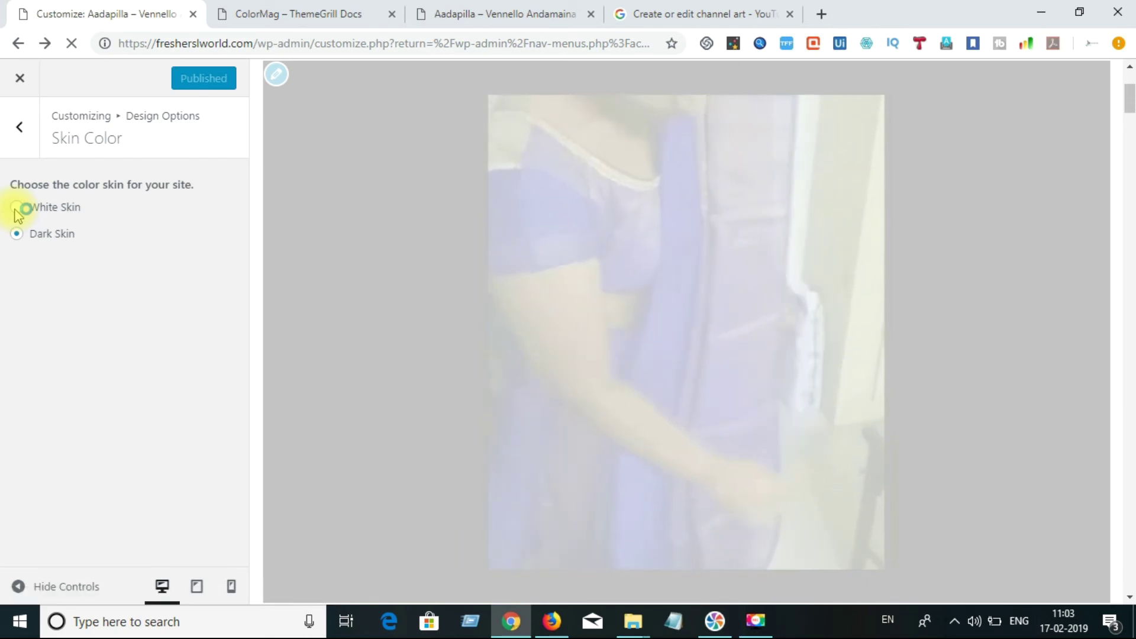
pyautogui.click(16, 207)
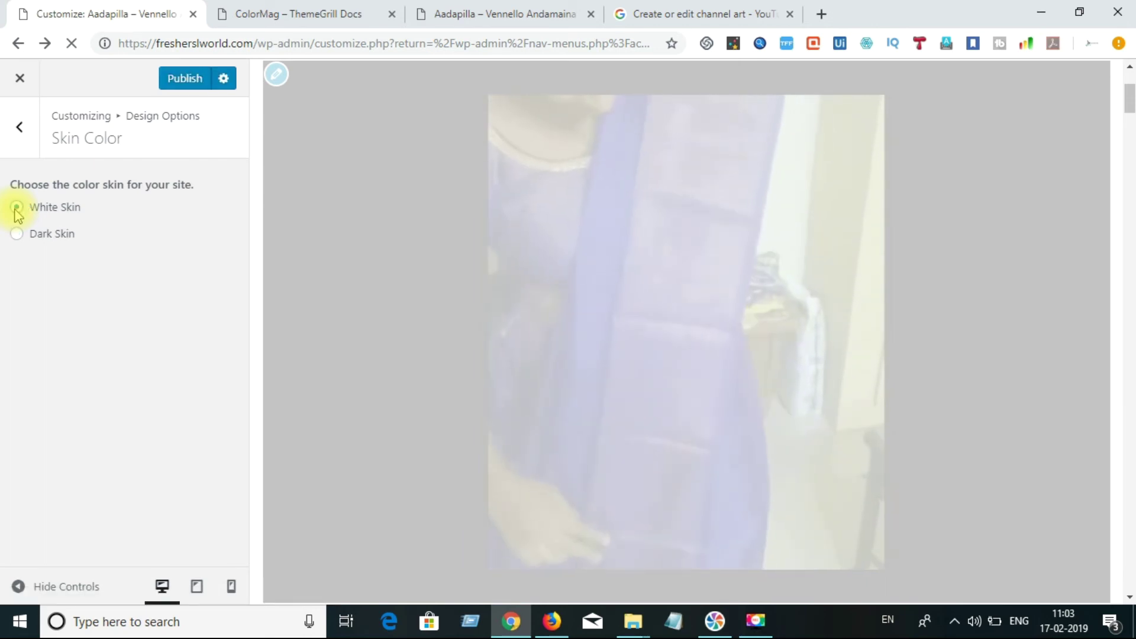
pyautogui.click(184, 81)
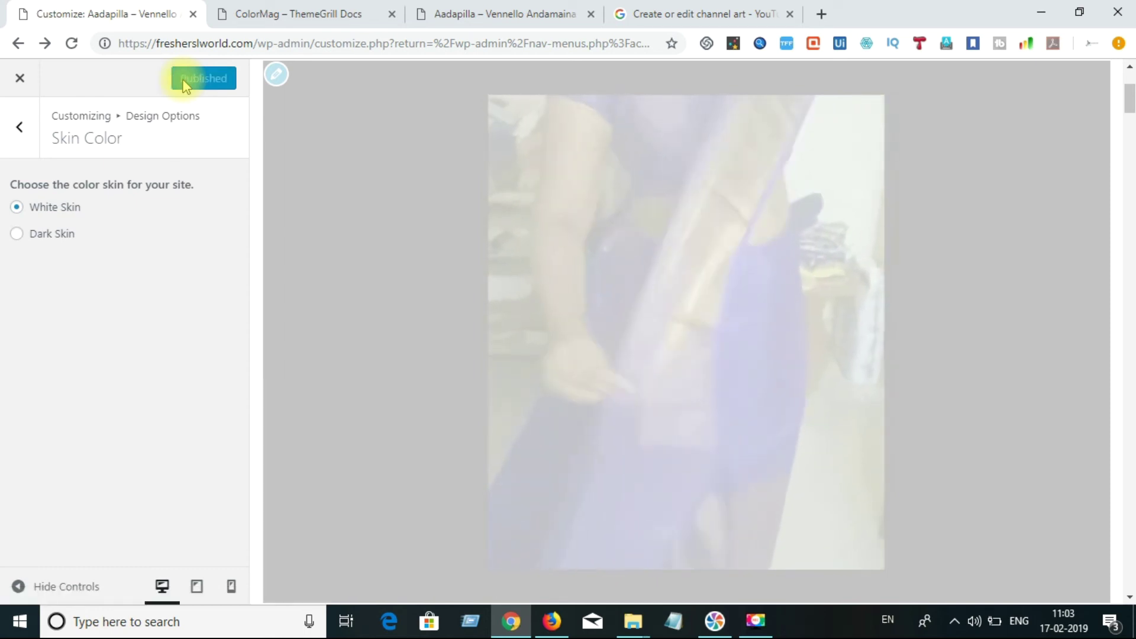
# Reload the live home page to check the white skin, and go back to the customizer's Design Options list.
pyautogui.click(495, 9)
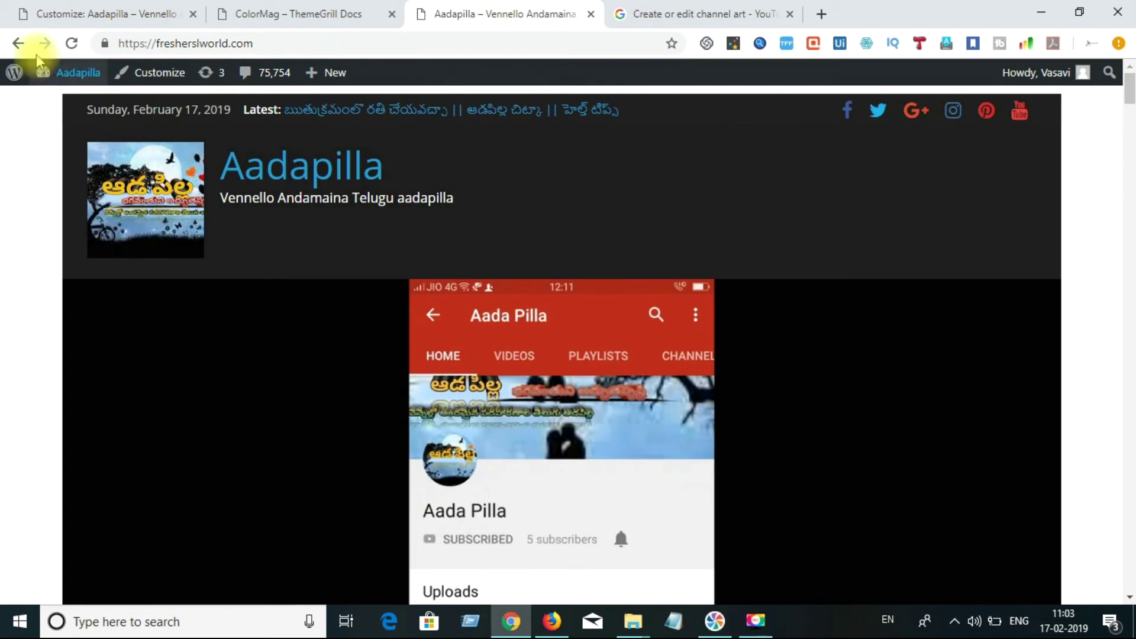
pyautogui.click(72, 43)
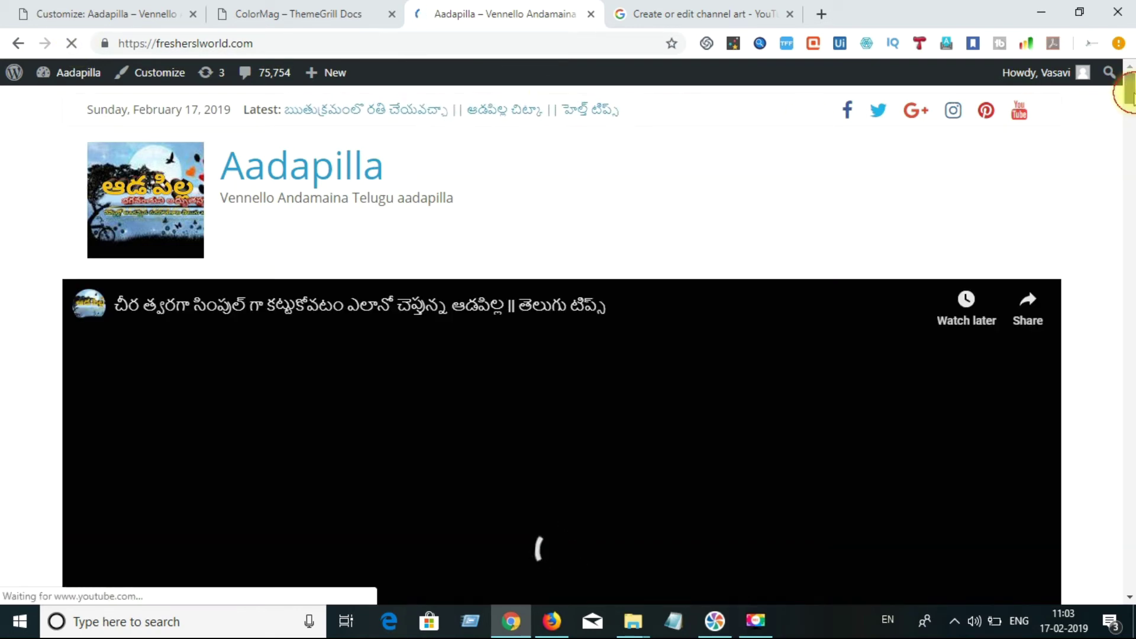
pyautogui.moveTo(1131, 95)
pyautogui.mouseDown()
pyautogui.moveTo(1131, 132)
pyautogui.moveTo(1130, 90)
pyautogui.mouseUp()
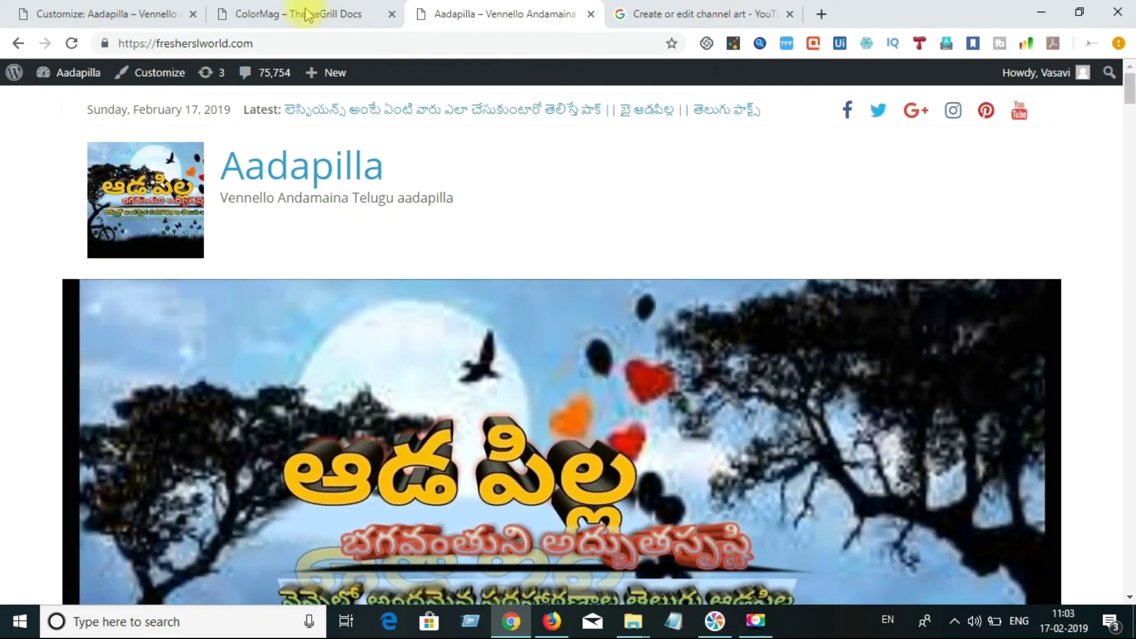
pyautogui.click(123, 9)
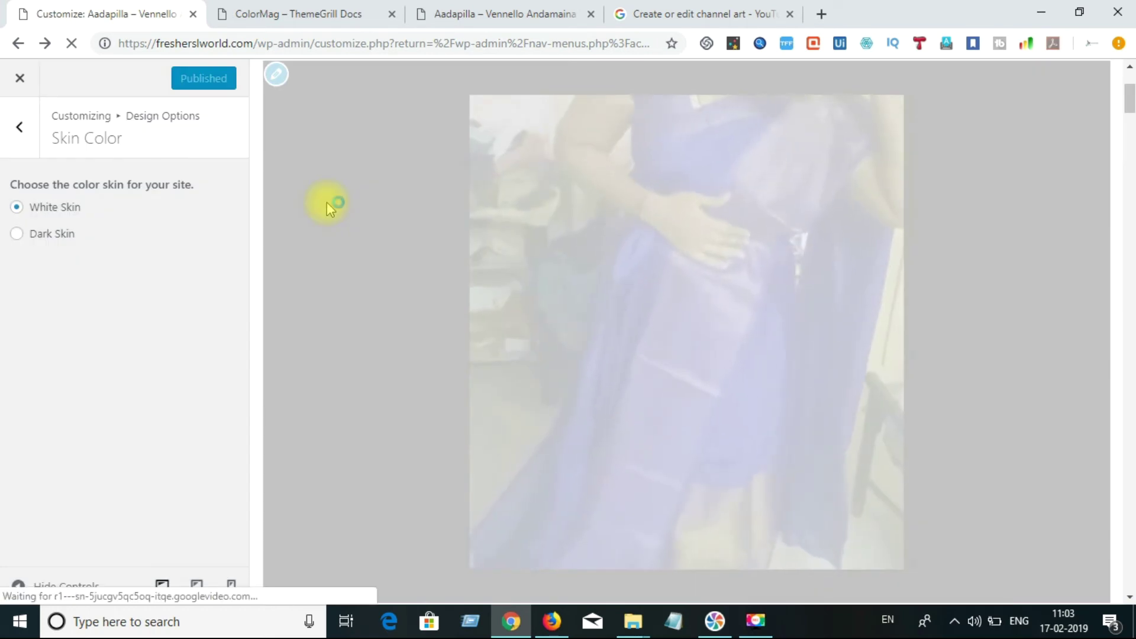
pyautogui.click(21, 131)
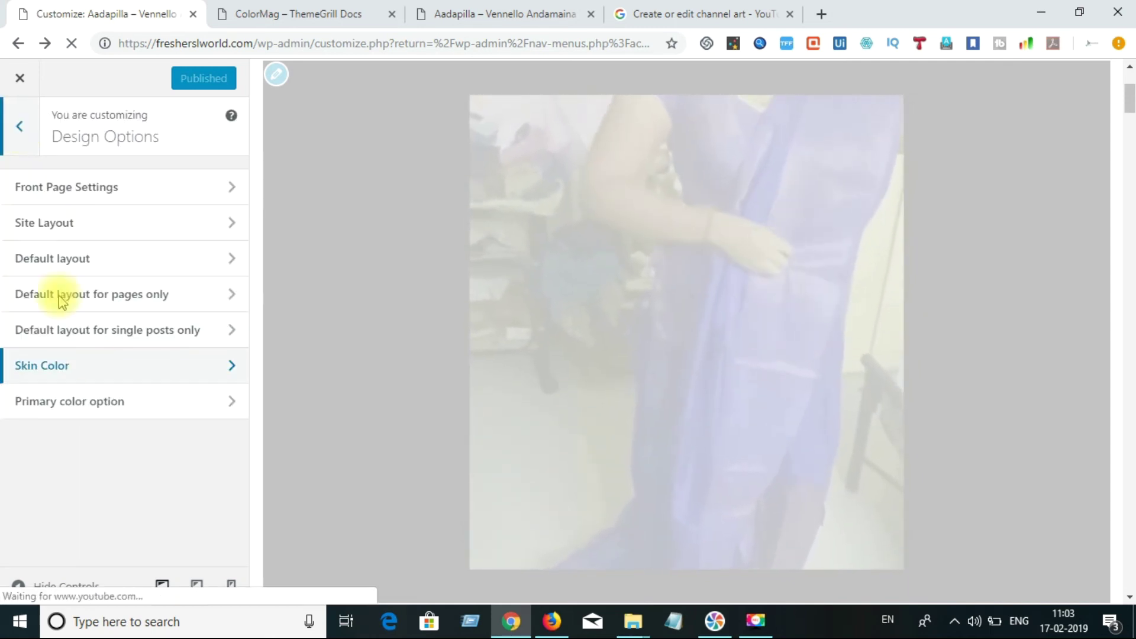
# In the Primary color option of Design Options, set the site's primary color to yellow #cec627 and publish the change.
pyautogui.click(118, 403)
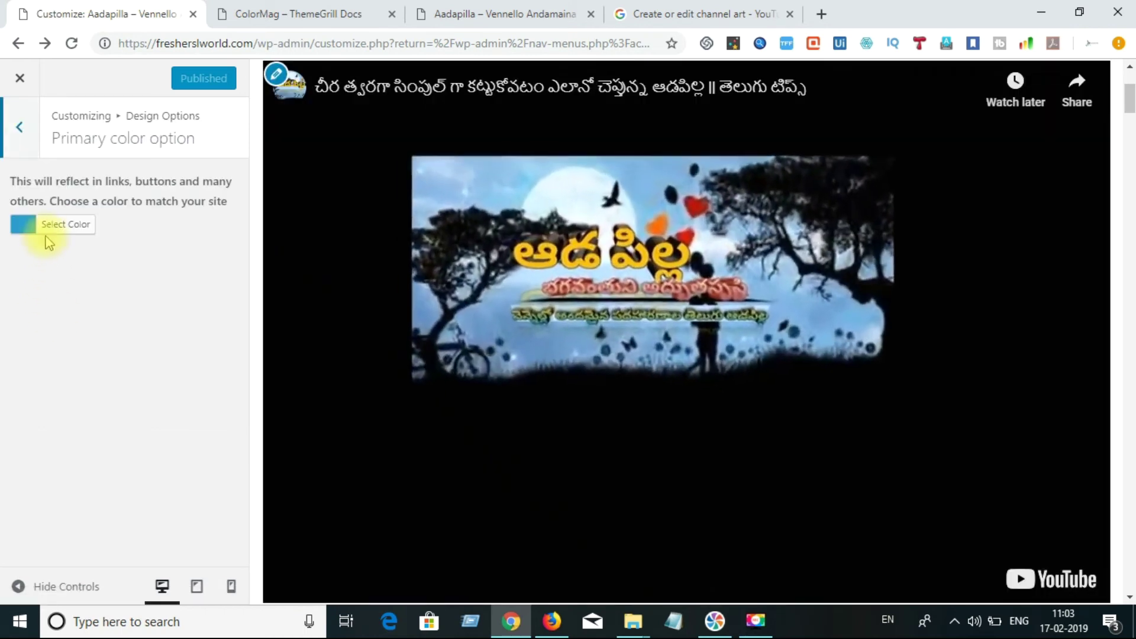
pyautogui.click(50, 231)
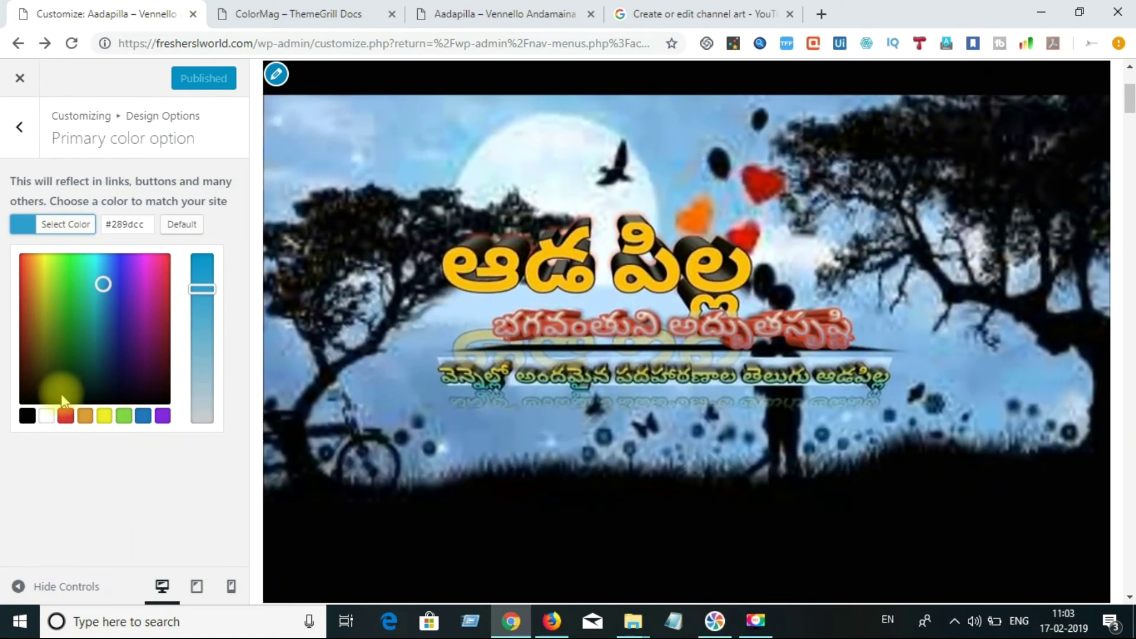
pyautogui.click(57, 330)
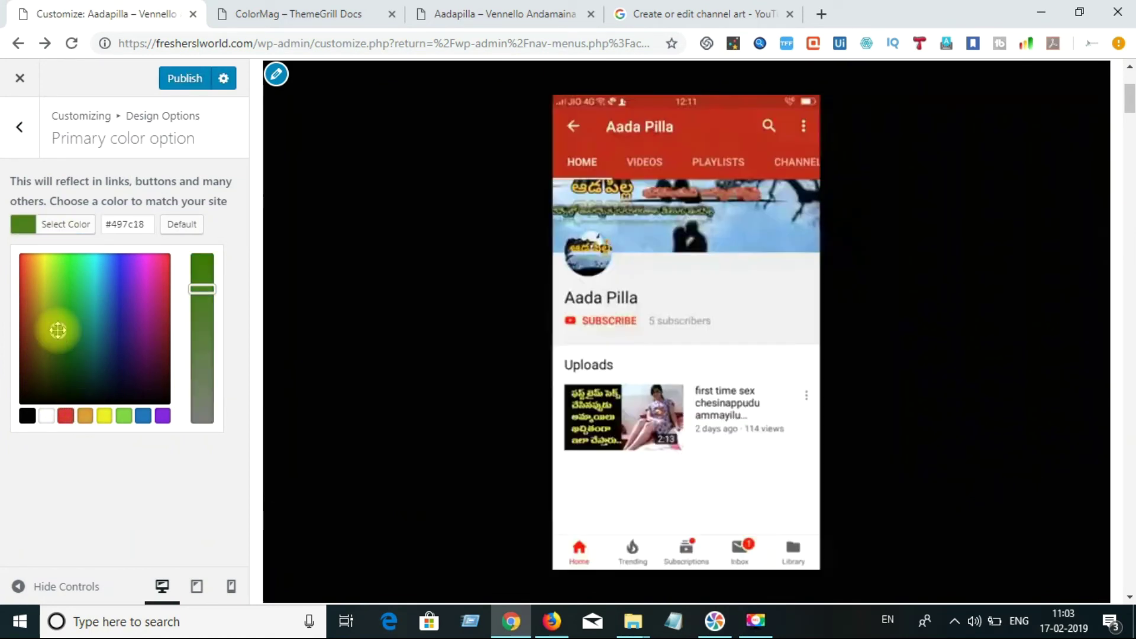
pyautogui.click(44, 283)
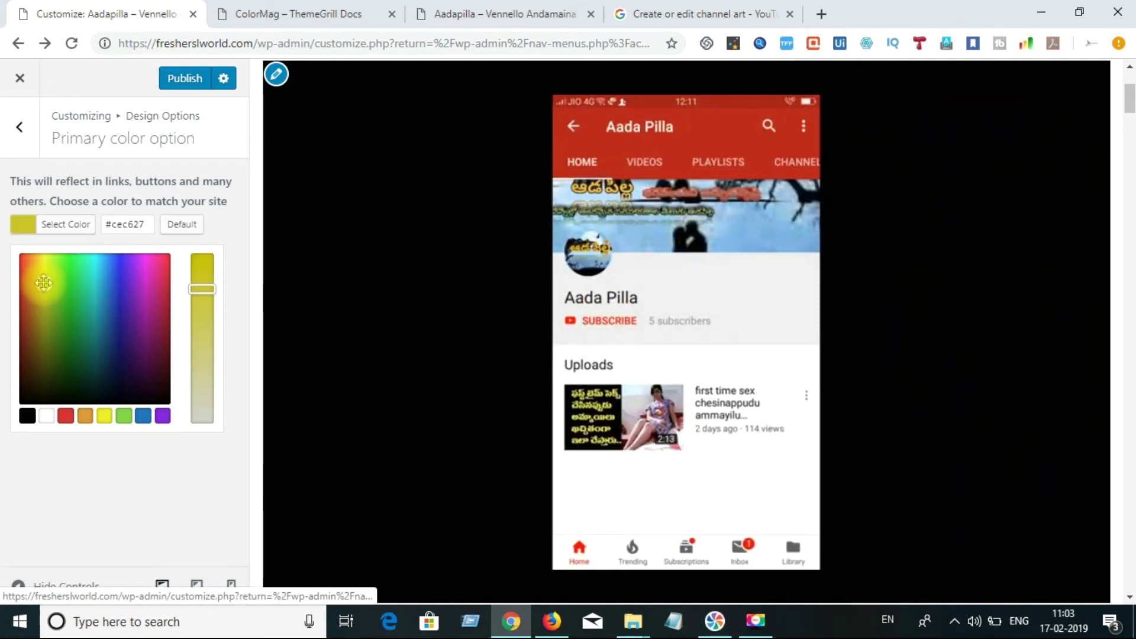
pyautogui.click(185, 79)
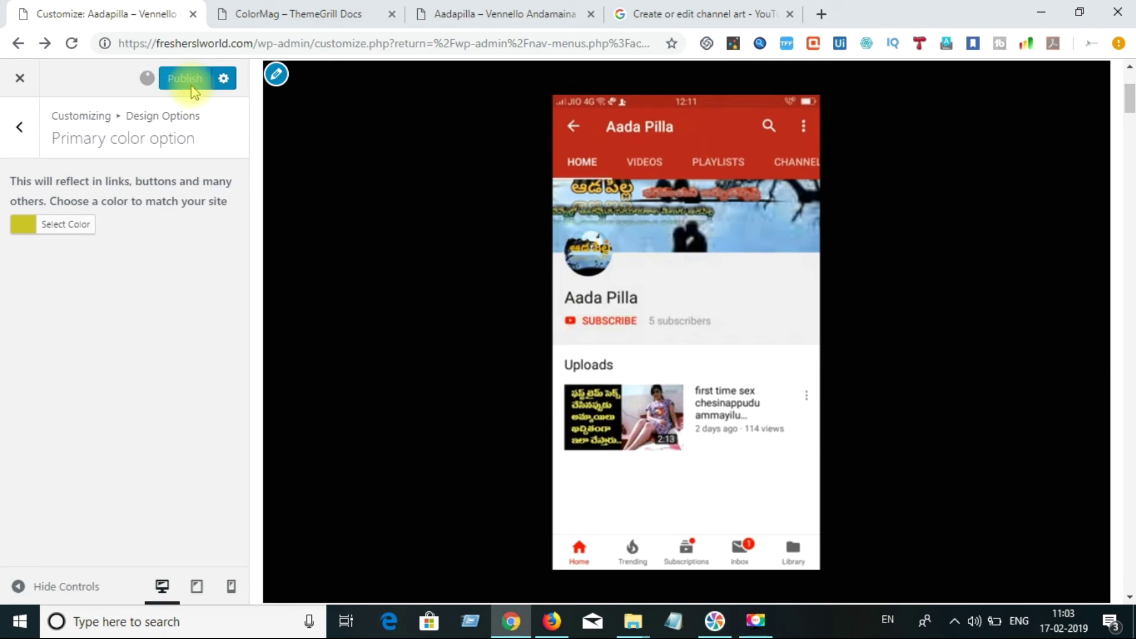
# Reload the live home page to check the new primary color, and go back to the customizer's main settings list.
pyautogui.click(478, 13)
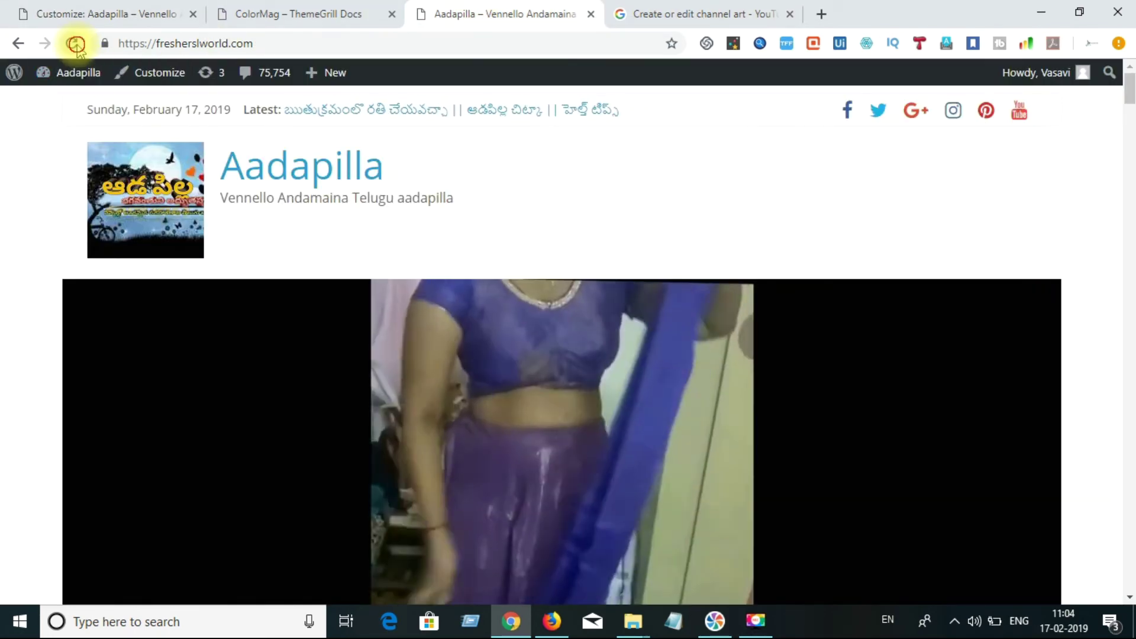
pyautogui.click(71, 43)
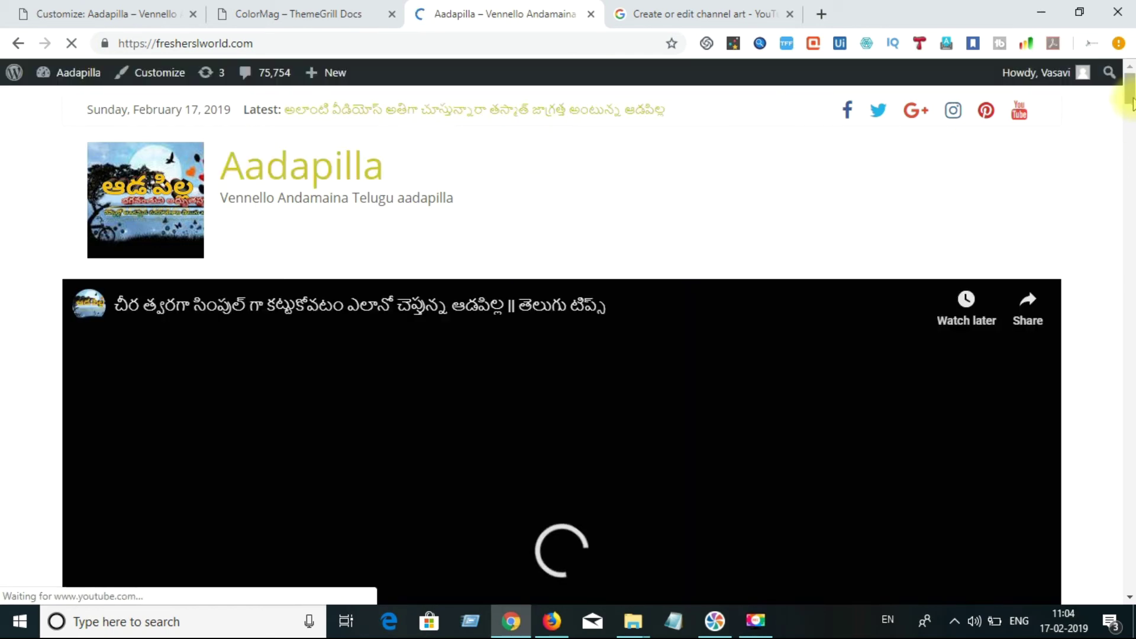
pyautogui.moveTo(1130, 98)
pyautogui.mouseDown()
pyautogui.moveTo(1129, 219)
pyautogui.moveTo(1129, 98)
pyautogui.mouseUp()
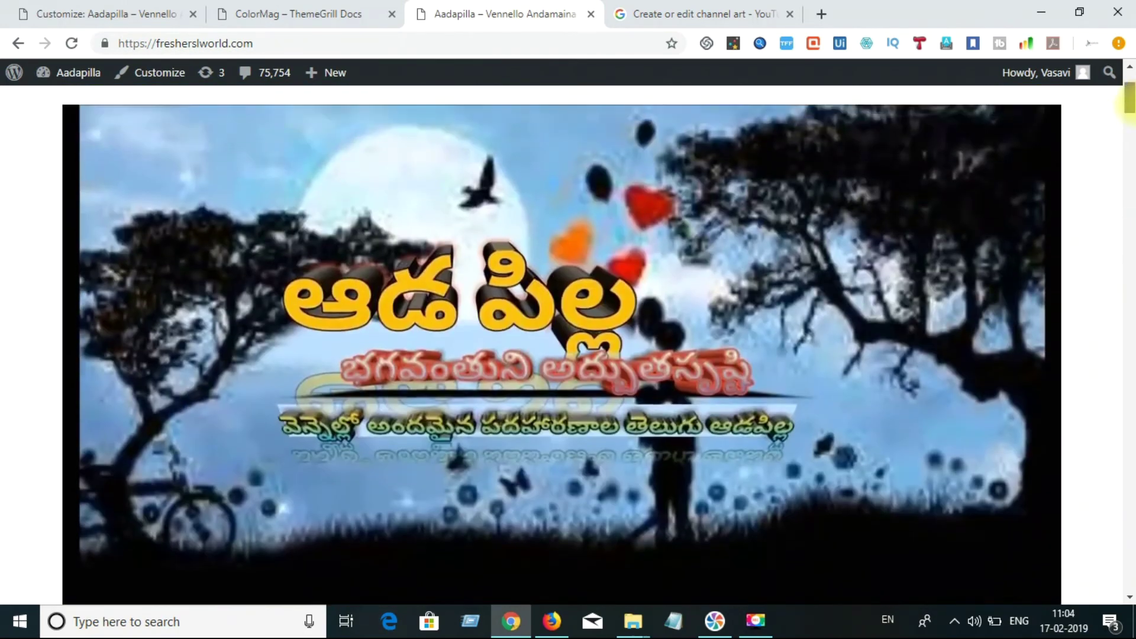
pyautogui.click(98, 16)
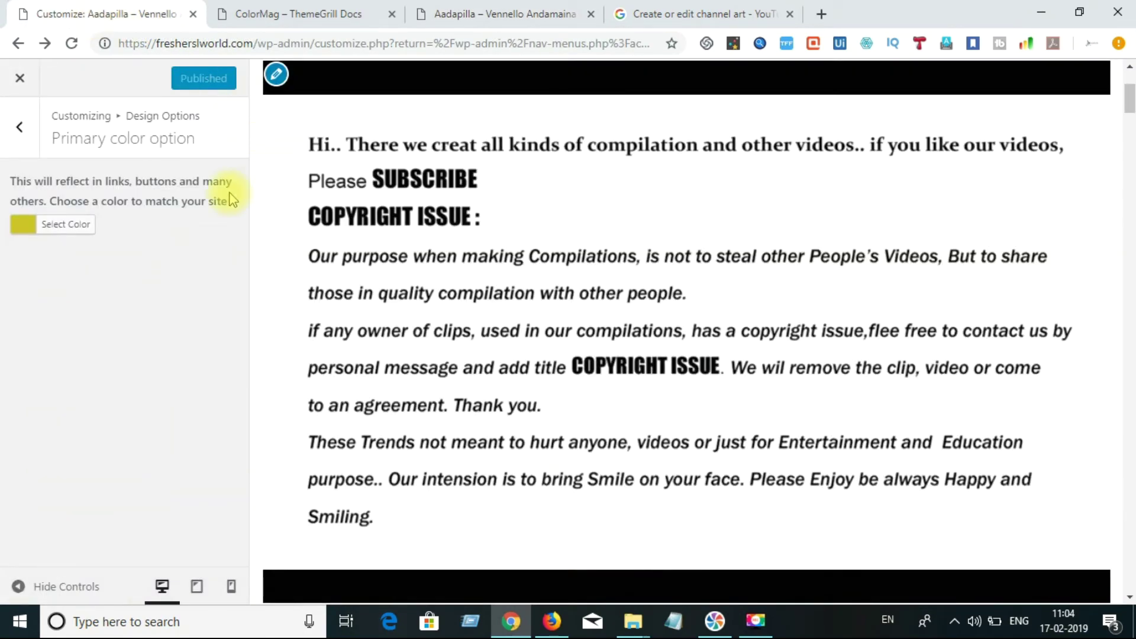
pyautogui.click(17, 137)
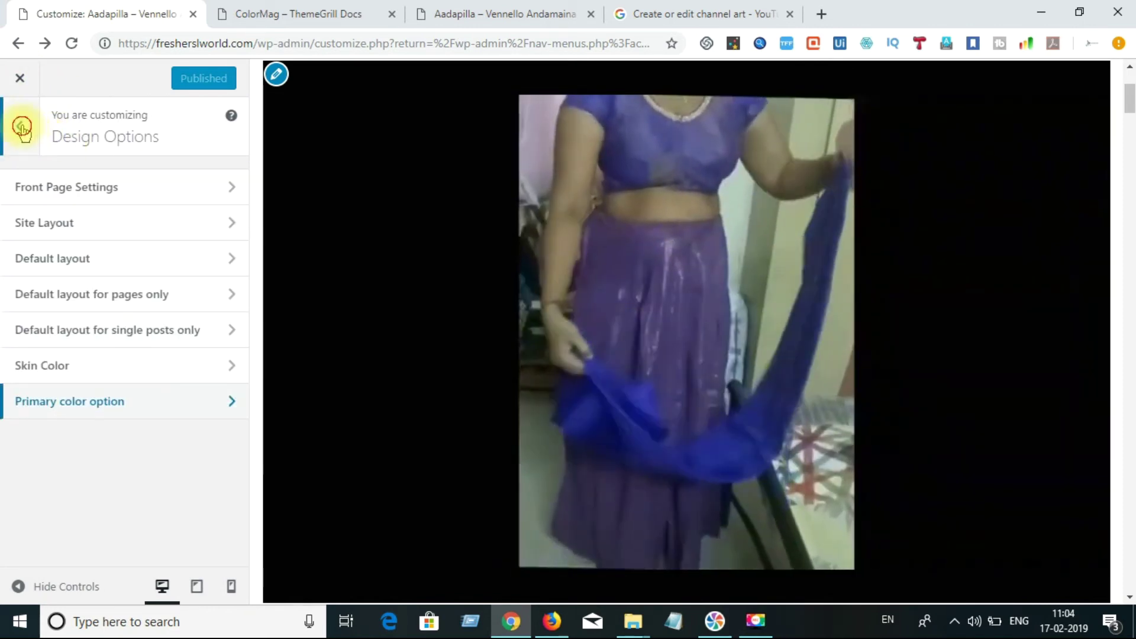
pyautogui.click(22, 127)
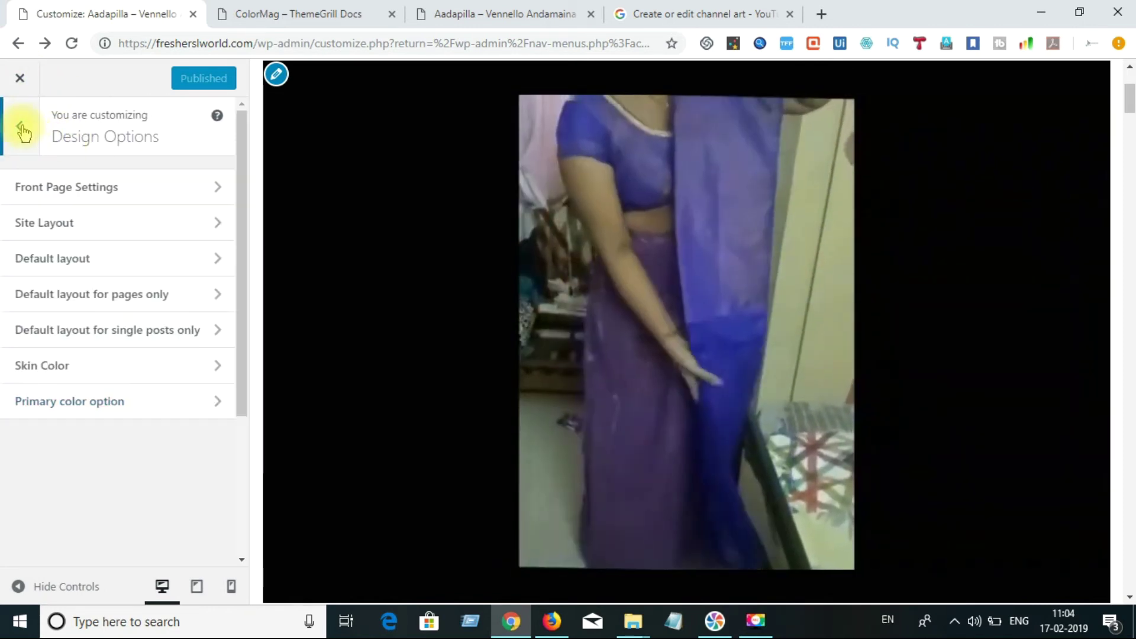
# In the ColorMag documentation, read on from the default layout options through Primary Color Option to the Background Color section.
pyautogui.click(269, 8)
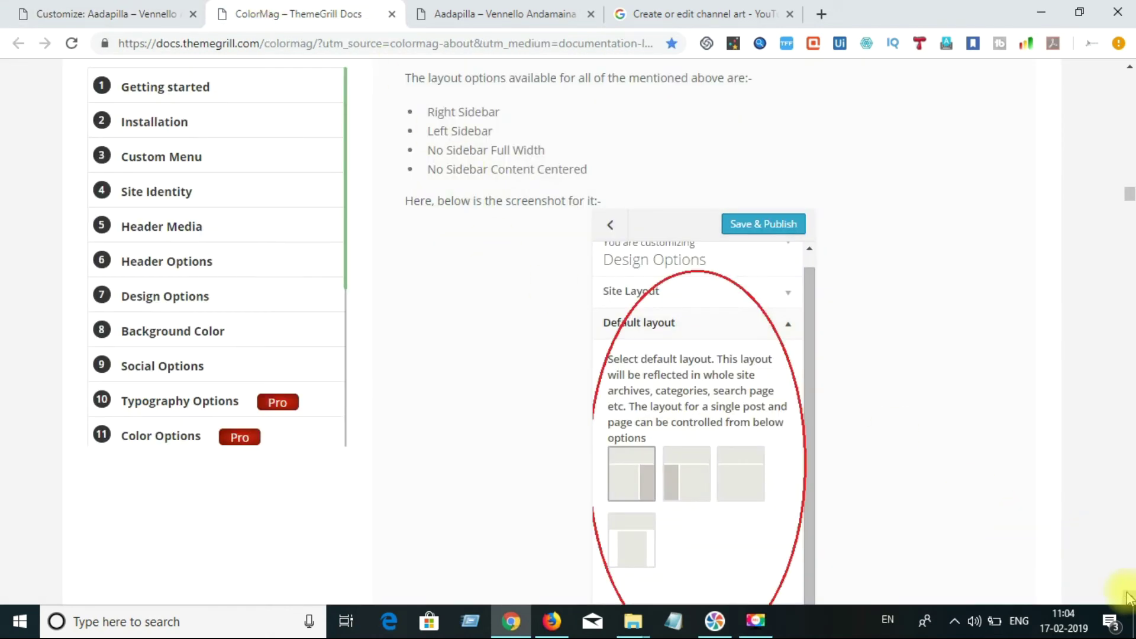
pyautogui.scroll(-8, 1128, 599)
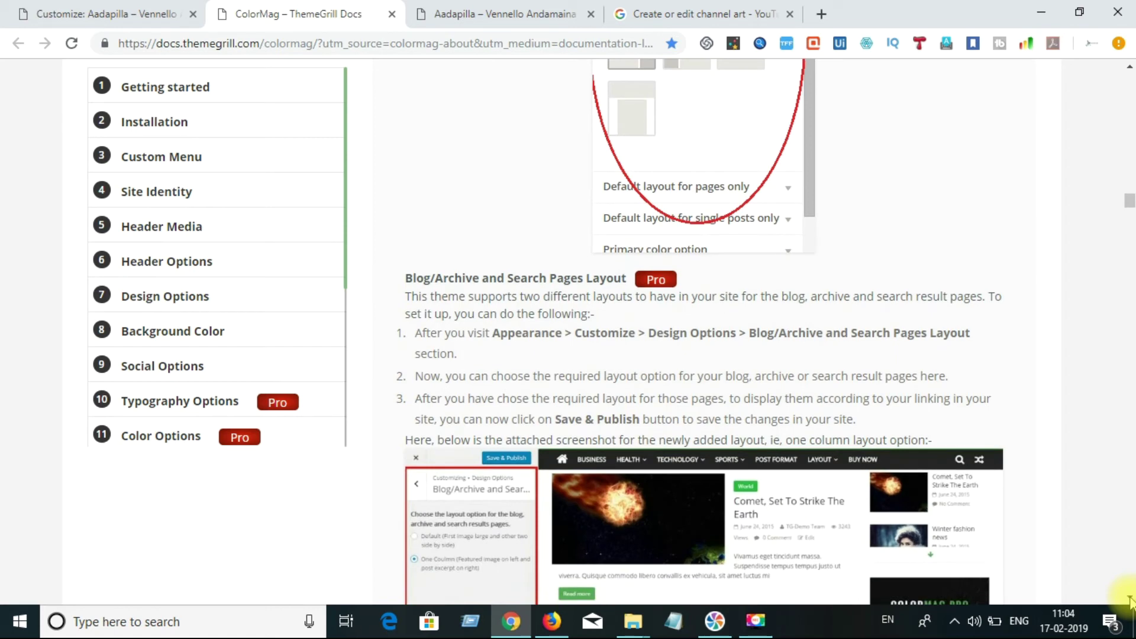
pyautogui.scroll(-10, 1129, 600)
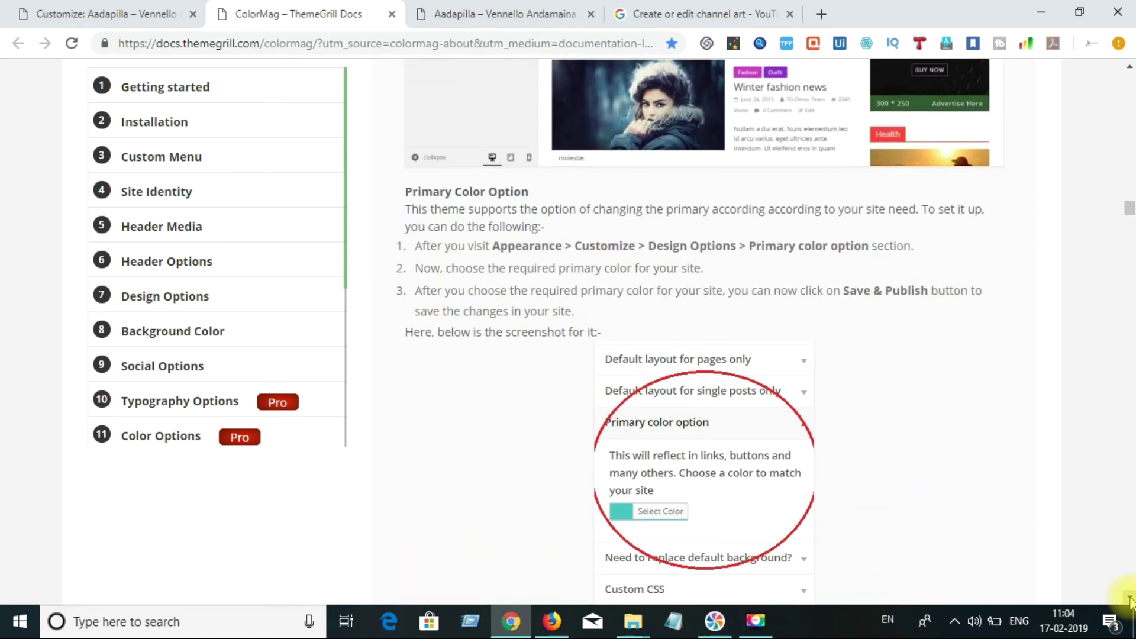
pyautogui.scroll(-1, 1129, 600)
pyautogui.scroll(-9, 1129, 599)
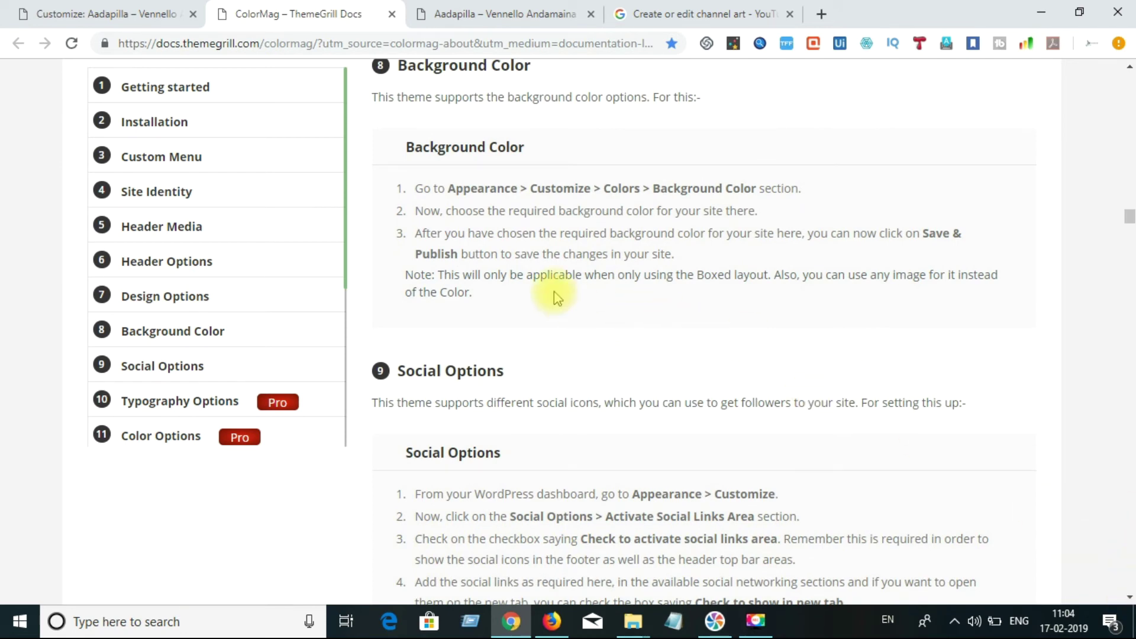
# In the customizer's Colors section, view the Background Color picker without changing the color, and return to the main settings list.
pyautogui.click(110, 9)
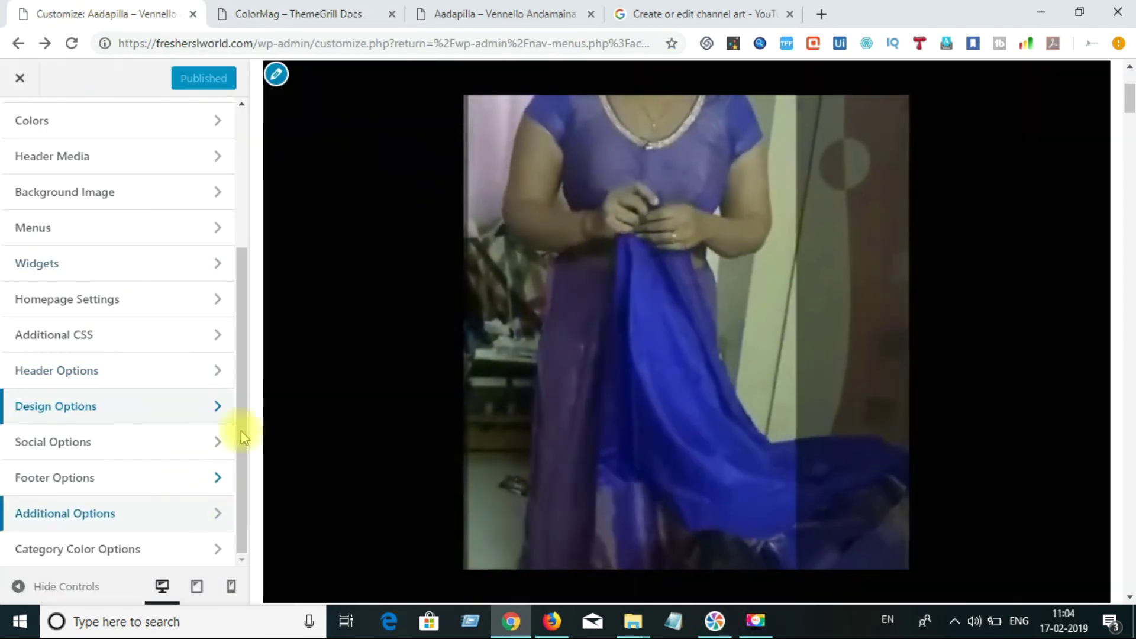
pyautogui.click(213, 121)
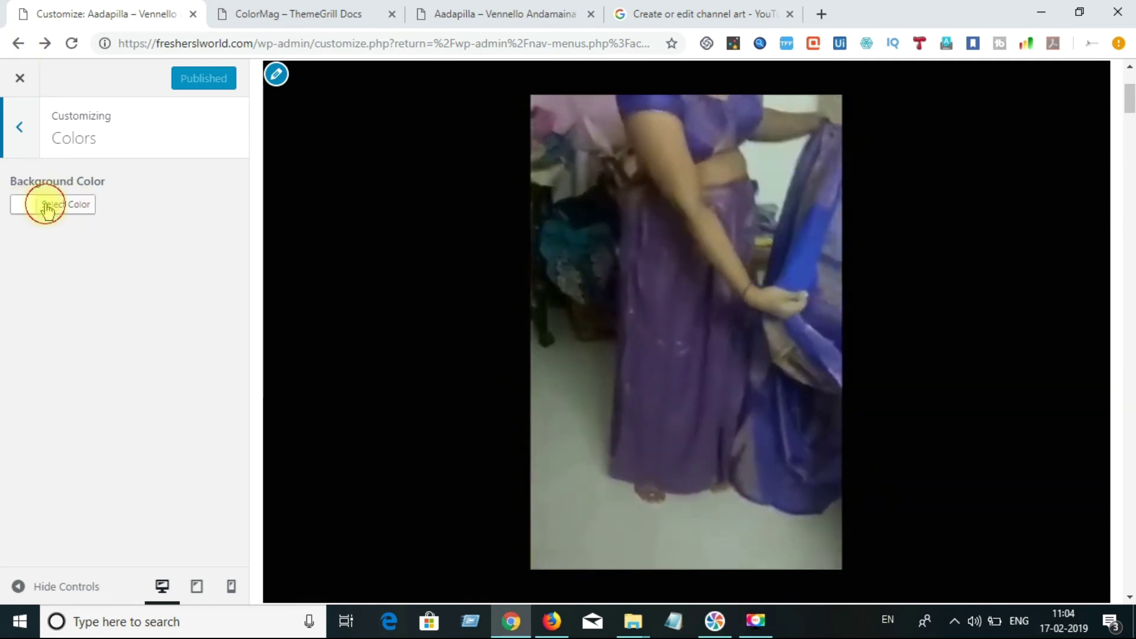
pyautogui.click(46, 207)
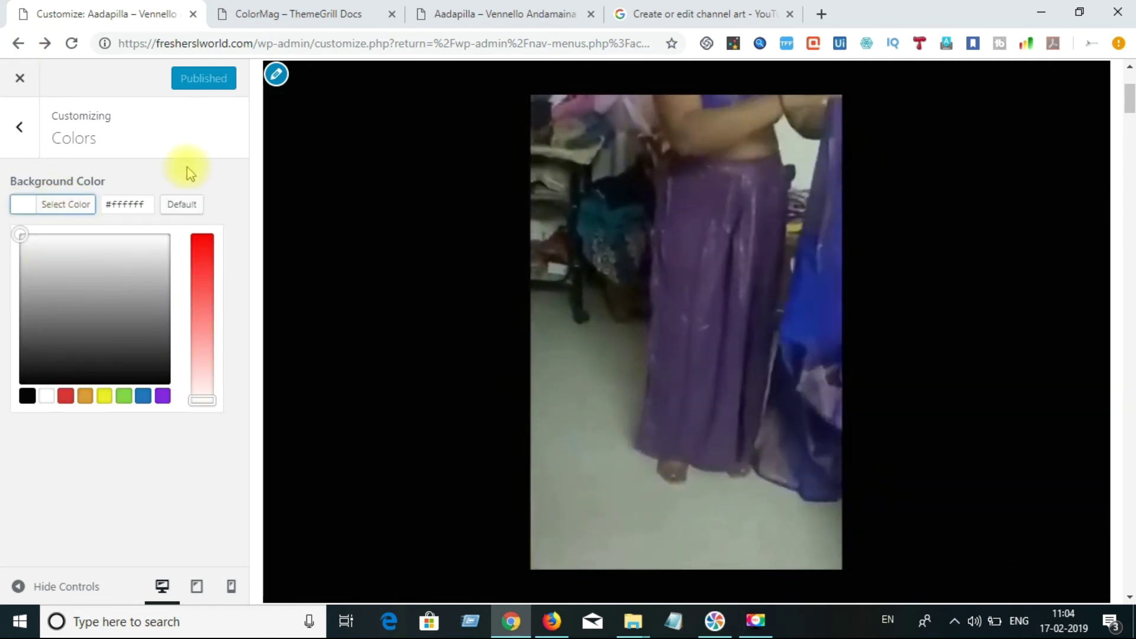
pyautogui.click(187, 168)
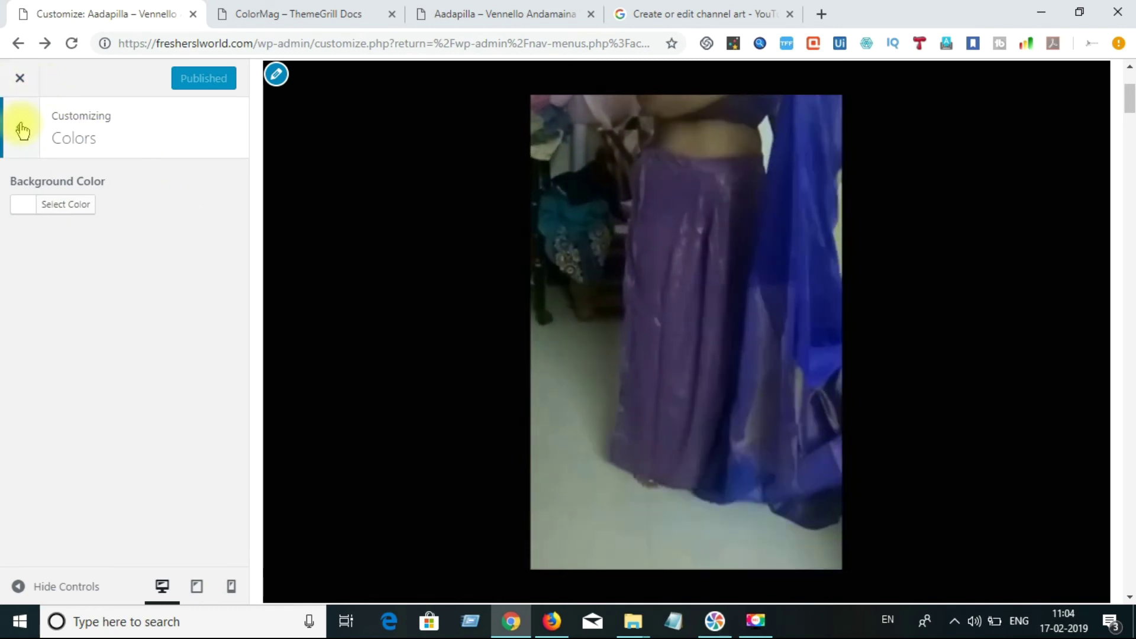
pyautogui.click(22, 130)
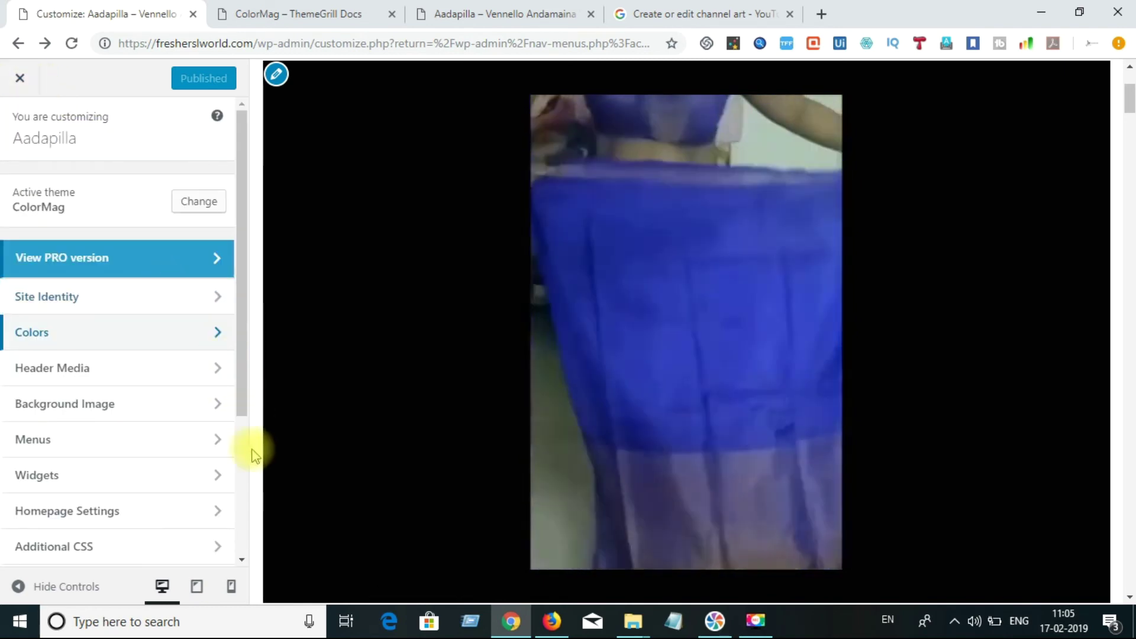
# Read the Social Options section of the ColorMag documentation, including the instructions for activating the social links area.
pyautogui.click(300, 11)
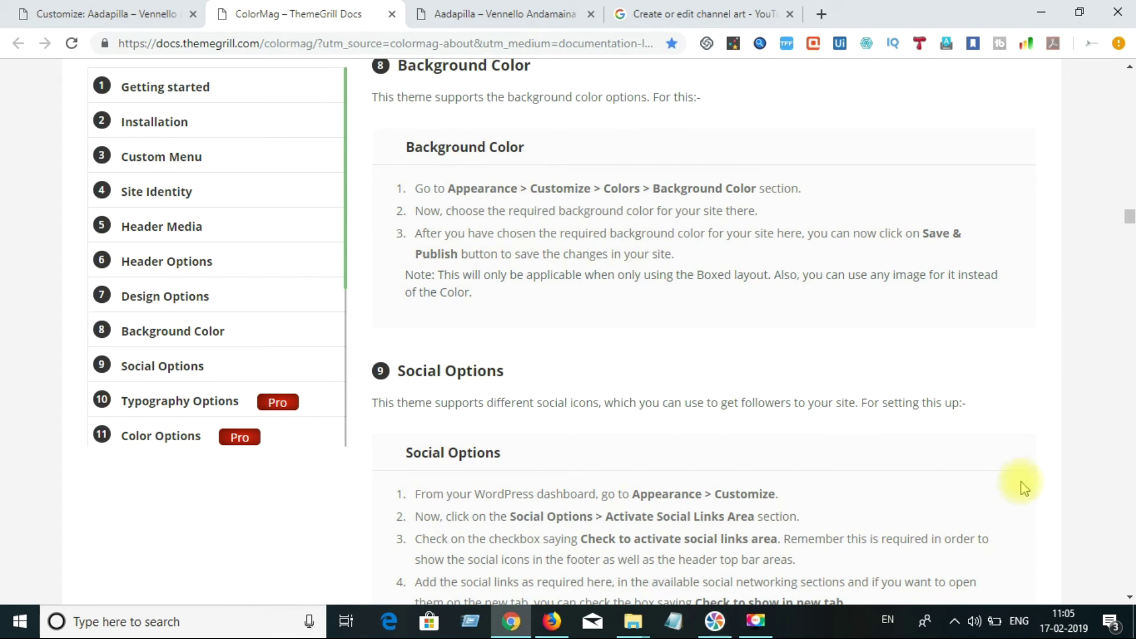
pyautogui.scroll(-5, 1130, 599)
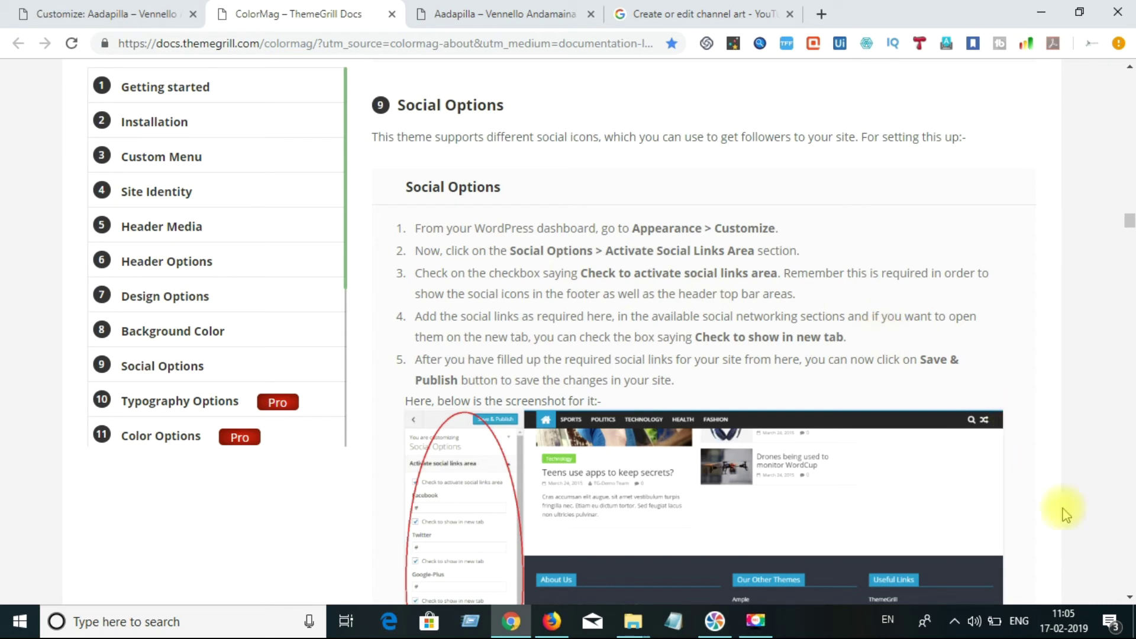
pyautogui.scroll(-3, 1130, 599)
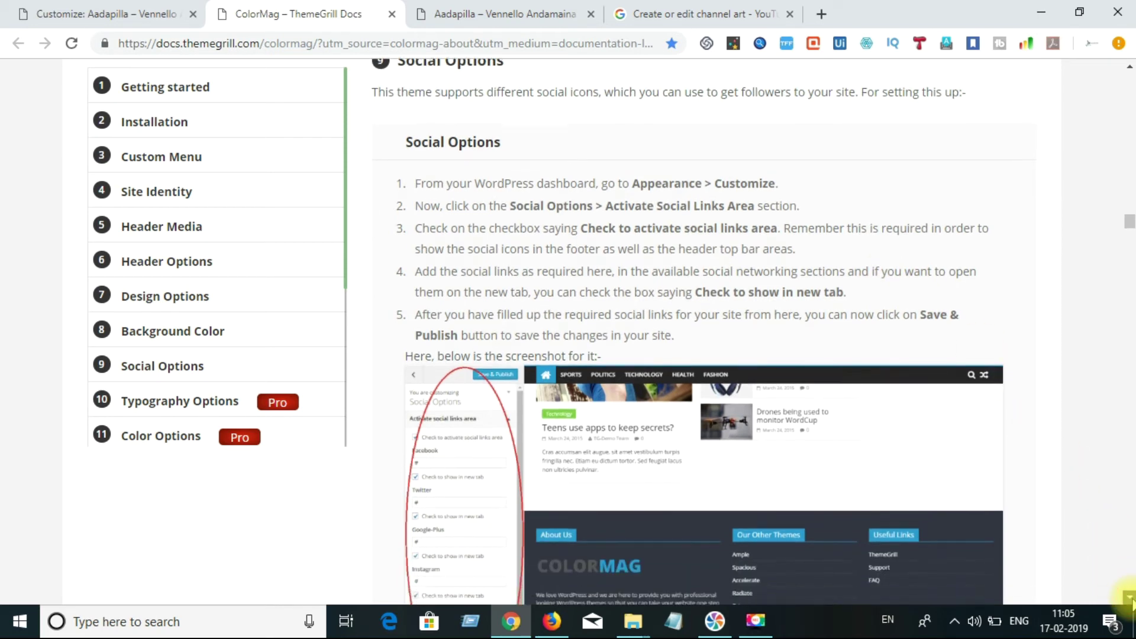
pyautogui.scroll(-1, 1130, 599)
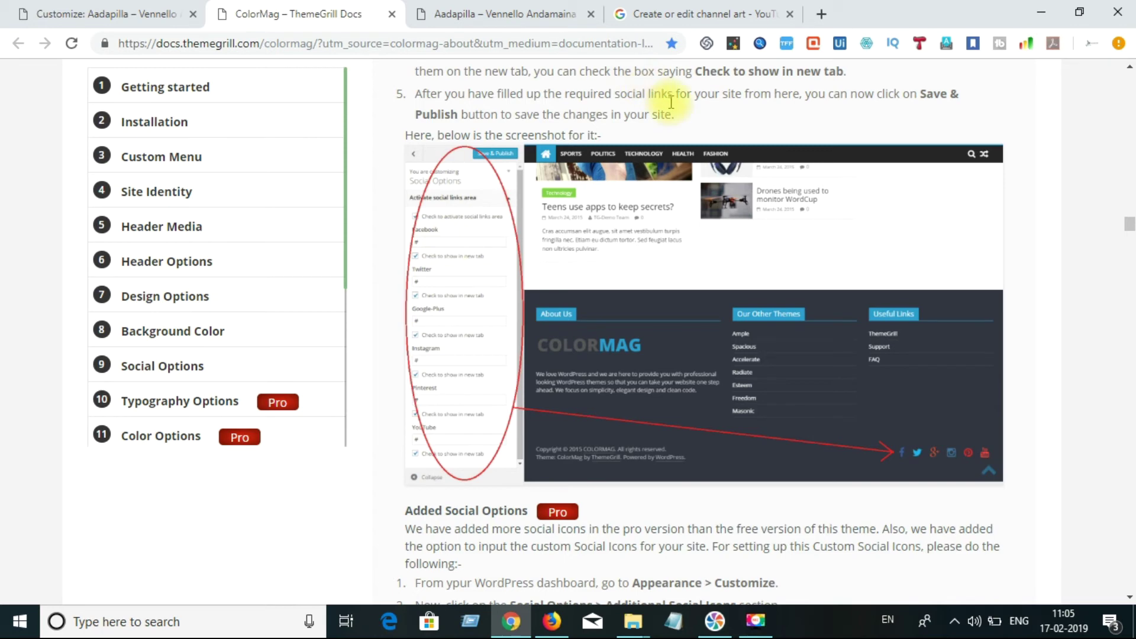
# In the customizer's Social Options, open the social links area settings and review the display location and each network's link fields.
pyautogui.click(116, 7)
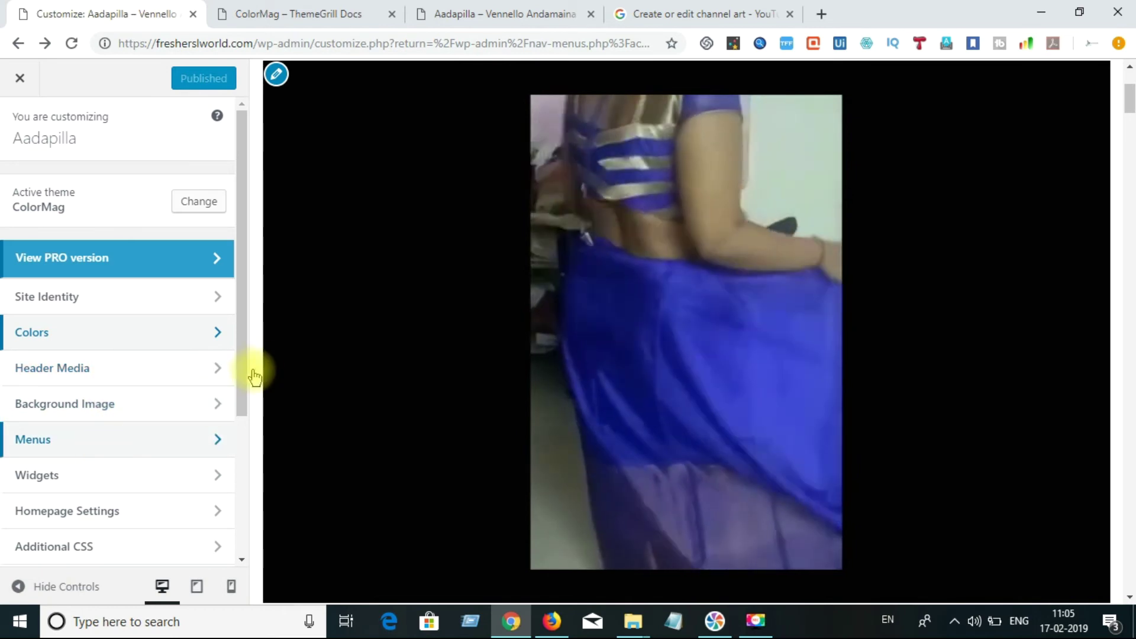
pyautogui.moveTo(241, 354); pyautogui.dragTo(239, 467)
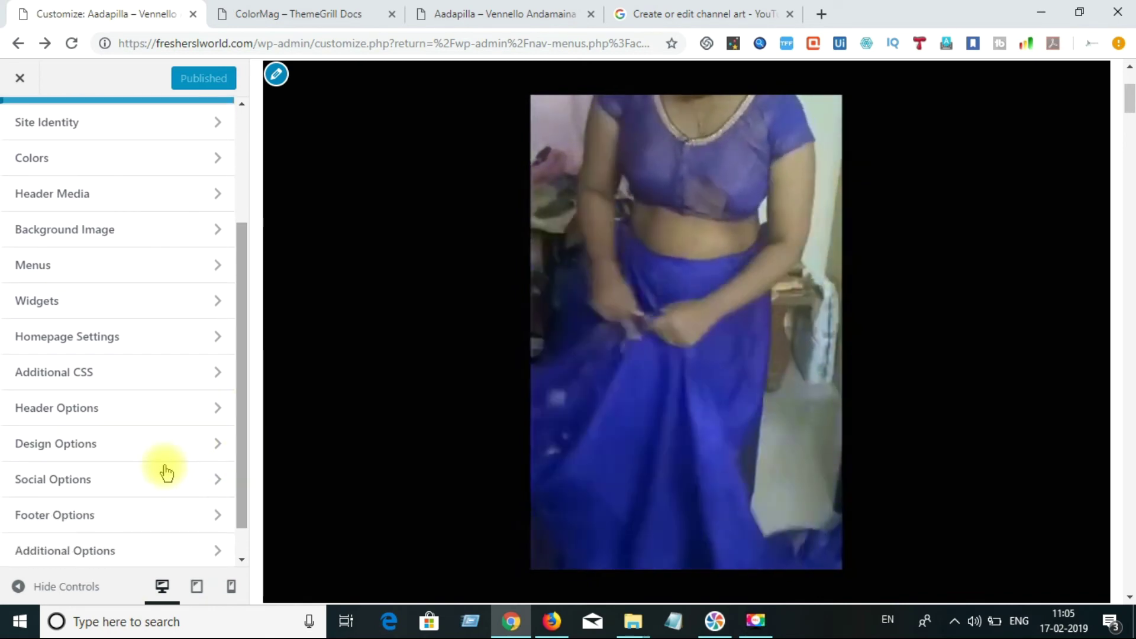
pyautogui.click(155, 480)
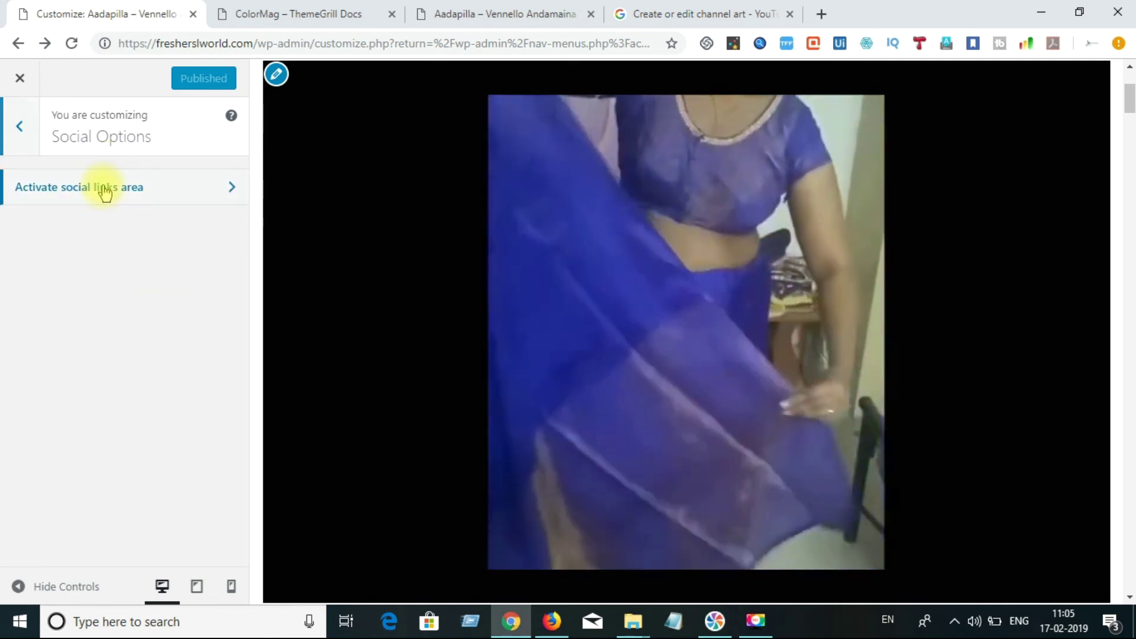
pyautogui.click(105, 188)
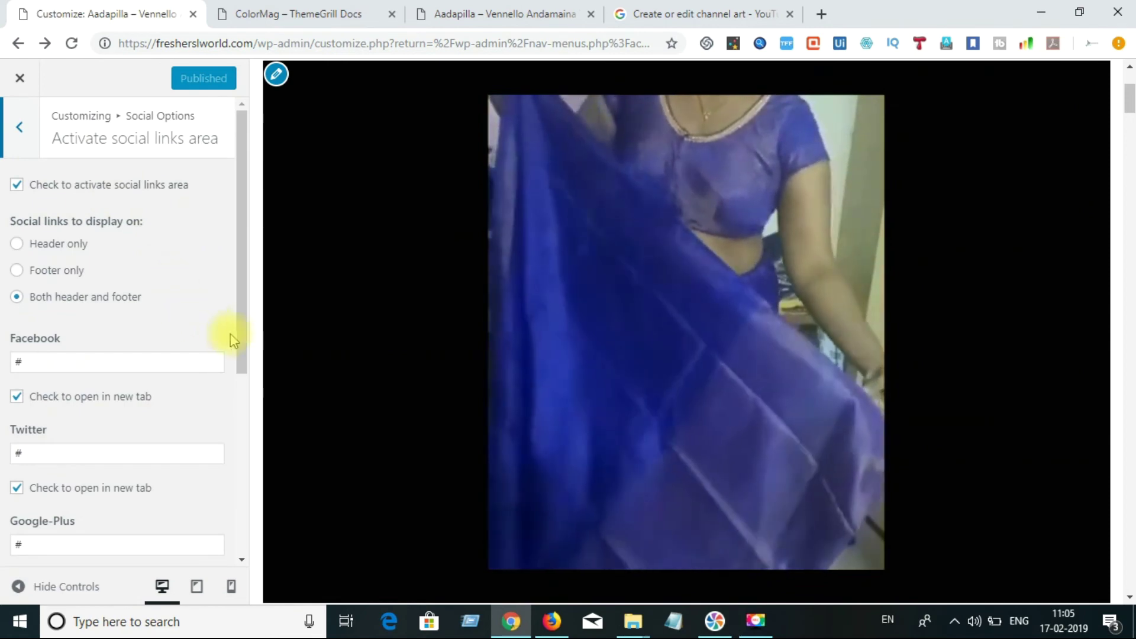
pyautogui.moveTo(243, 342); pyautogui.dragTo(246, 378)
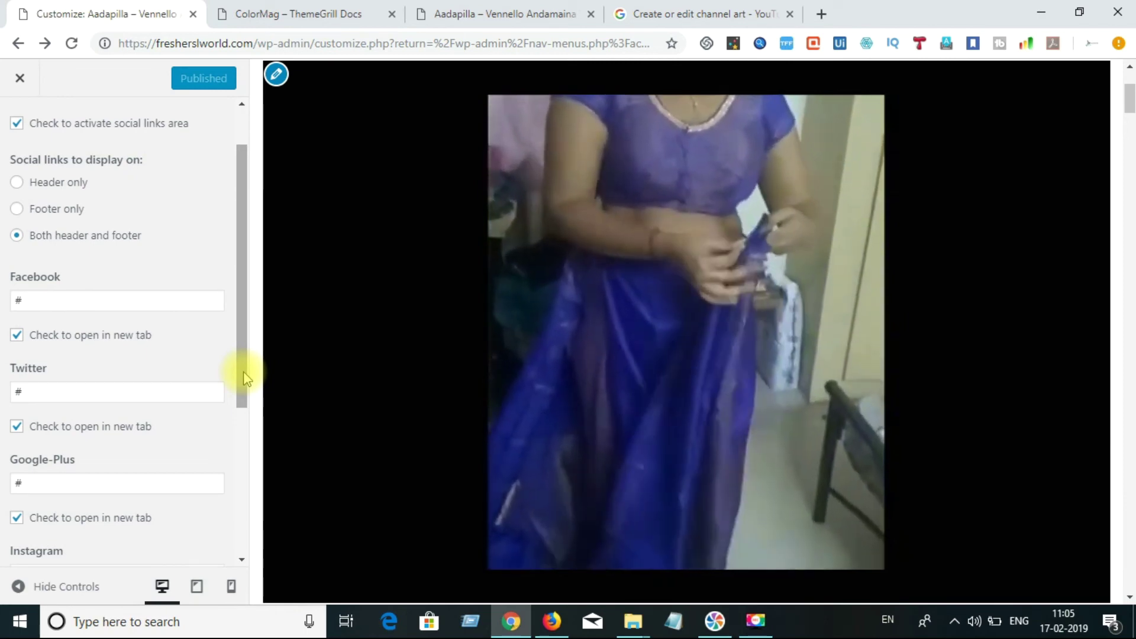
pyautogui.click(247, 379)
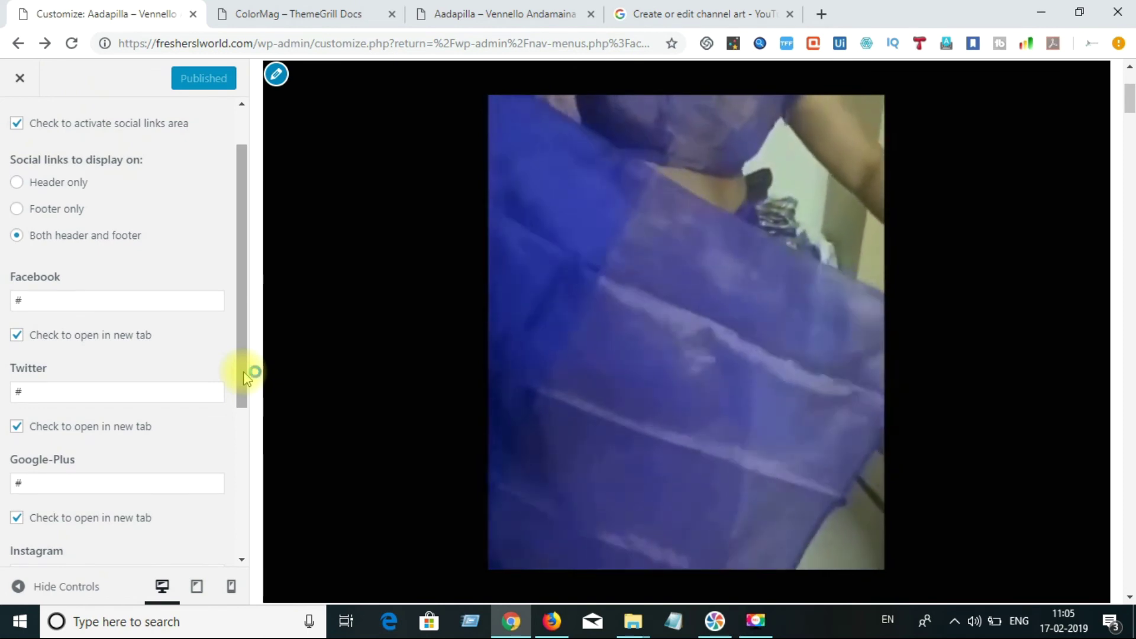
pyautogui.moveTo(247, 379); pyautogui.dragTo(248, 552)
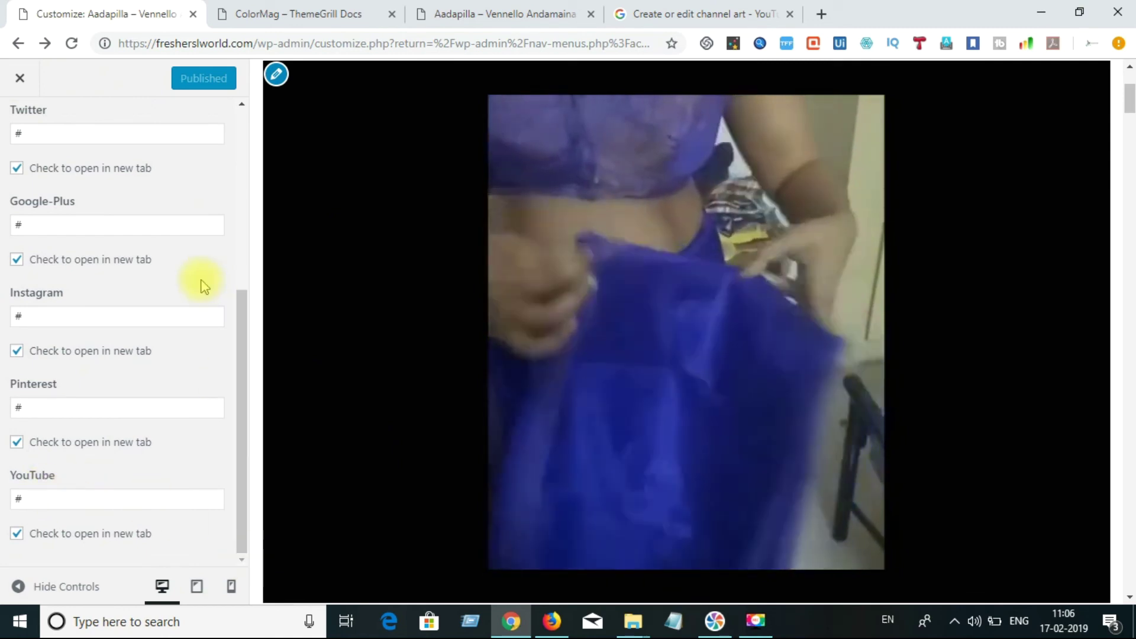
# Leave the customizer and read the ColorMag documentation from the social links screenshot through Added Social Options to Typography Options.
pyautogui.click(21, 83)
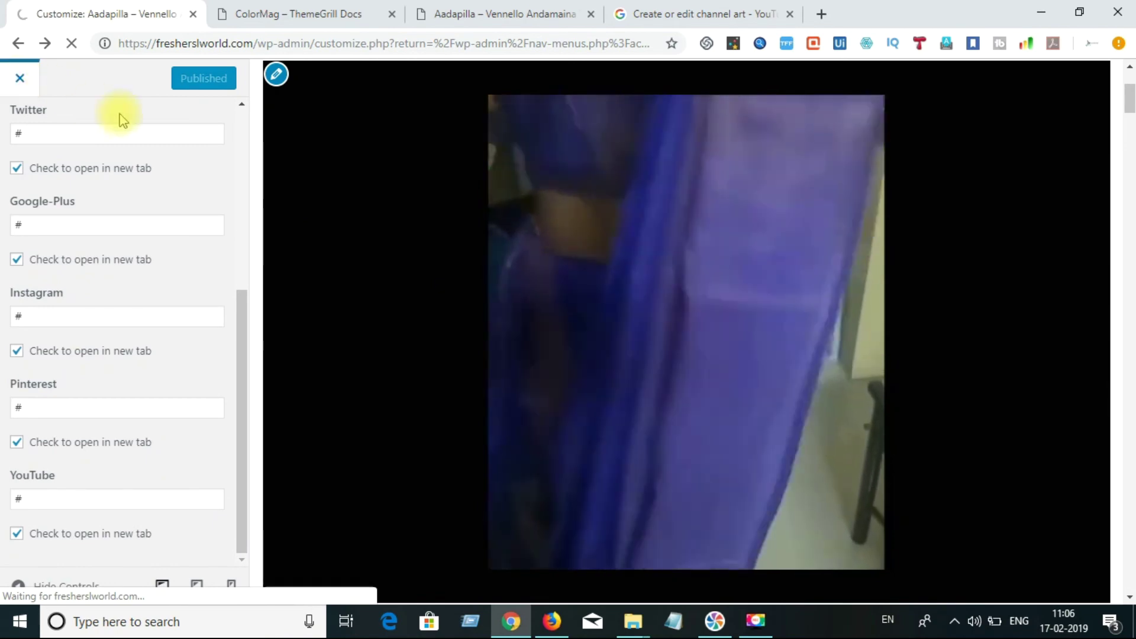
pyautogui.click(314, 14)
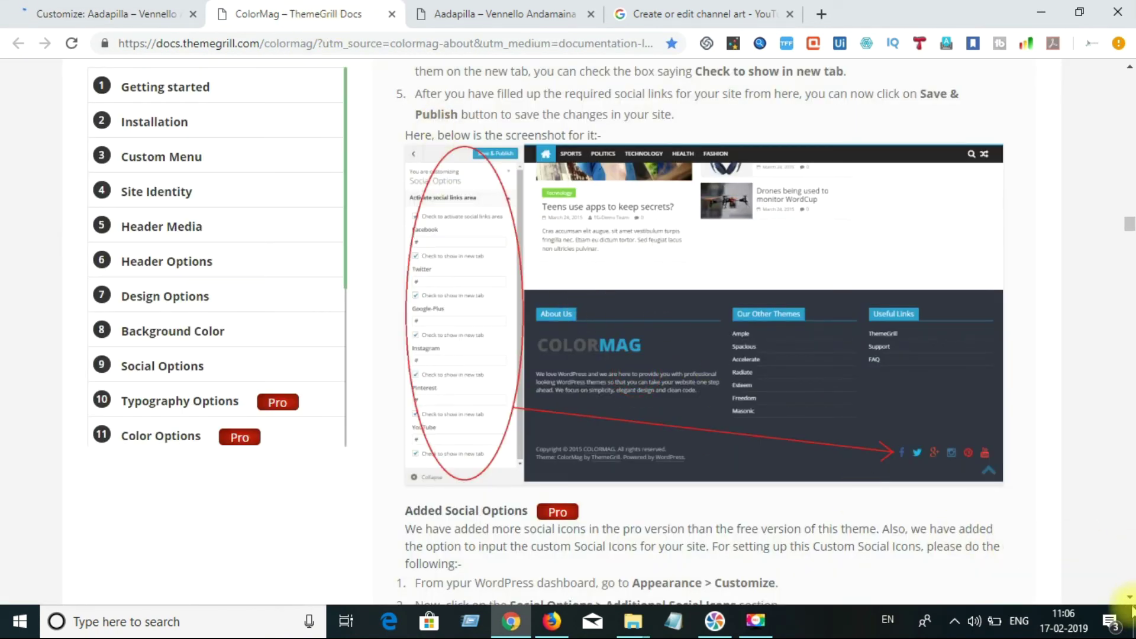
pyautogui.scroll(-3, 1129, 598)
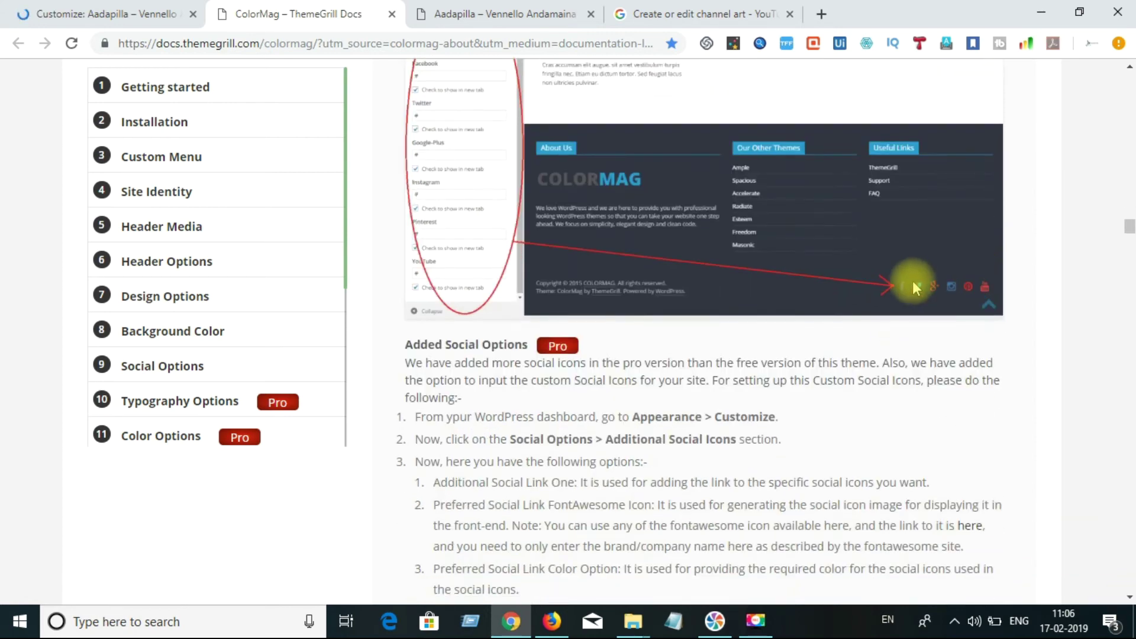
pyautogui.scroll(-10, 1129, 604)
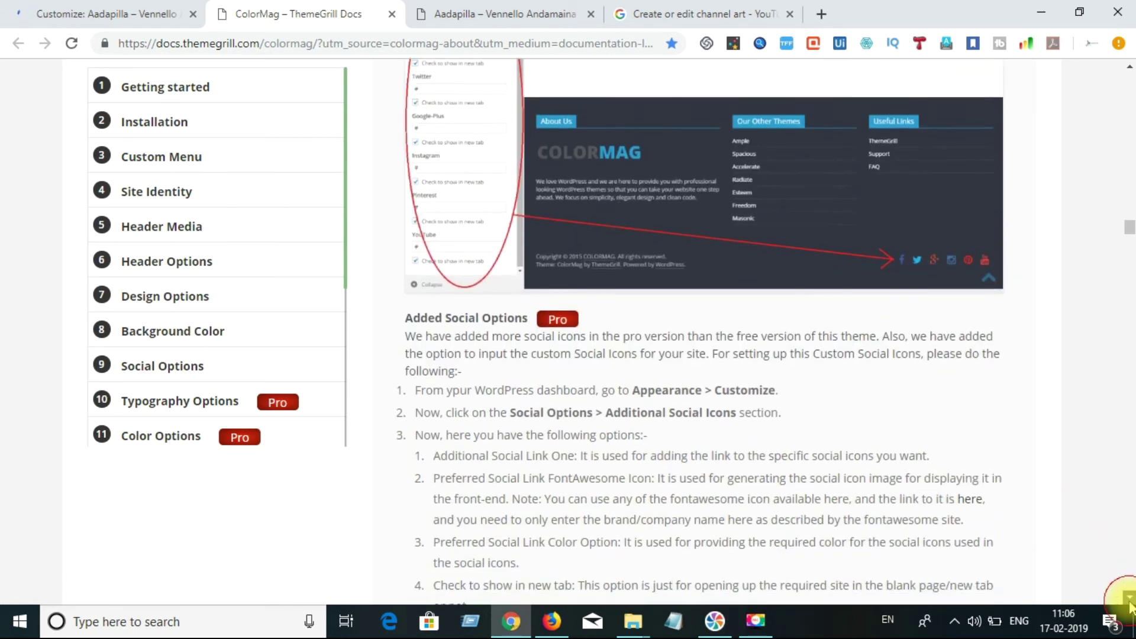
pyautogui.scroll(-5, 1129, 603)
pyautogui.scroll(-3, 1129, 603)
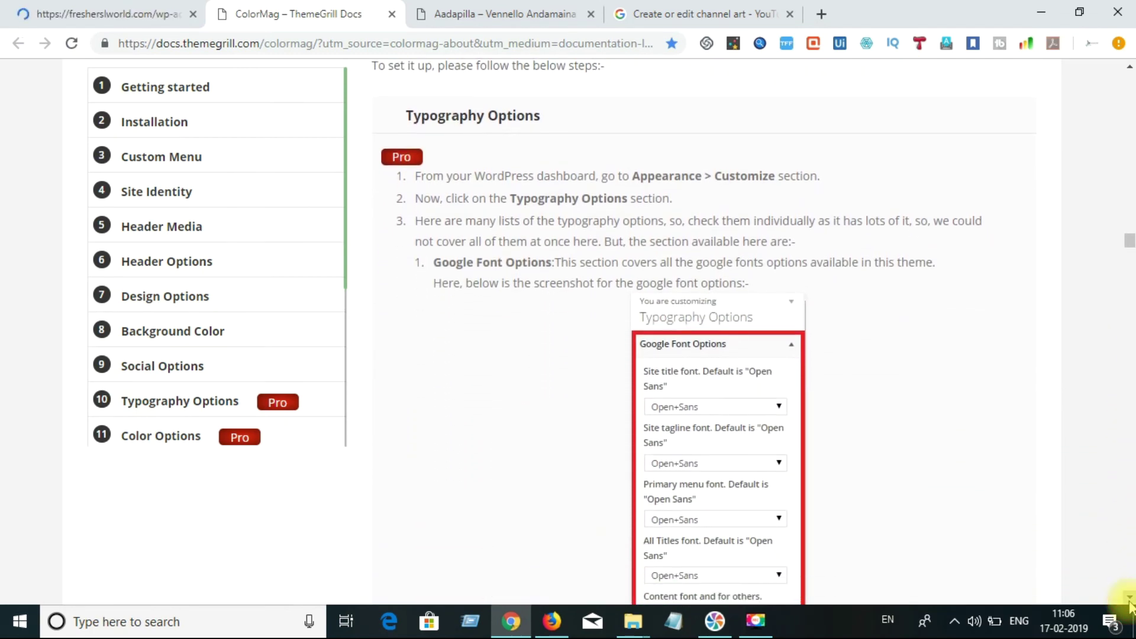
pyautogui.scroll(-1, 1128, 604)
pyautogui.scroll(-1, 1129, 603)
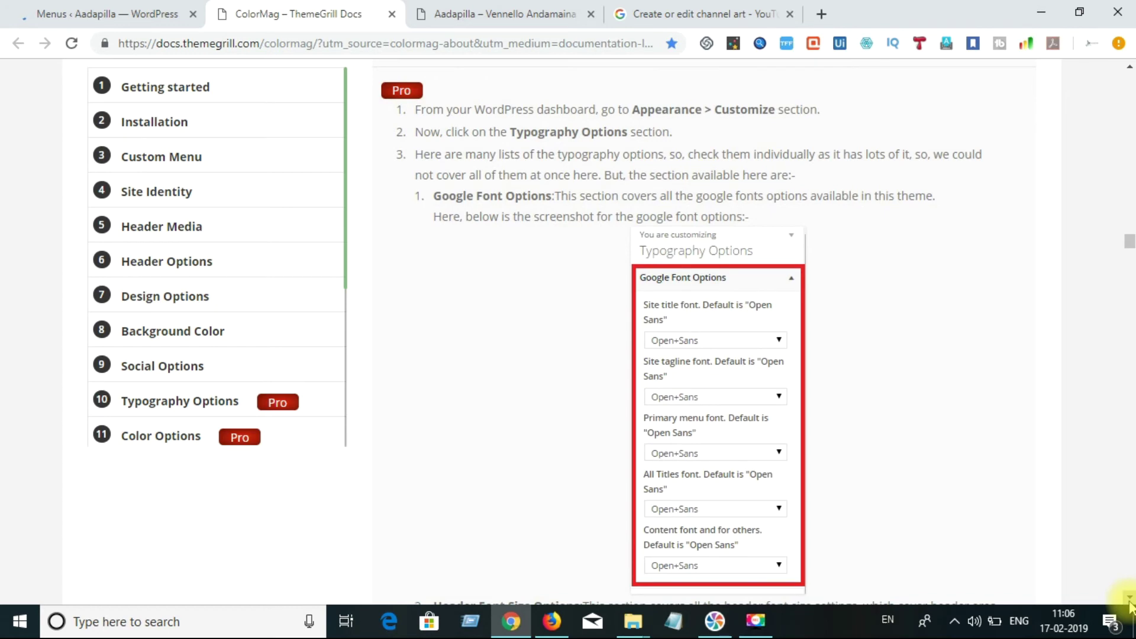
pyautogui.scroll(-3, 1129, 603)
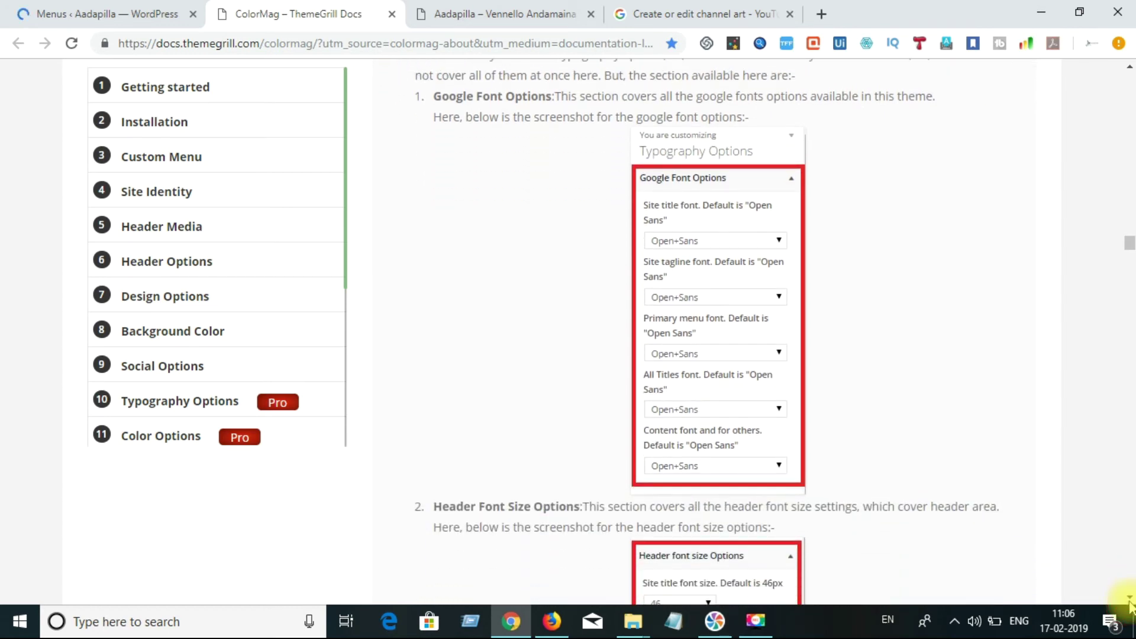
pyautogui.scroll(-1, 1129, 604)
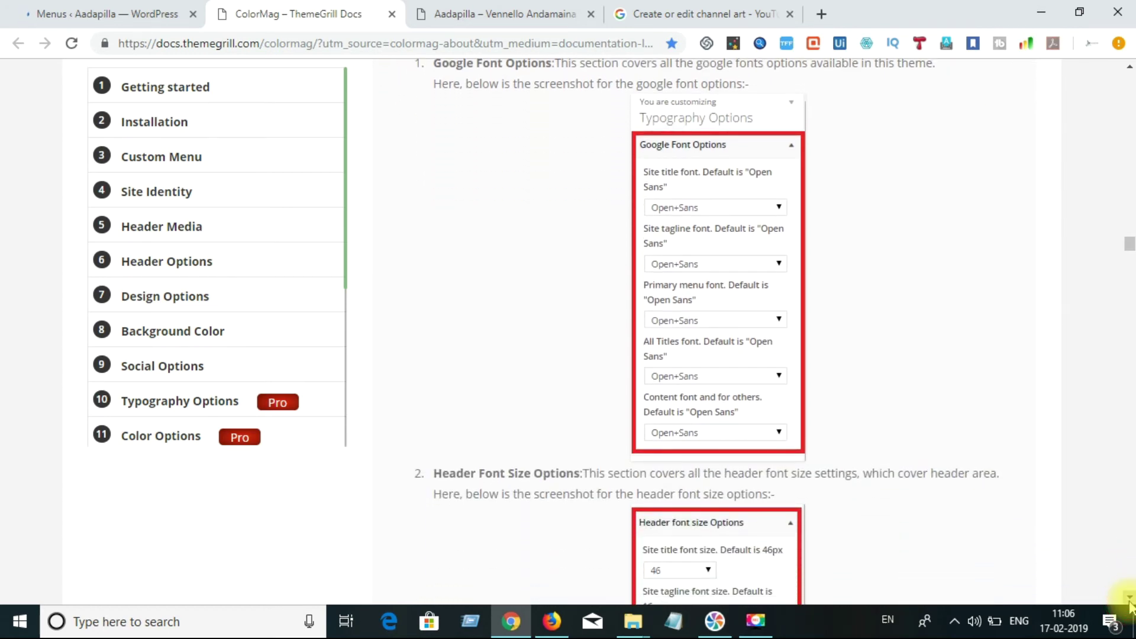
pyautogui.scroll(5, 1129, 62)
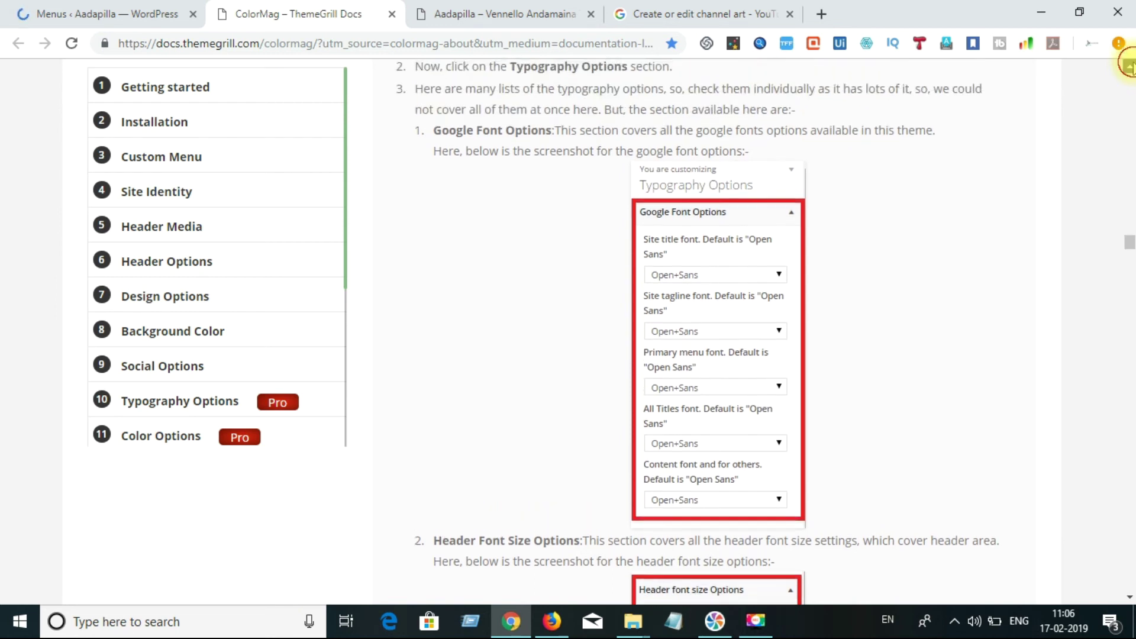
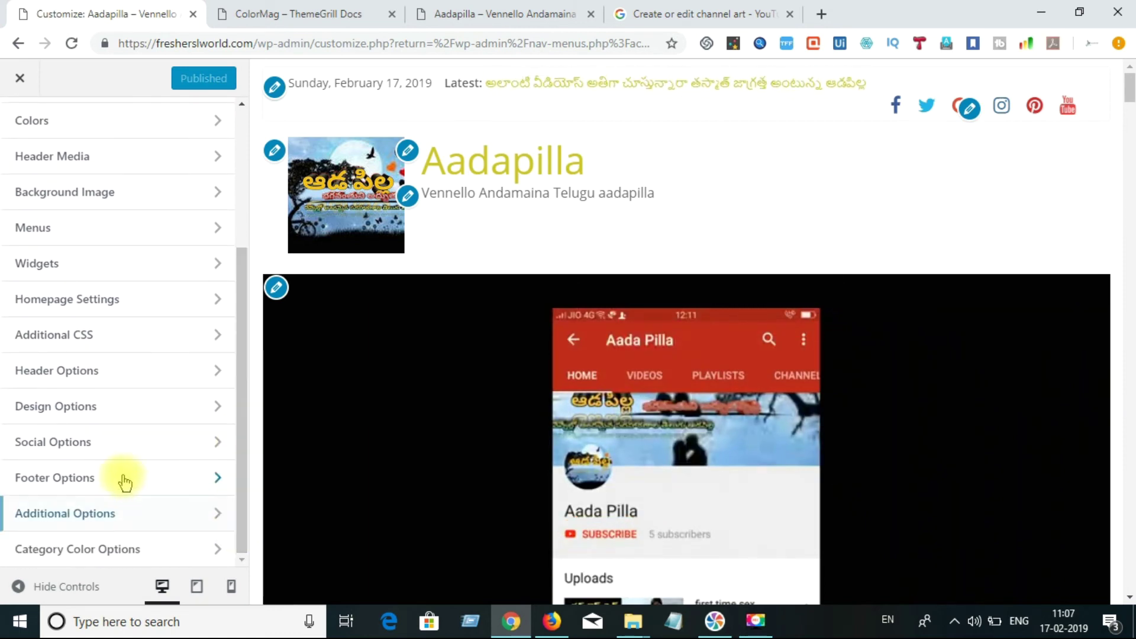
# In the customizer's Footer Options, view the footer main area display types and return to the main settings list.
pyautogui.click(124, 481)
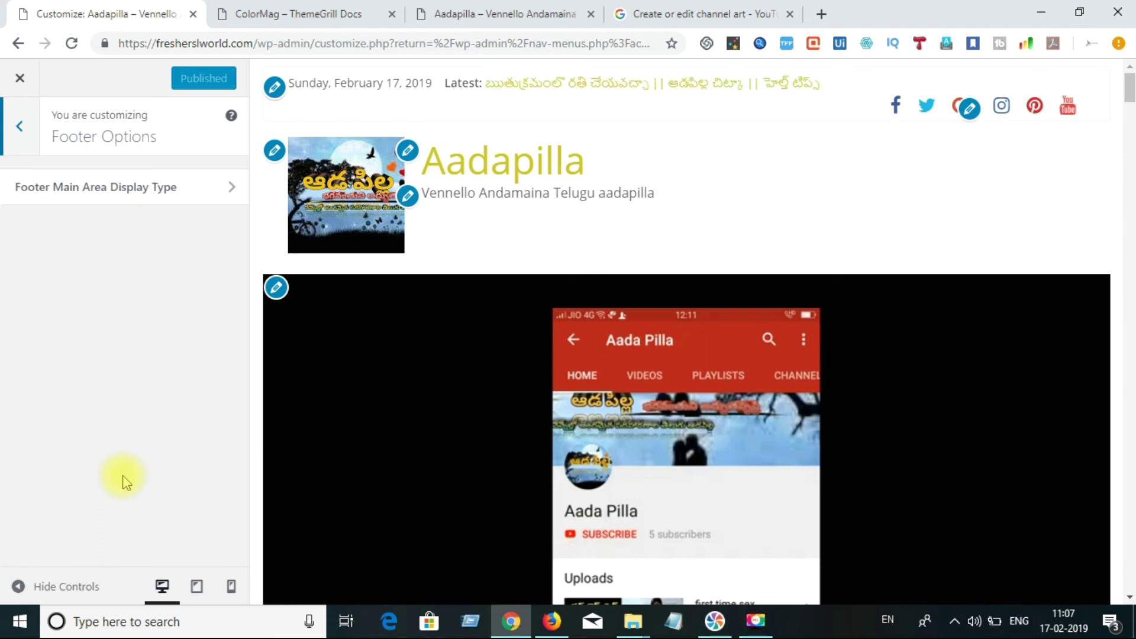
pyautogui.click(196, 188)
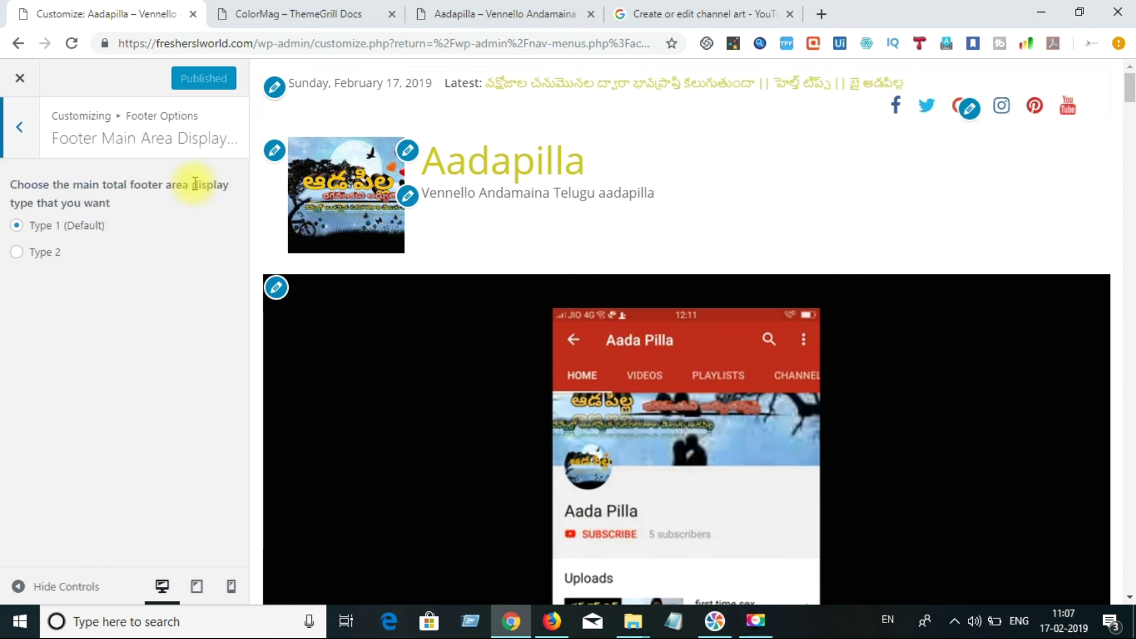
pyautogui.click(21, 128)
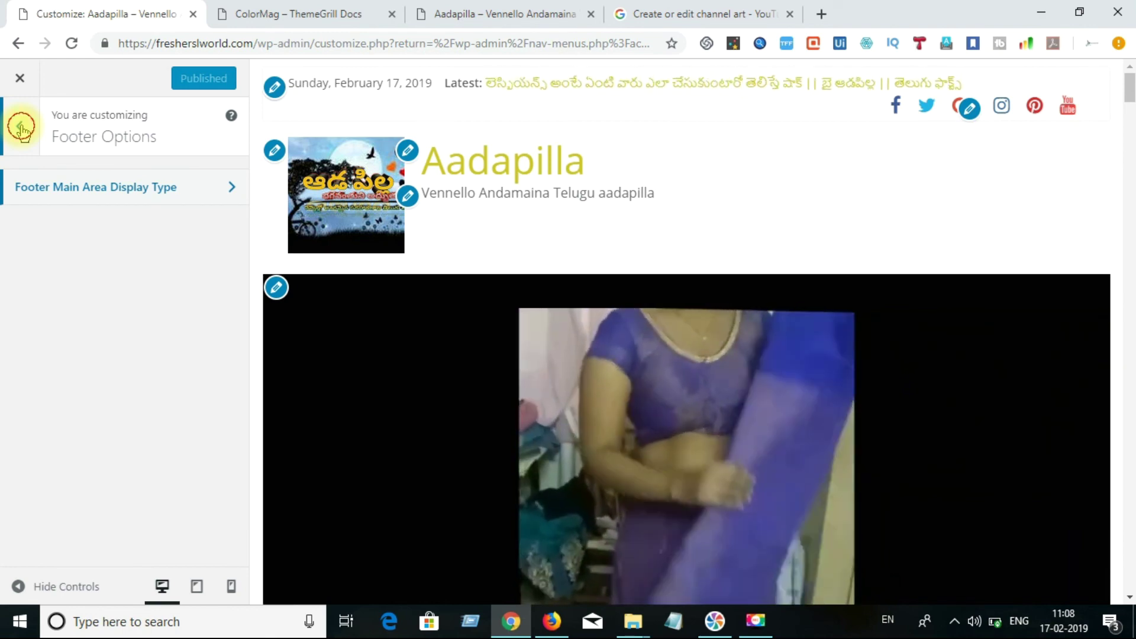
pyautogui.click(22, 132)
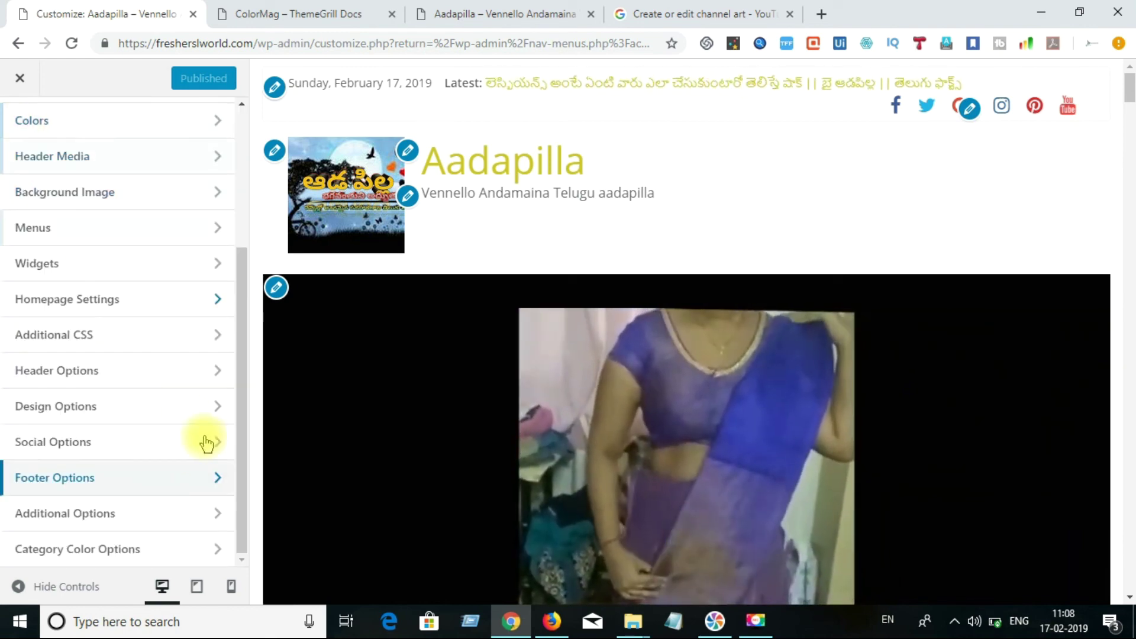
# In the customizer's Additional Options, review the Related Posts, Image Lightbox and Featured Image settings without changing them.
pyautogui.click(127, 509)
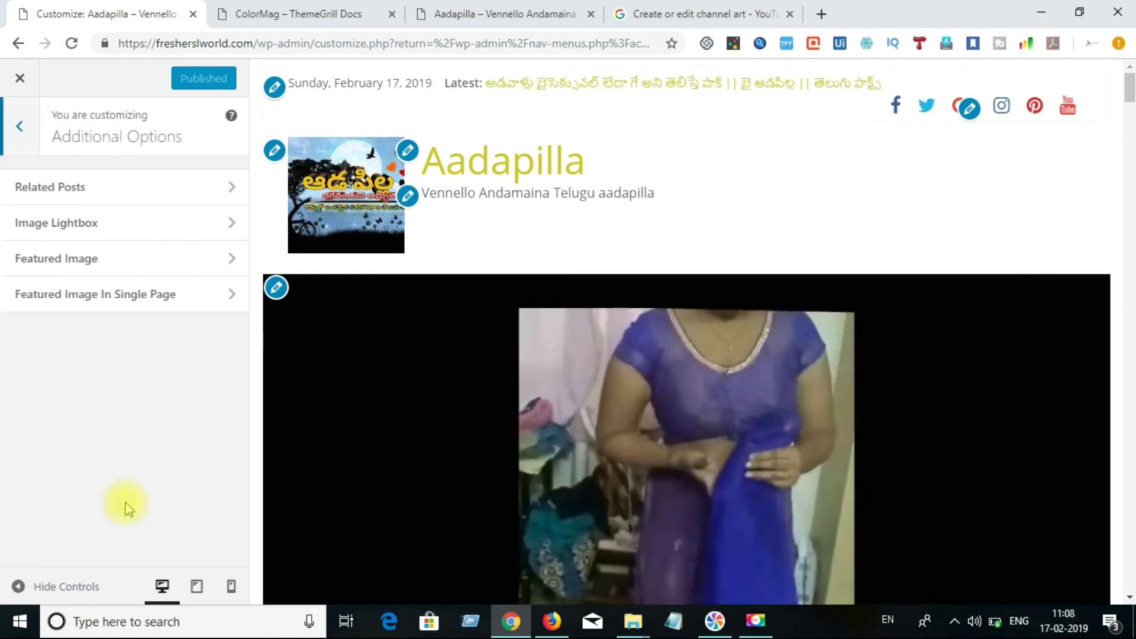
pyautogui.click(152, 188)
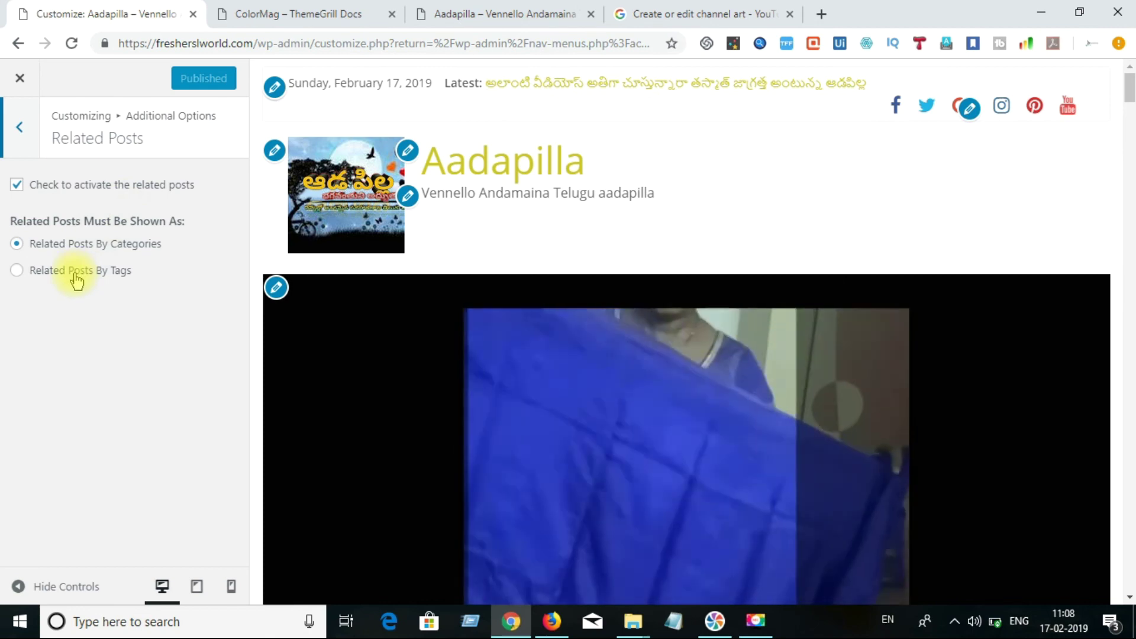
pyautogui.click(23, 130)
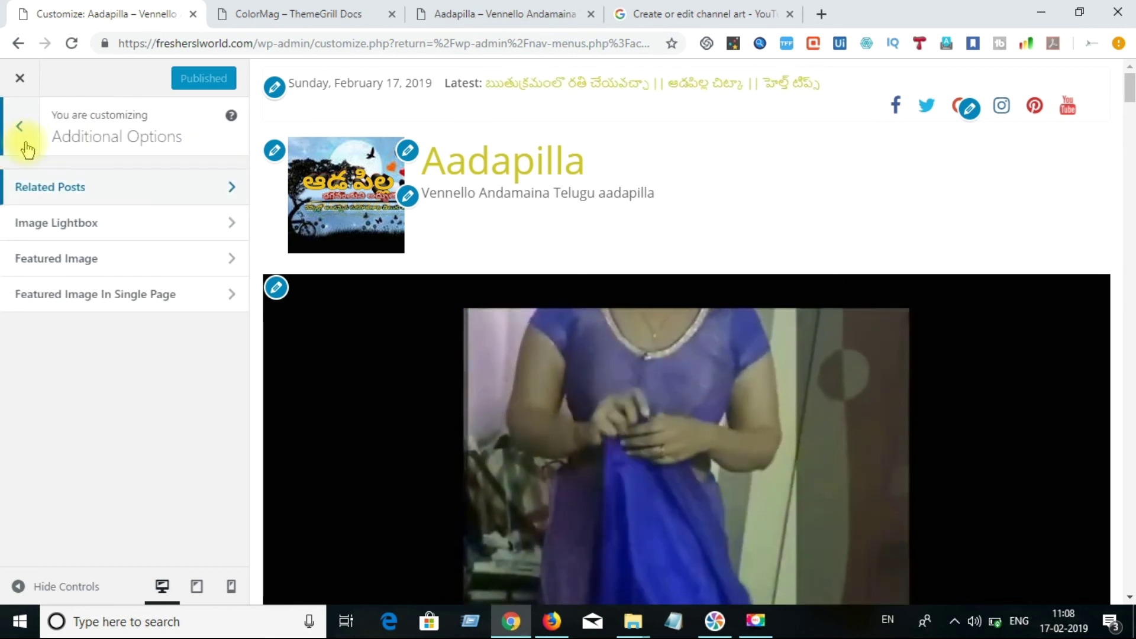
pyautogui.click(63, 225)
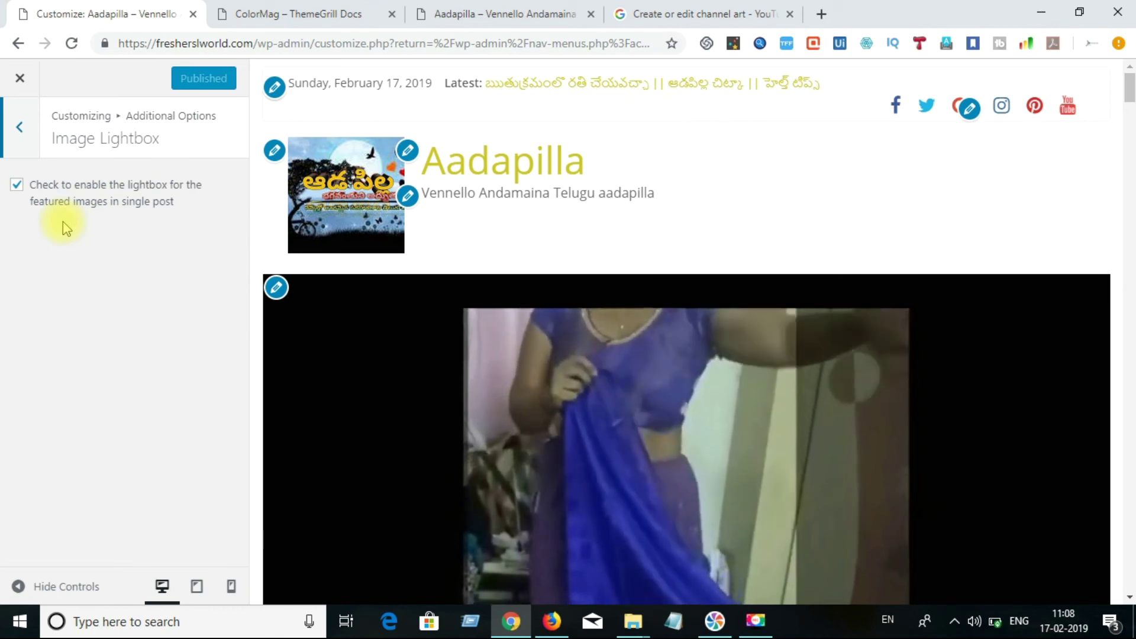
pyautogui.click(19, 129)
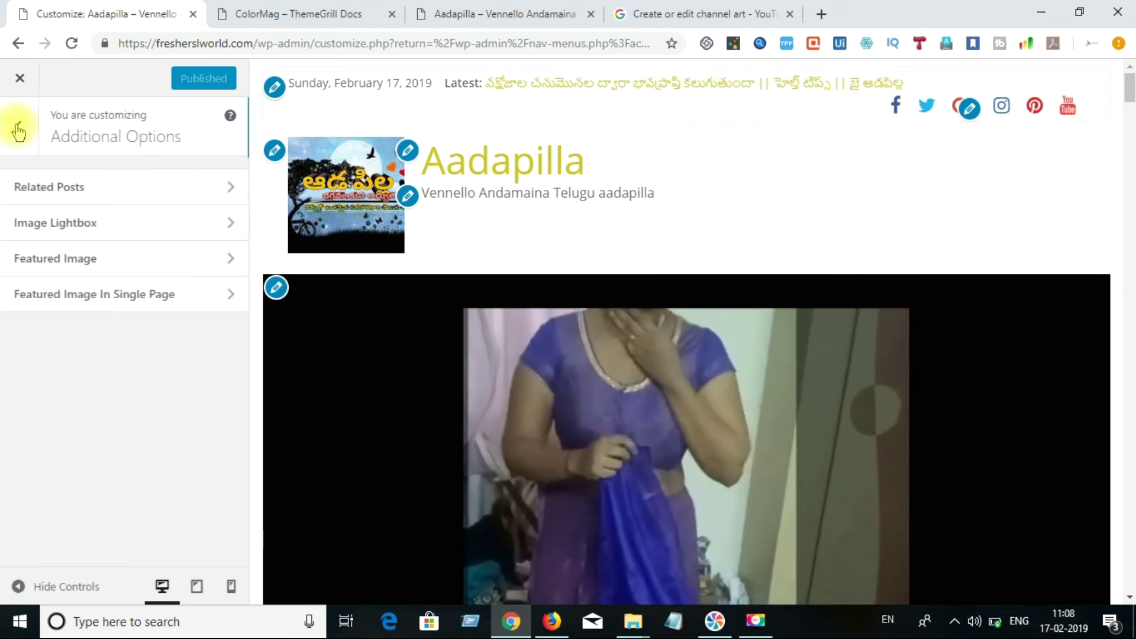
pyautogui.click(73, 258)
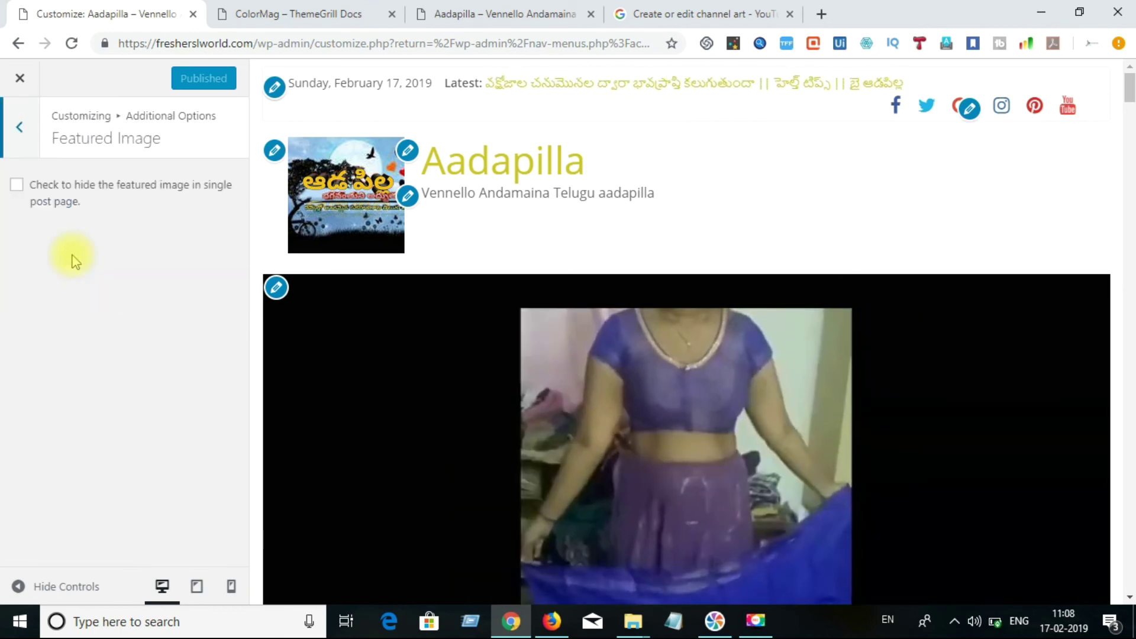
pyautogui.click(19, 129)
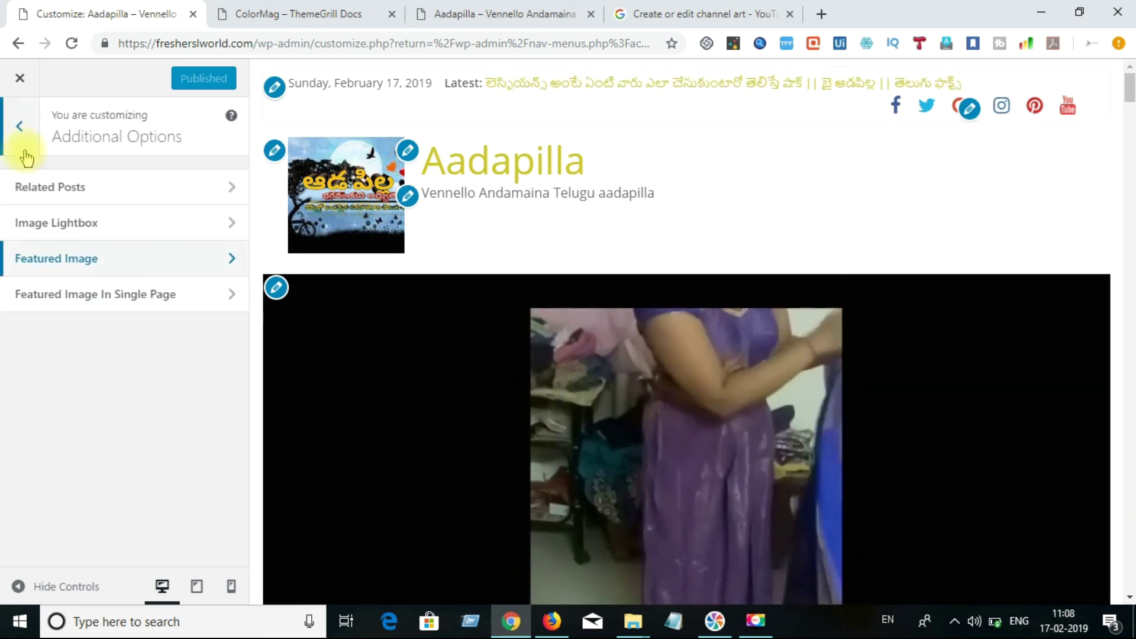
# Enable displaying the featured image in single page, publish the change, and return to the main settings list.
pyautogui.click(66, 292)
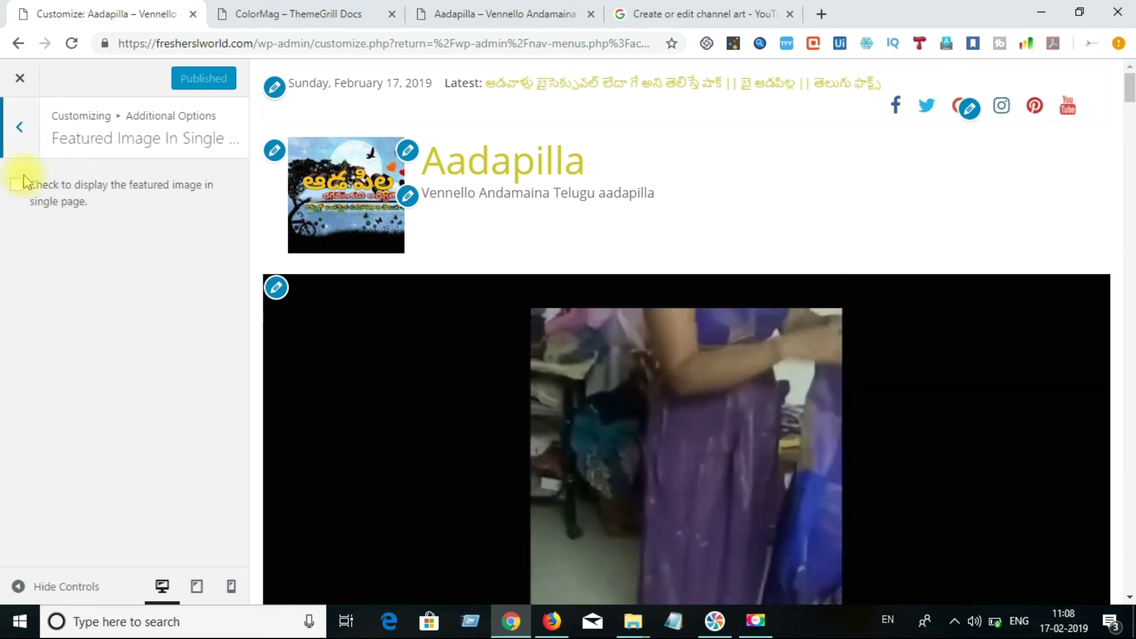
pyautogui.click(17, 186)
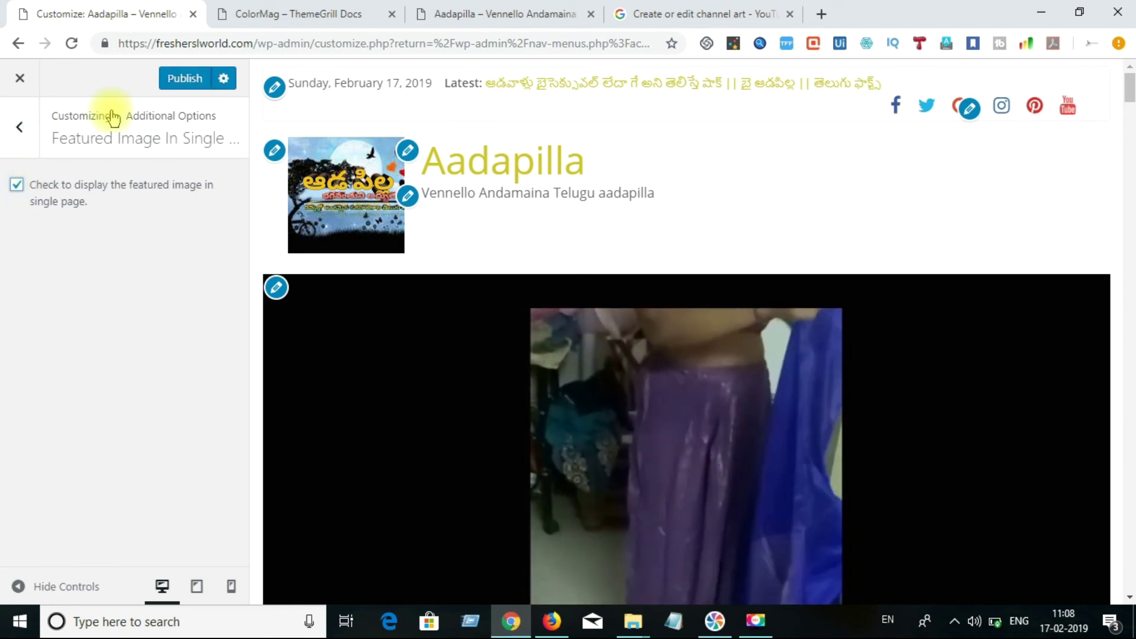
pyautogui.click(175, 85)
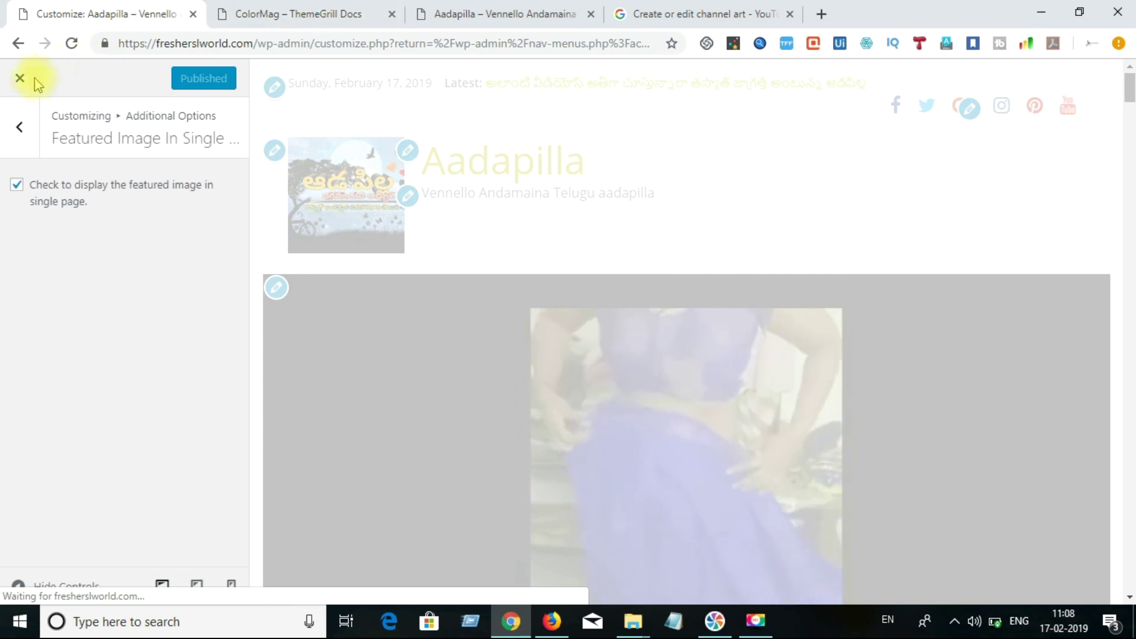
pyautogui.click(21, 131)
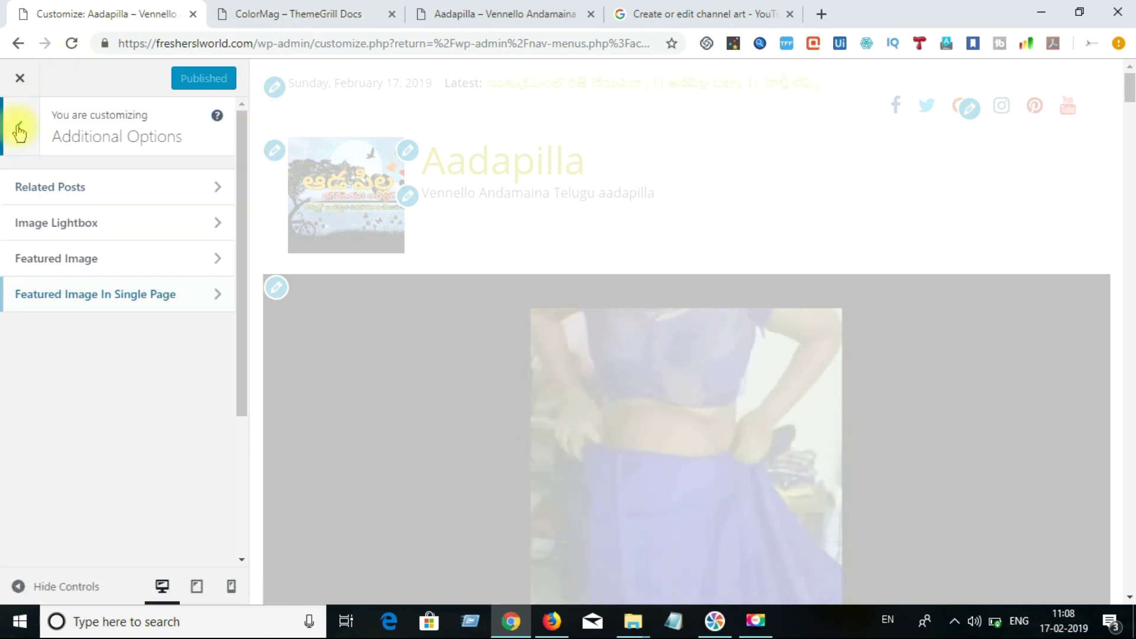
pyautogui.click(19, 131)
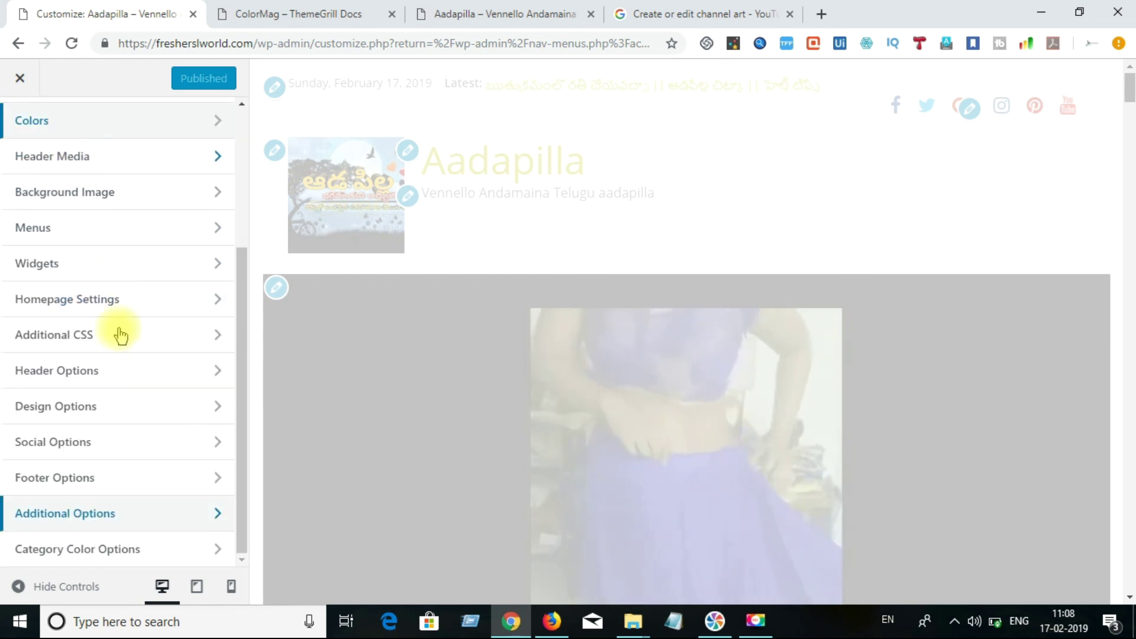
# View the per-category color pickers in Category Color Settings, then return to the main settings list.
pyautogui.click(132, 551)
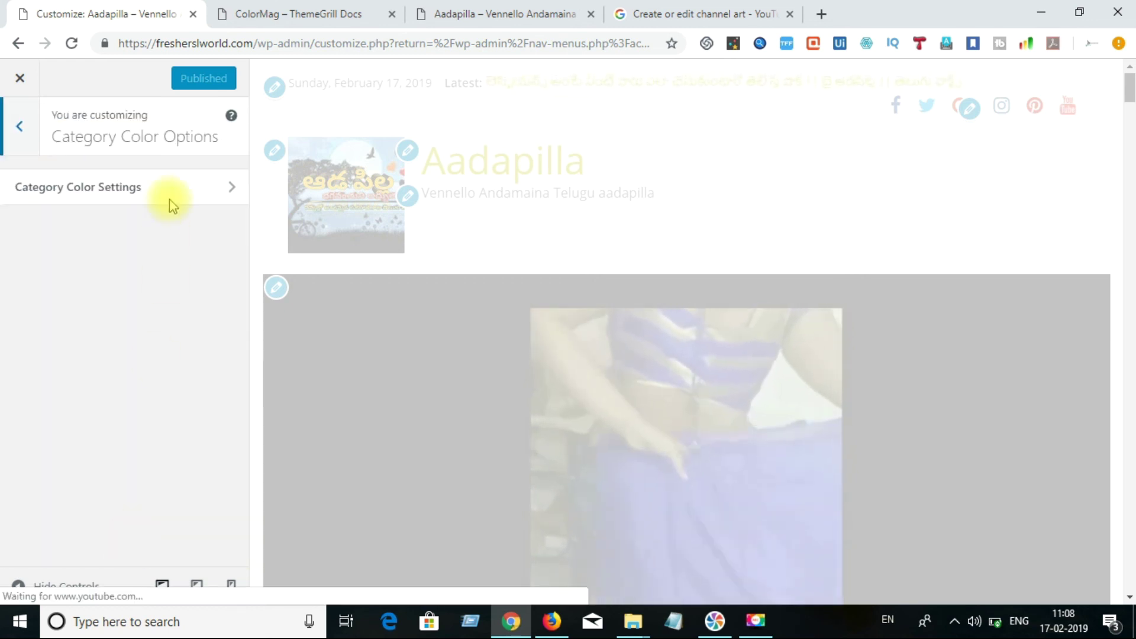
pyautogui.click(171, 200)
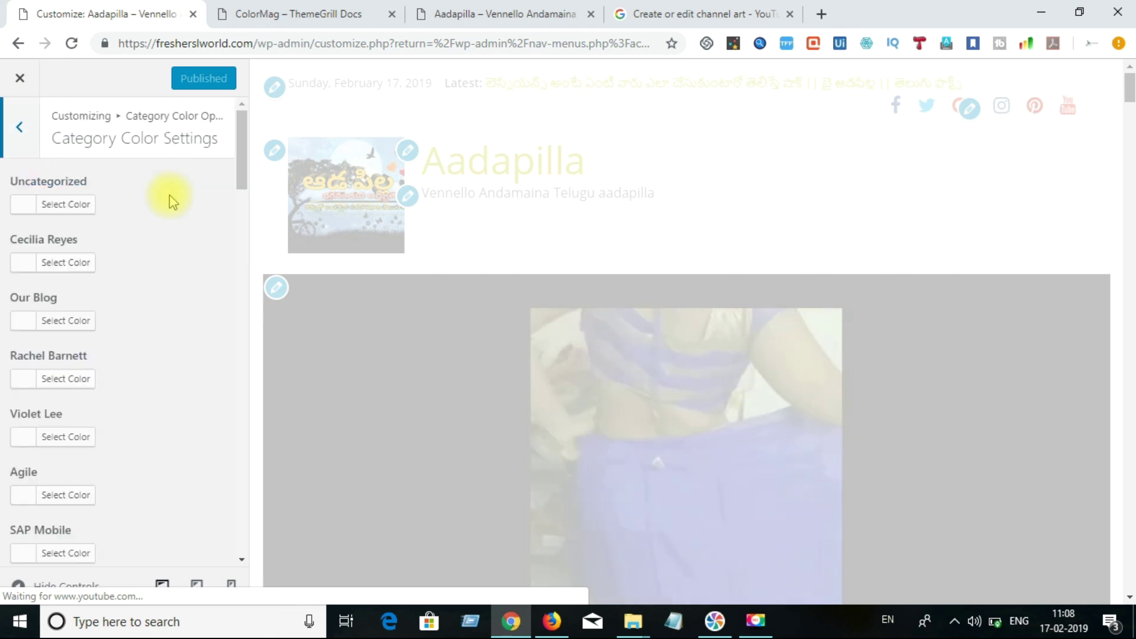
pyautogui.moveTo(243, 177)
pyautogui.mouseDown()
pyautogui.moveTo(226, 562)
pyautogui.moveTo(256, 315)
pyautogui.moveTo(246, 159)
pyautogui.mouseUp()
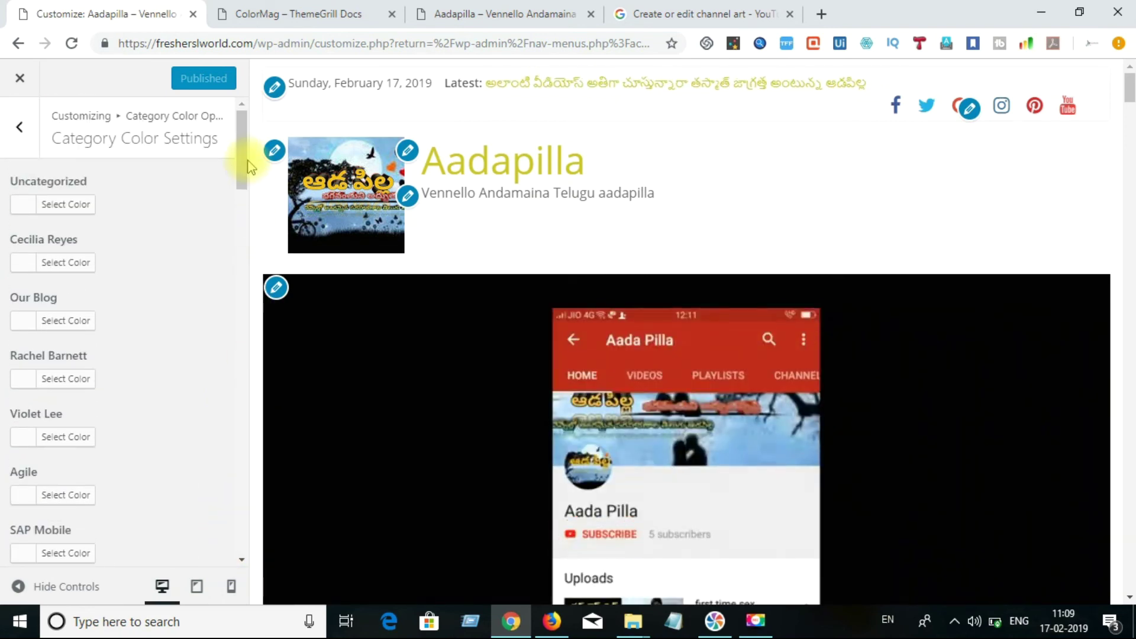
pyautogui.click(21, 132)
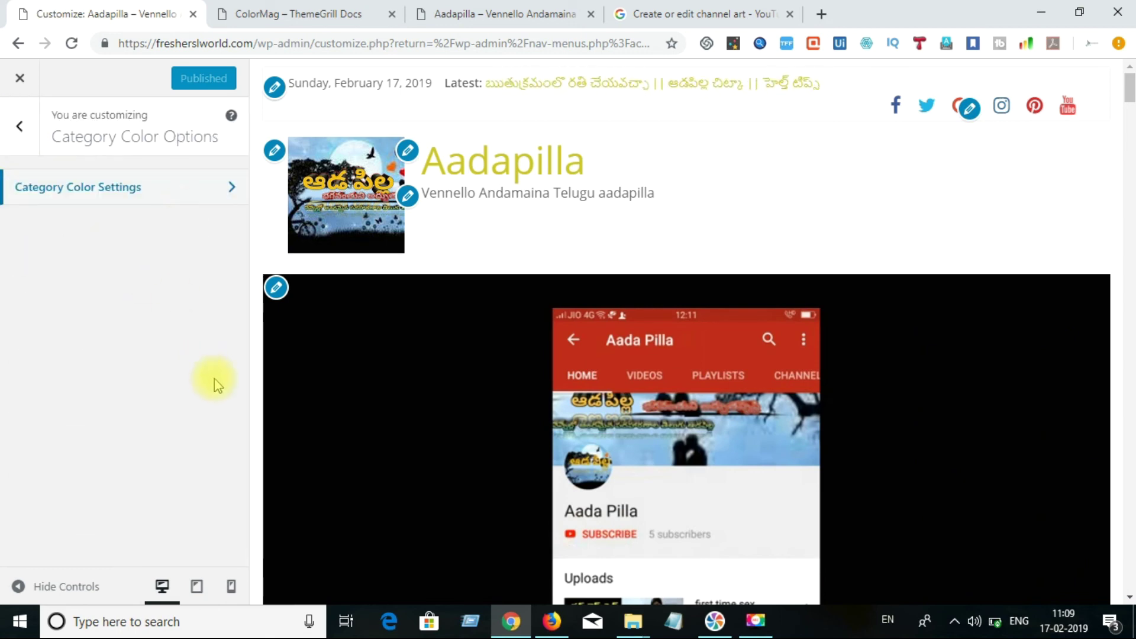
pyautogui.click(20, 131)
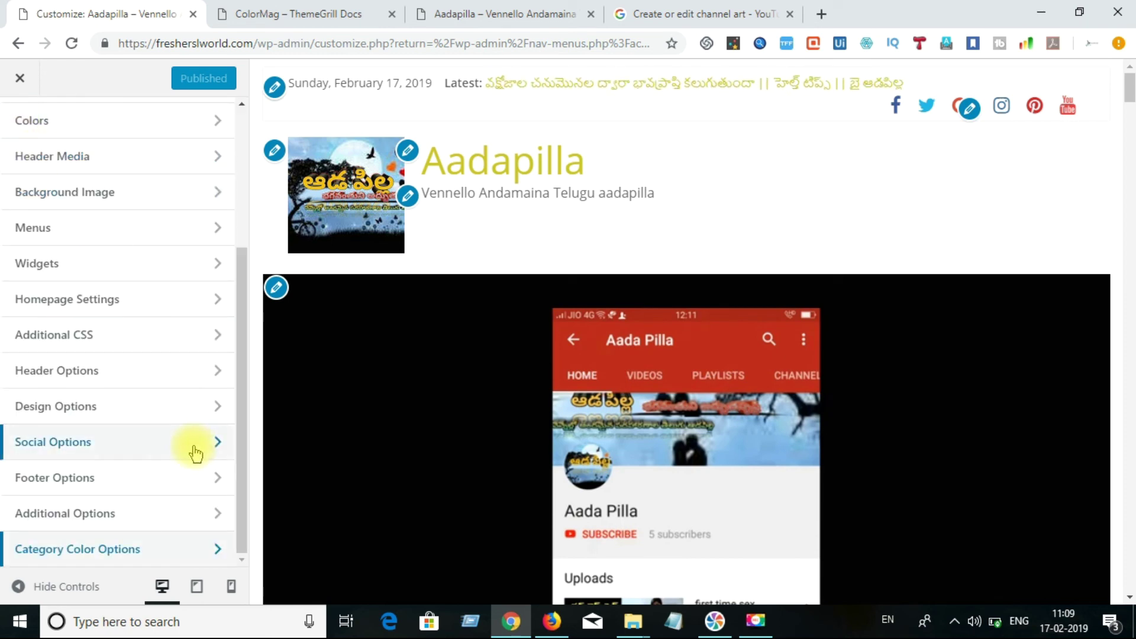
# In the ColorMag documentation, skim from Typography Options through Color Options to the Related Posts instructions under Additional Options.
pyautogui.click(324, 12)
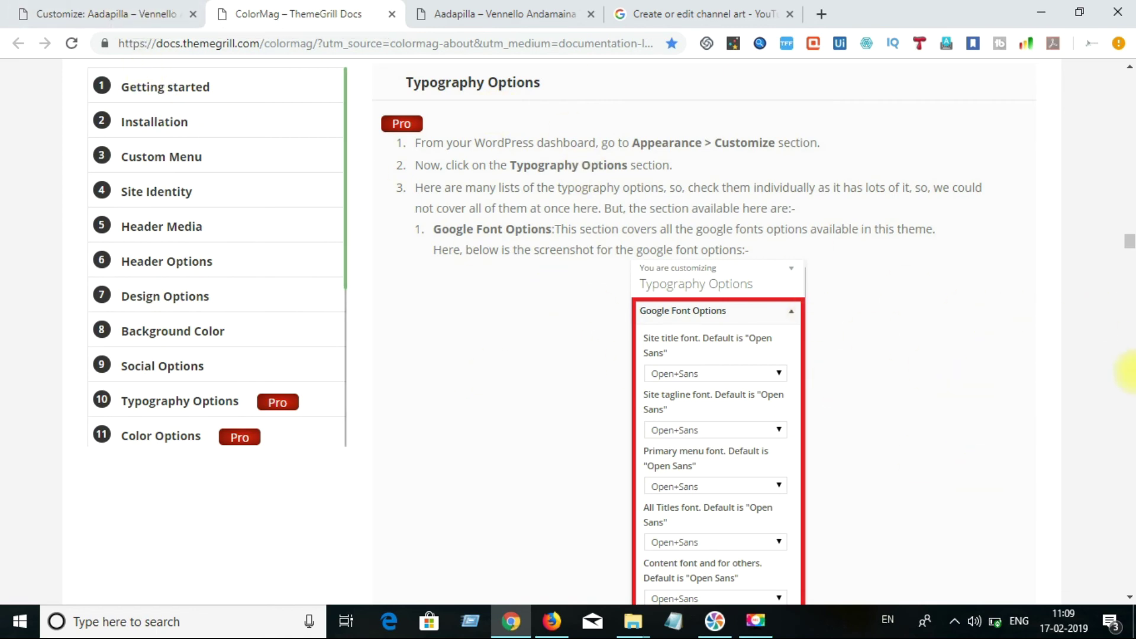
pyautogui.click(1130, 373)
pyautogui.click(1130, 373)
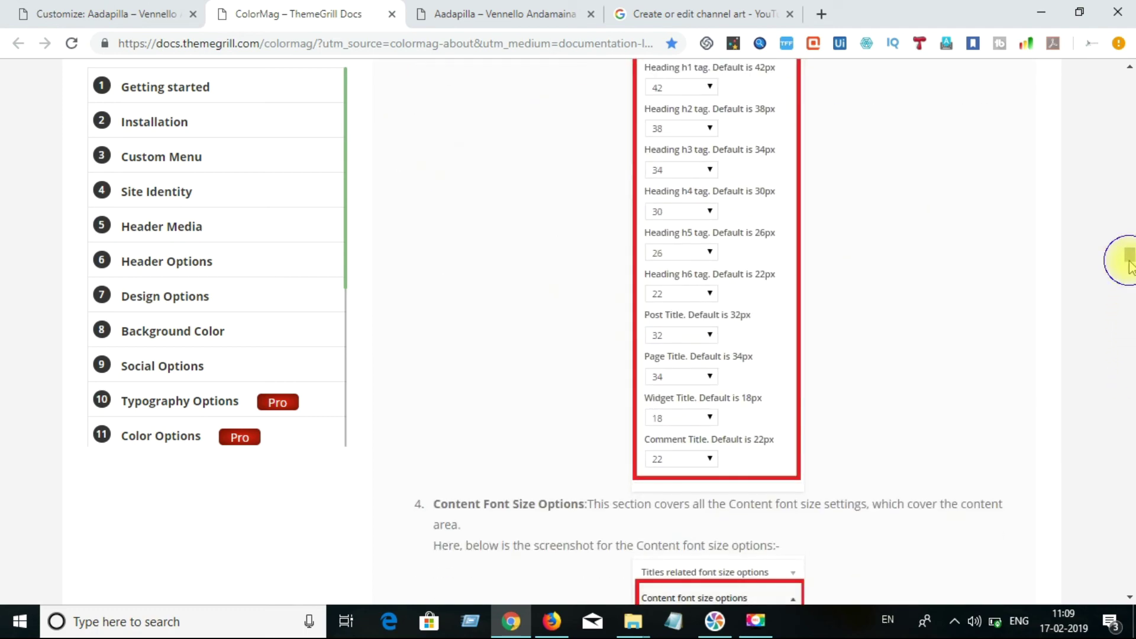
pyautogui.click(1127, 330)
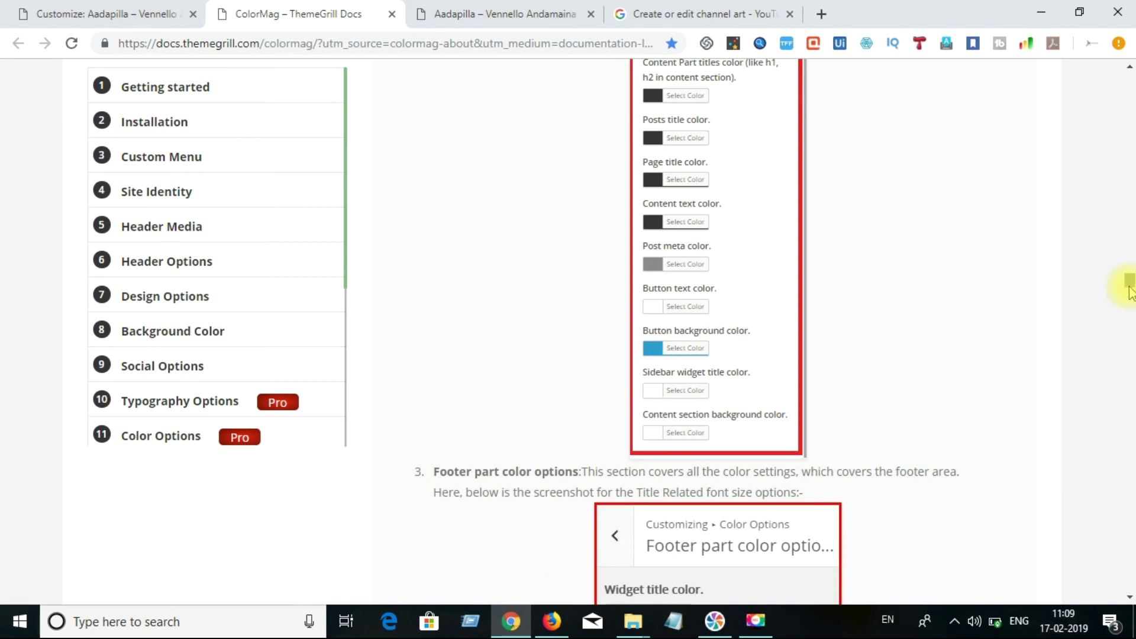
pyautogui.rightClick(1130, 381)
pyautogui.click(1130, 383)
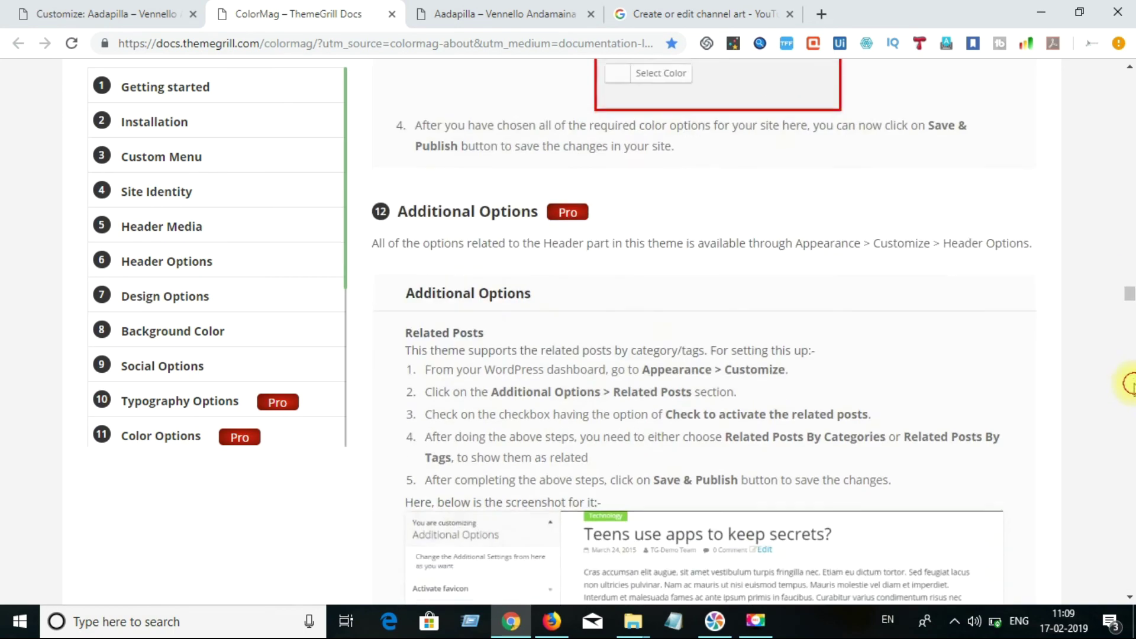
# In the ColorMag documentation, read on to the Social Share Button and Social Profile In Author Bio instructions.
pyautogui.click(1130, 384)
pyautogui.click(1130, 383)
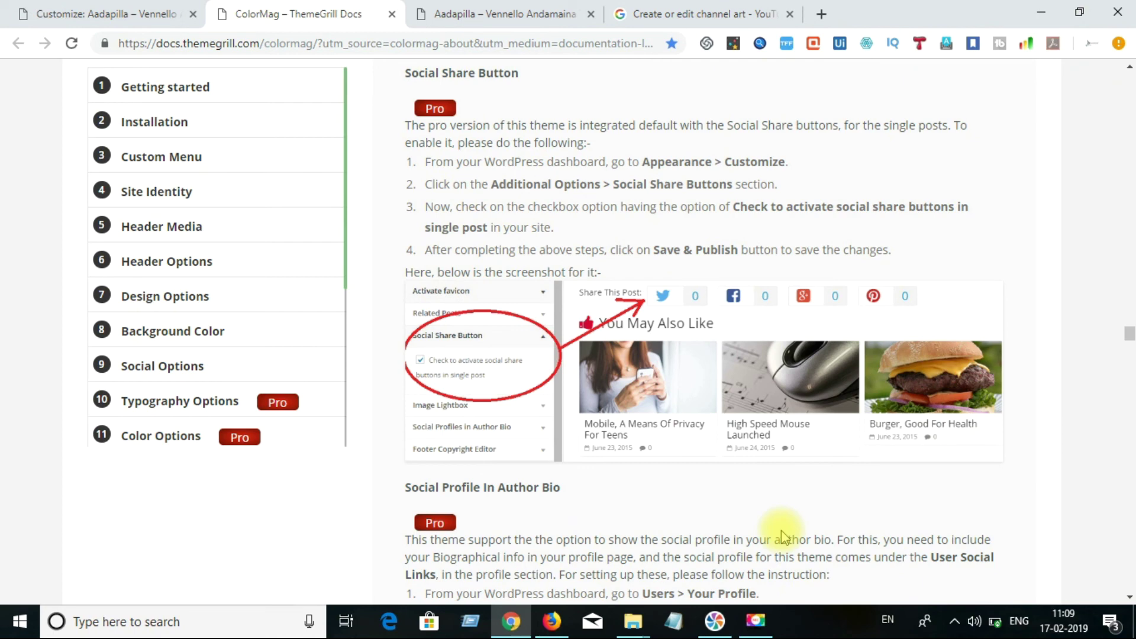
pyautogui.press('F9')
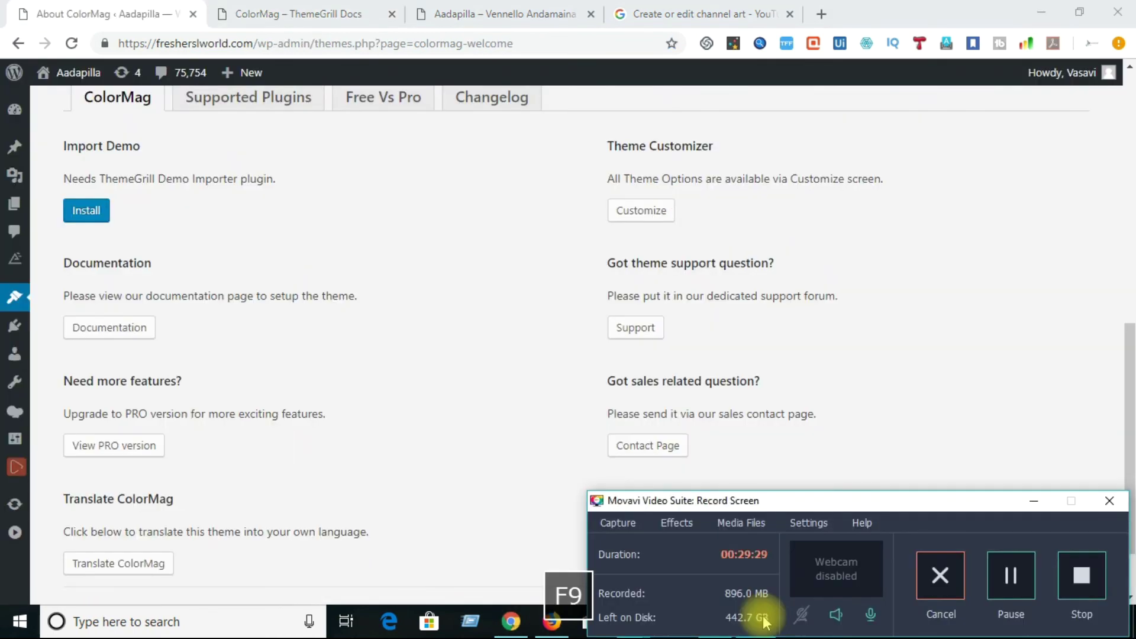
pyautogui.click(1021, 507)
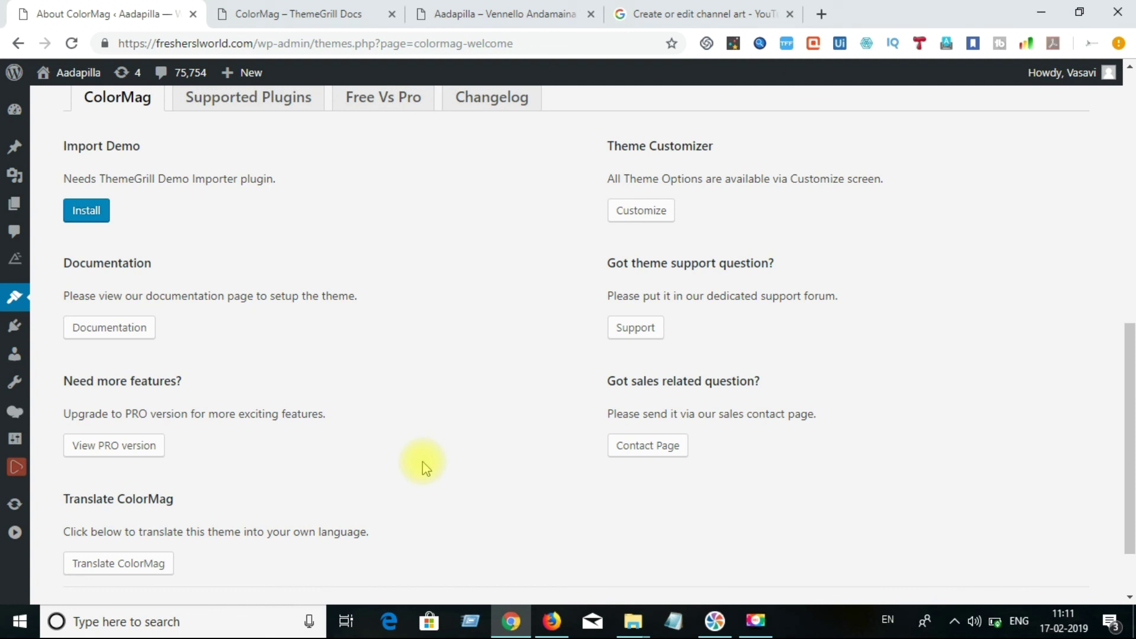
# From the installed themes, open the About page of ColorMag and go to its Translate ColorMag project page.
pyautogui.moveTo(15, 296)
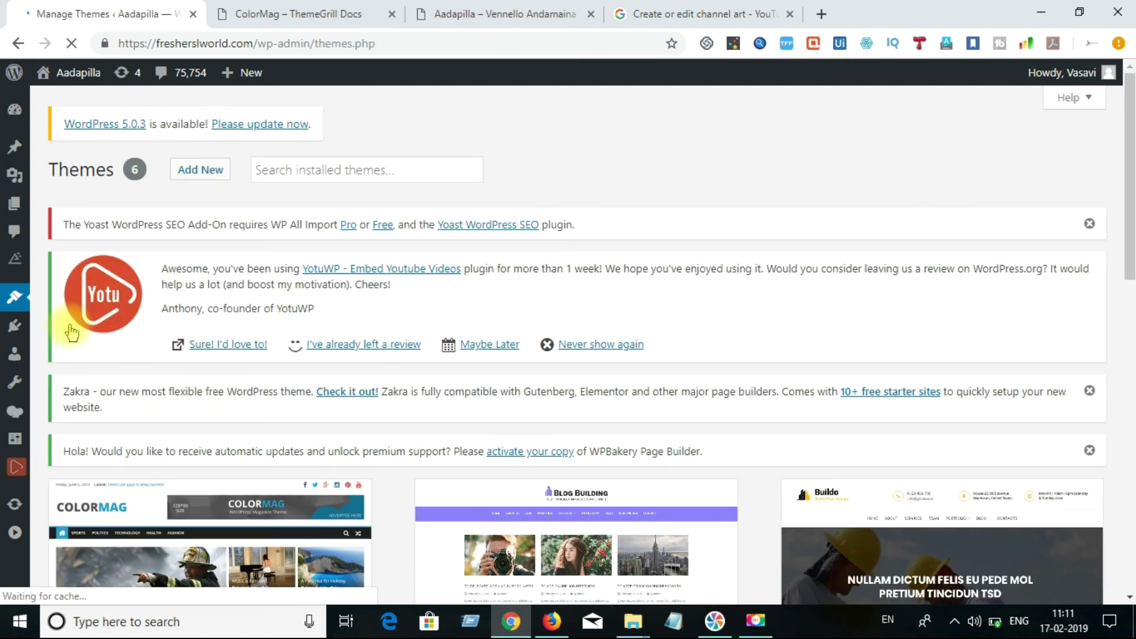
pyautogui.click(161, 550)
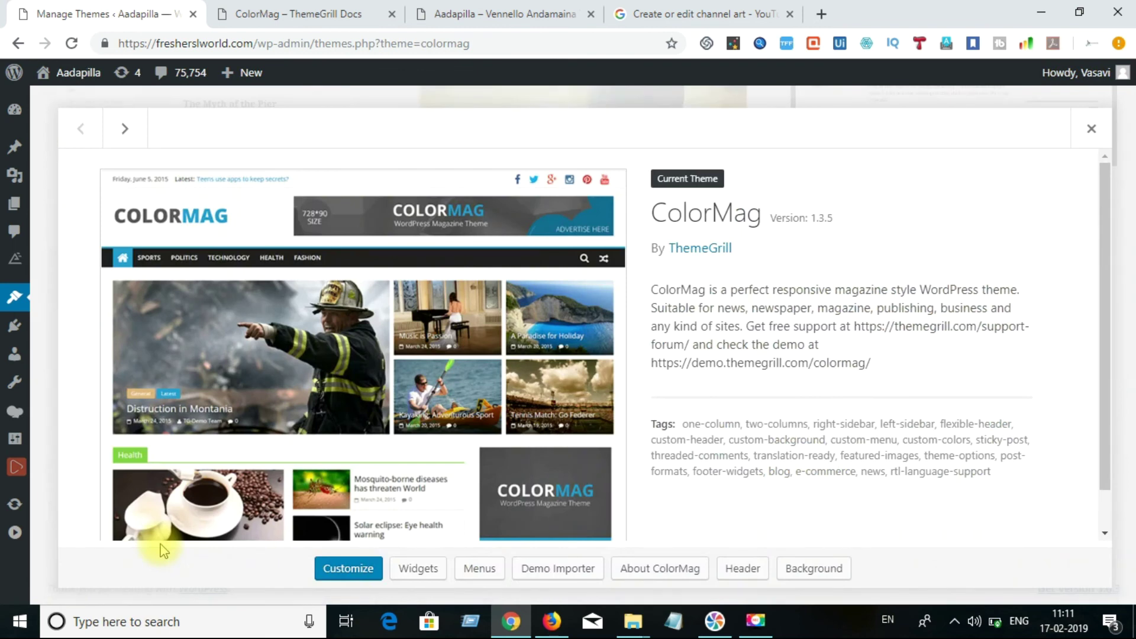
pyautogui.click(666, 571)
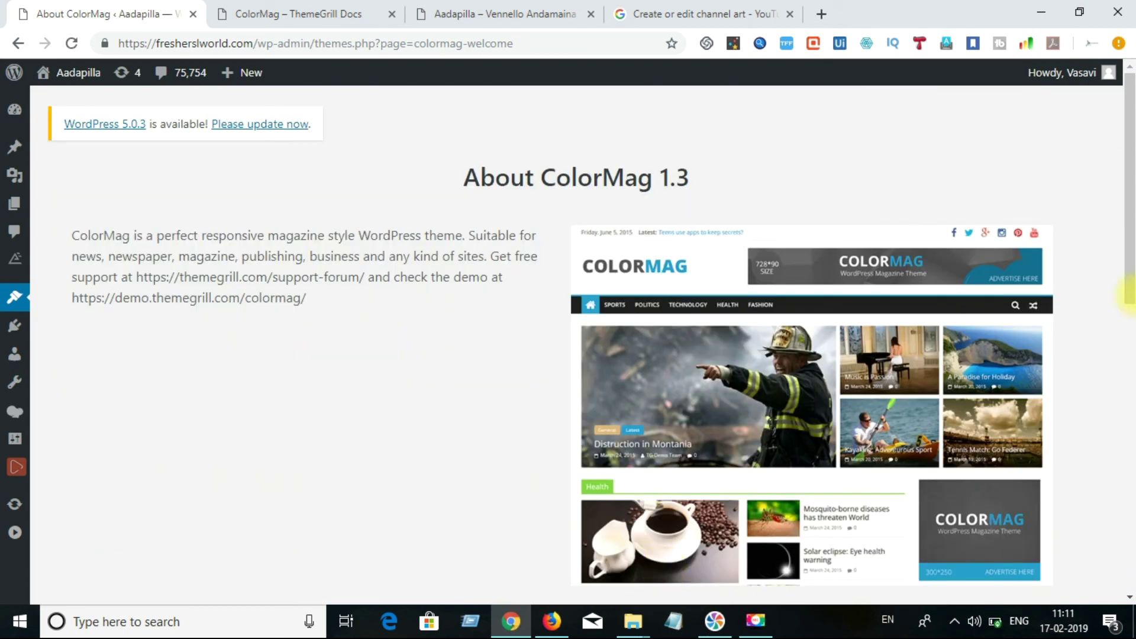
pyautogui.moveTo(1133, 293); pyautogui.dragTo(1127, 572)
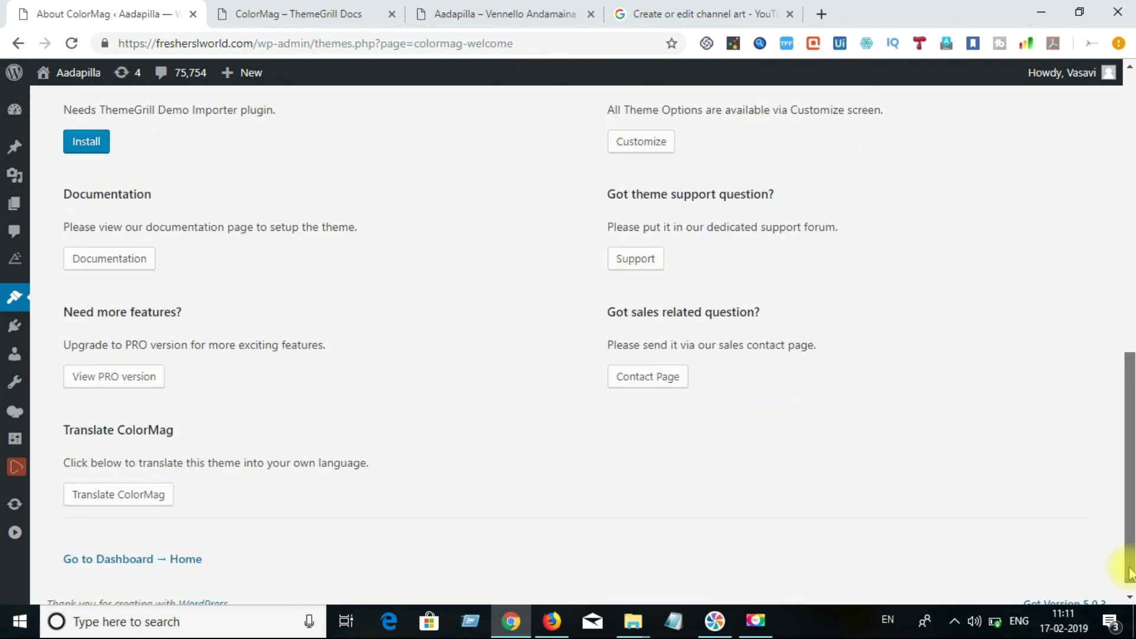
pyautogui.click(136, 492)
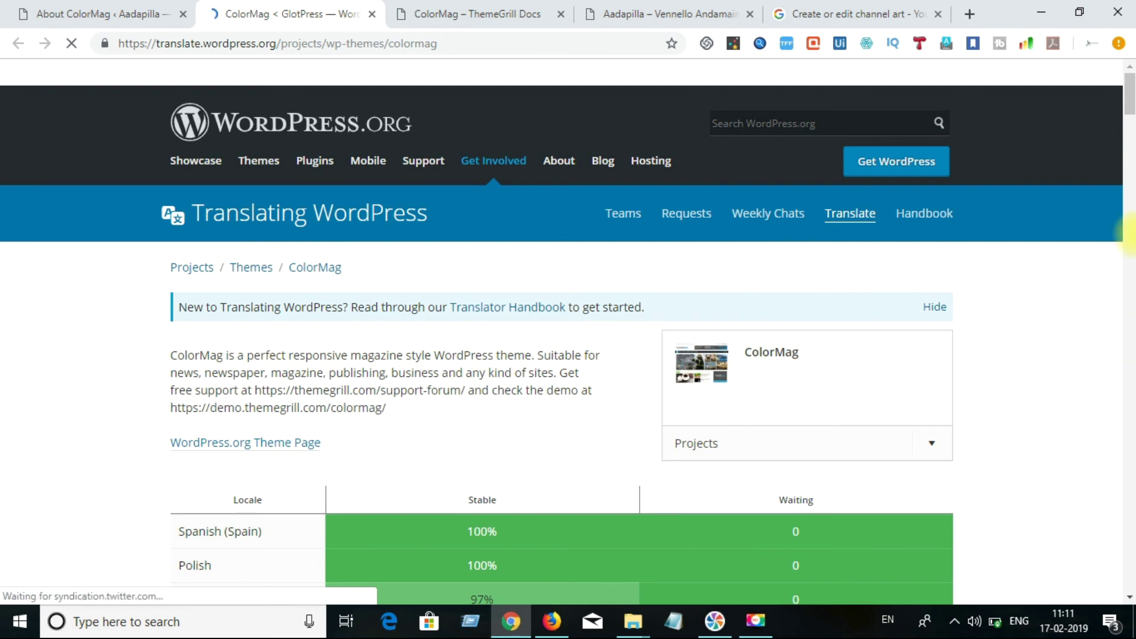
# Look through the ColorMag locale list and search the page for "telugu".
pyautogui.moveTo(1129, 110); pyautogui.dragTo(1133, 570)
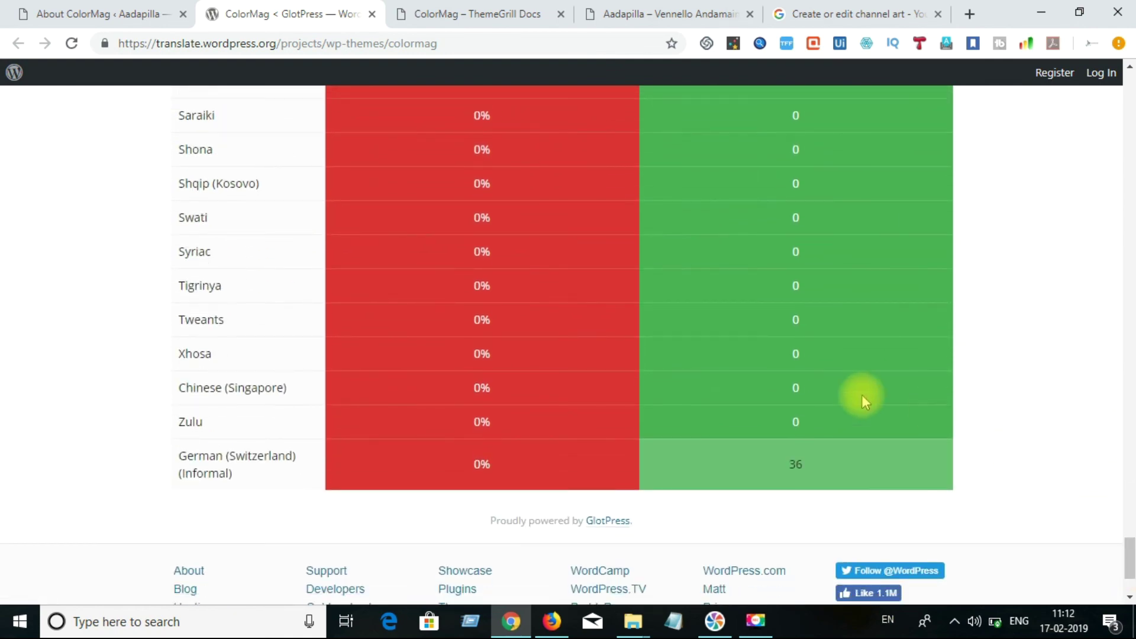
pyautogui.hotkey('ctrl', 'f')
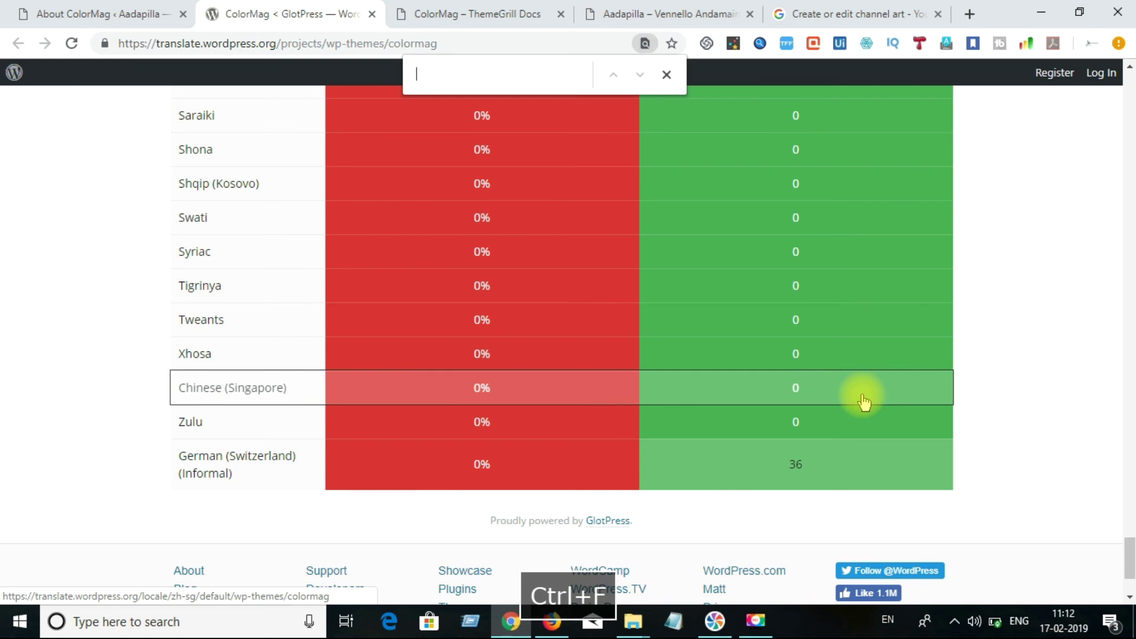
pyautogui.write('te')
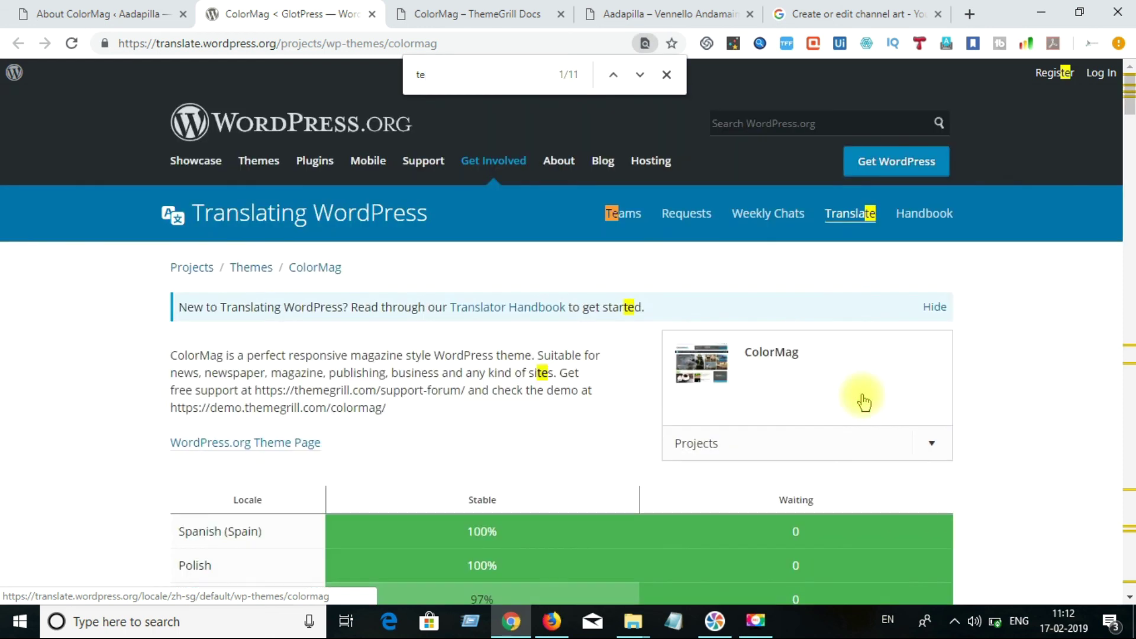
pyautogui.write('lugu')
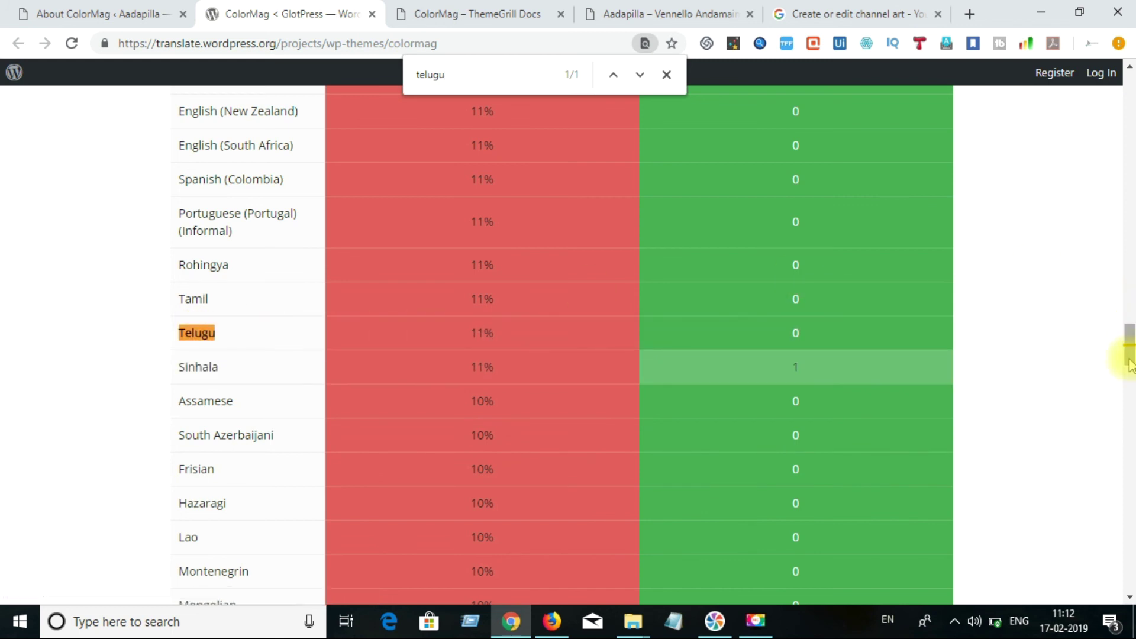
# Skim the translation percentages from the start of the locale list, then return to the Telugu match and open its ColorMag translation page.
pyautogui.moveTo(1129, 329); pyautogui.dragTo(1104, 103)
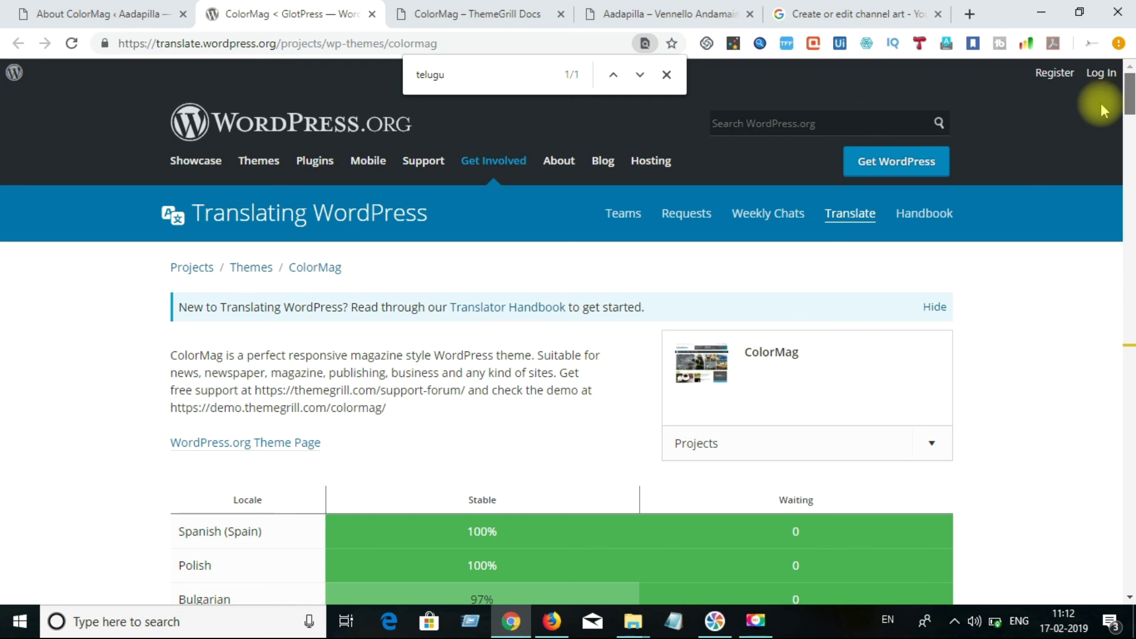
pyautogui.scroll(-15, 1102, 118)
pyautogui.scroll(-4, 1104, 186)
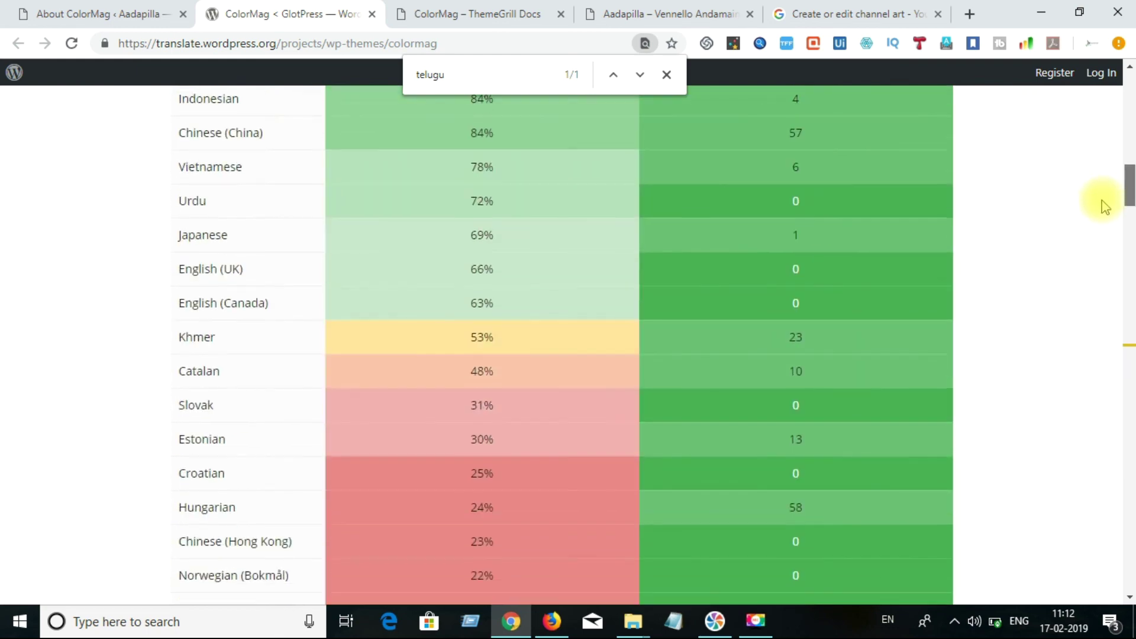
pyautogui.scroll(-7, 1105, 224)
pyautogui.scroll(-5, 1108, 284)
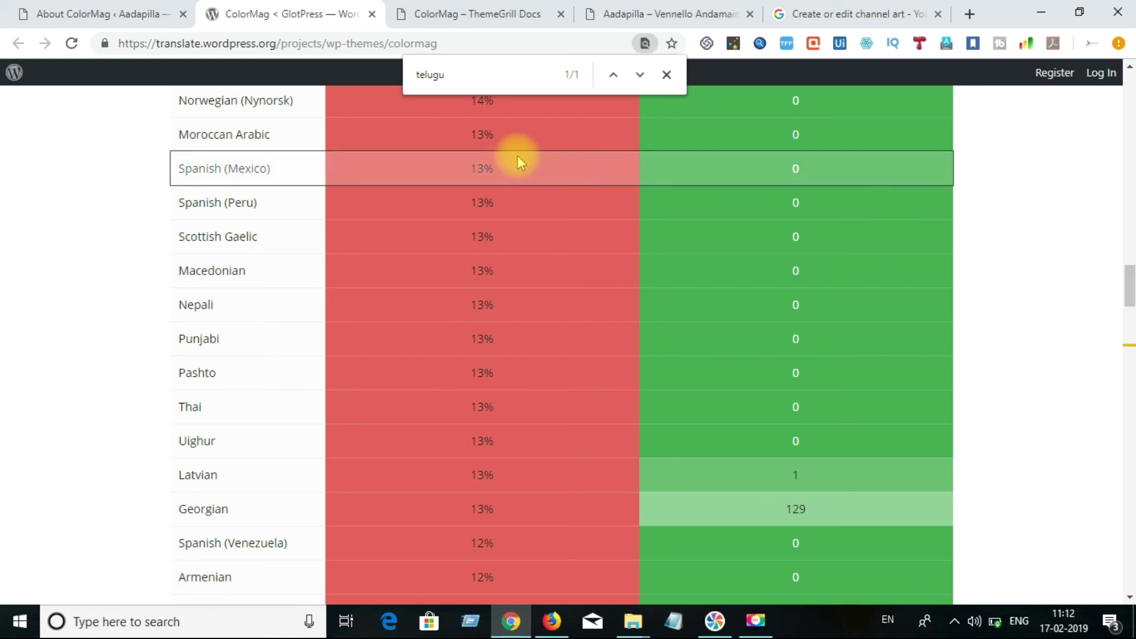
pyautogui.click(508, 73)
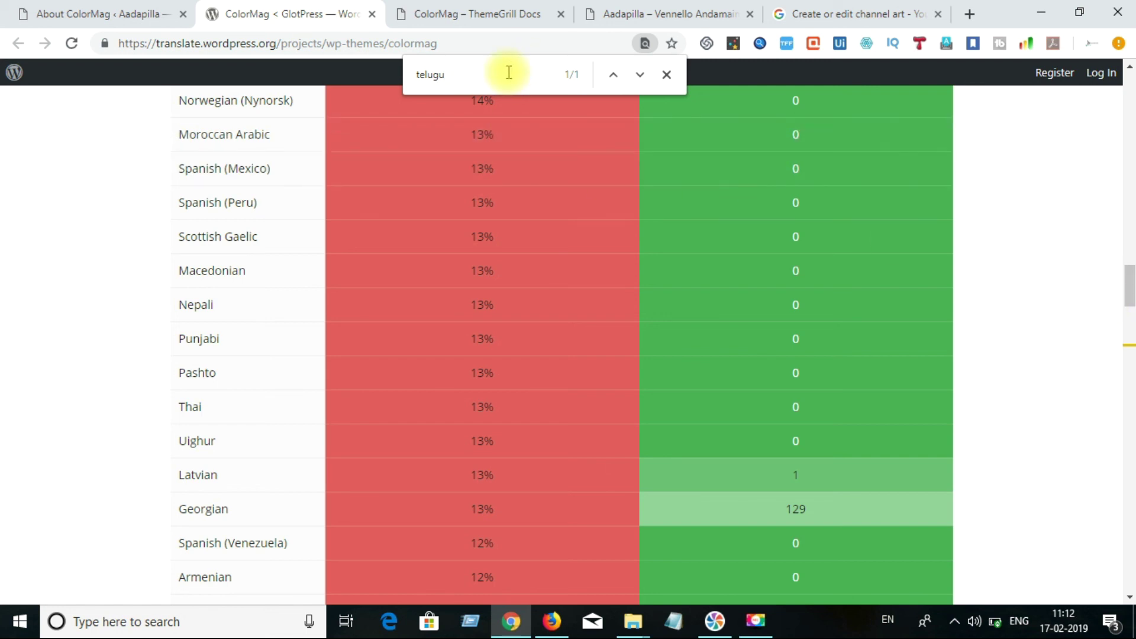
pyautogui.press('Return')
pyautogui.click(191, 335)
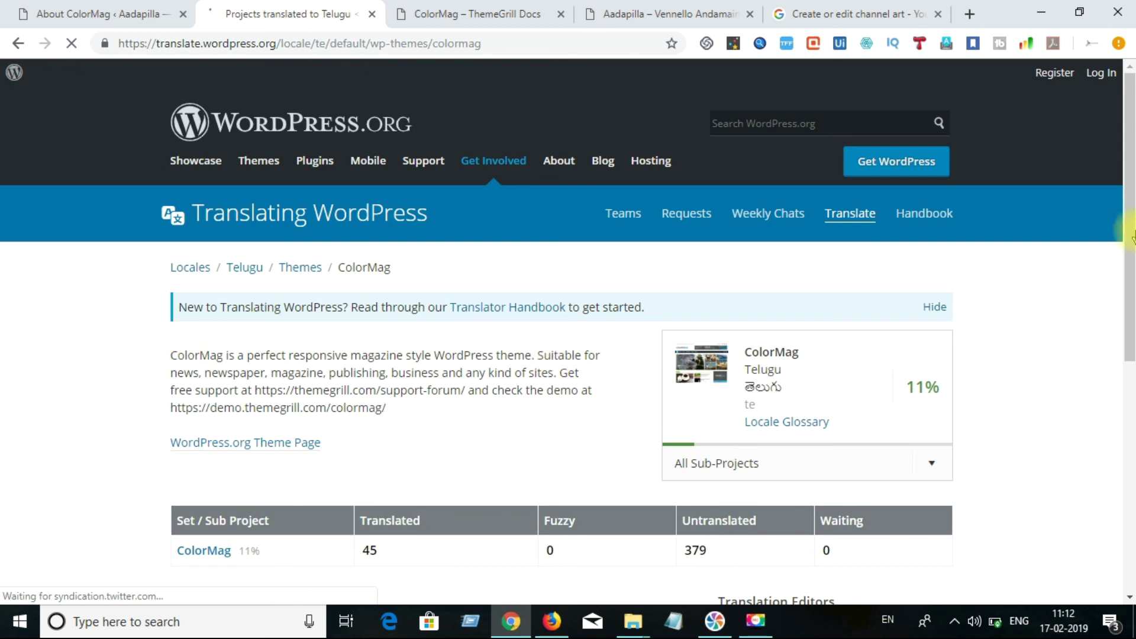
# Review the Telugu translation status, contributors and editors for ColorMag, and expand the All Sub-Projects list.
pyautogui.moveTo(1132, 237); pyautogui.dragTo(1131, 320)
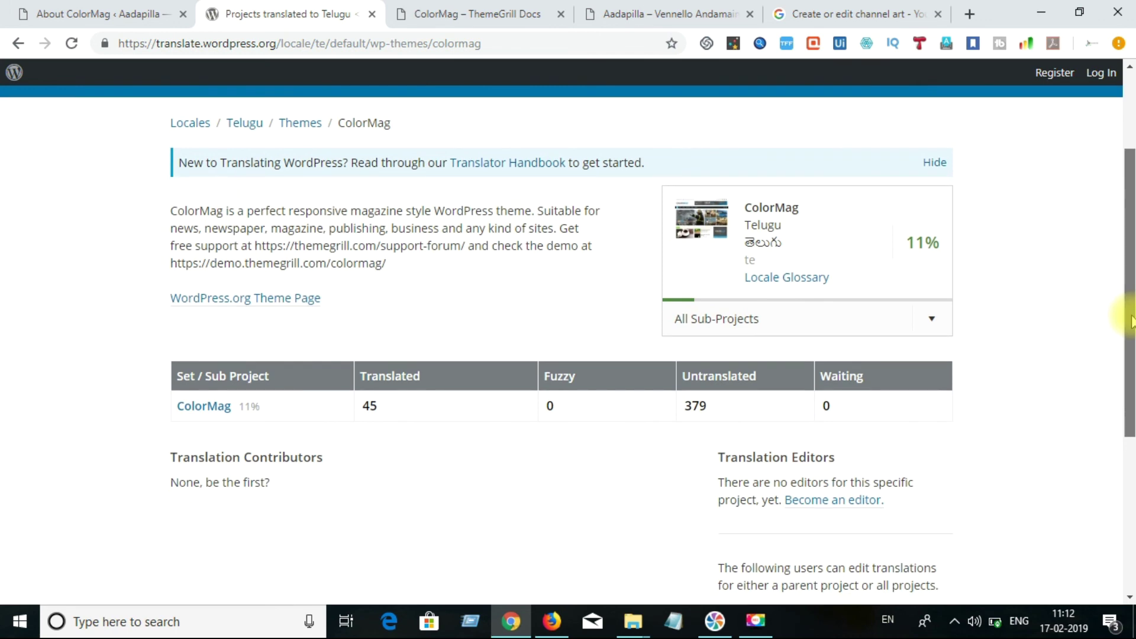
pyautogui.moveTo(1131, 320)
pyautogui.mouseDown()
pyautogui.moveTo(1132, 403)
pyautogui.moveTo(1130, 325)
pyautogui.mouseUp()
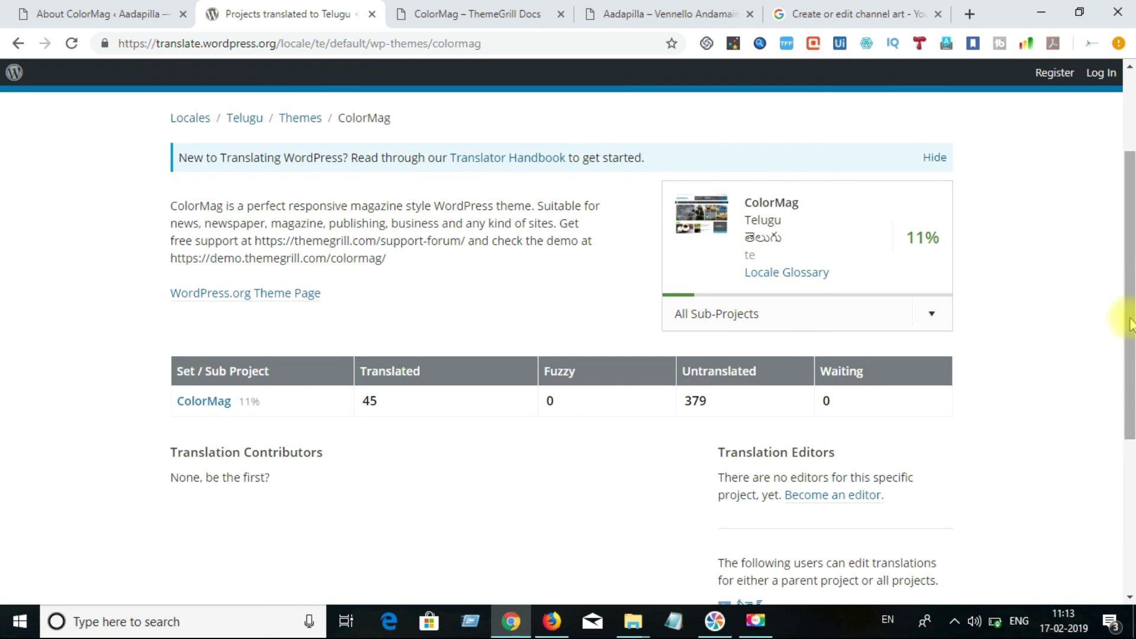
pyautogui.click(933, 316)
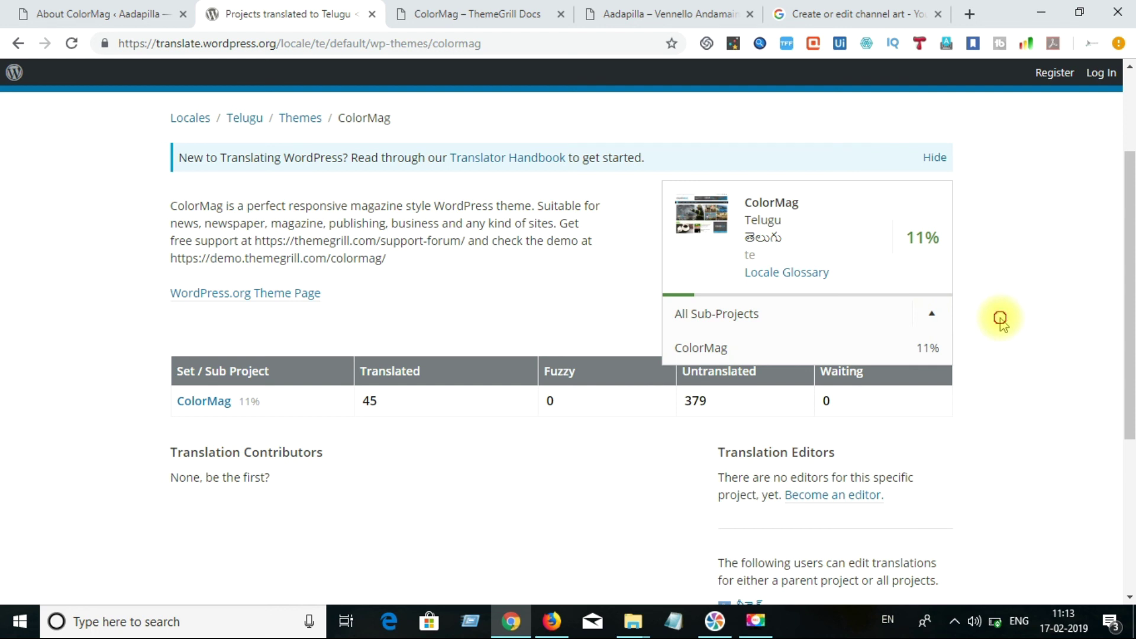